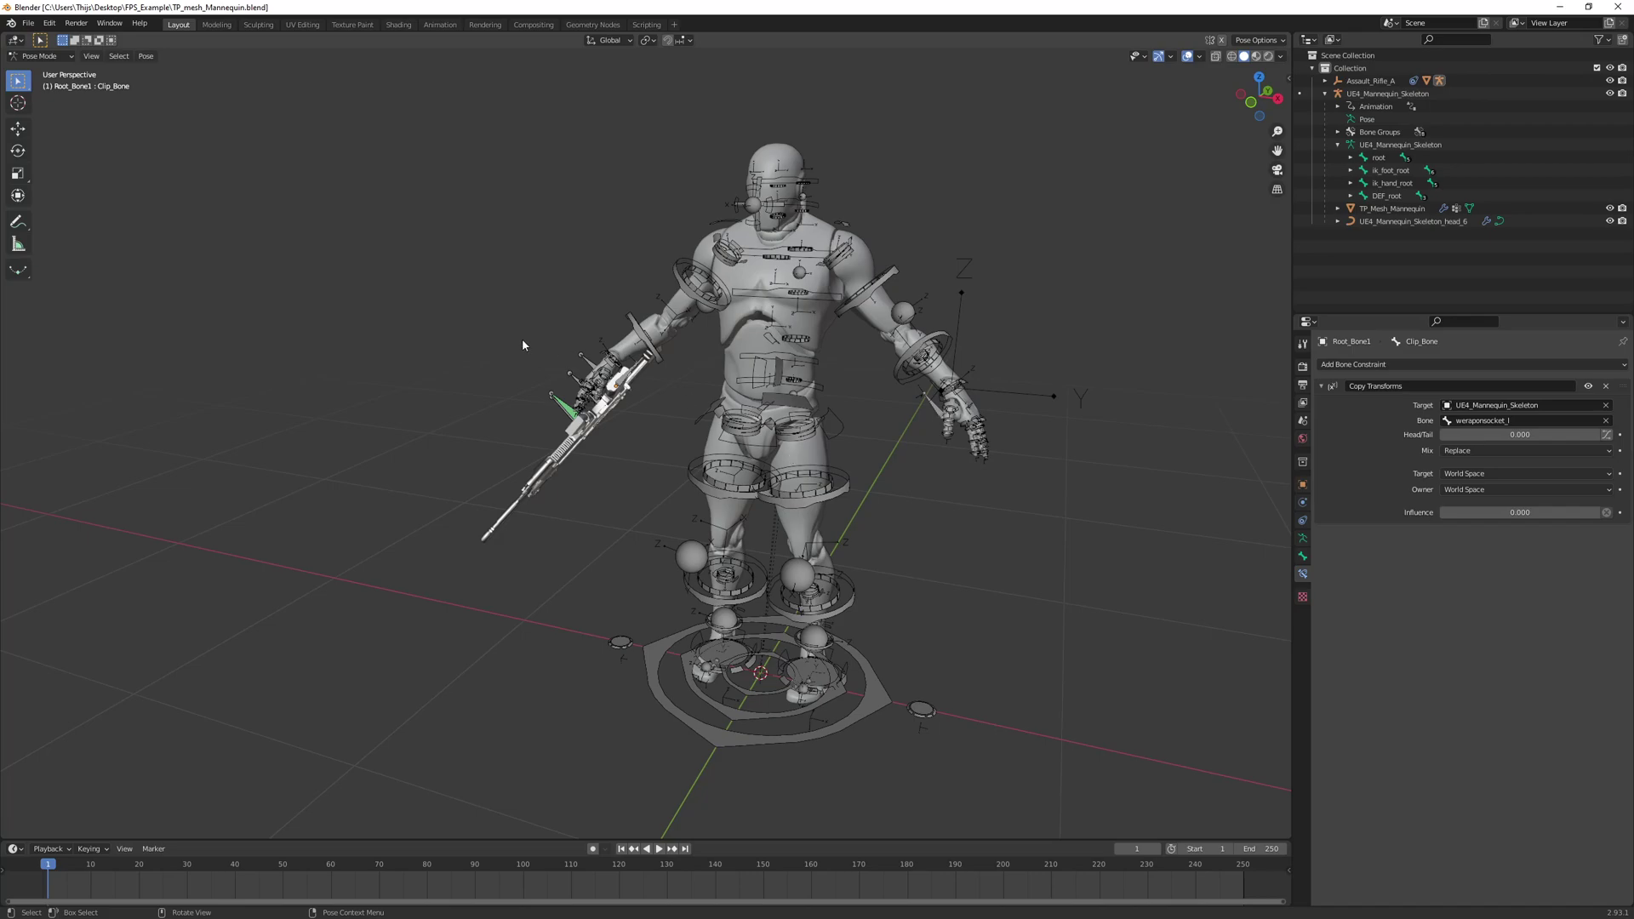
Switch from Pose Mode to Object Mode and select the UE4_Mannequin_Skeleton armature
{"action": "left_click", "coordinate": [40, 57]}
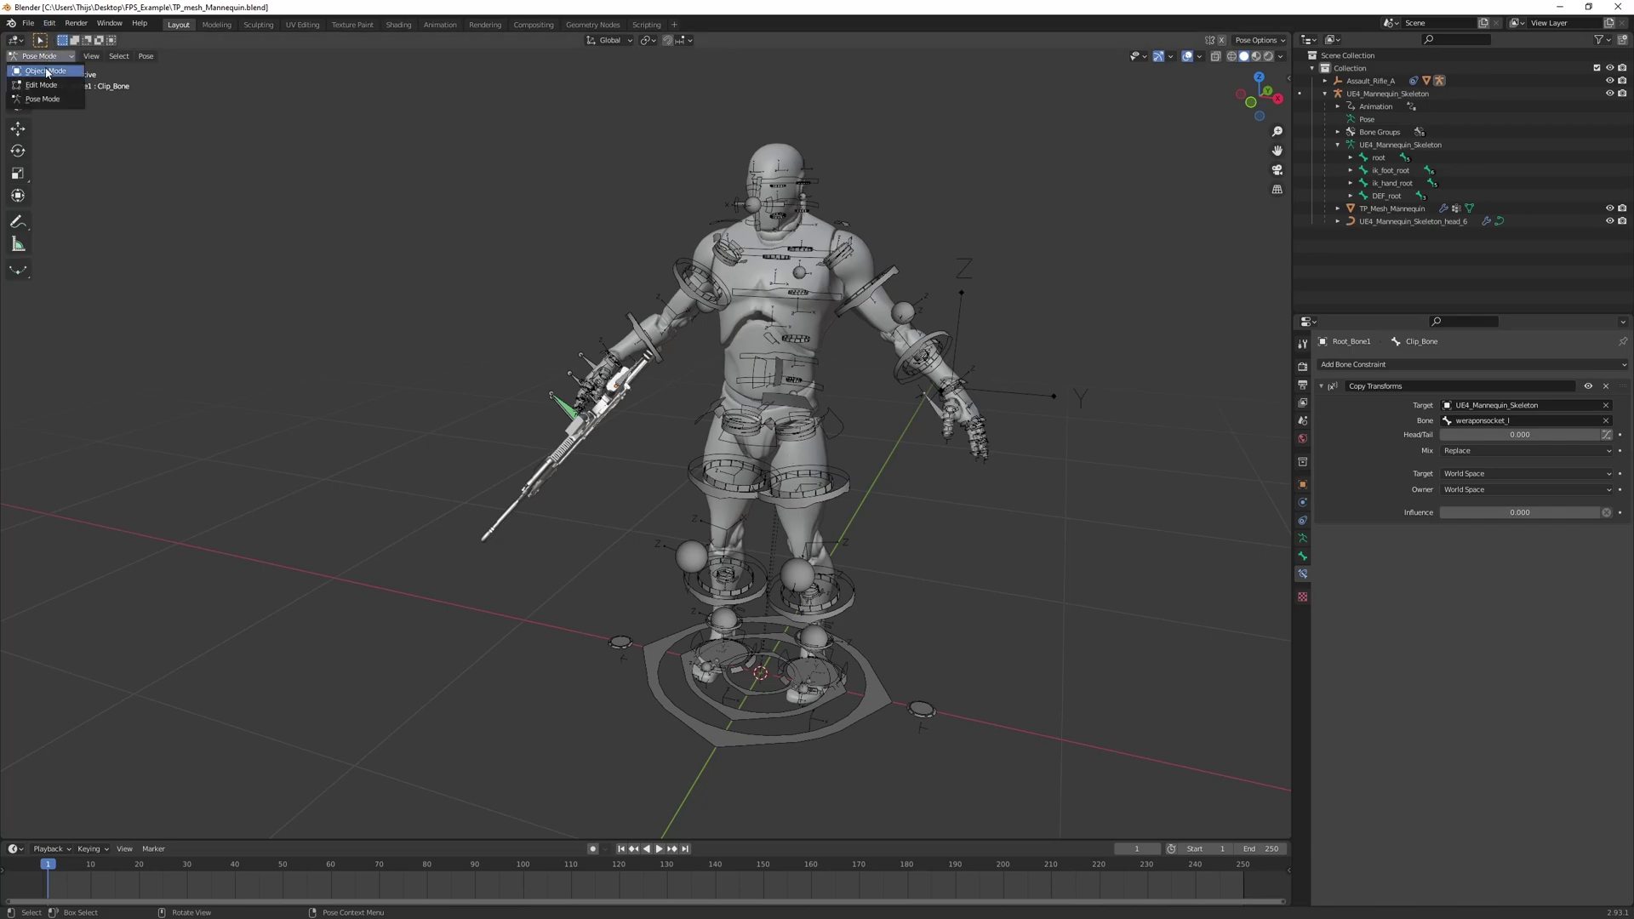
{"action": "left_click", "coordinate": [42, 71]}
{"action": "left_click", "coordinate": [628, 279]}
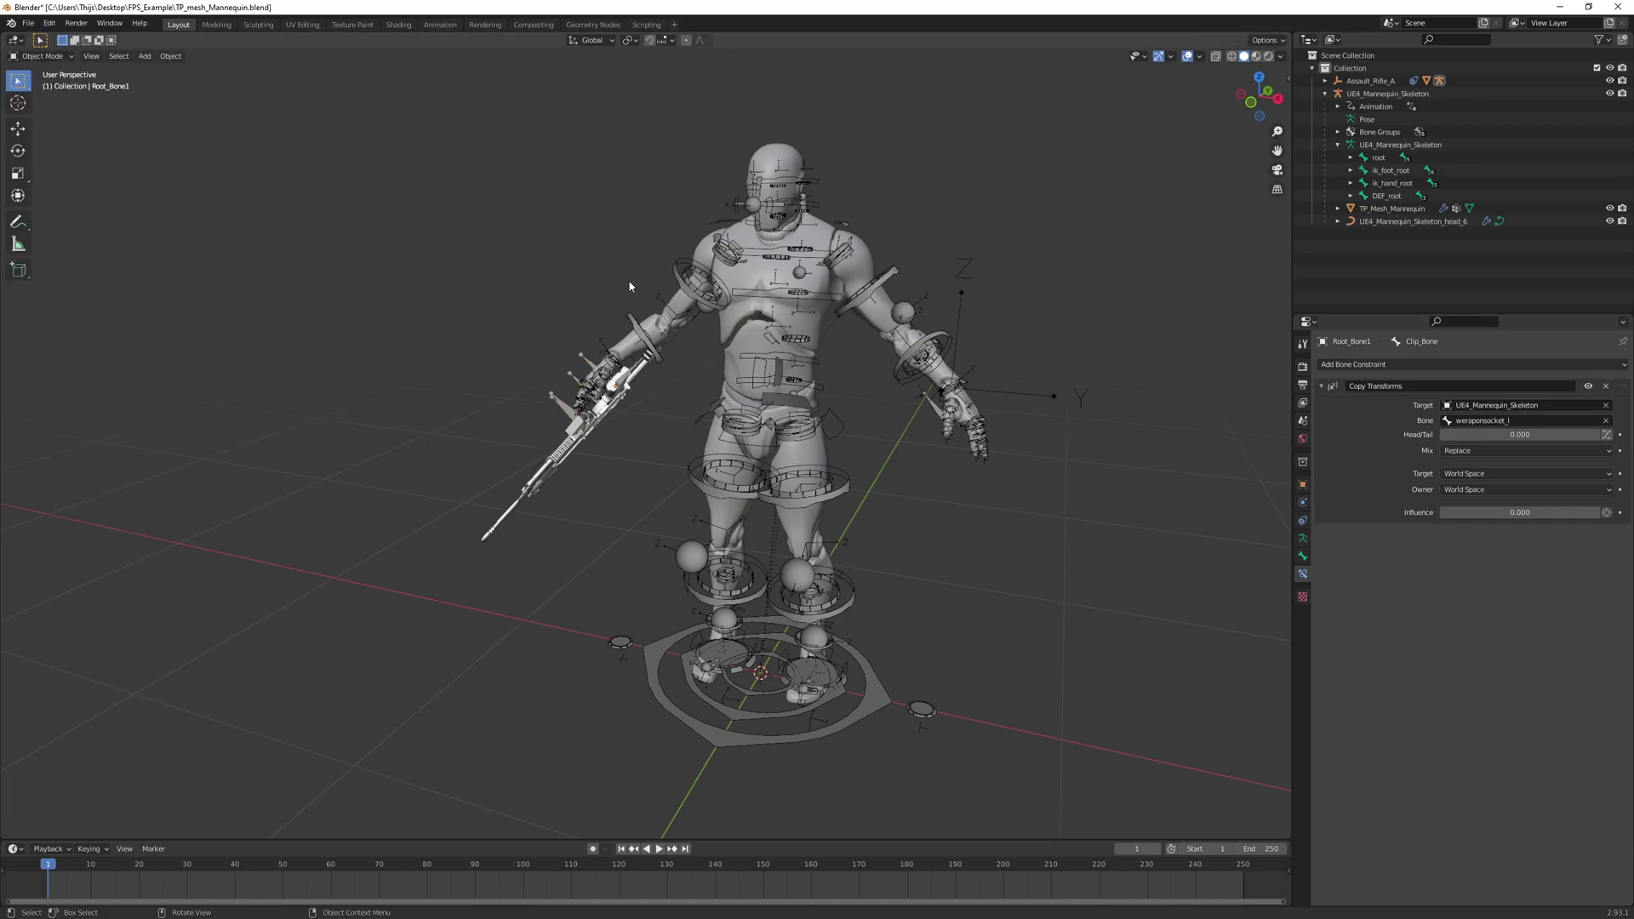
{"action": "left_click", "coordinate": [690, 298]}
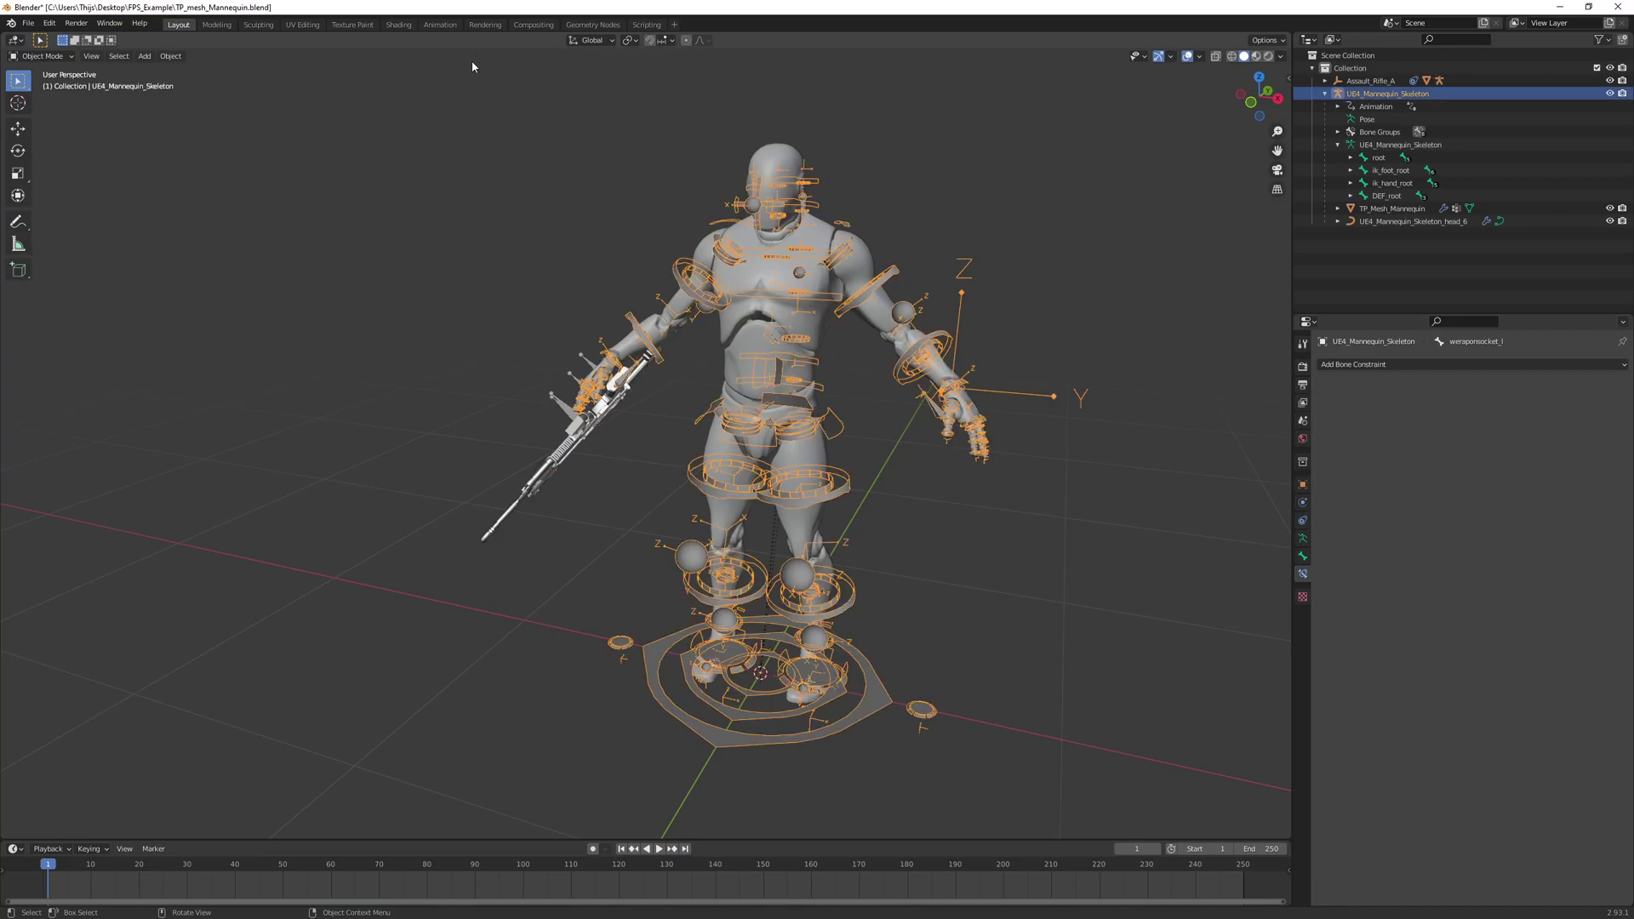
Open the Animation workspace and change the Dope Sheet to the Action Editor
{"action": "left_click", "coordinate": [437, 23]}
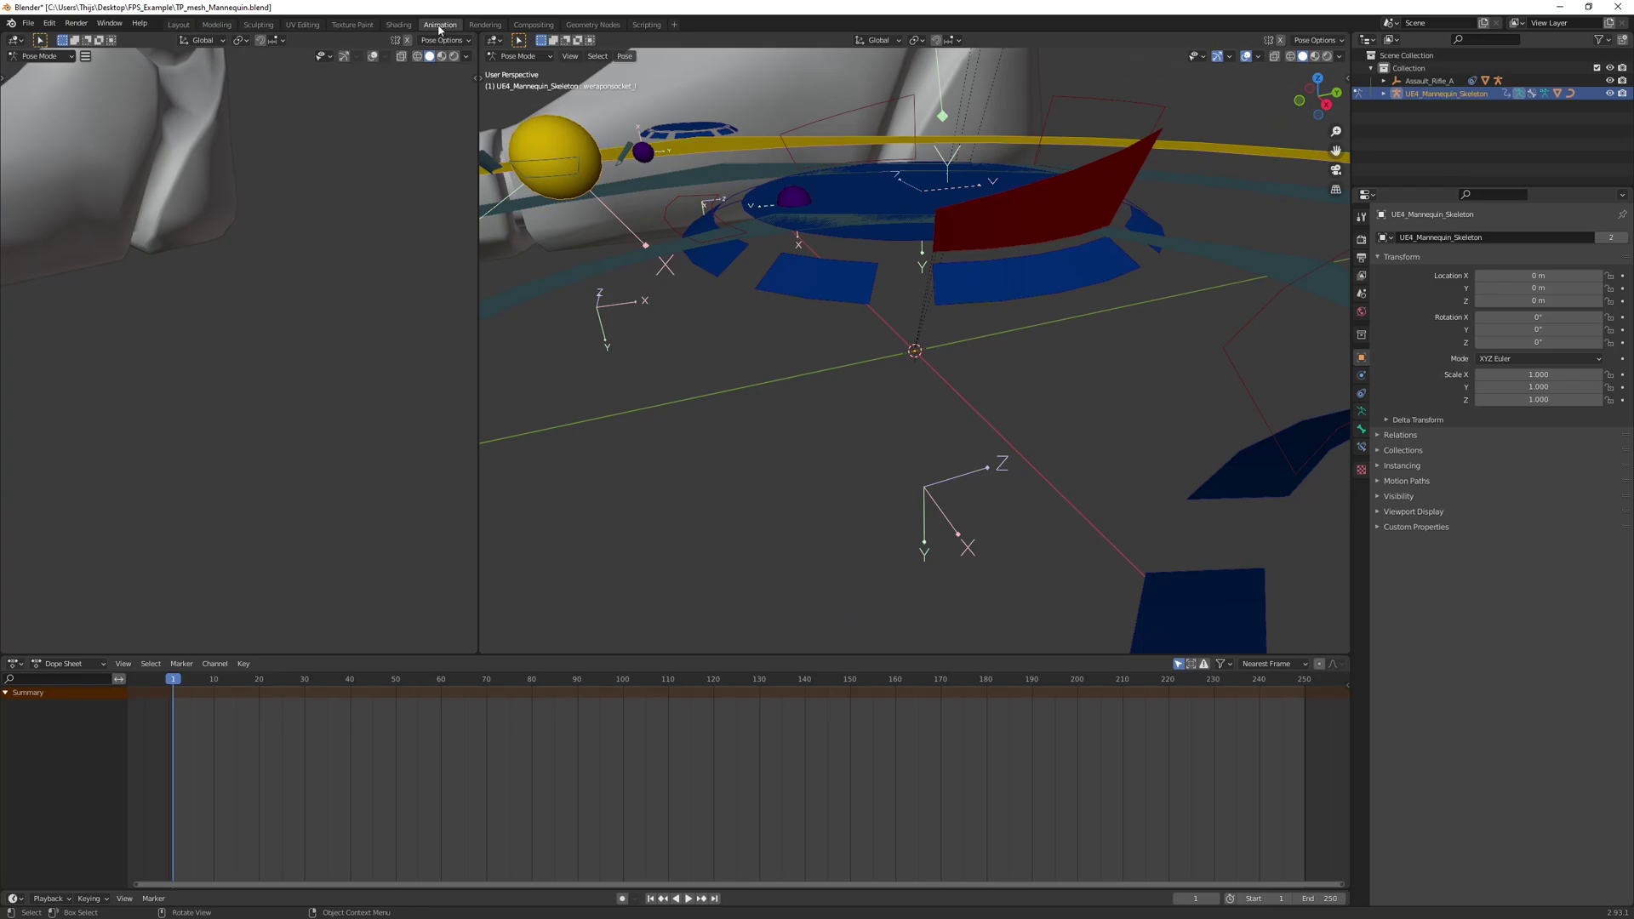
{"action": "scroll", "coordinate": [836, 273], "scroll_direction": "down", "scroll_amount": 6}
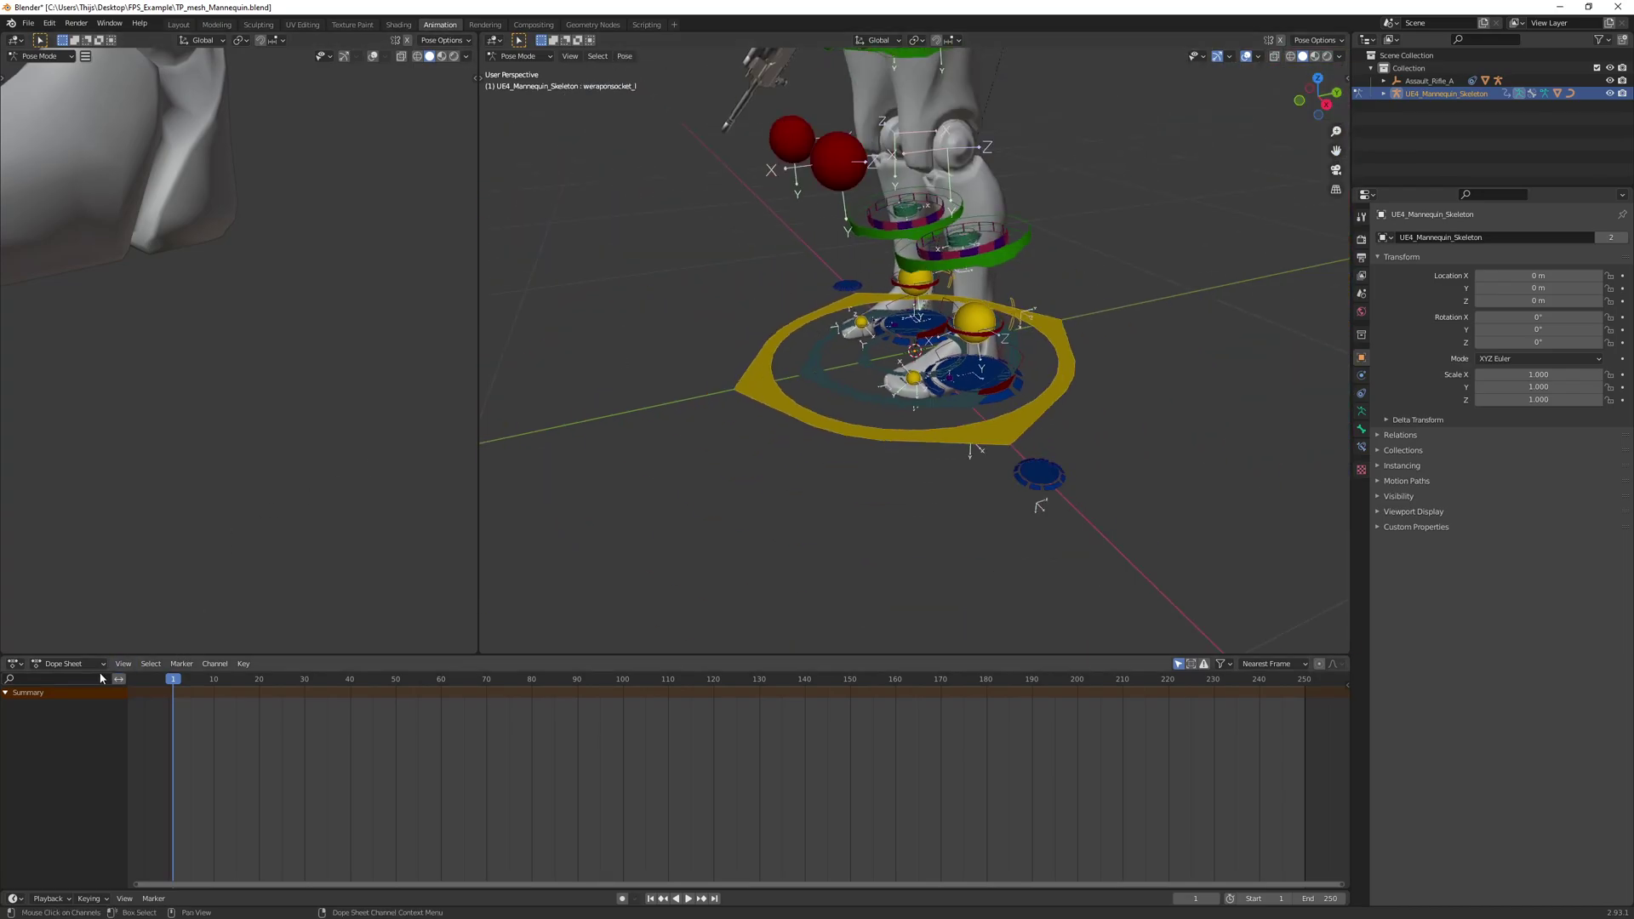
{"action": "left_click", "coordinate": [70, 664]}
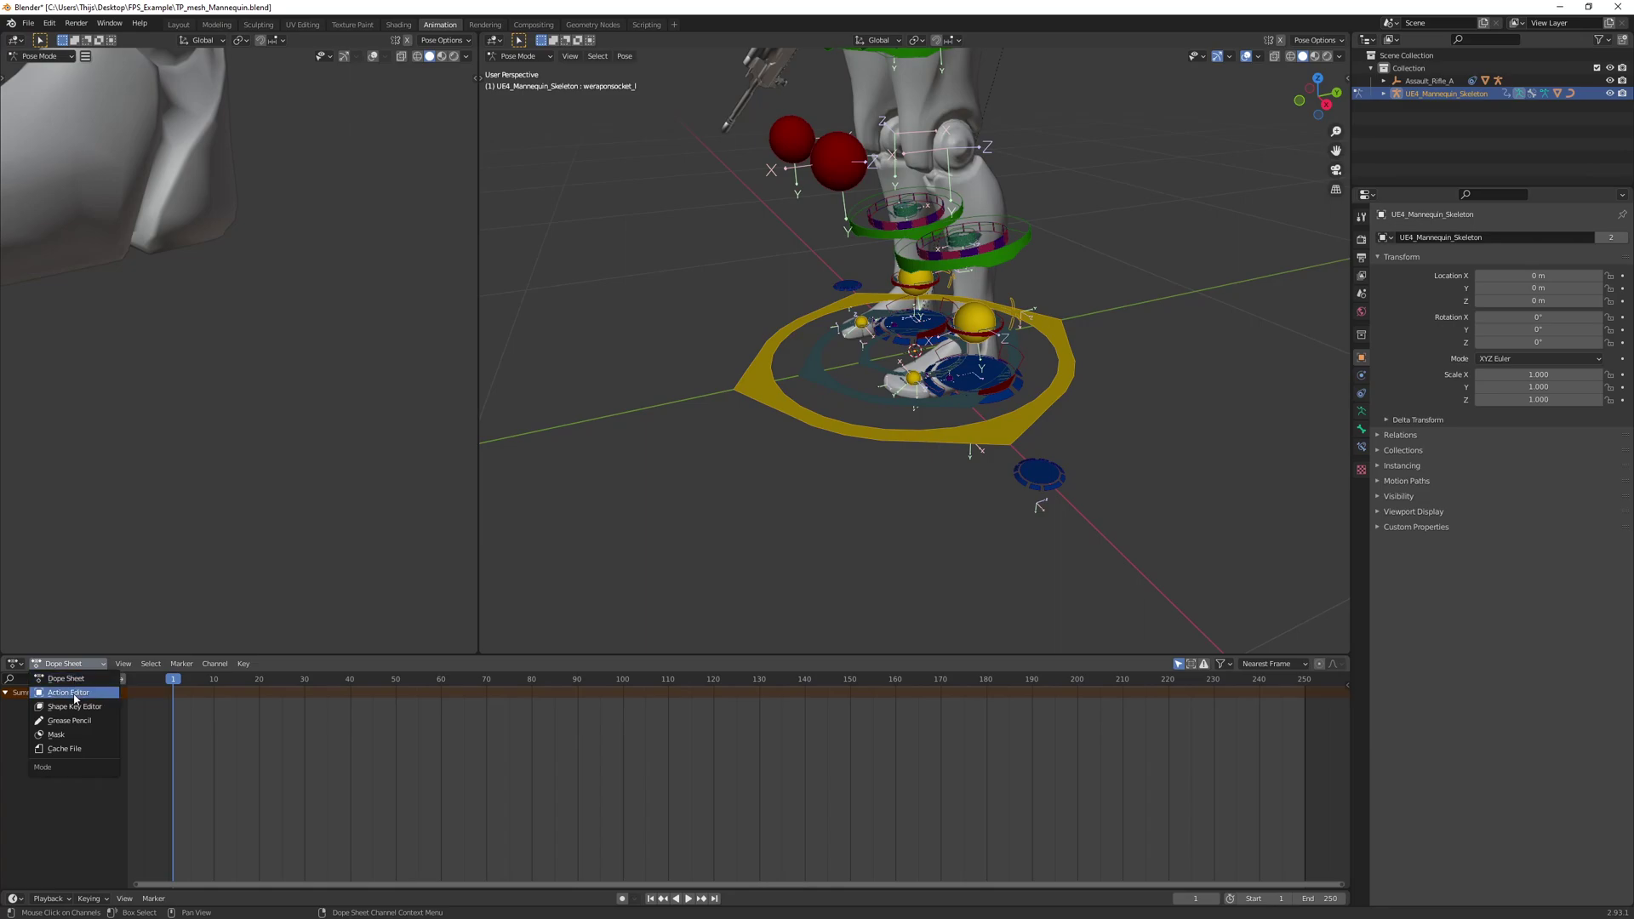
{"action": "left_click", "coordinate": [73, 696]}
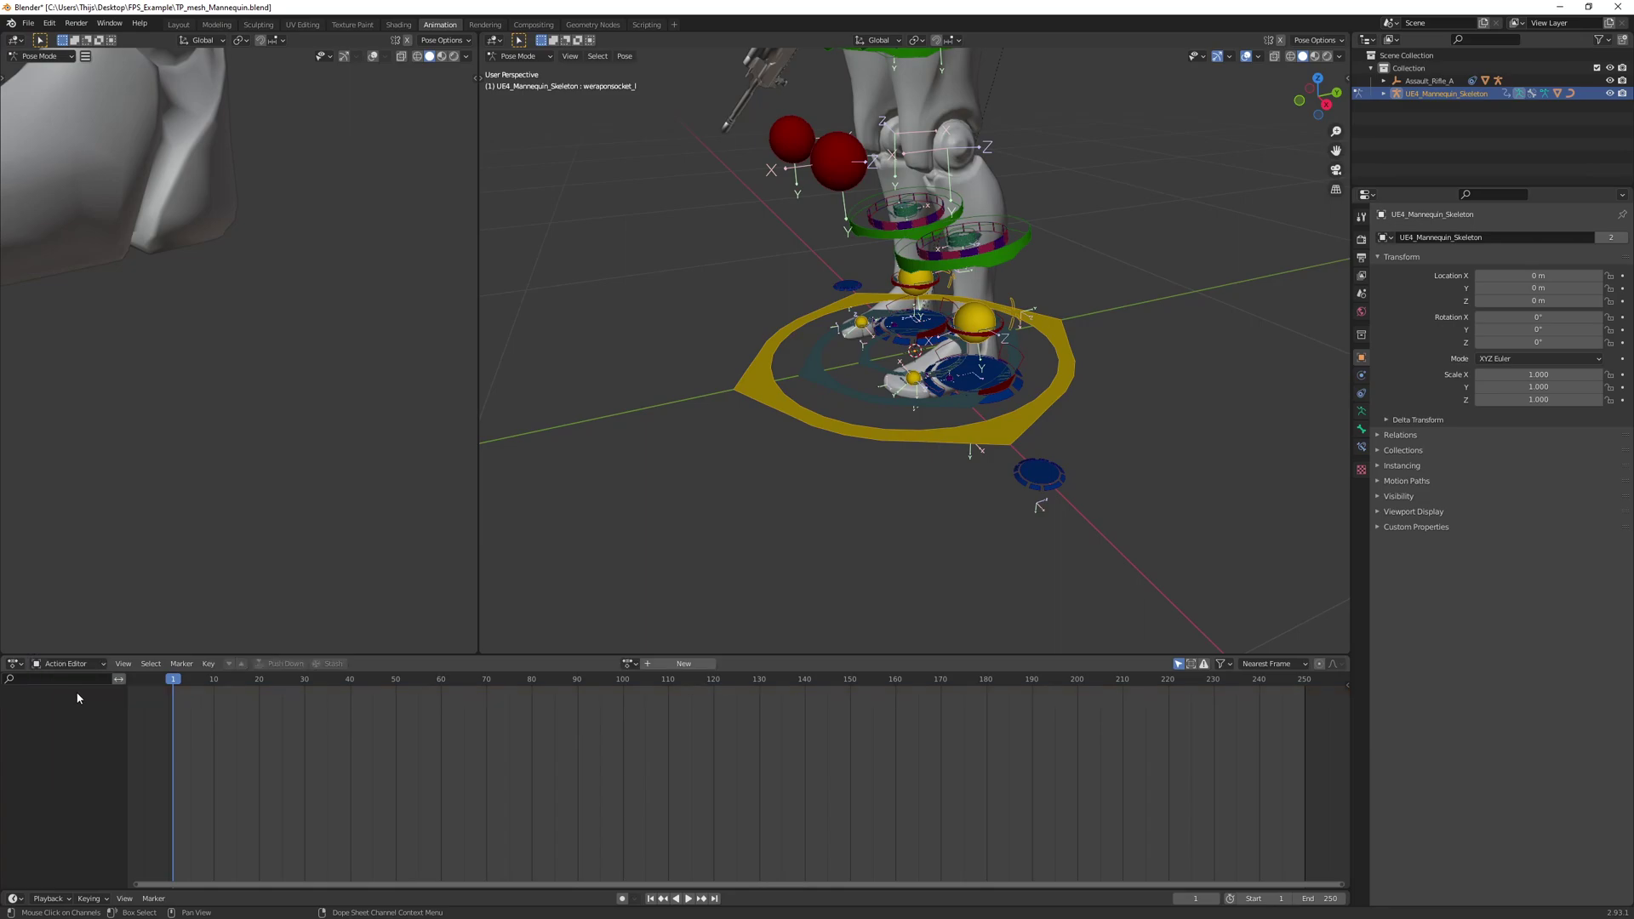
Create a new action named TP_Rifle_Pose for the skeleton and enable its fake user
{"action": "left_click", "coordinate": [668, 665]}
{"action": "left_click", "coordinate": [669, 665]}
{"action": "type", "text": "TP_Rifle_Pose"}
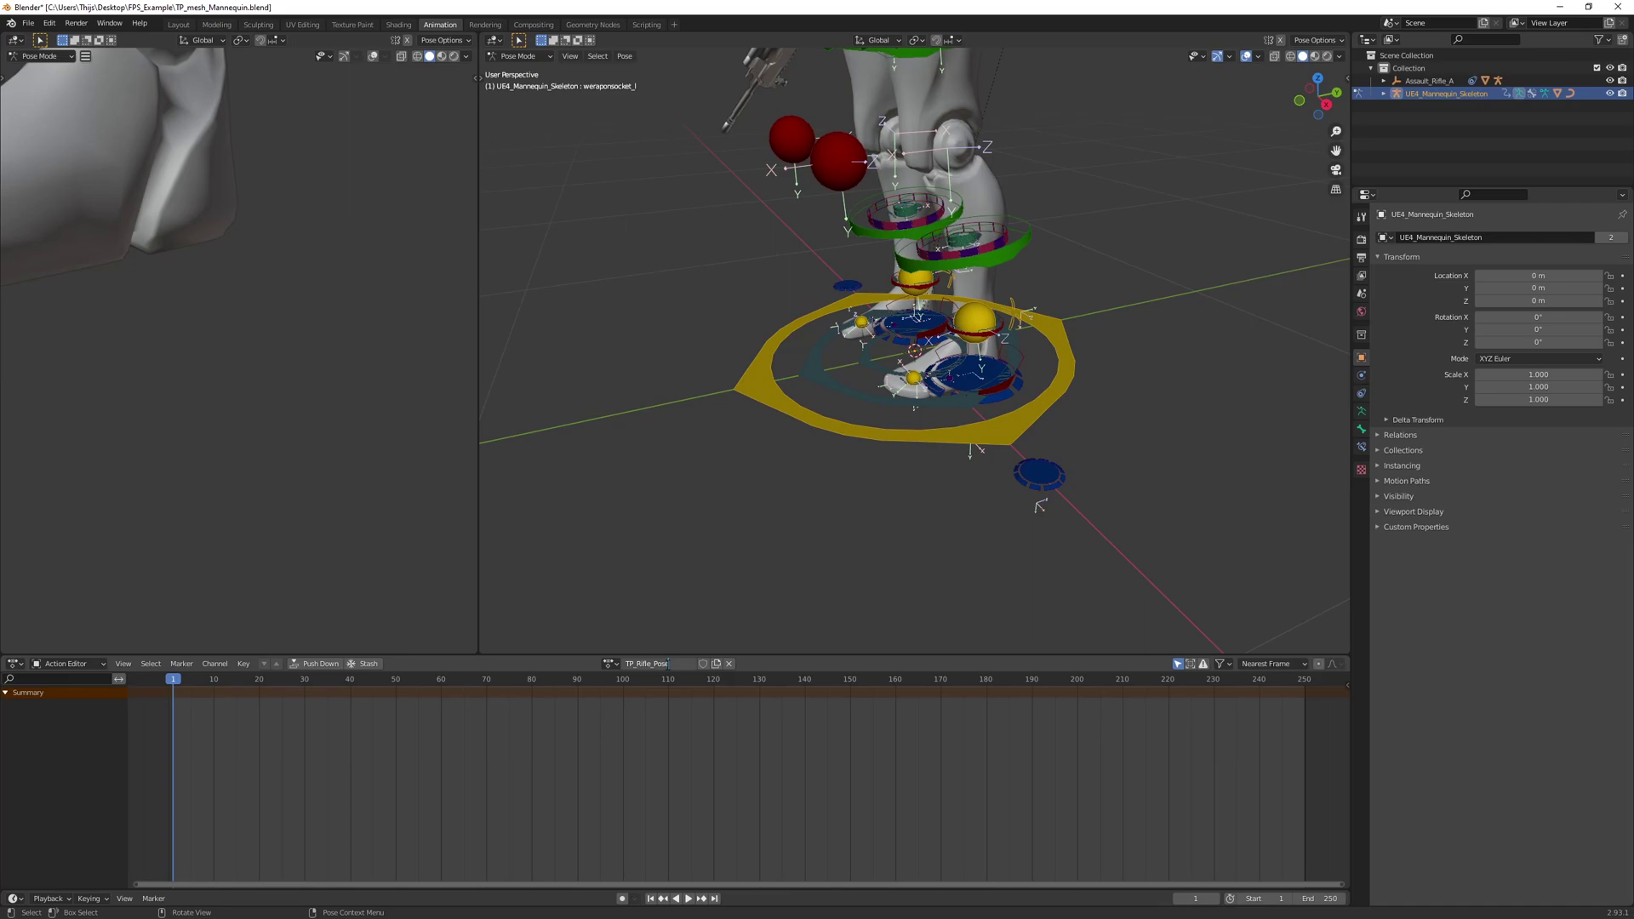
{"action": "key", "text": "Return"}
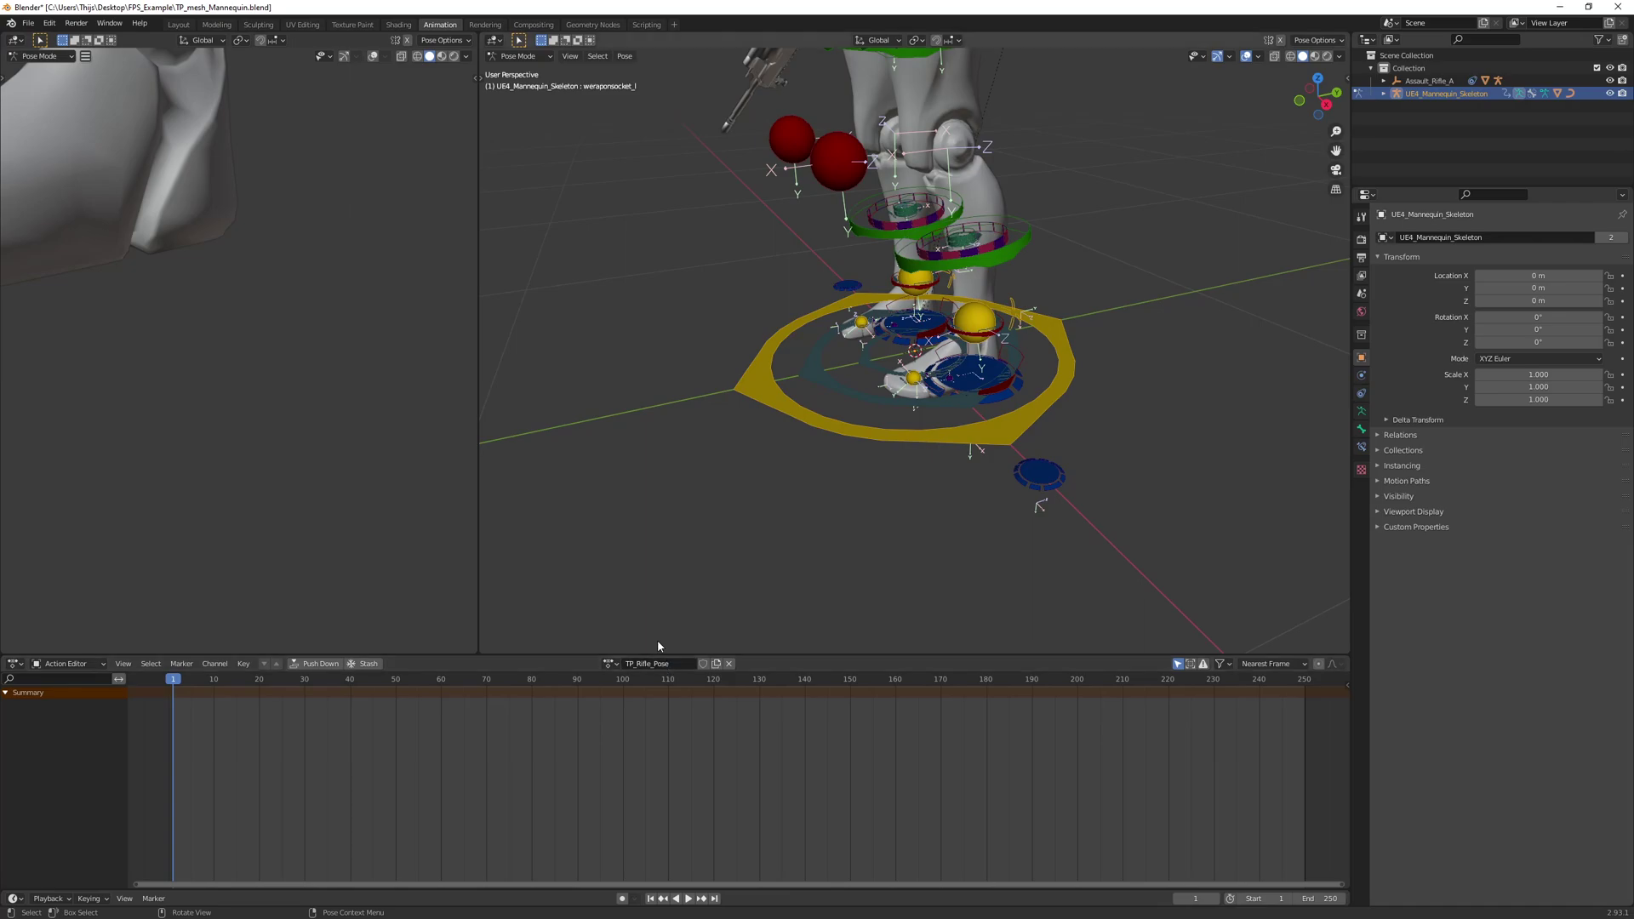
{"action": "left_click", "coordinate": [703, 664]}
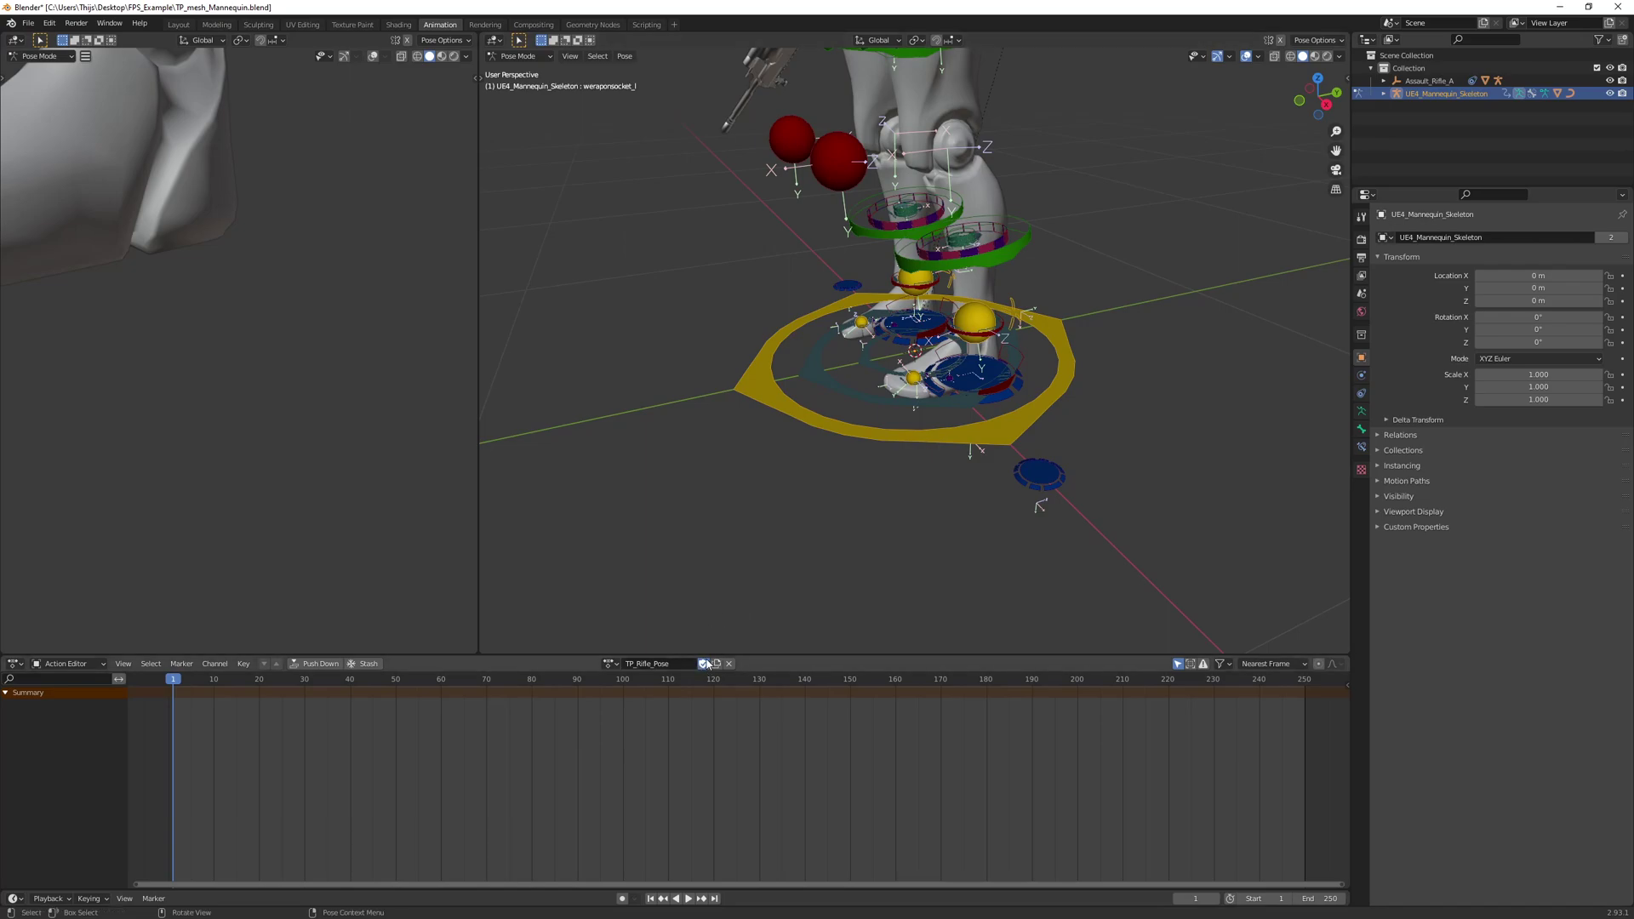
Select all bones of the mannequin rig and insert a Location & Rotation keyframe at frame 1
{"action": "middle_click_drag", "start_coordinate": [846, 570], "coordinate": [1024, 6], "text": "shift"}
{"action": "scroll", "coordinate": [984, 156], "scroll_direction": "down", "scroll_amount": 4}
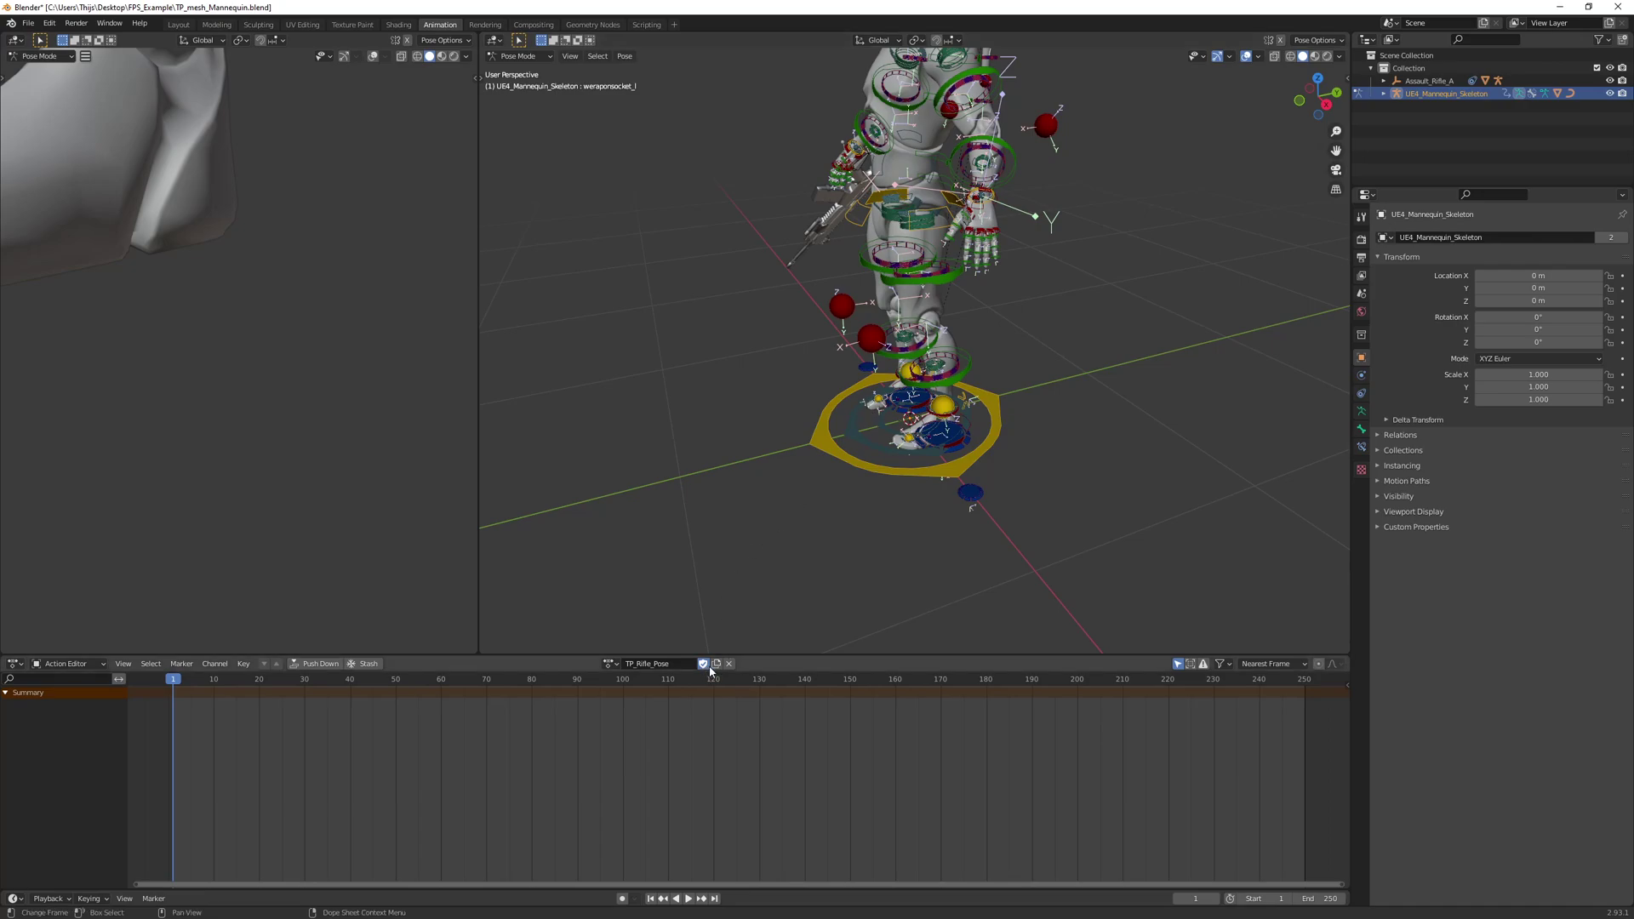
{"action": "middle_click_drag", "start_coordinate": [1024, 442], "coordinate": [1056, 501]}
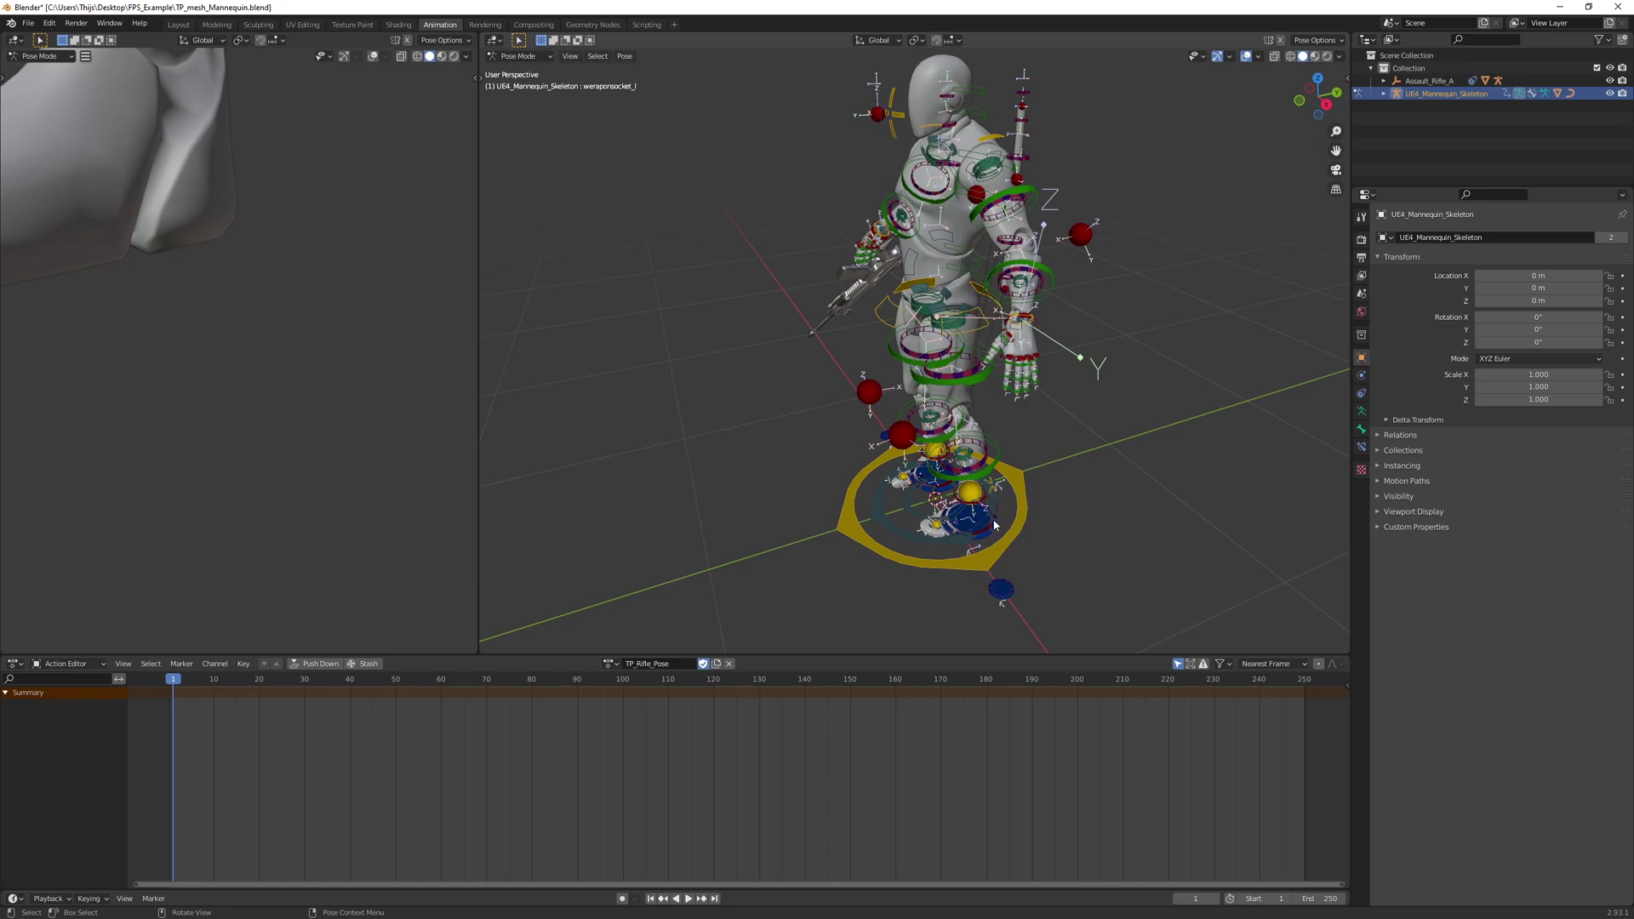
{"action": "middle_click_drag", "start_coordinate": [766, 477], "coordinate": [790, 473]}
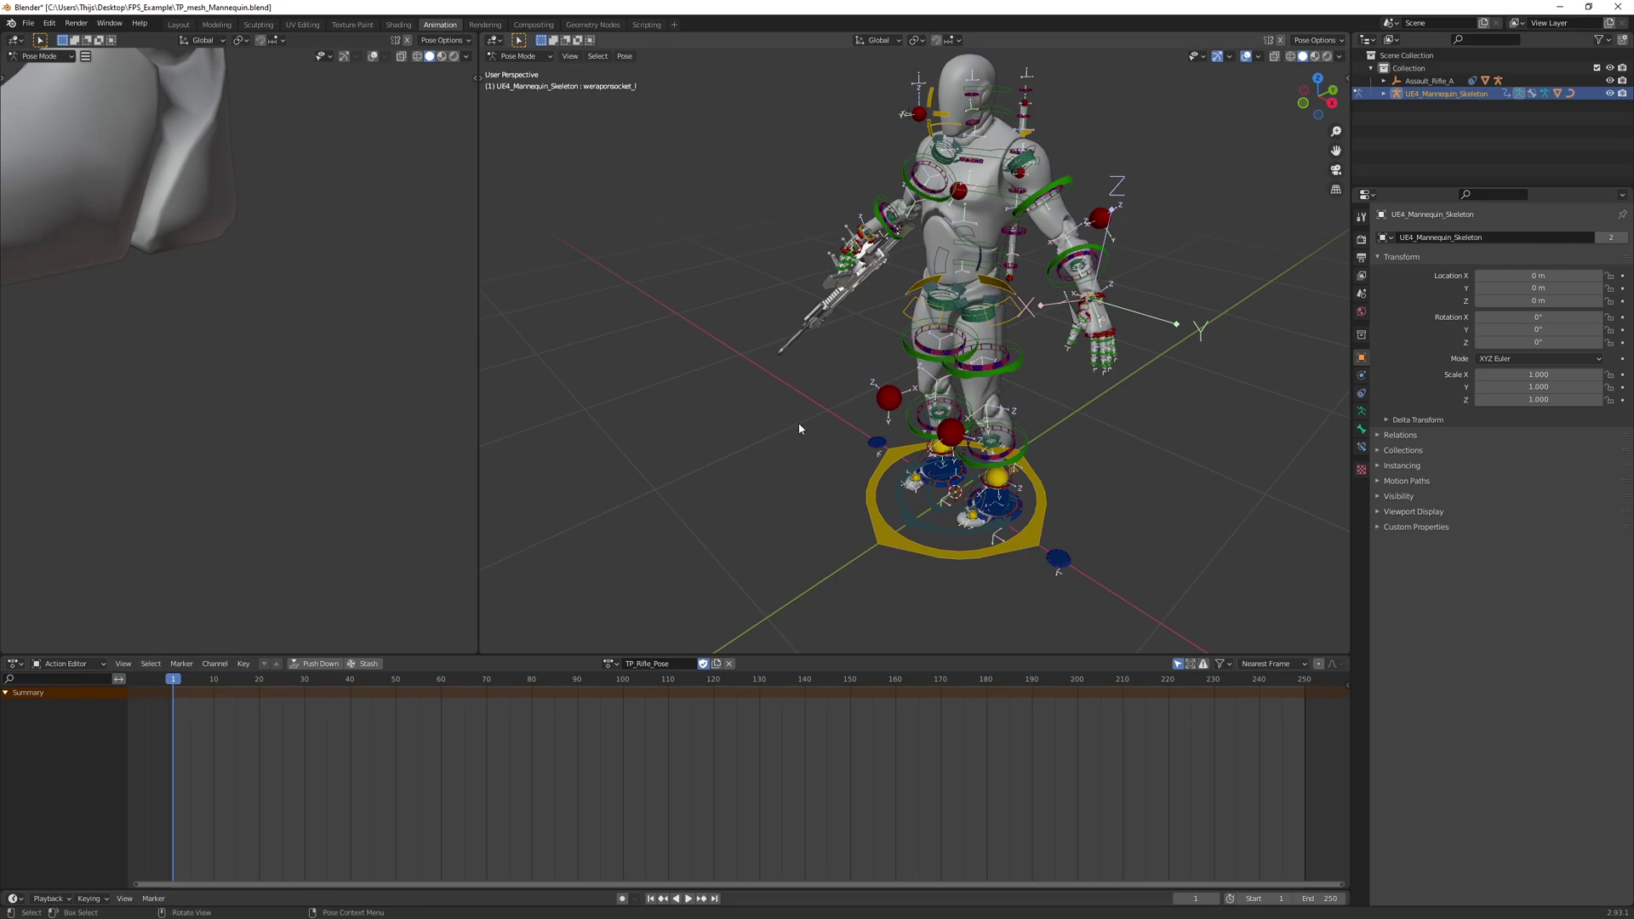
{"action": "key", "text": "alt+z"}
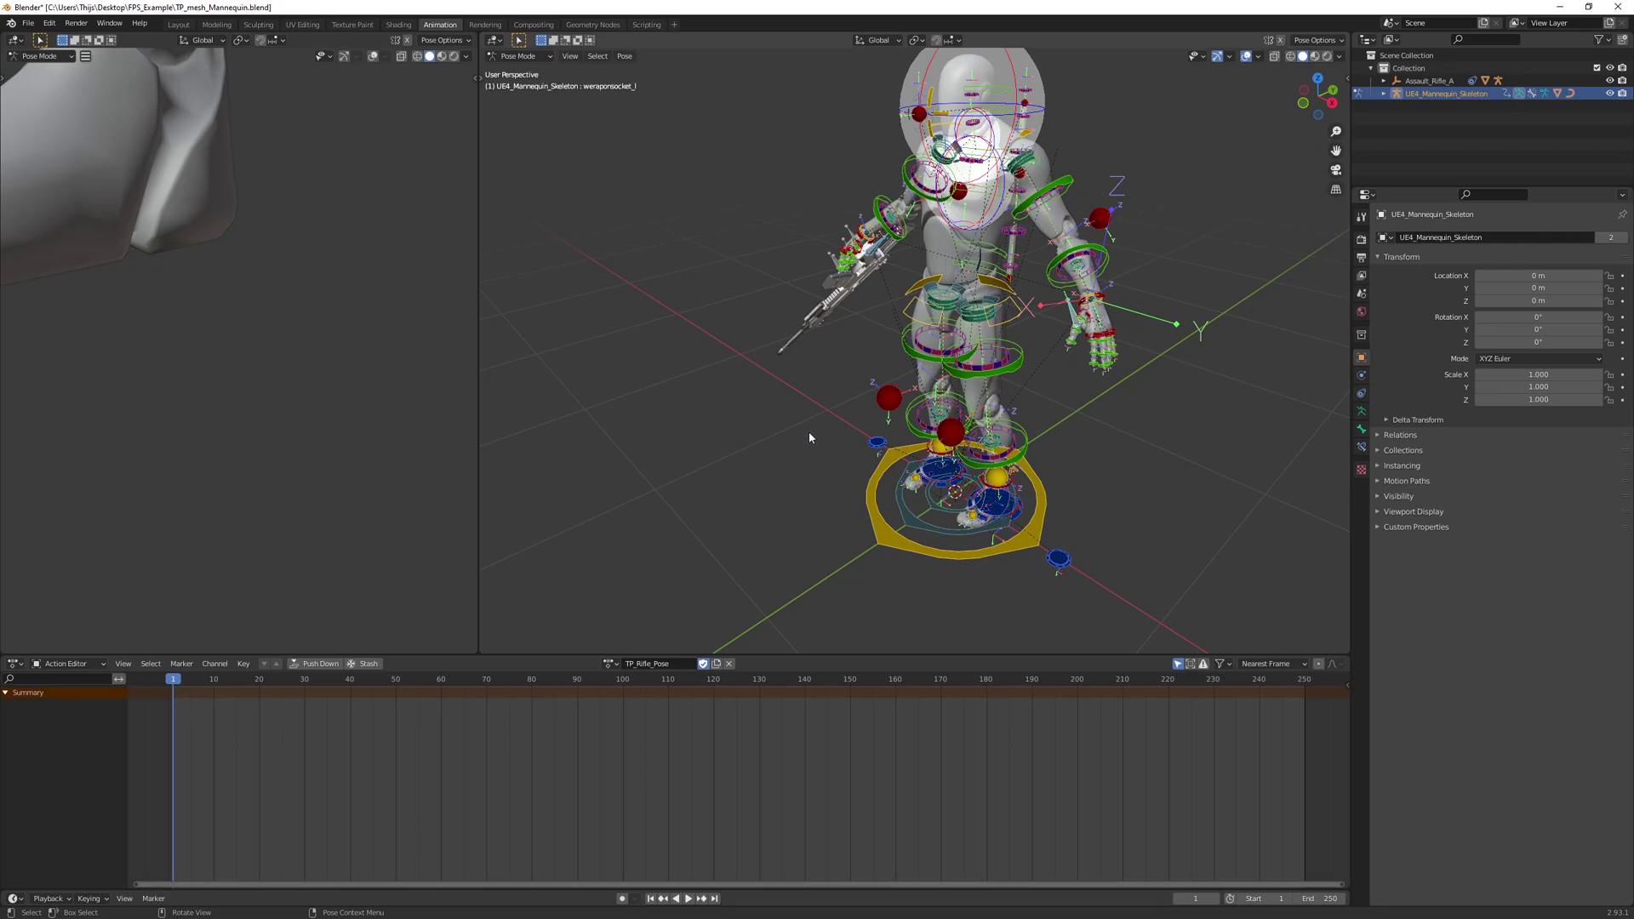
{"action": "key", "text": "i"}
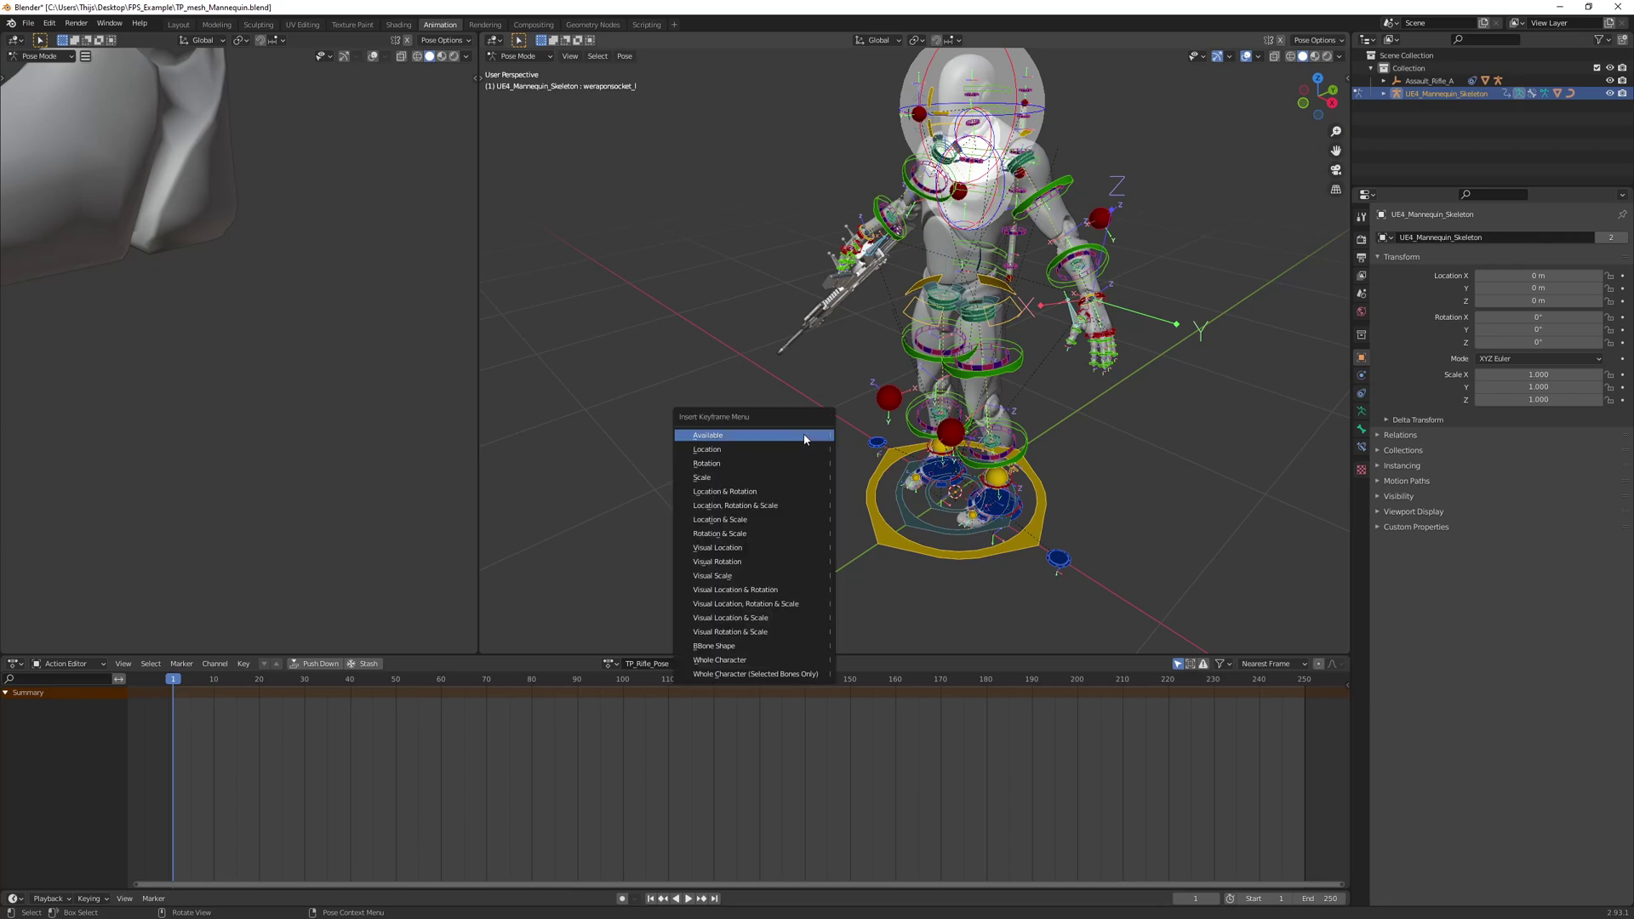
{"action": "left_click", "coordinate": [742, 492]}
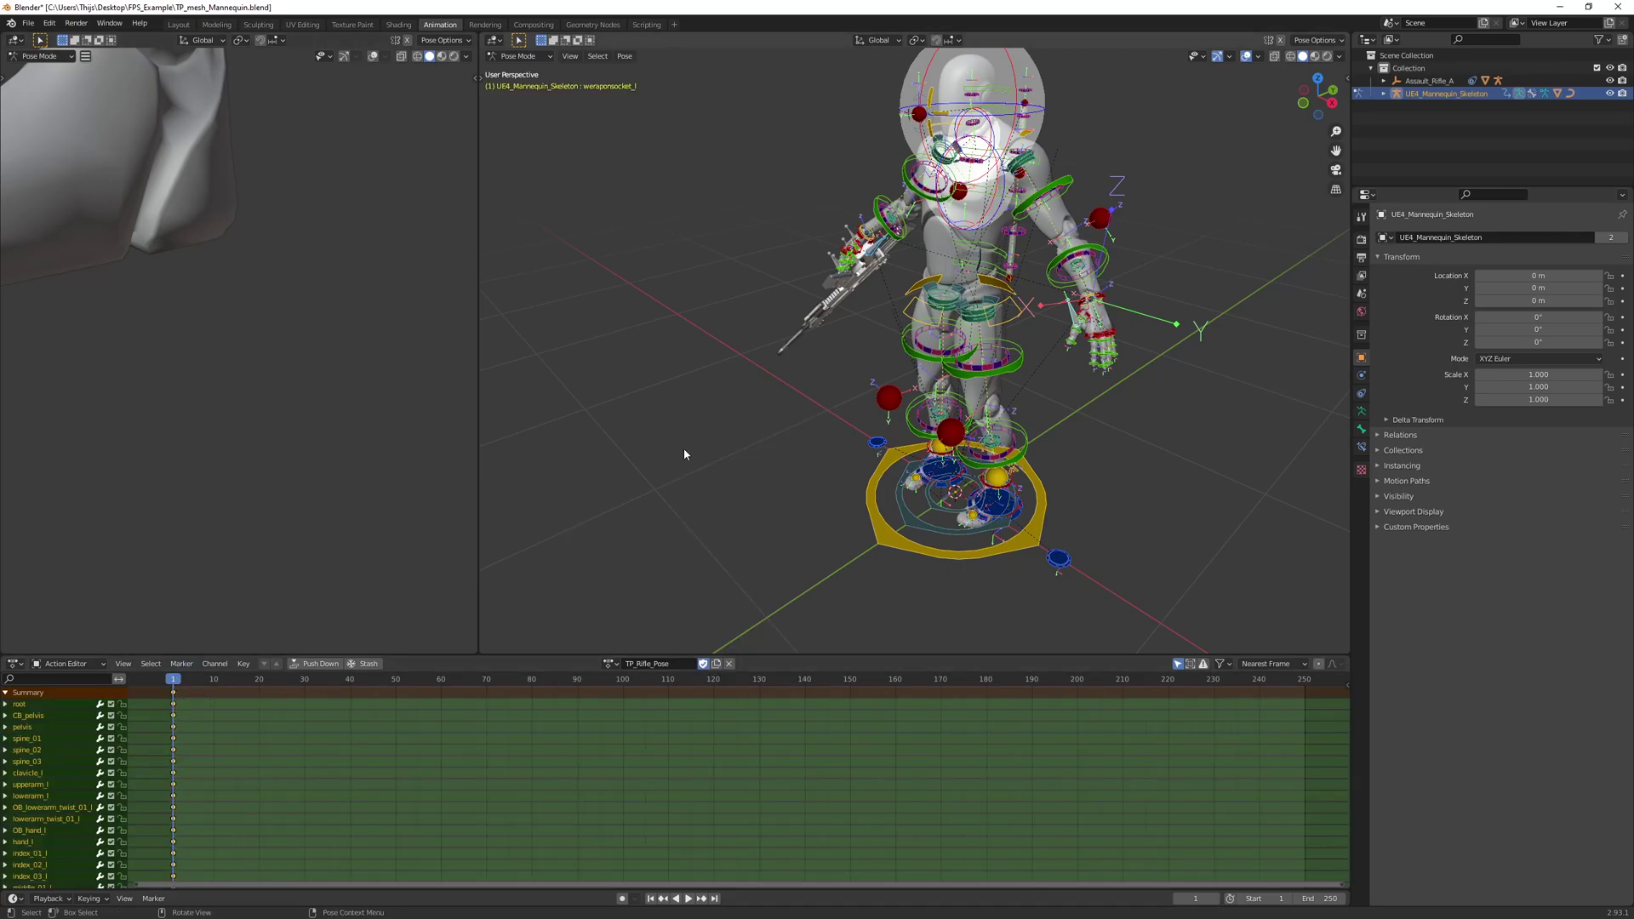
Return to the Layout workspace and put the mannequin skeleton in Pose Mode
{"action": "middle_click_drag", "start_coordinate": [698, 448], "coordinate": [854, 383]}
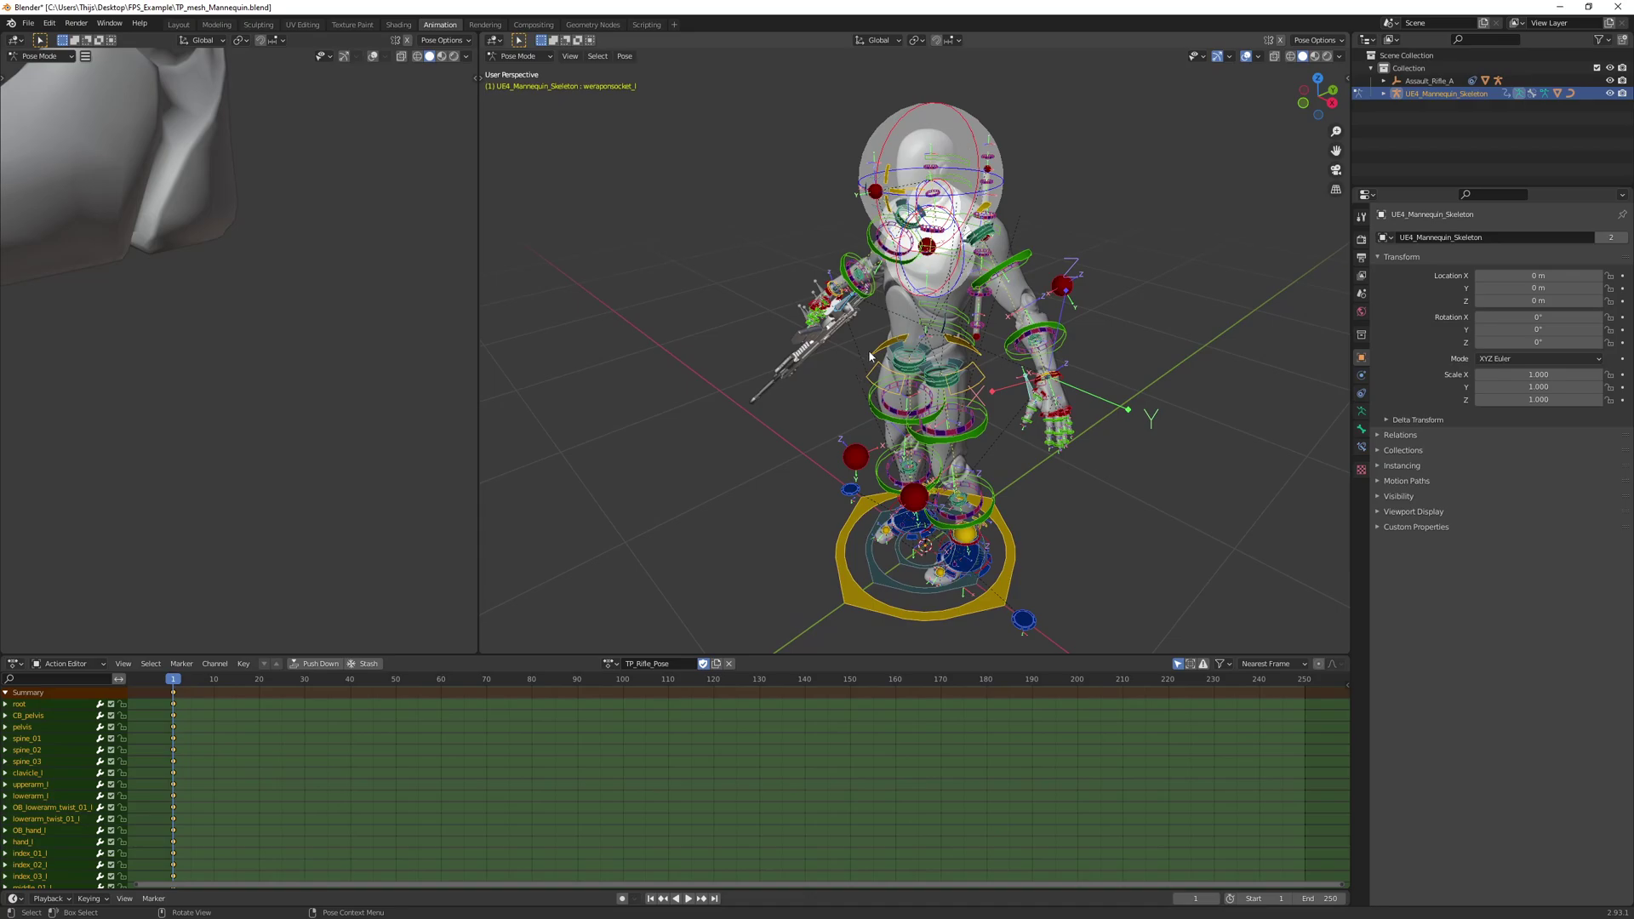
{"action": "left_click", "coordinate": [179, 24]}
{"action": "middle_click_drag", "start_coordinate": [812, 187], "coordinate": [874, 221]}
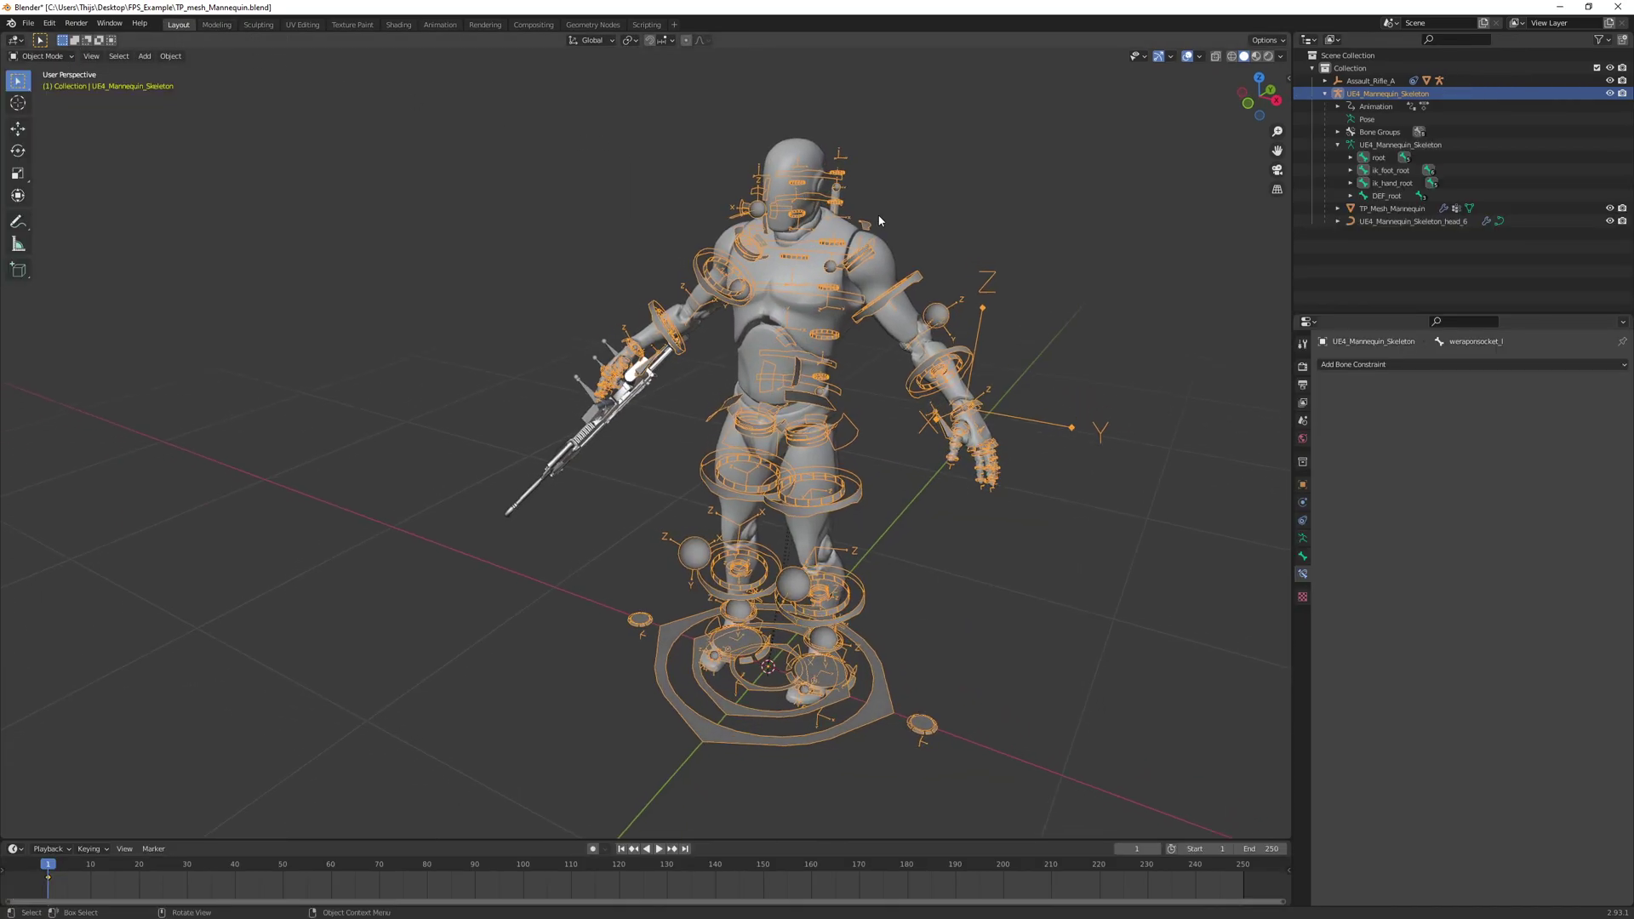
{"action": "left_click", "coordinate": [41, 56]}
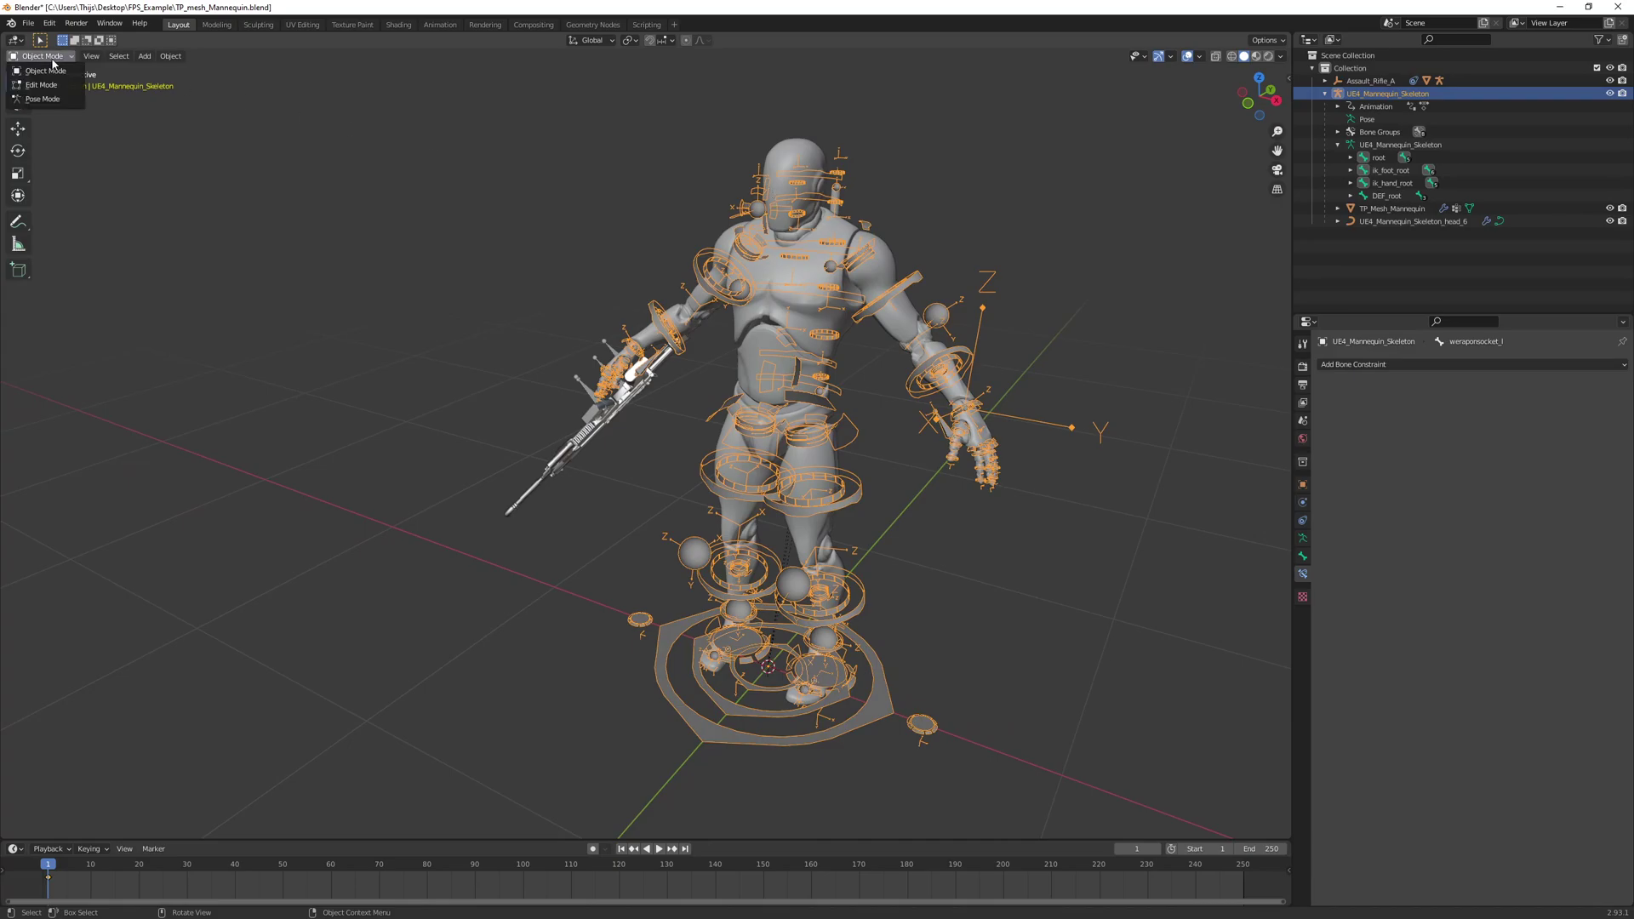
{"action": "left_click", "coordinate": [43, 99]}
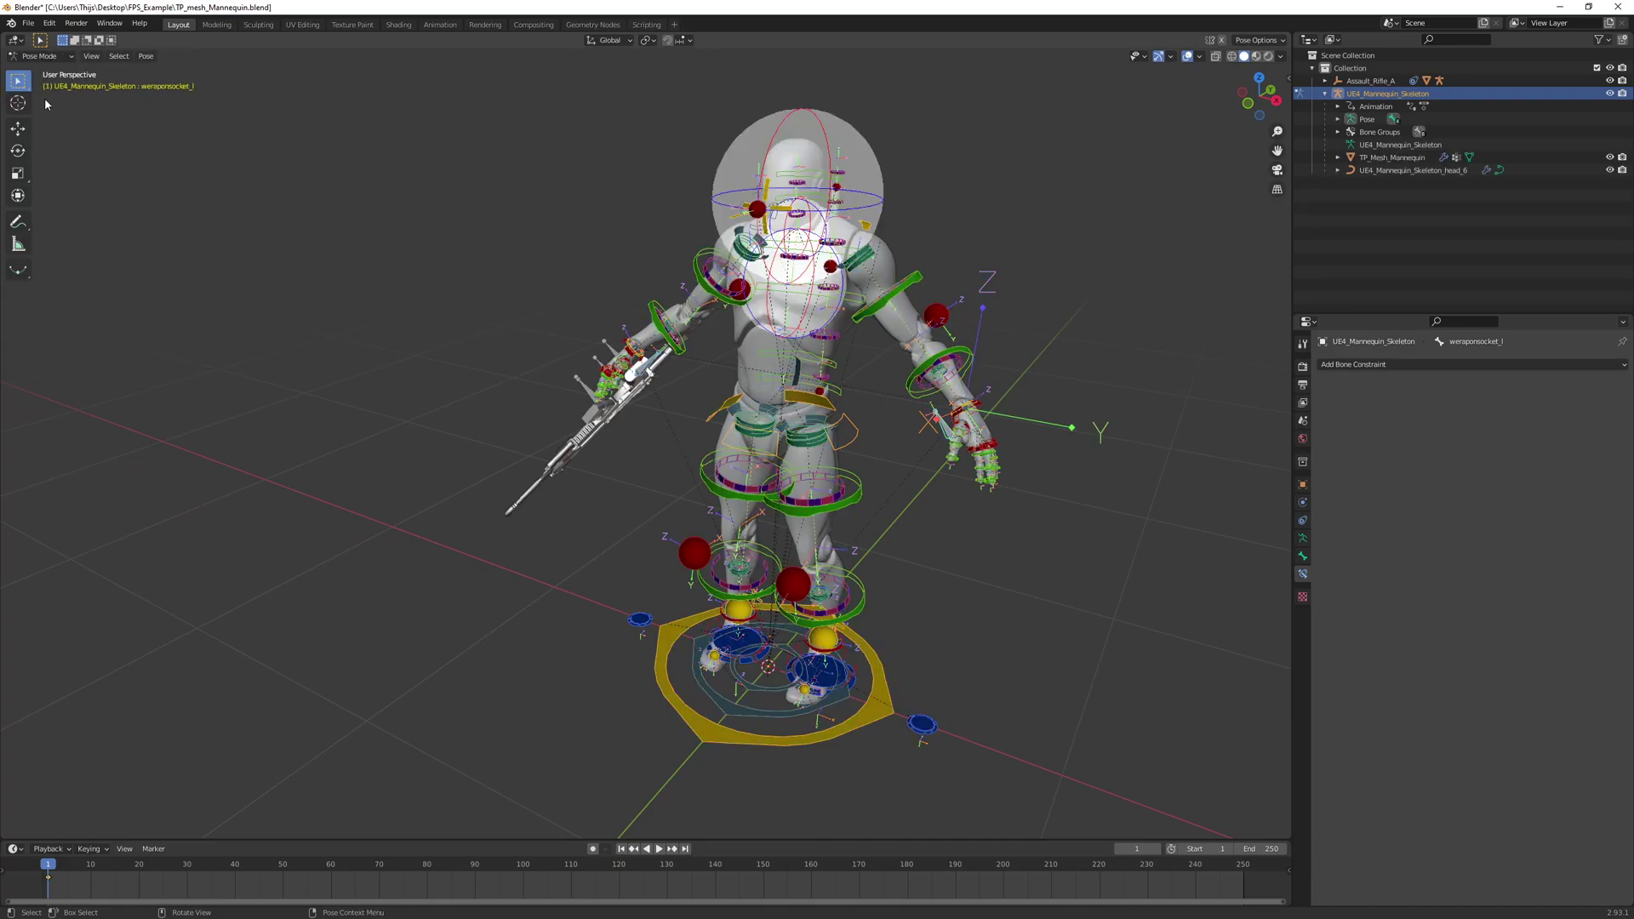
Clear the bone selection and select the right hand's target control bone, TB_hand_r
{"action": "middle_click_drag", "start_coordinate": [603, 172], "coordinate": [638, 217]}
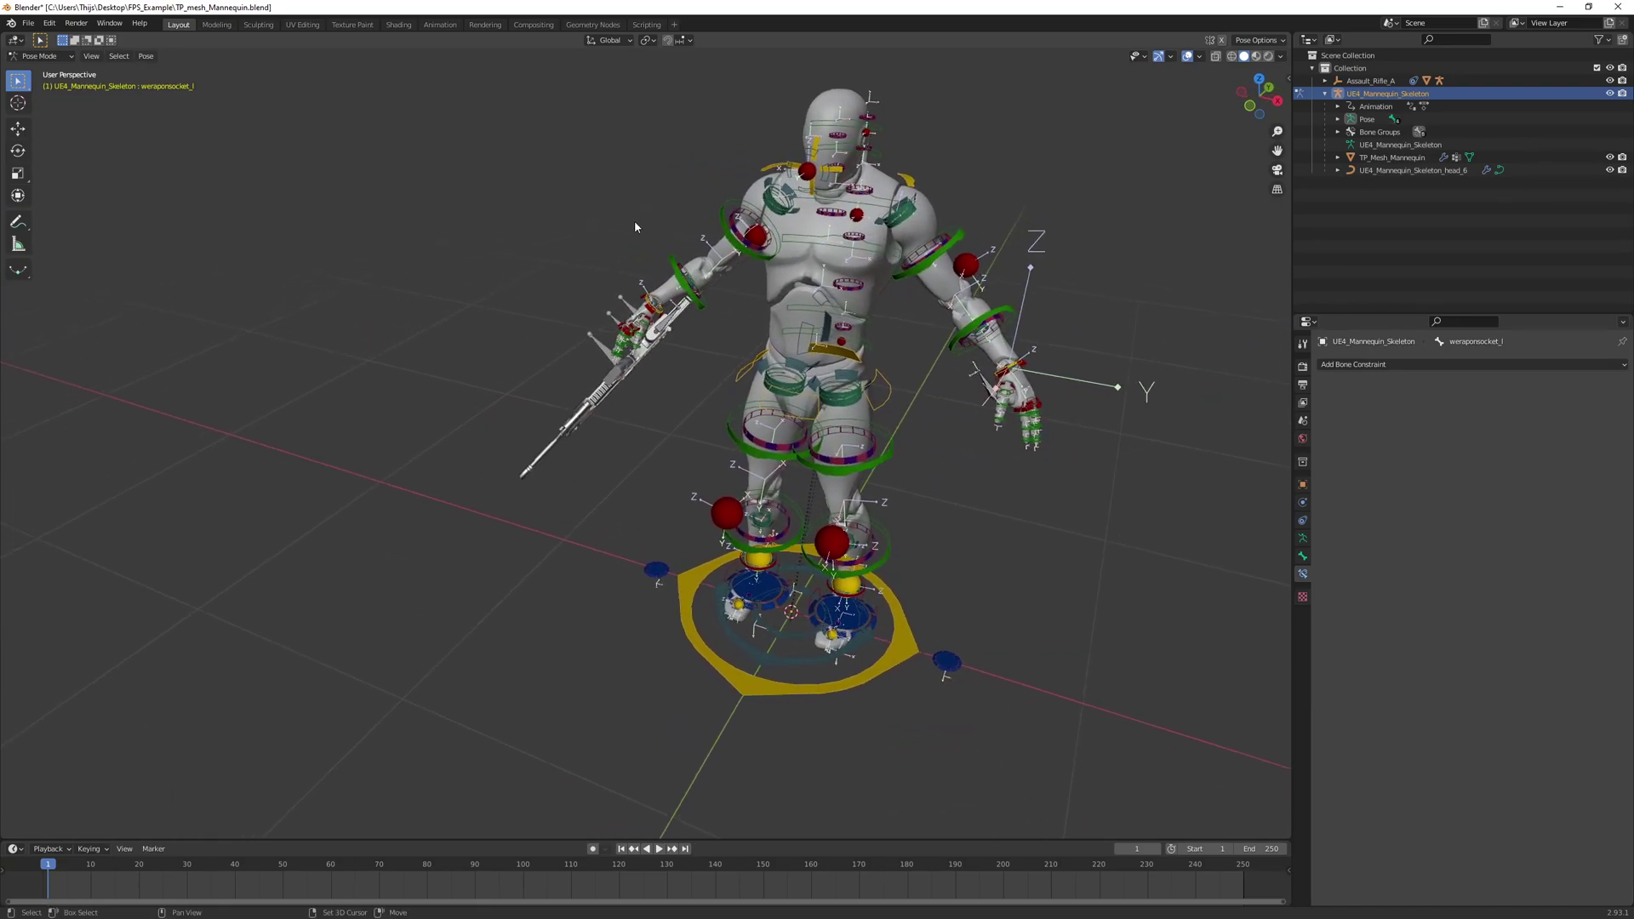
{"action": "scroll", "coordinate": [640, 223], "scroll_direction": "up", "scroll_amount": 5}
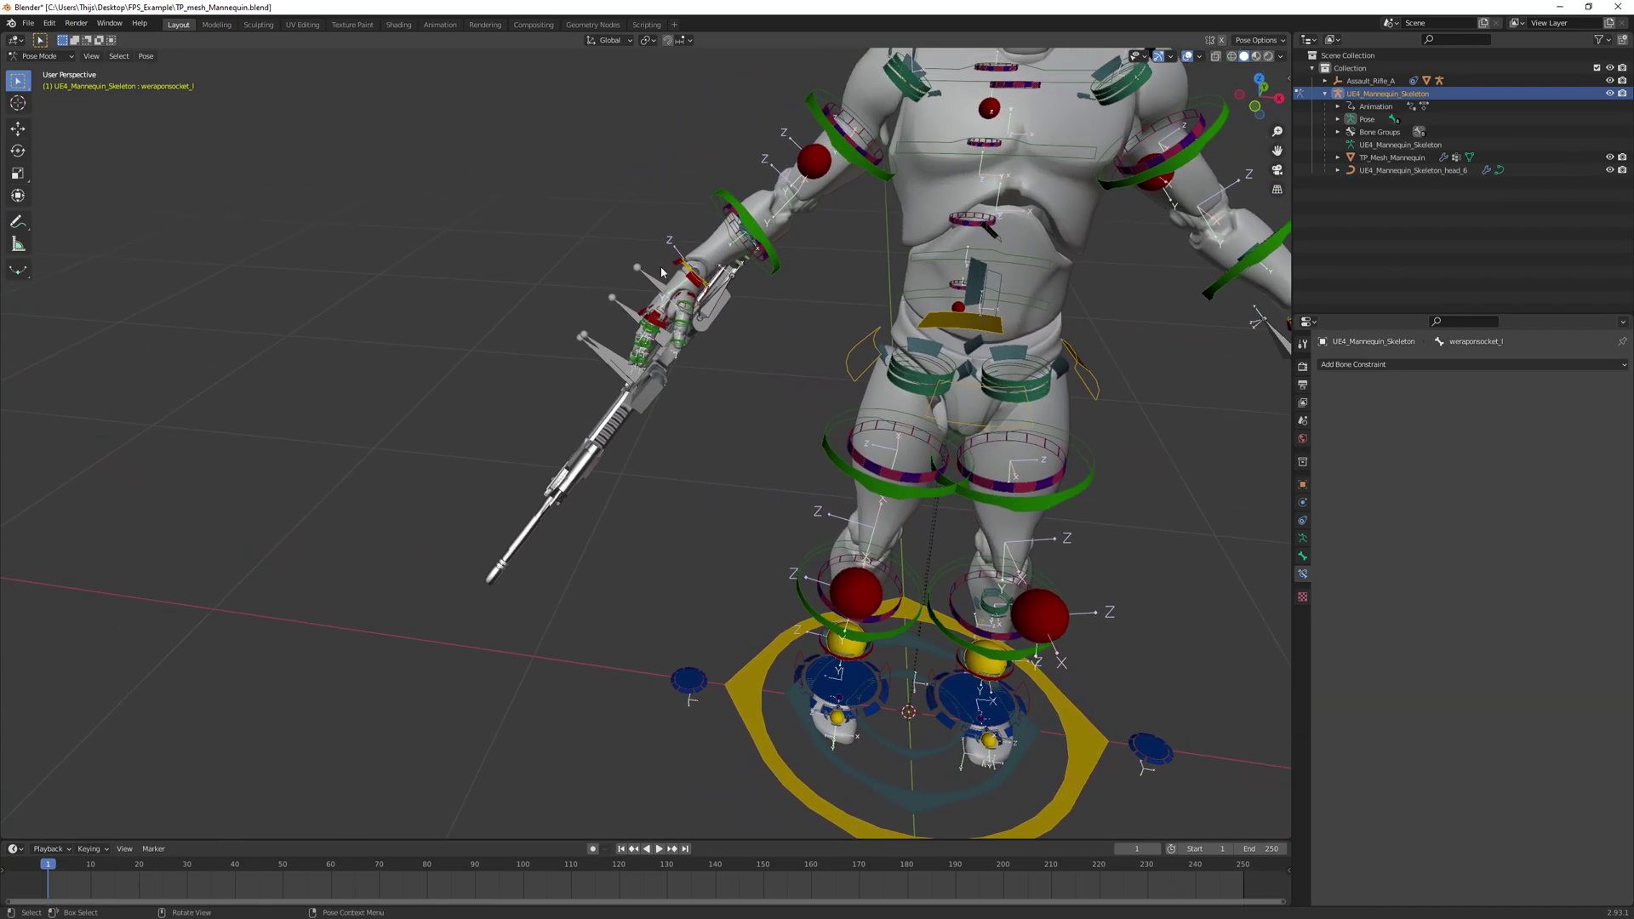
{"action": "scroll", "coordinate": [664, 271], "scroll_direction": "up", "scroll_amount": 1}
{"action": "middle_click_drag", "start_coordinate": [705, 206], "coordinate": [793, 198]}
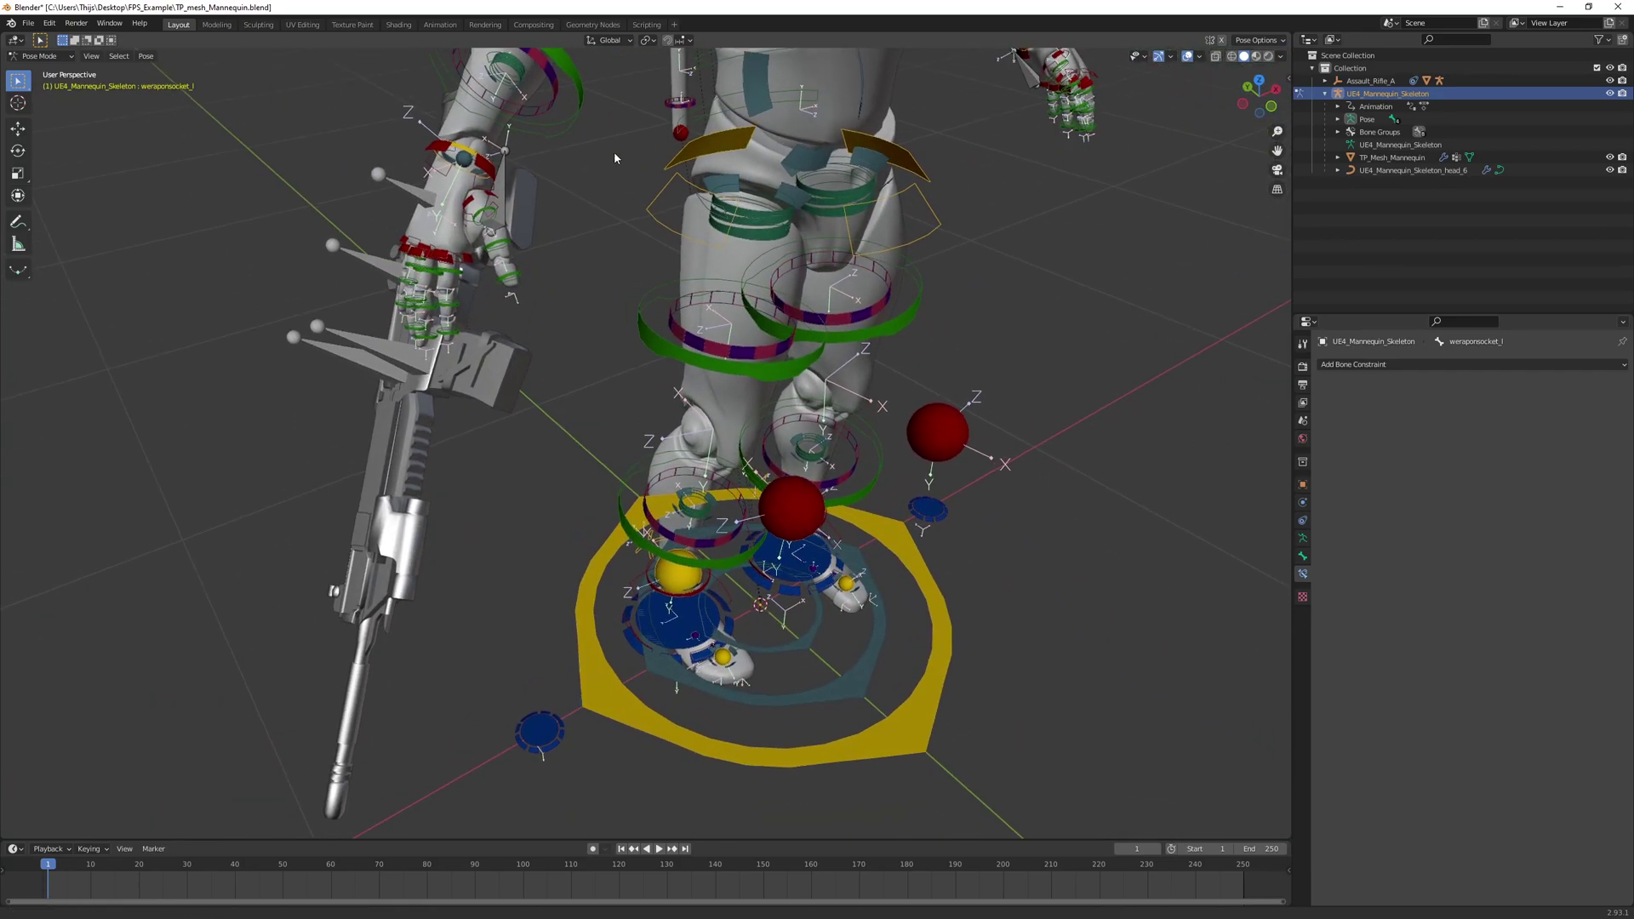
{"action": "middle_click_drag", "start_coordinate": [613, 148], "coordinate": [737, 325]}
{"action": "left_click", "coordinate": [657, 339]}
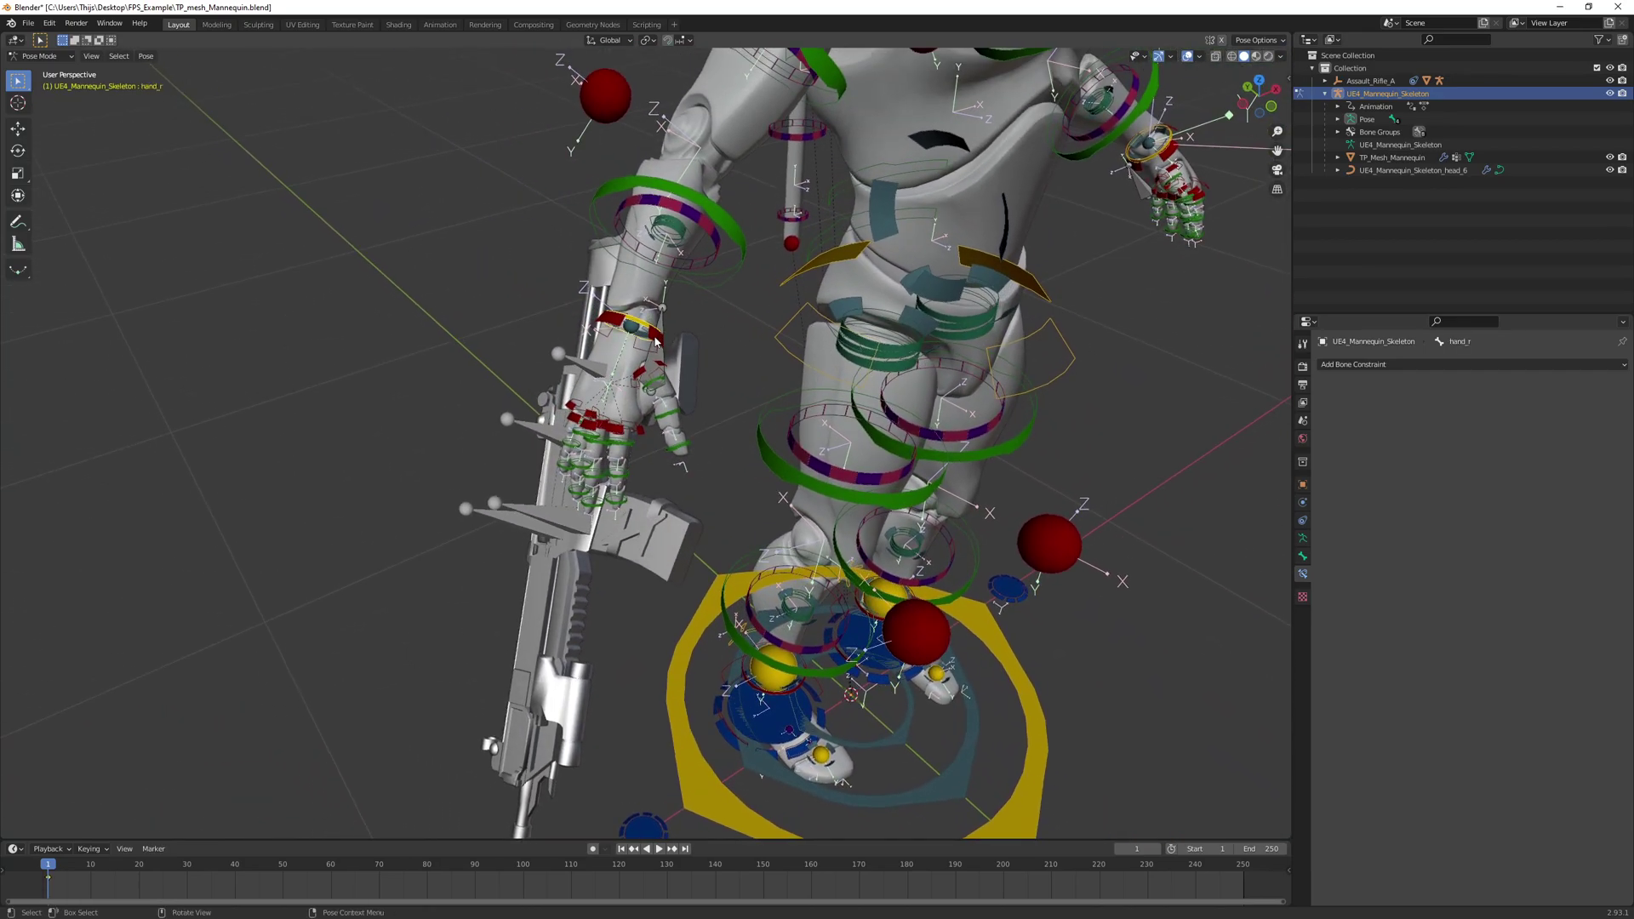
{"action": "left_click", "coordinate": [661, 344]}
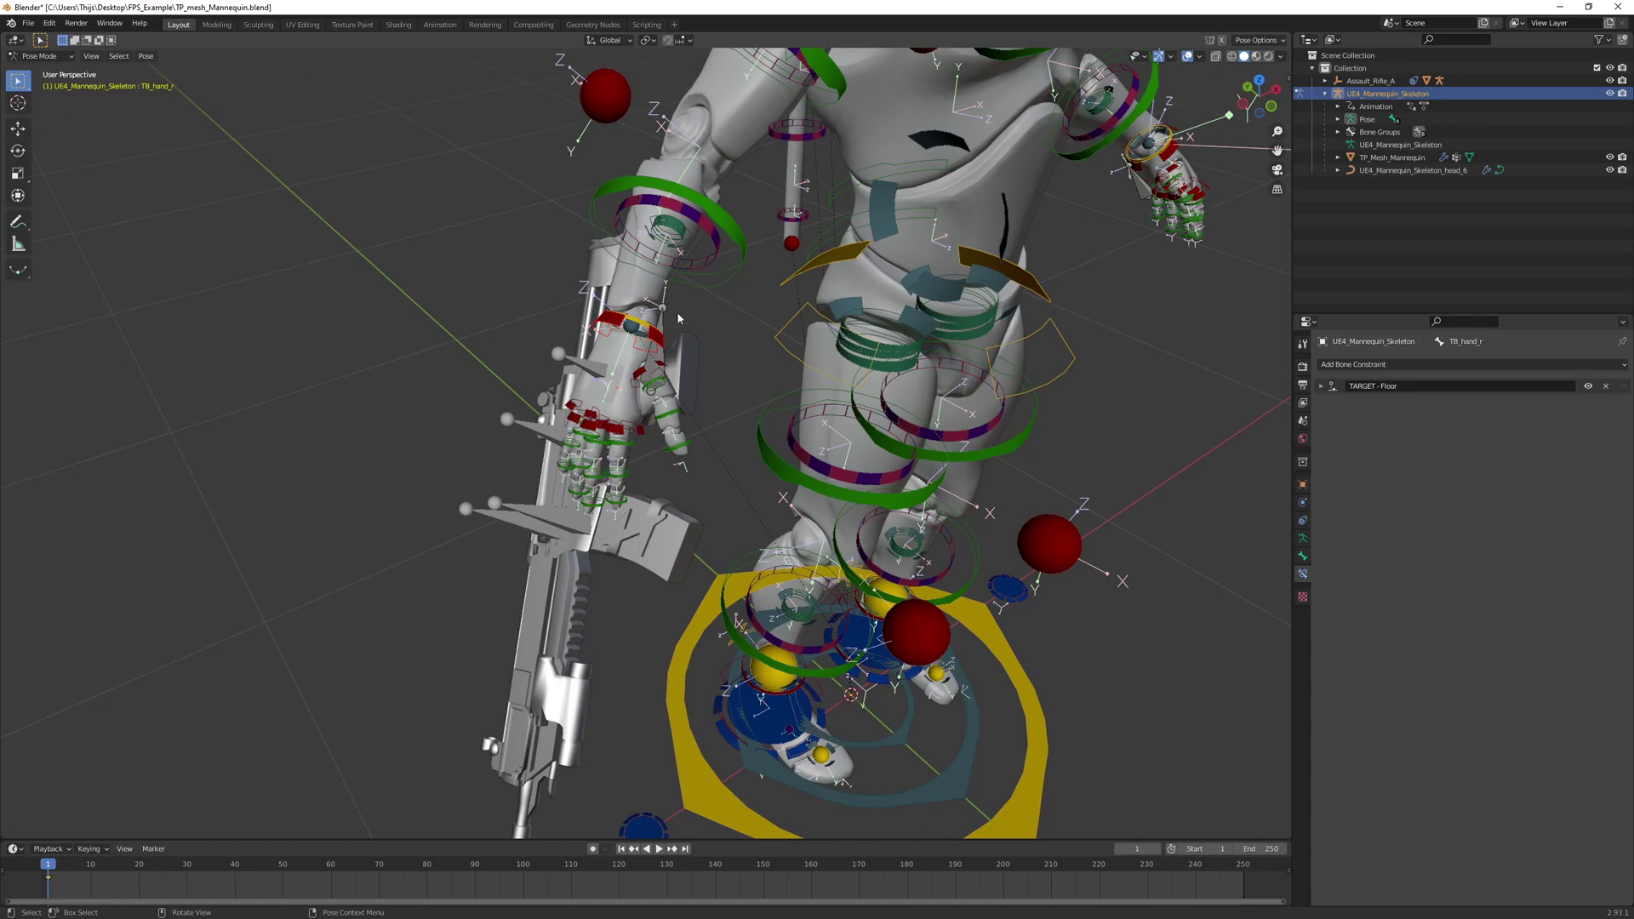
Move the right hand control with the Move tool, raising the hand and rifle in front of the body
{"action": "middle_click_drag", "start_coordinate": [681, 313], "coordinate": [626, 320], "text": "shift"}
{"action": "scroll", "coordinate": [576, 299], "scroll_direction": "down", "scroll_amount": 1}
{"action": "middle_click_drag", "start_coordinate": [695, 255], "coordinate": [653, 230]}
{"action": "key", "text": "shift+space"}
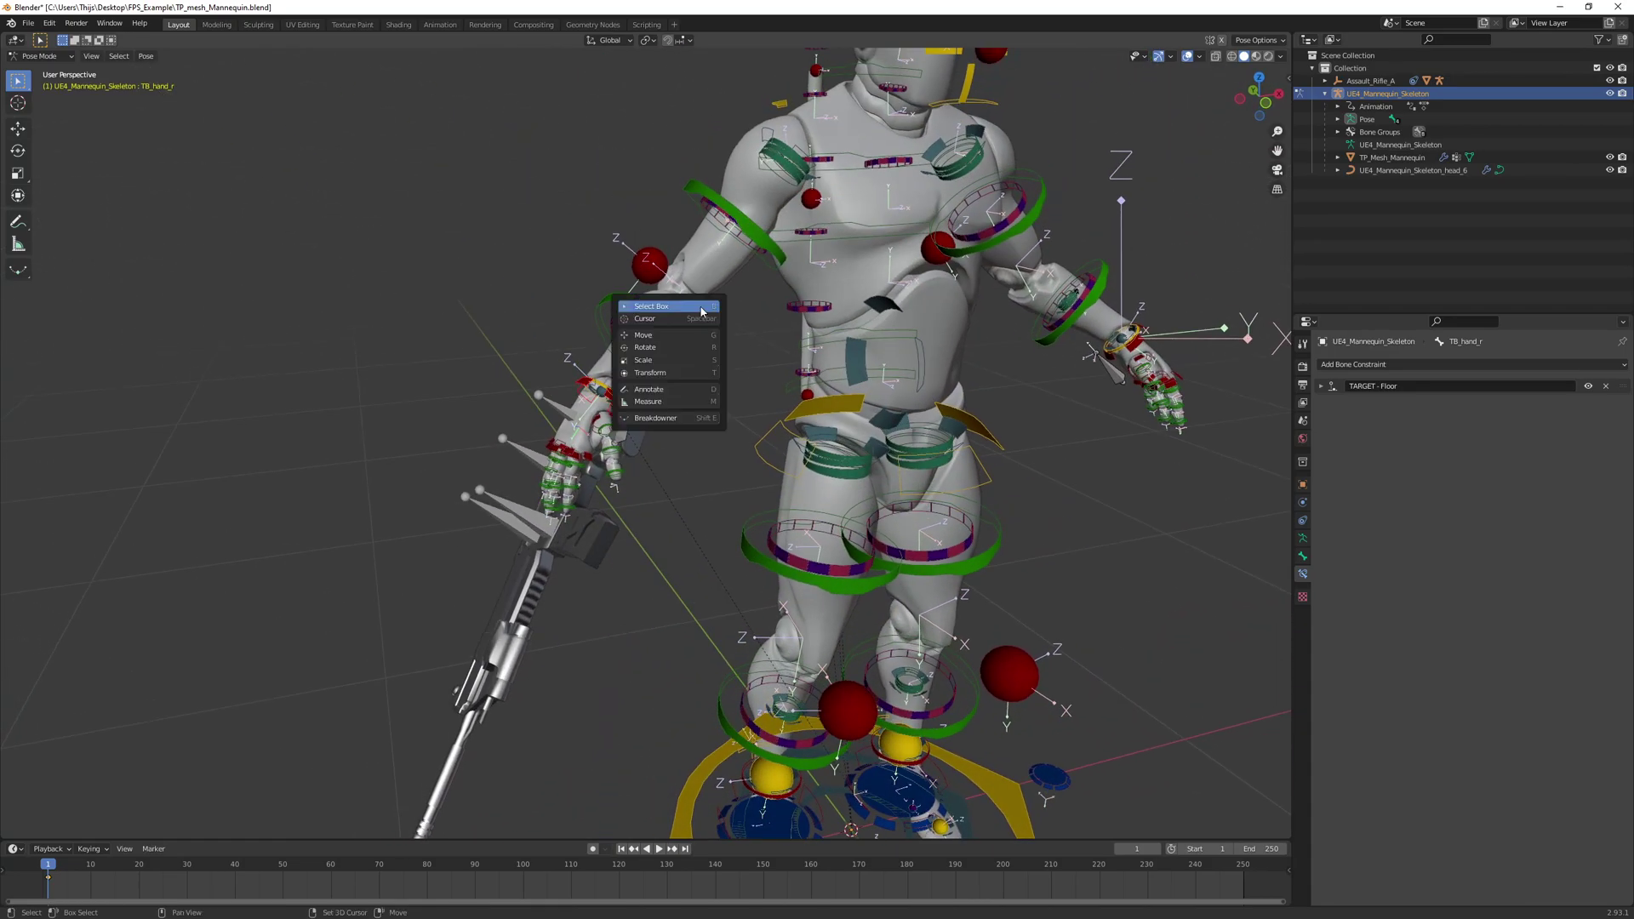
{"action": "left_click", "coordinate": [657, 337]}
{"action": "middle_click_drag", "start_coordinate": [649, 390], "coordinate": [630, 386]}
{"action": "left_click_drag", "start_coordinate": [631, 383], "coordinate": [874, 403]}
{"action": "middle_click_drag", "start_coordinate": [874, 403], "coordinate": [660, 381]}
{"action": "left_click_drag", "start_coordinate": [607, 358], "coordinate": [836, 187]}
Rotate the right hand control with the Rotate tool until the rifle is roughly horizontal
{"action": "key", "text": "shift+space"}
{"action": "left_click", "coordinate": [807, 262]}
{"action": "middle_click_drag", "start_coordinate": [866, 201], "coordinate": [1189, 128]}
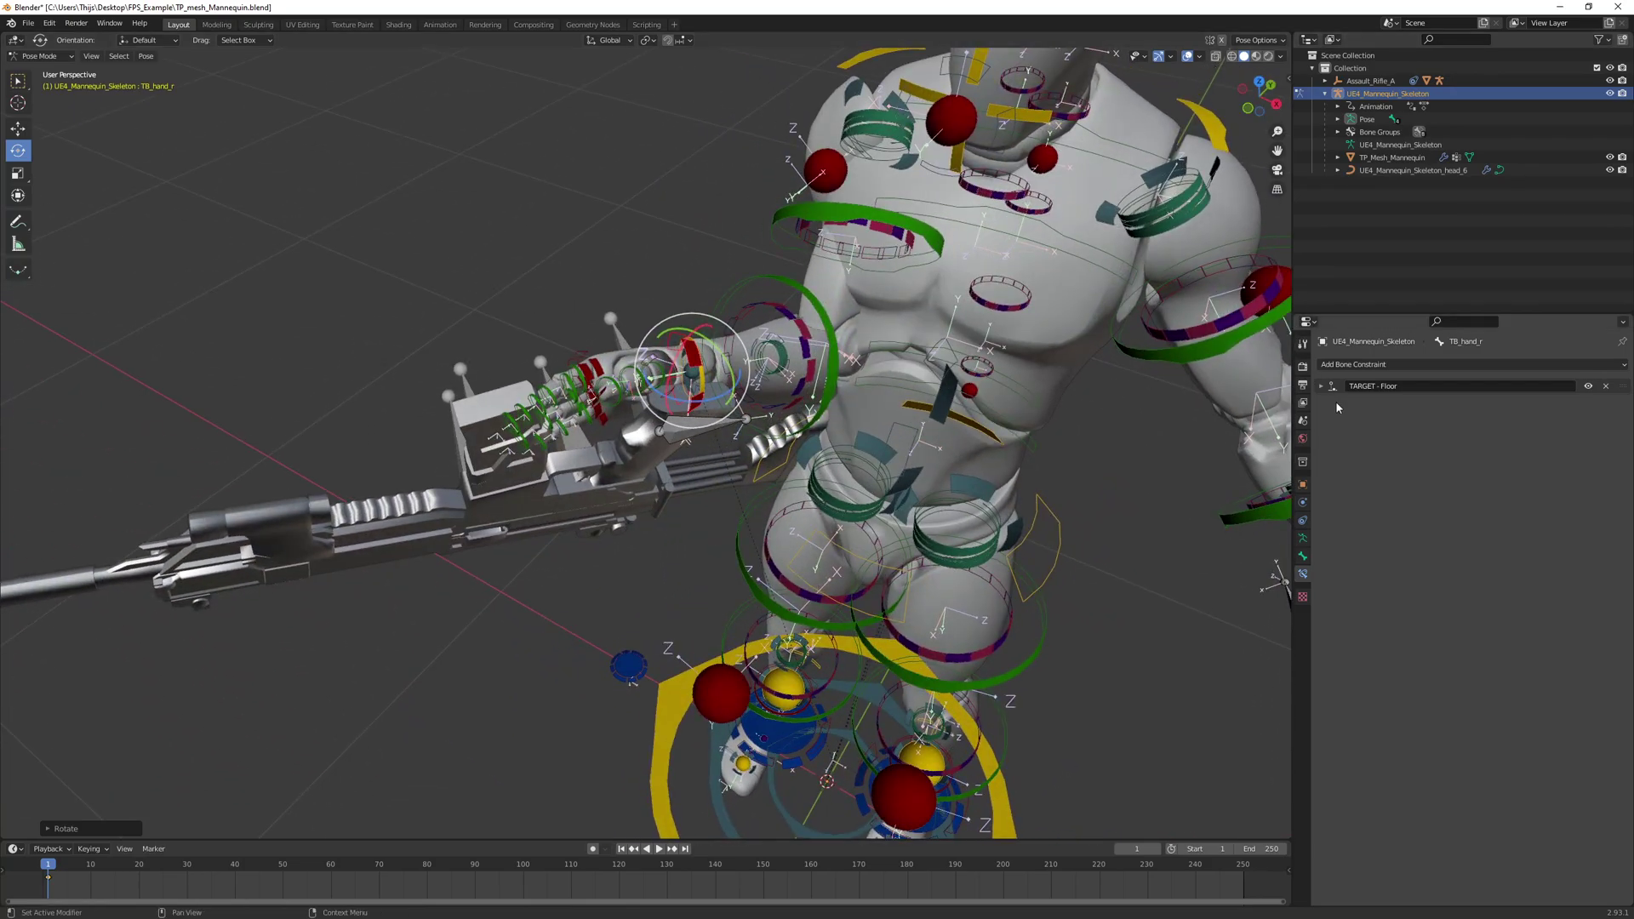
Turn off In Front in the armature's viewport display settings
{"action": "left_click", "coordinate": [1303, 538]}
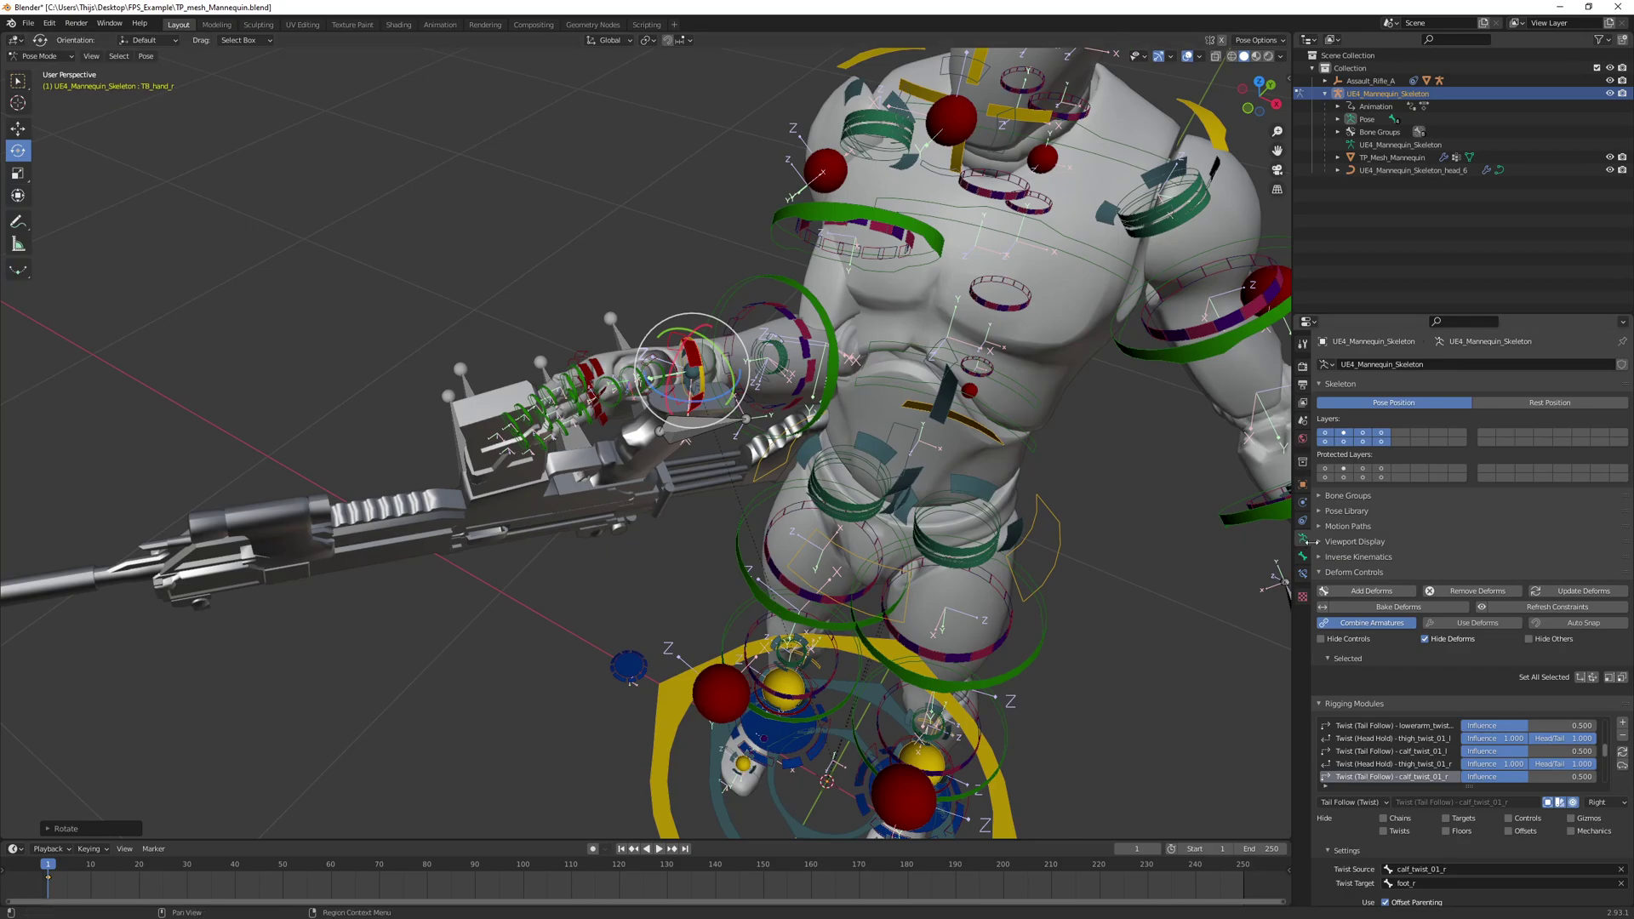
{"action": "left_click", "coordinate": [1334, 544]}
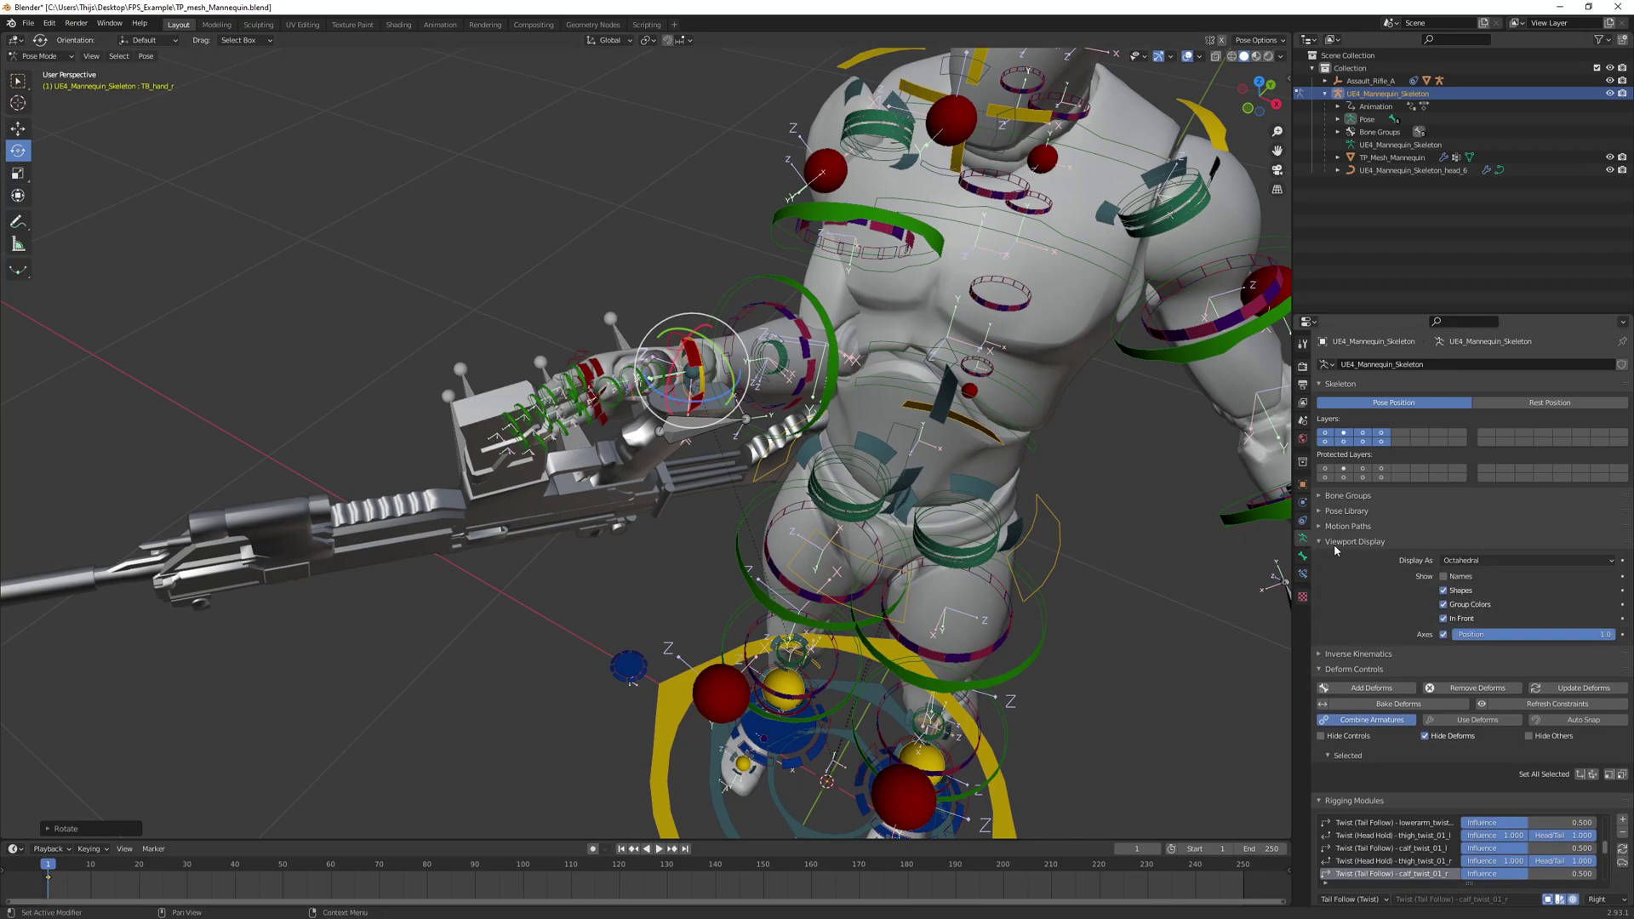
{"action": "left_click", "coordinate": [1443, 619]}
Fine-tune the right hand control's rotation so the rifle points straight ahead of the mannequin
{"action": "mouse_move", "coordinate": [764, 453]}
{"action": "middle_mouse_down"}
{"action": "mouse_move", "coordinate": [745, 447]}
{"action": "mouse_move", "coordinate": [804, 426]}
{"action": "mouse_move", "coordinate": [747, 429]}
{"action": "mouse_move", "coordinate": [782, 449]}
{"action": "mouse_move", "coordinate": [766, 438]}
{"action": "middle_mouse_up"}
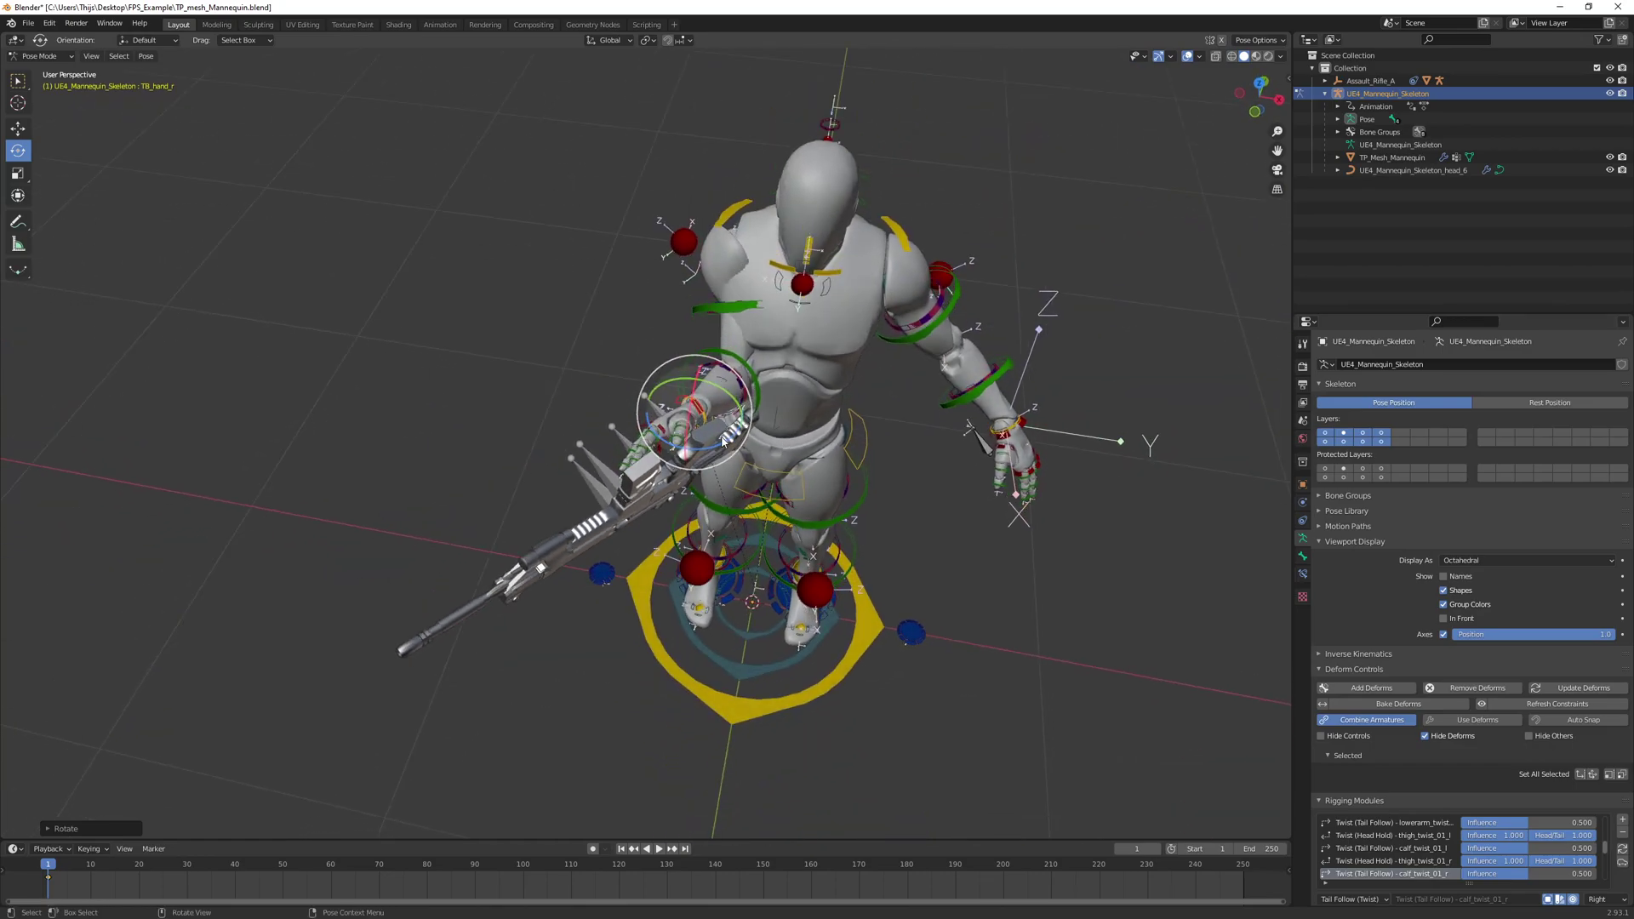
{"action": "left_click_drag", "start_coordinate": [739, 428], "coordinate": [735, 443]}
{"action": "middle_click_drag", "start_coordinate": [736, 442], "coordinate": [727, 347]}
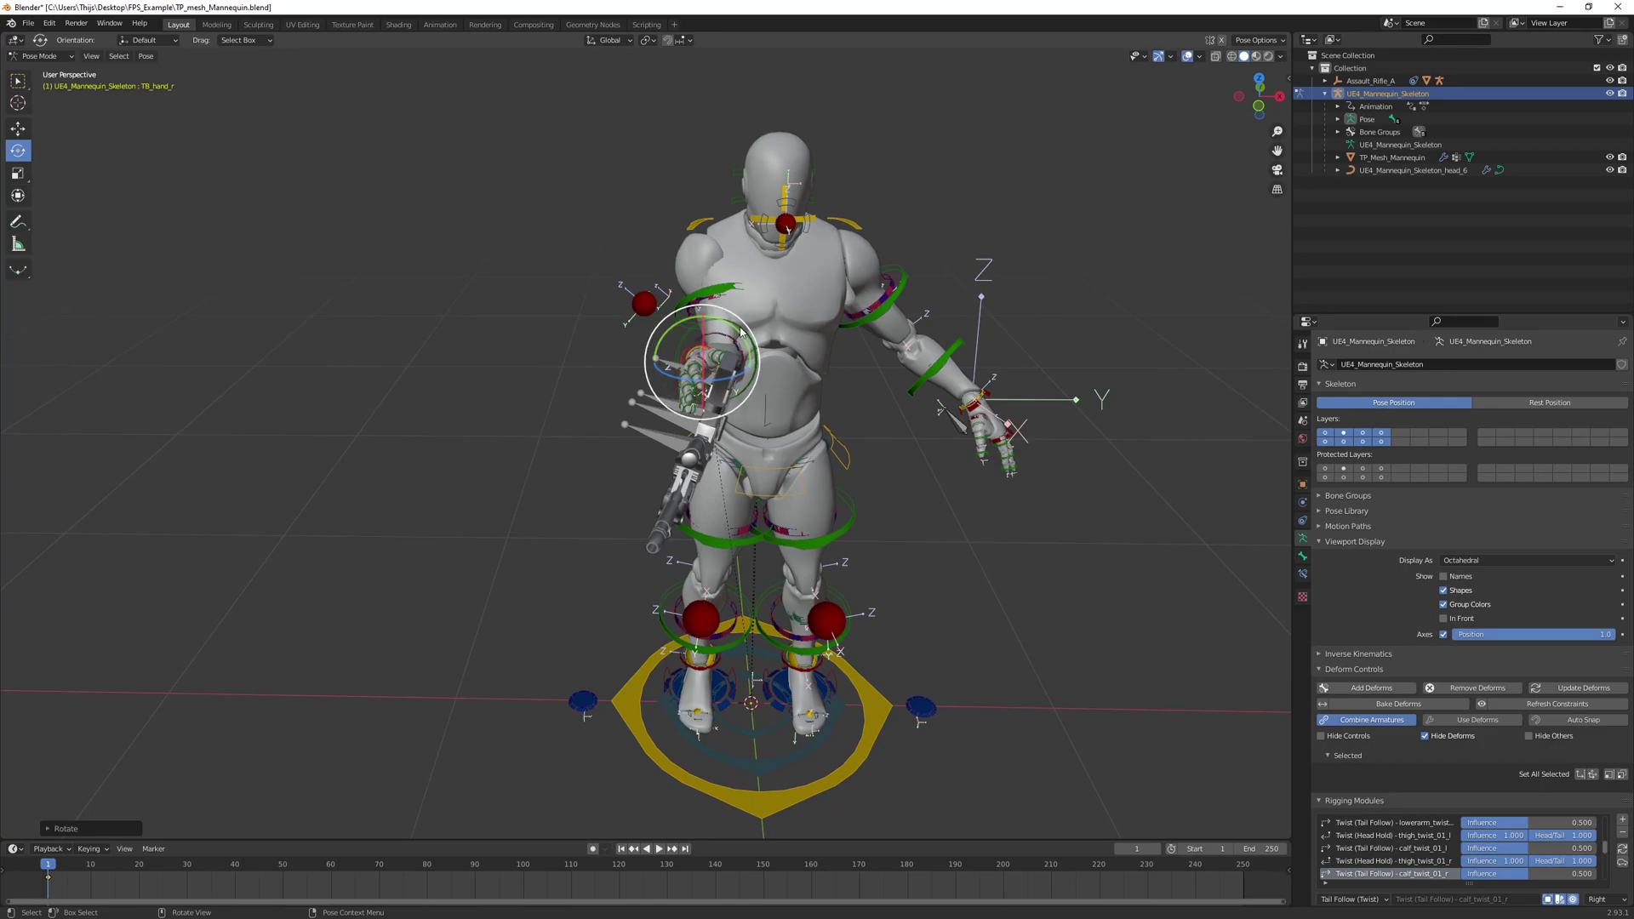
{"action": "mouse_move", "coordinate": [729, 343]}
{"action": "left_mouse_down"}
{"action": "mouse_move", "coordinate": [733, 320]}
{"action": "mouse_move", "coordinate": [742, 371]}
{"action": "left_mouse_up"}
{"action": "middle_click_drag", "start_coordinate": [741, 371], "coordinate": [869, 370]}
{"action": "left_click_drag", "start_coordinate": [748, 333], "coordinate": [759, 346]}
Switch to the Move tool and reposition the right hand control higher and in front of the chest
{"action": "key", "text": "shift+space"}
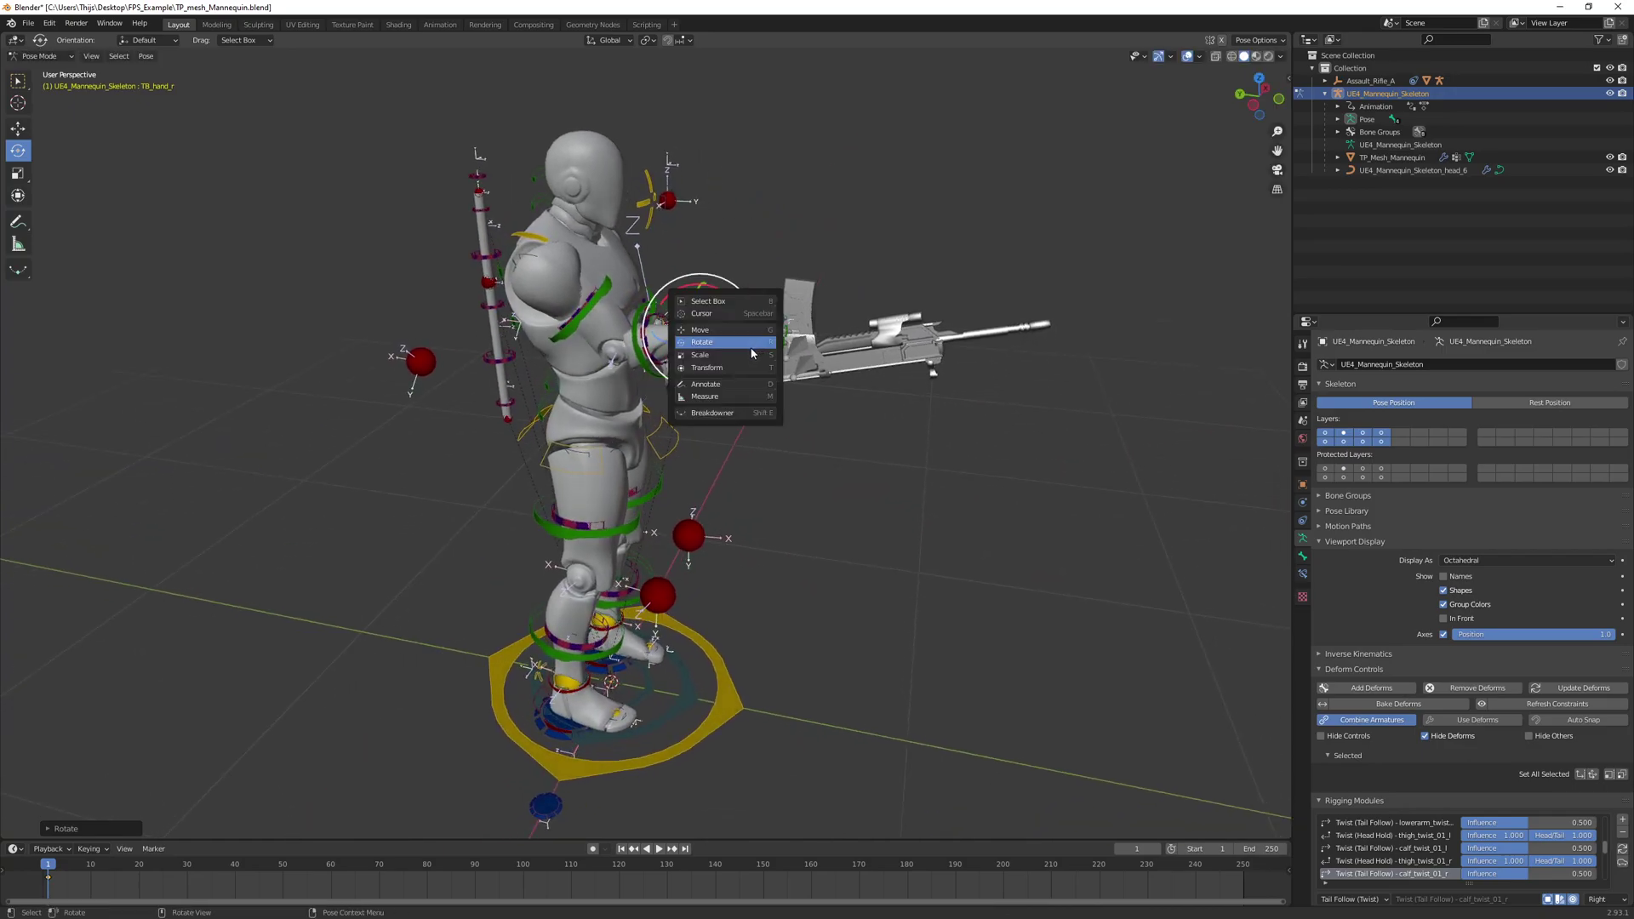
{"action": "left_click", "coordinate": [729, 331]}
{"action": "middle_click_drag", "start_coordinate": [768, 328], "coordinate": [711, 337]}
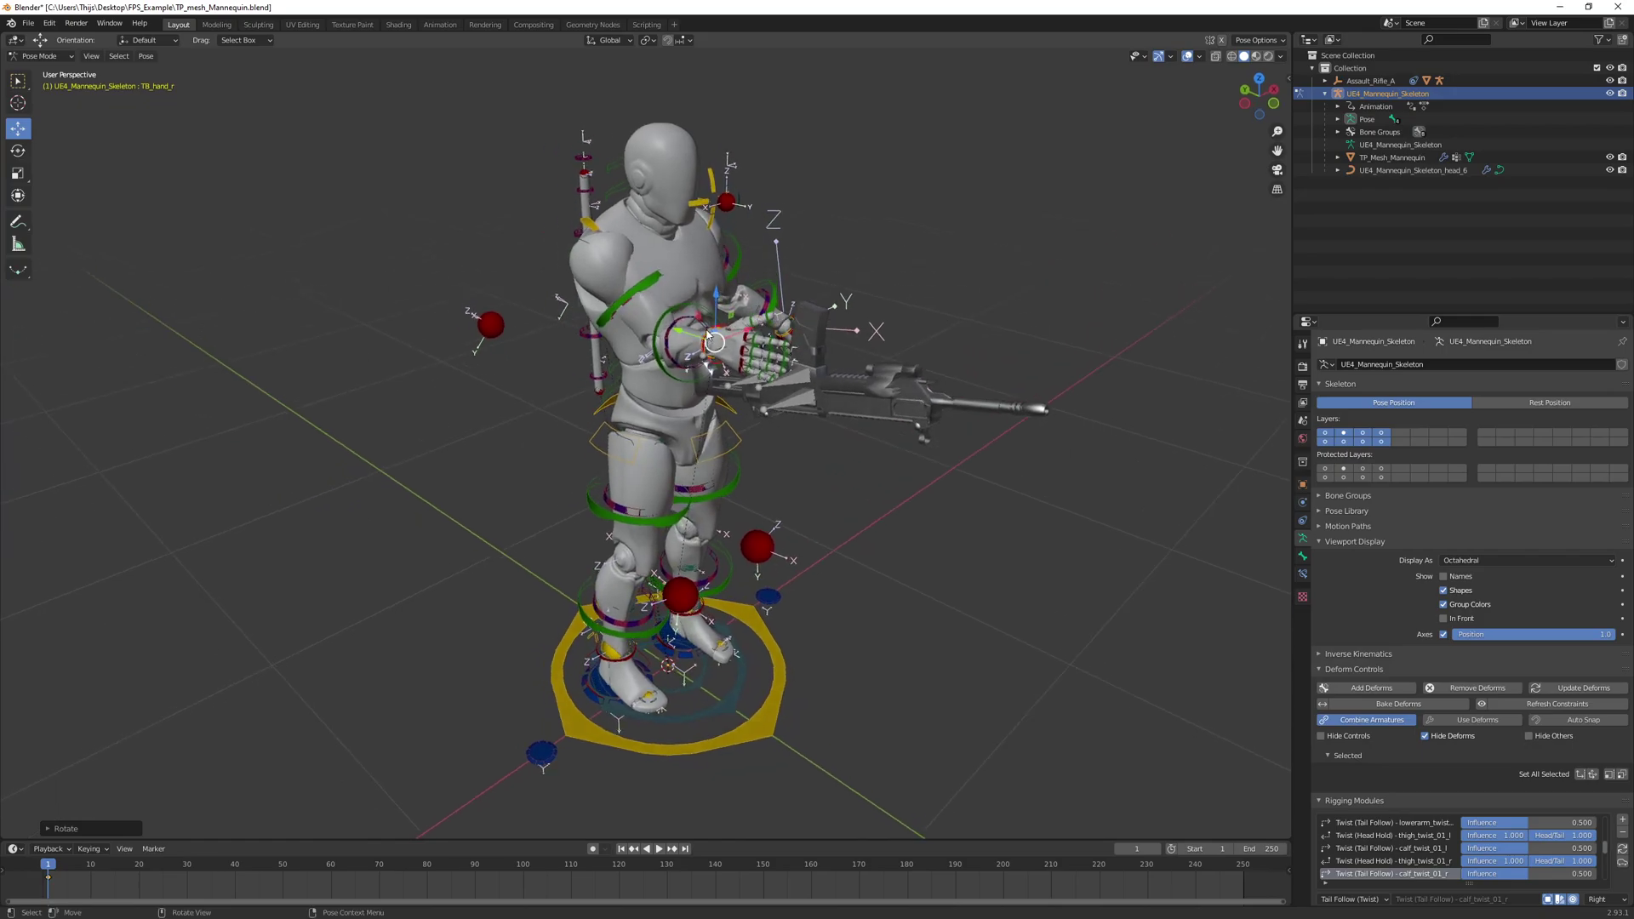
{"action": "left_click_drag", "start_coordinate": [718, 330], "coordinate": [716, 294]}
{"action": "middle_click_drag", "start_coordinate": [716, 294], "coordinate": [714, 338]}
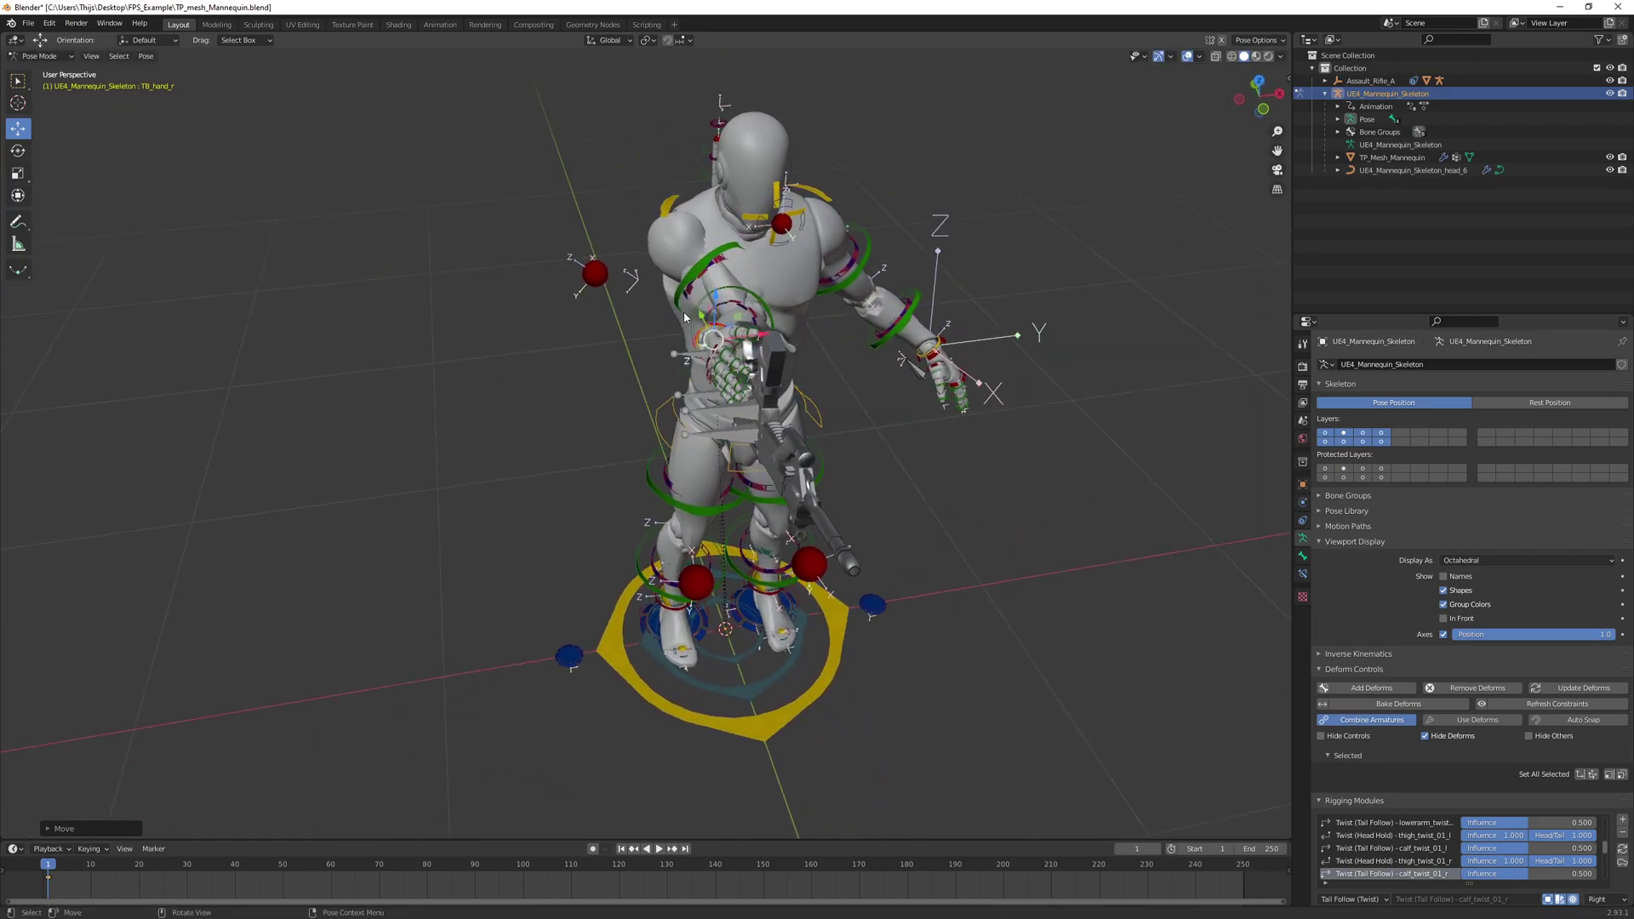
{"action": "key", "text": "g"}
{"action": "left_click", "coordinate": [772, 333]}
{"action": "middle_click_drag", "start_coordinate": [772, 332], "coordinate": [758, 331]}
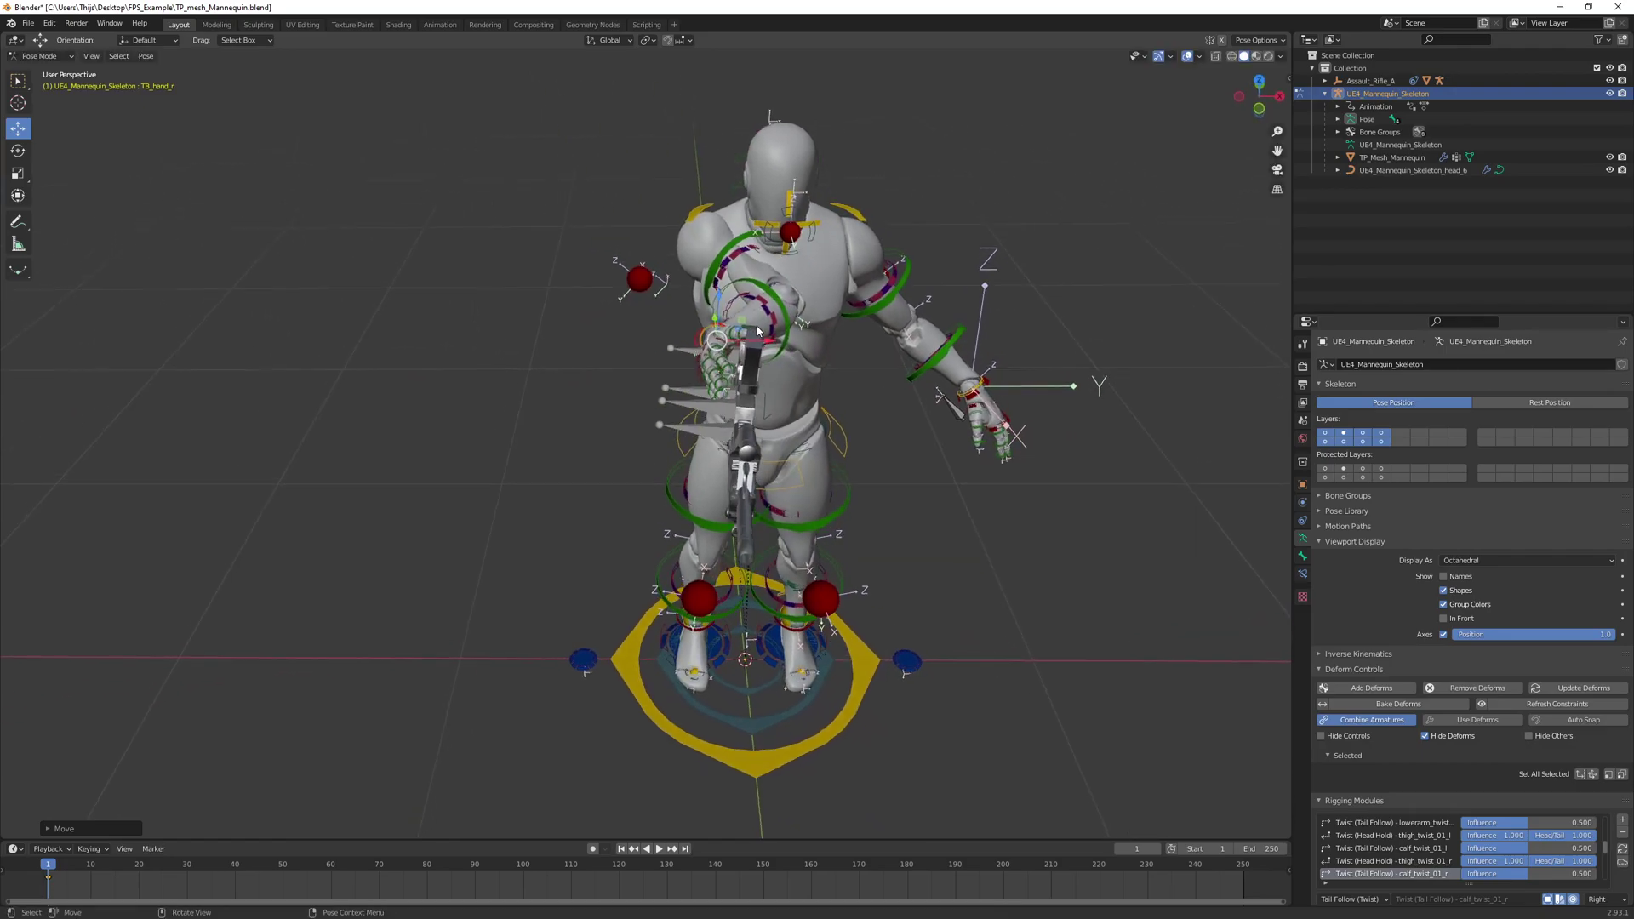
Move the right arm's elbow target outward behind the body and slightly lower with the Move tool
{"action": "left_click", "coordinate": [637, 284]}
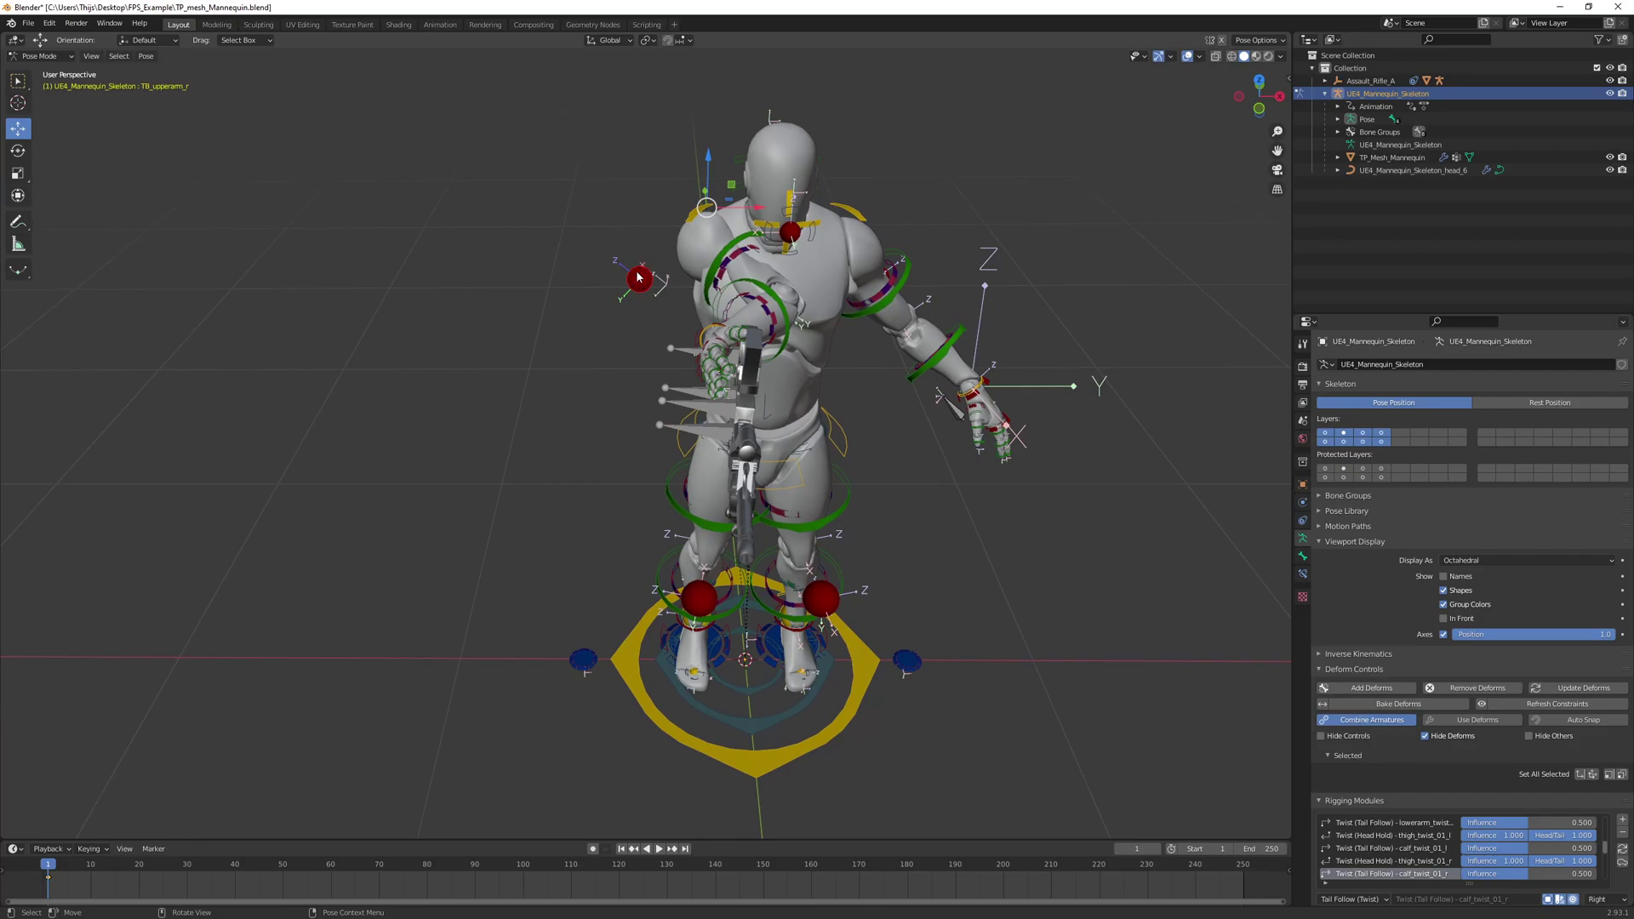
{"action": "middle_click_drag", "start_coordinate": [617, 280], "coordinate": [641, 283]}
{"action": "left_click_drag", "start_coordinate": [681, 186], "coordinate": [643, 199]}
{"action": "middle_click_drag", "start_coordinate": [642, 200], "coordinate": [707, 157]}
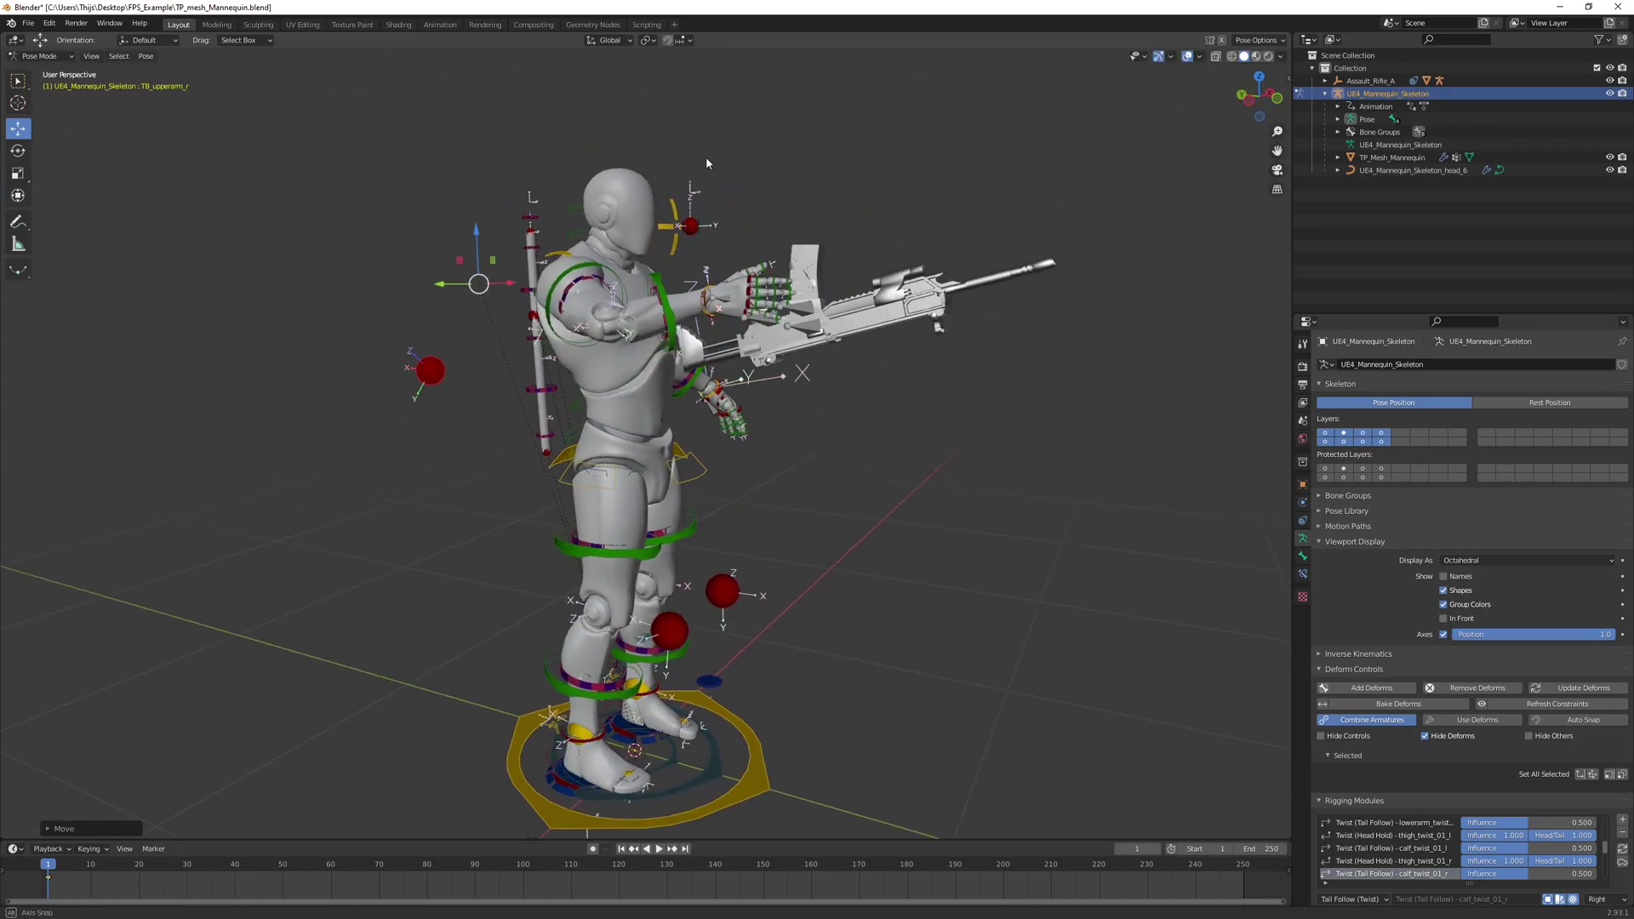
{"action": "left_click_drag", "start_coordinate": [482, 235], "coordinate": [482, 241]}
Select the right-hand weapon socket bone and rotate it until the rifle stands upright with its magazine pointing down
{"action": "middle_click_drag", "start_coordinate": [482, 241], "coordinate": [987, 415]}
{"action": "scroll", "coordinate": [767, 327], "scroll_direction": "up", "scroll_amount": 3}
{"action": "scroll", "coordinate": [847, 389], "scroll_direction": "up", "scroll_amount": 3}
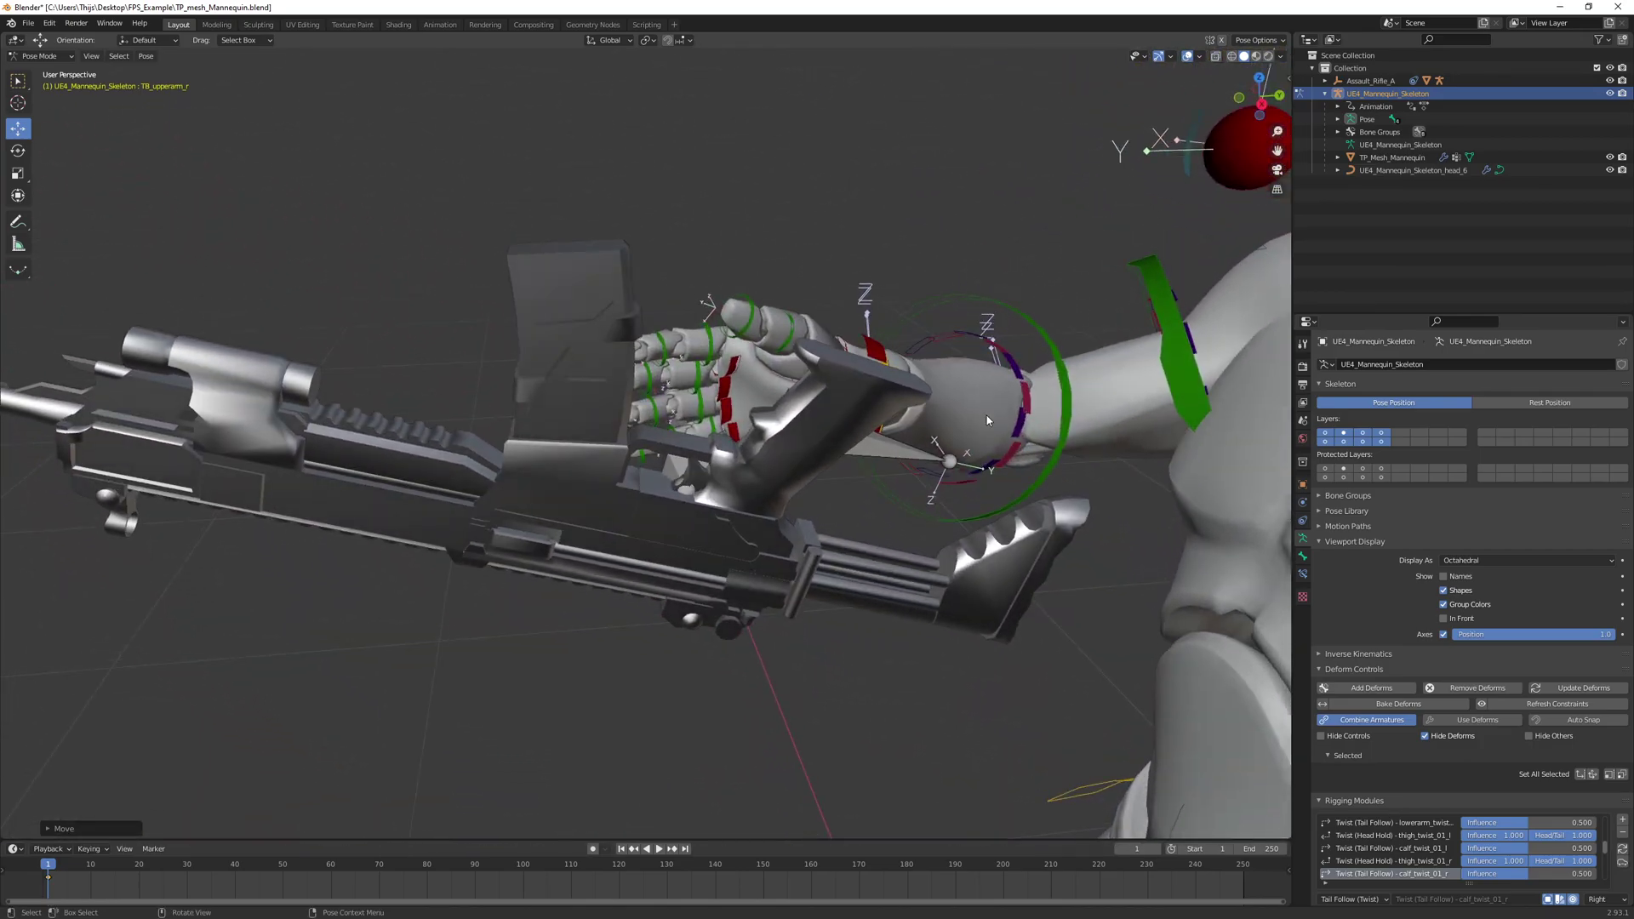
{"action": "left_click", "coordinate": [882, 452]}
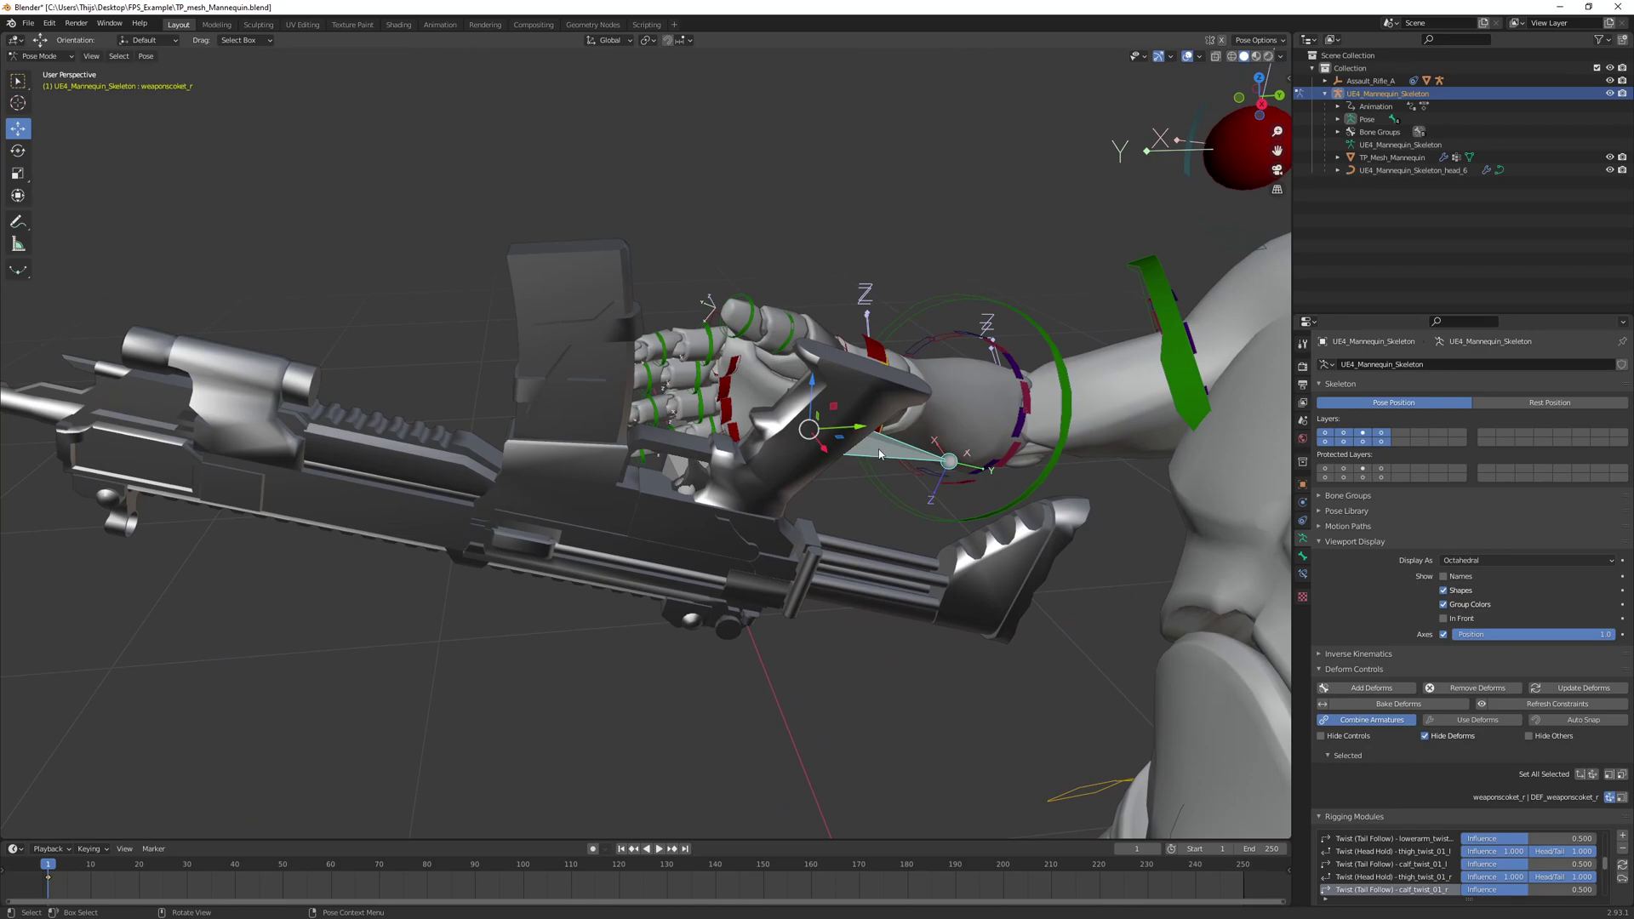
{"action": "key", "text": "shift+space"}
{"action": "left_click", "coordinate": [845, 421]}
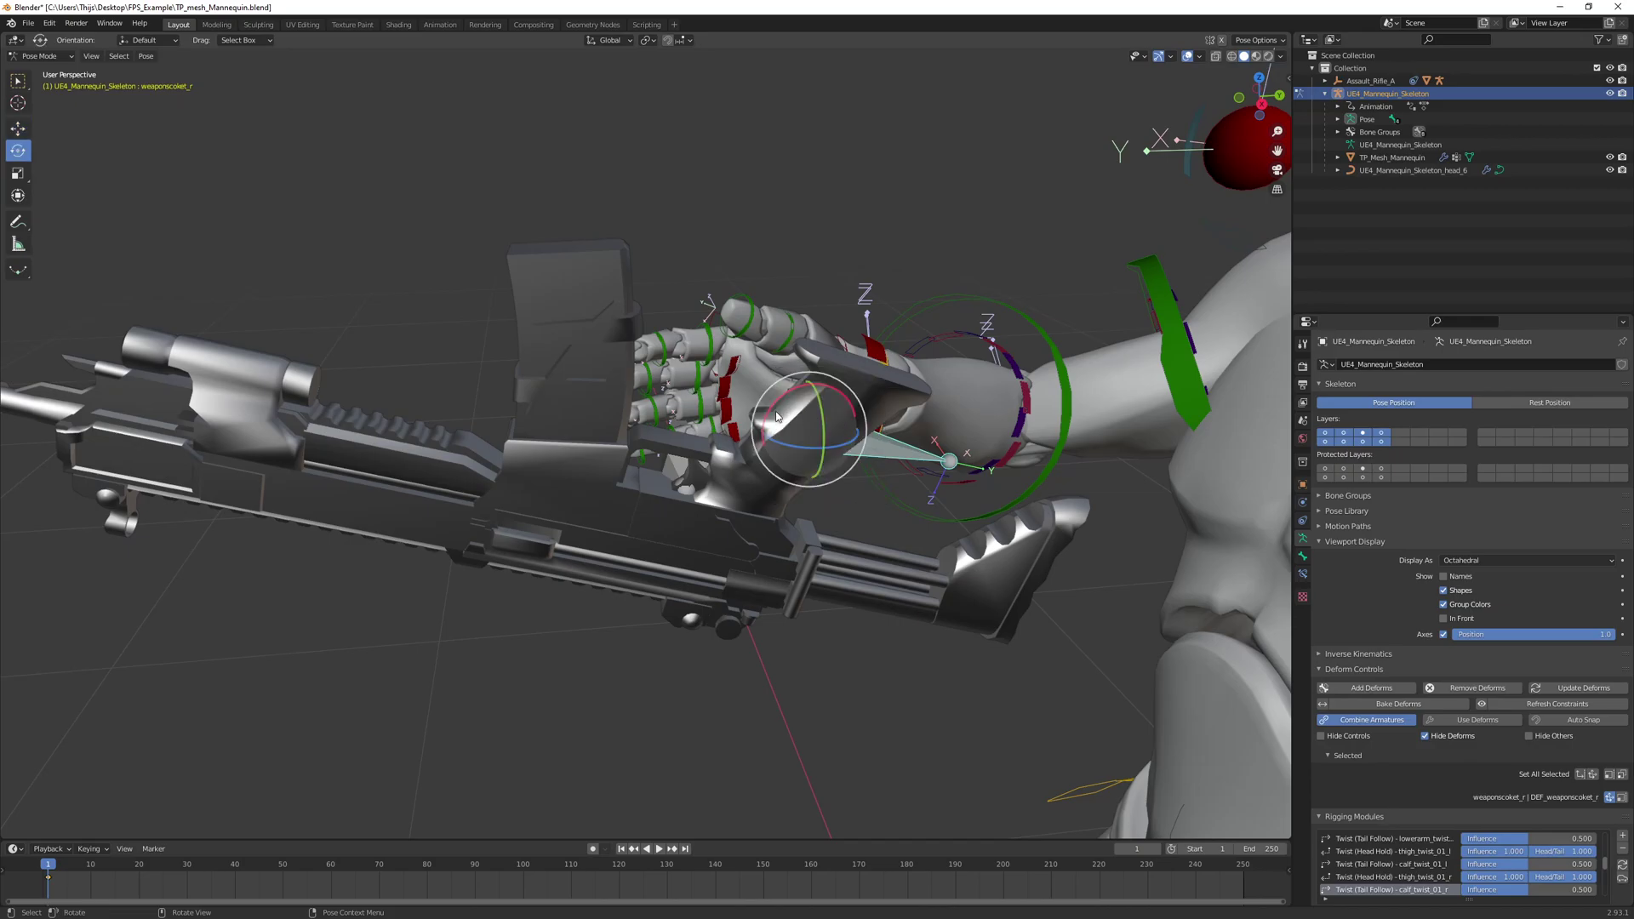
{"action": "middle_click_drag", "start_coordinate": [818, 425], "coordinate": [1015, 362]}
{"action": "left_click_drag", "start_coordinate": [1015, 362], "coordinate": [1046, 341]}
{"action": "middle_click_drag", "start_coordinate": [1047, 340], "coordinate": [1074, 265]}
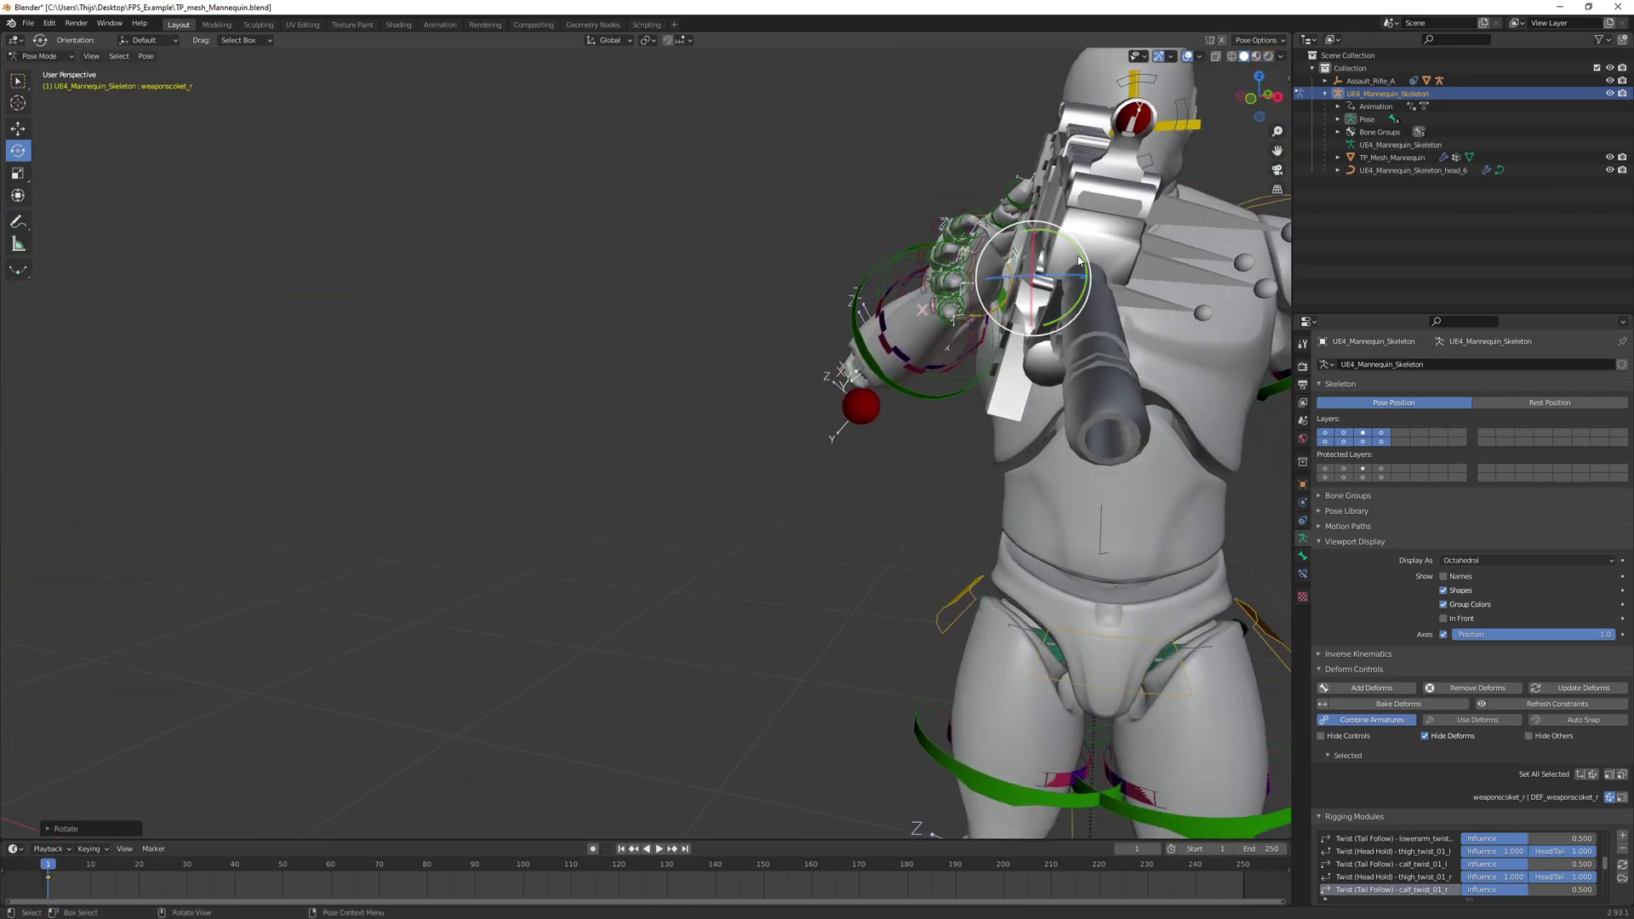
{"action": "left_click_drag", "start_coordinate": [1083, 258], "coordinate": [1054, 268]}
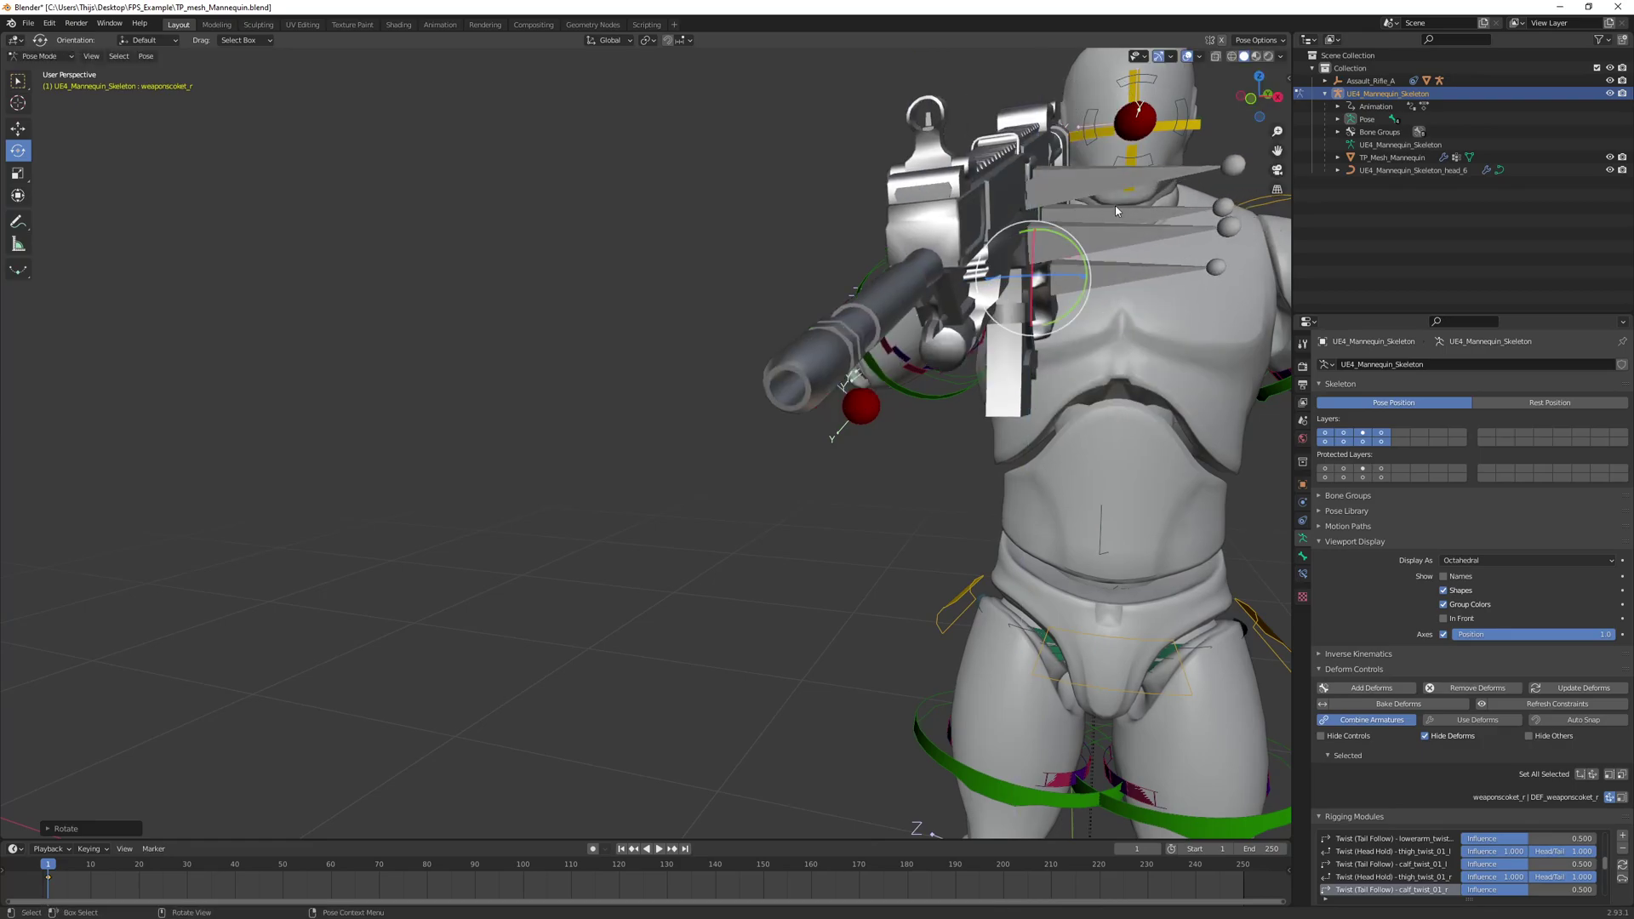
In the front view, fine-tune the weapon socket's rotation, finishing around global Z, so the rifle points straight forward
{"action": "left_click", "coordinate": [1256, 106]}
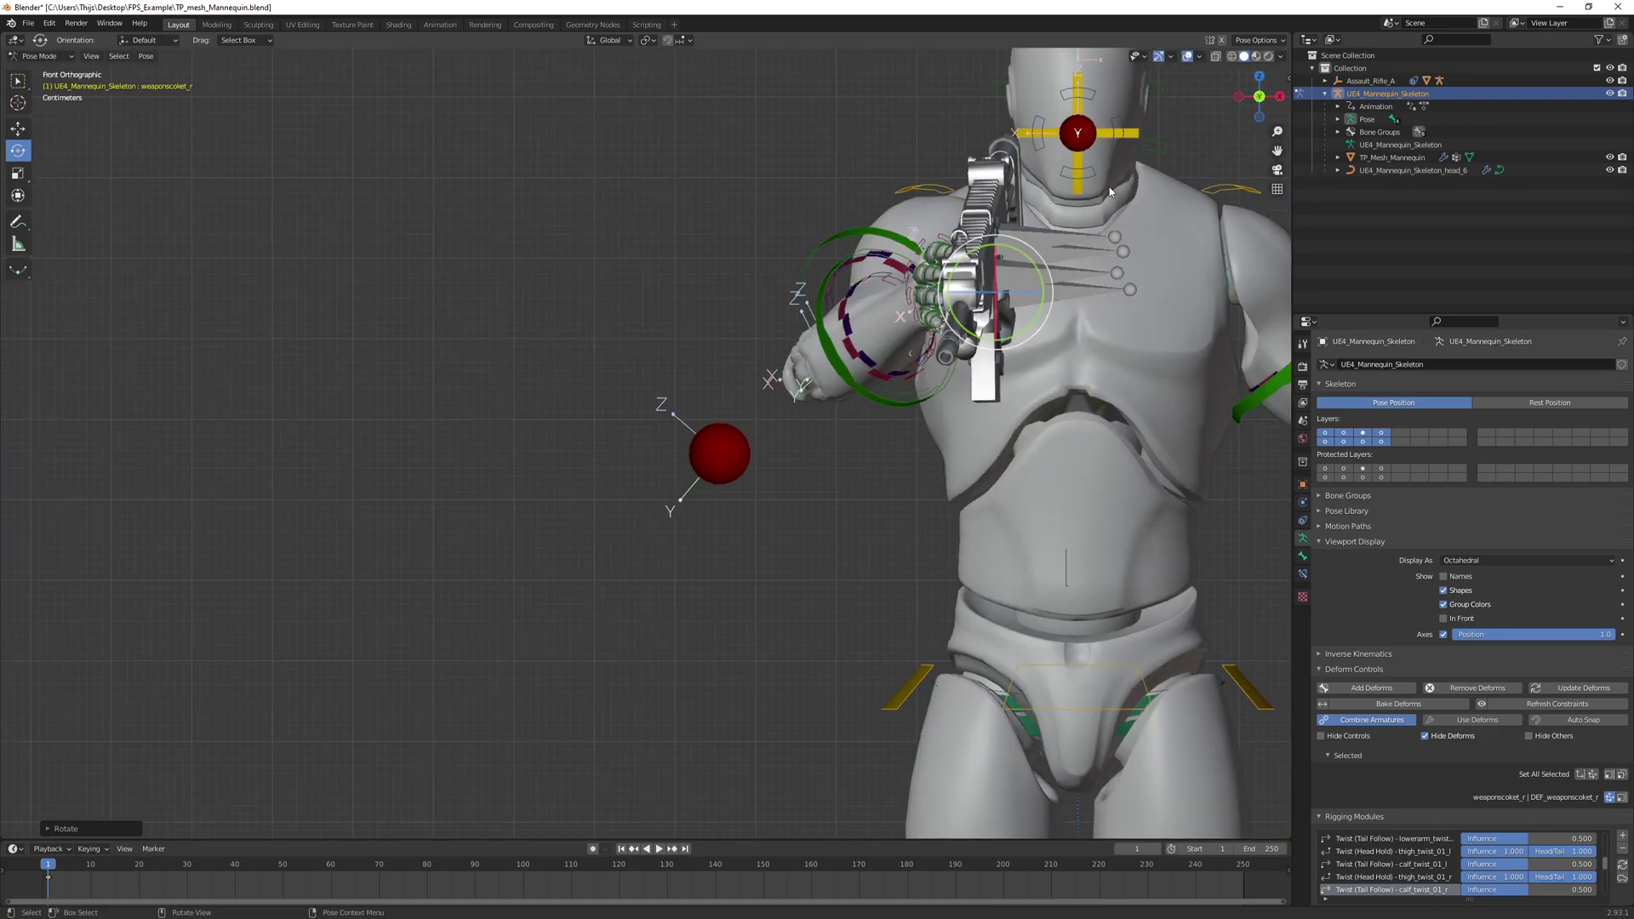
{"action": "left_click_drag", "start_coordinate": [1011, 296], "coordinate": [986, 272]}
{"action": "left_click", "coordinate": [1002, 272]}
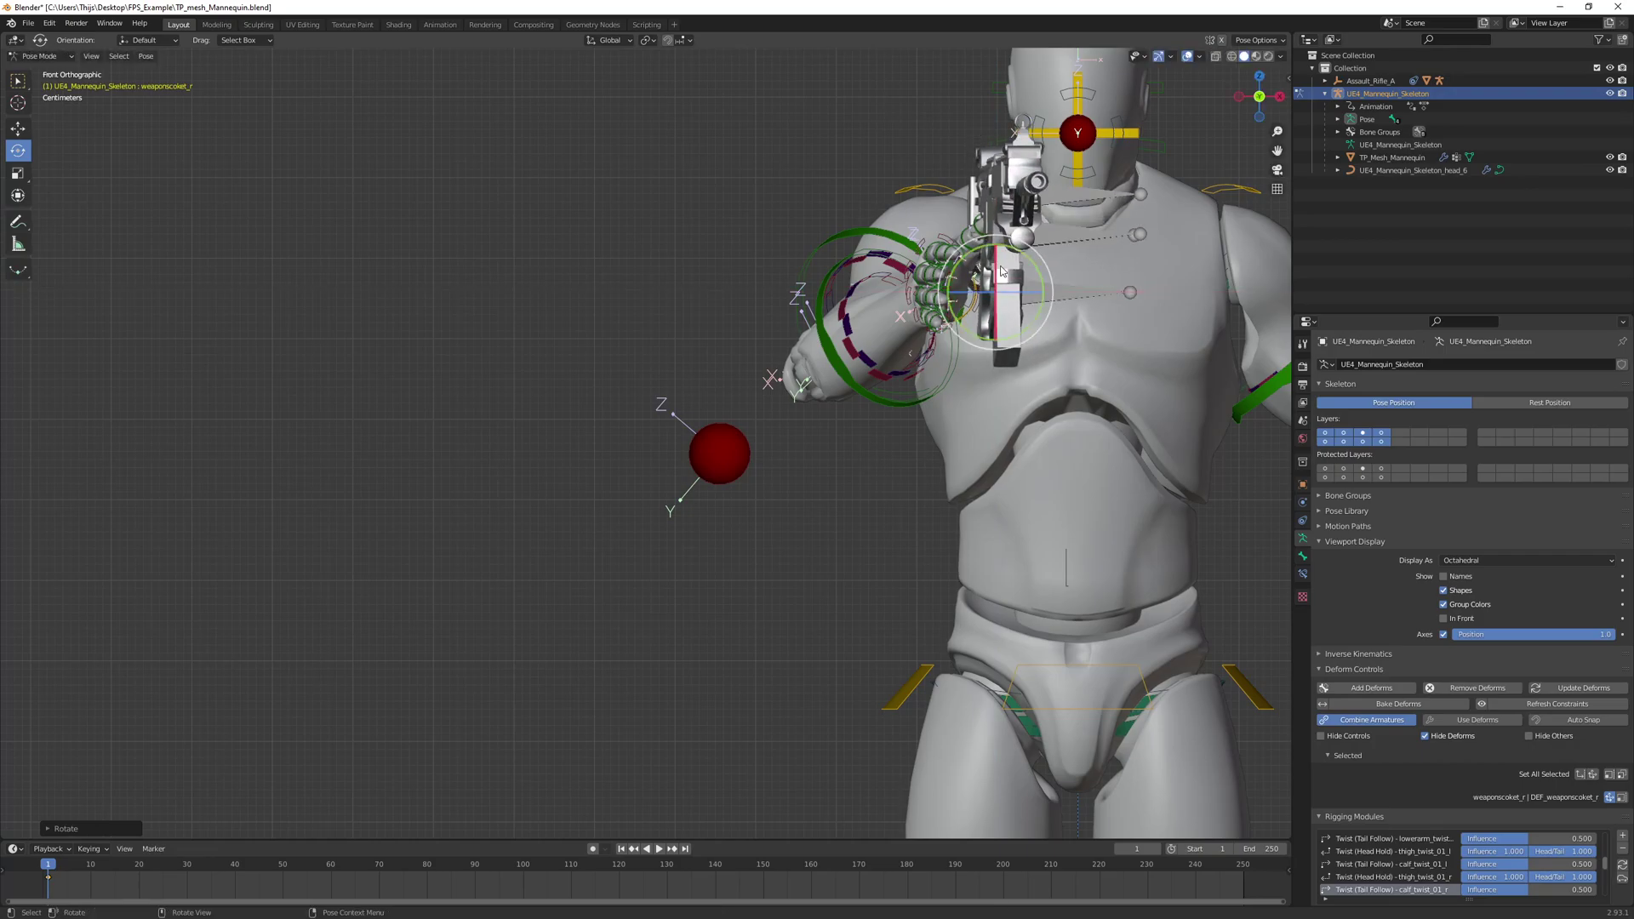
{"action": "key", "text": "r"}
{"action": "key", "text": "z"}
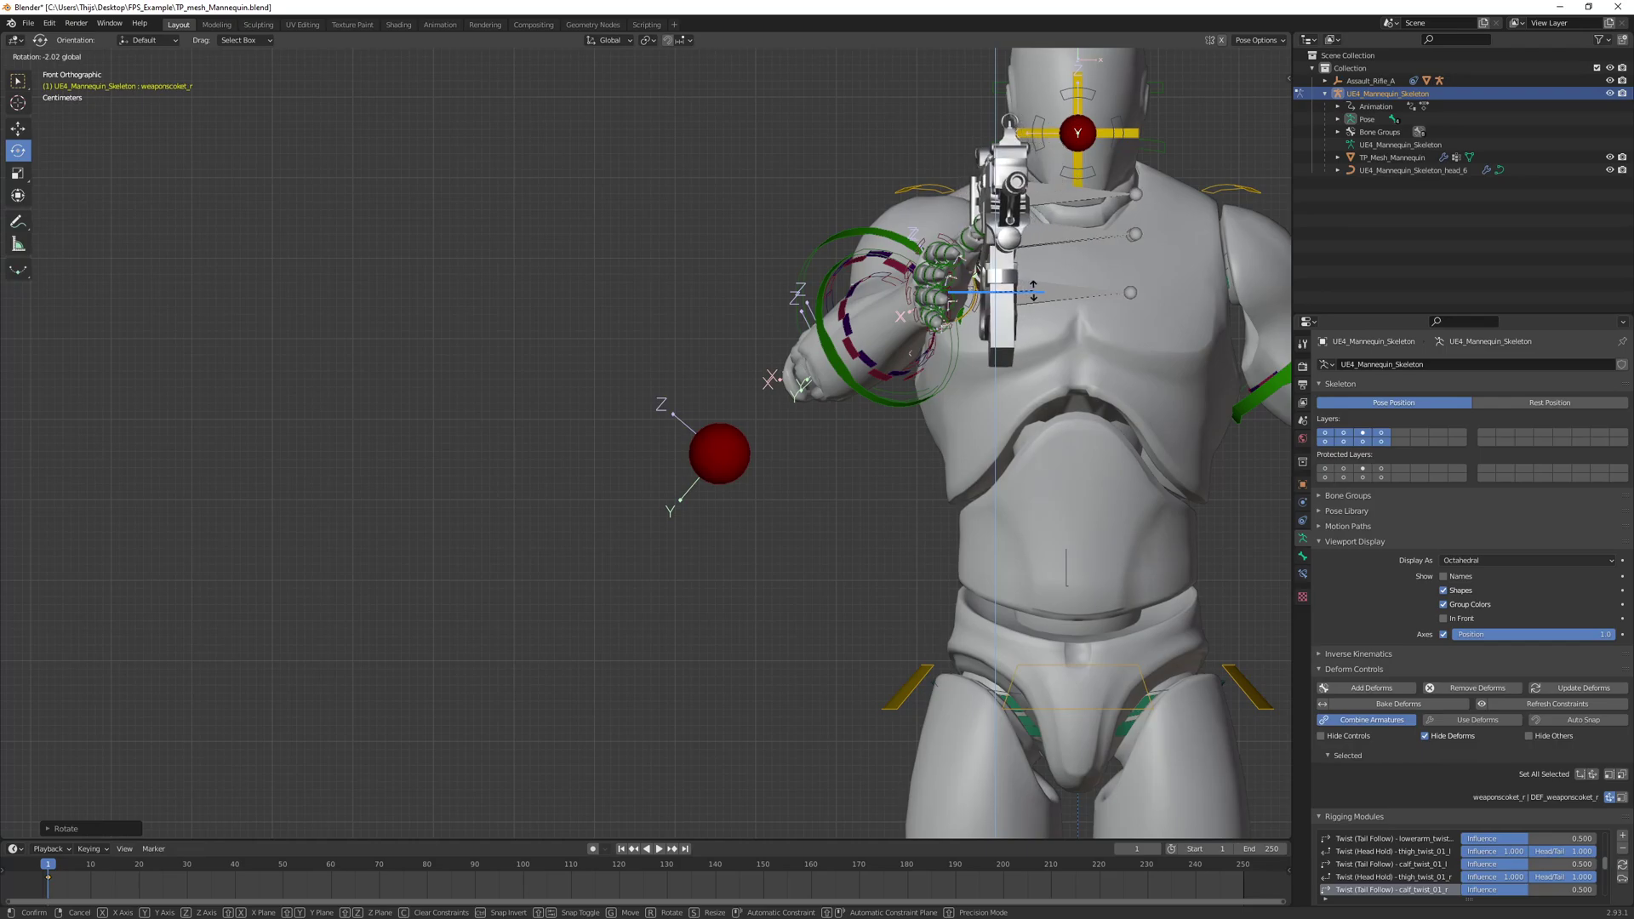
{"action": "left_click", "coordinate": [1039, 290]}
Move the weapon socket bone with the Move tool to bring the rifle's grip into the right palm
{"action": "middle_click_drag", "start_coordinate": [1039, 291], "coordinate": [951, 343]}
{"action": "key", "text": "shift+space"}
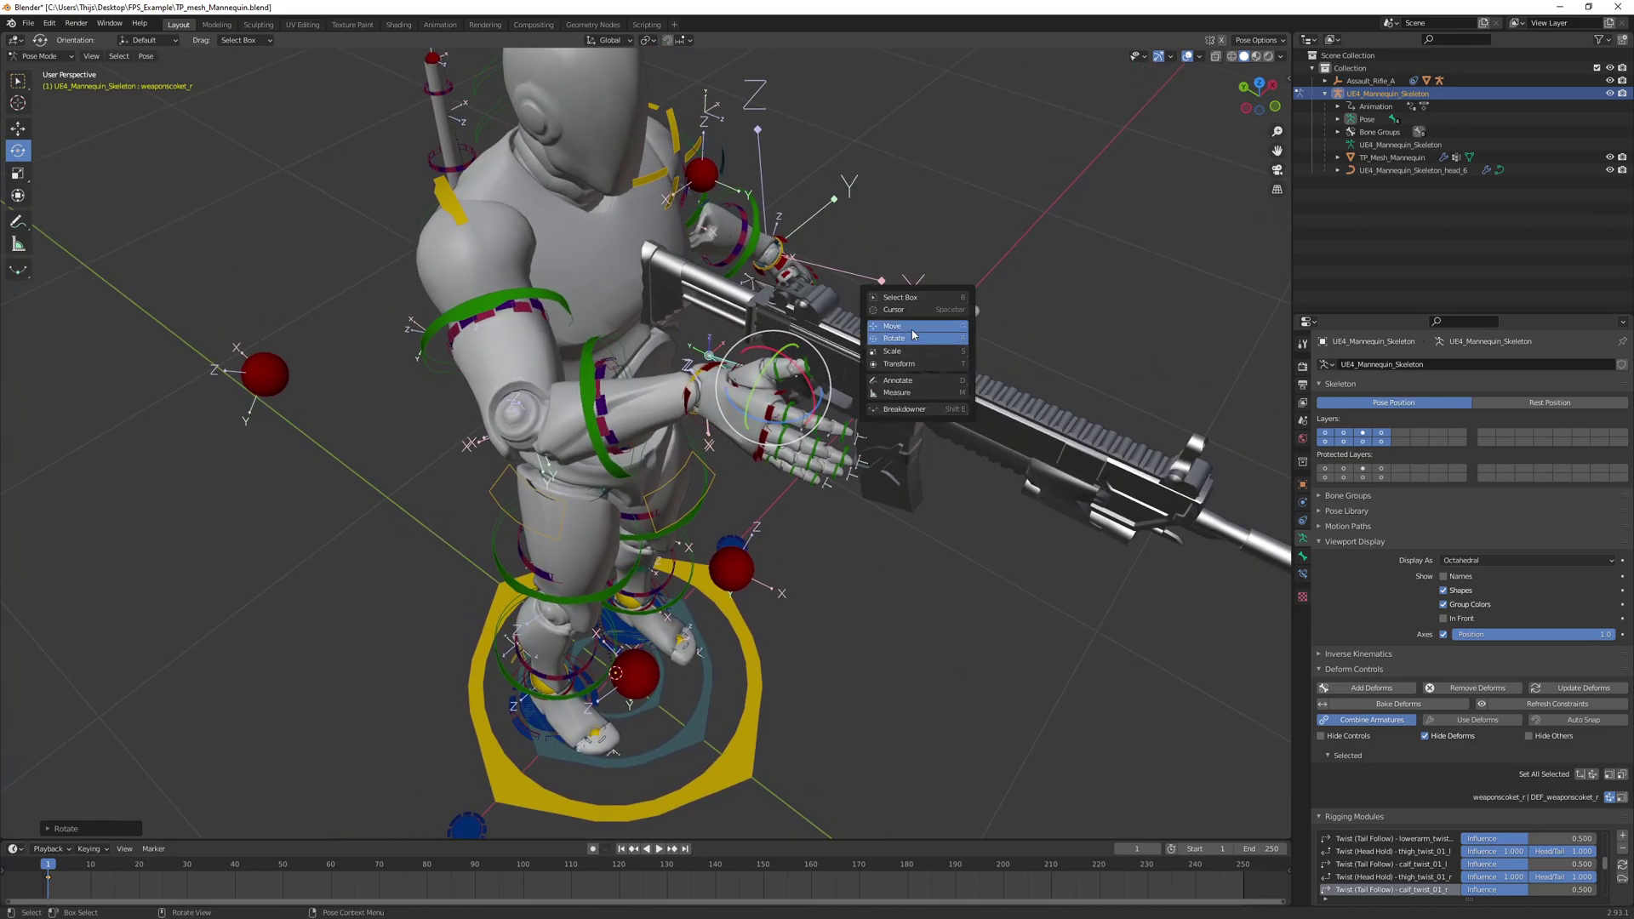
{"action": "left_click", "coordinate": [912, 328]}
{"action": "left_click_drag", "start_coordinate": [769, 368], "coordinate": [801, 397]}
{"action": "middle_click_drag", "start_coordinate": [801, 396], "coordinate": [681, 345]}
{"action": "scroll", "coordinate": [958, 358], "scroll_direction": "up", "scroll_amount": 3}
{"action": "middle_click_drag", "start_coordinate": [957, 357], "coordinate": [899, 385]}
{"action": "left_click_drag", "start_coordinate": [878, 378], "coordinate": [793, 355]}
{"action": "middle_click_drag", "start_coordinate": [851, 366], "coordinate": [928, 327]}
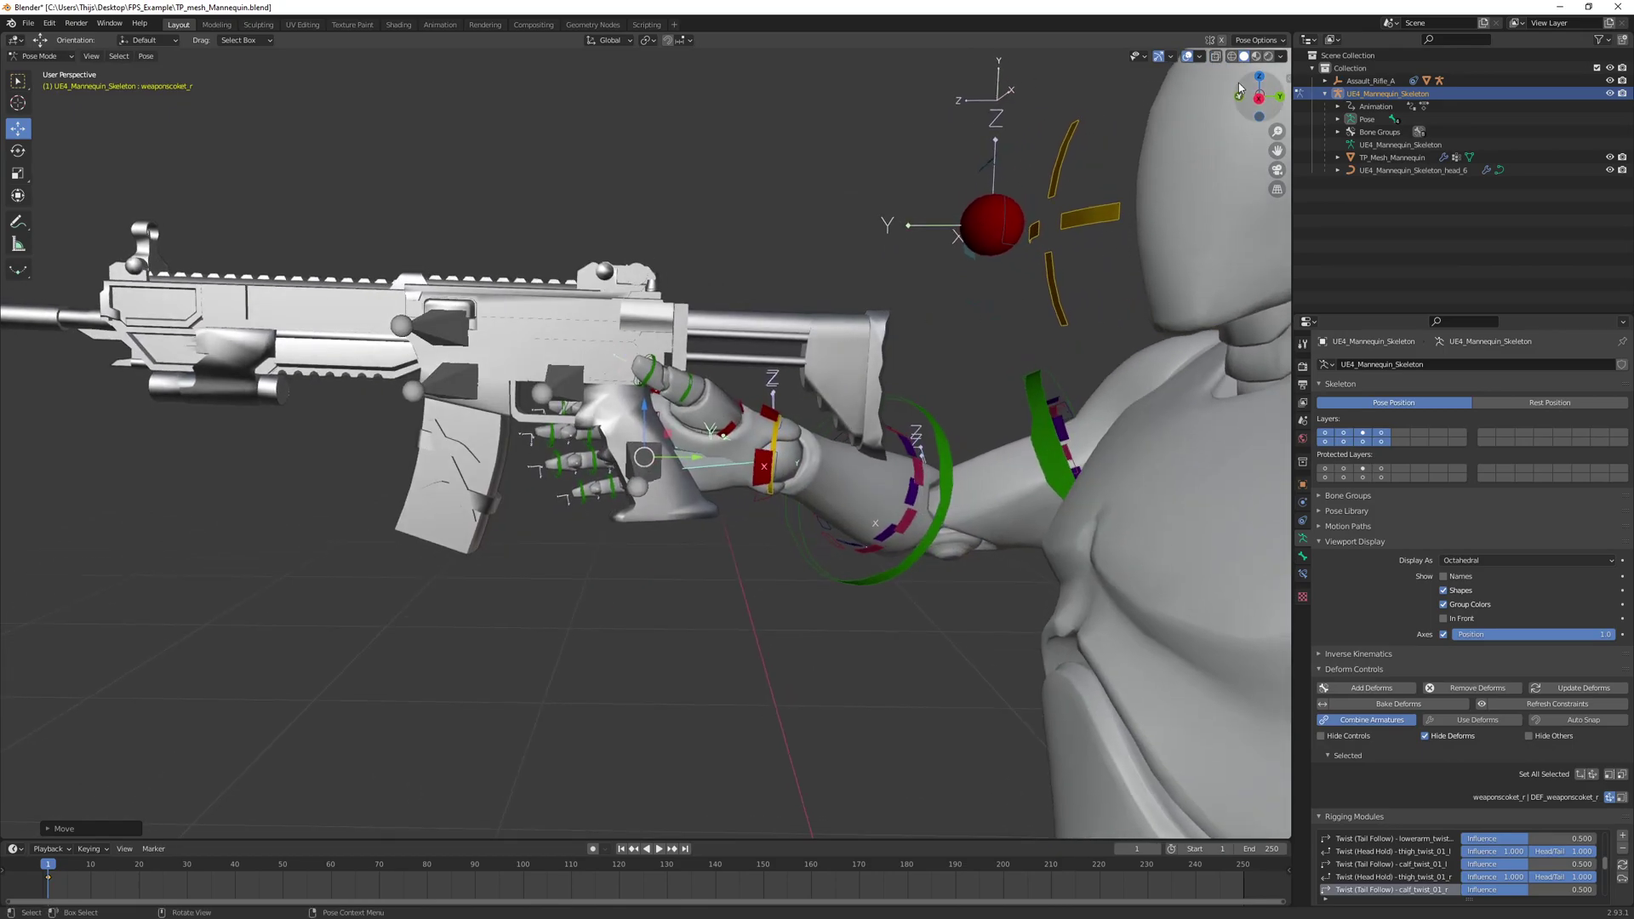
In the right side view, level the rifle by slightly rotating the weapon socket bone
{"action": "left_click", "coordinate": [1261, 100]}
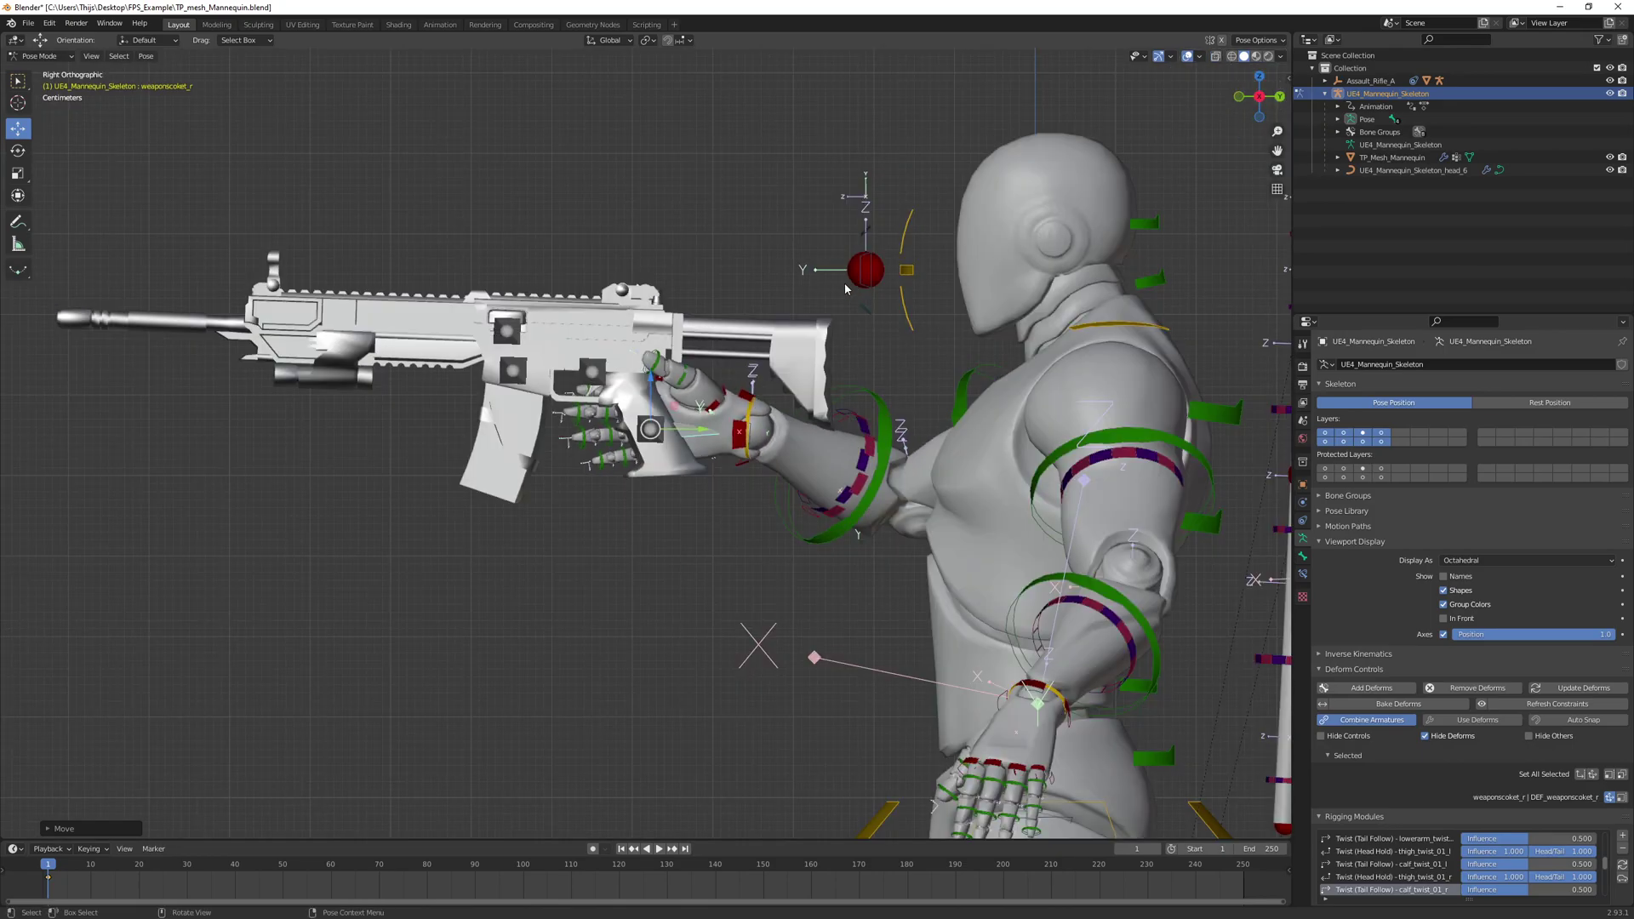
{"action": "middle_click_drag", "start_coordinate": [856, 281], "coordinate": [955, 293], "text": "shift"}
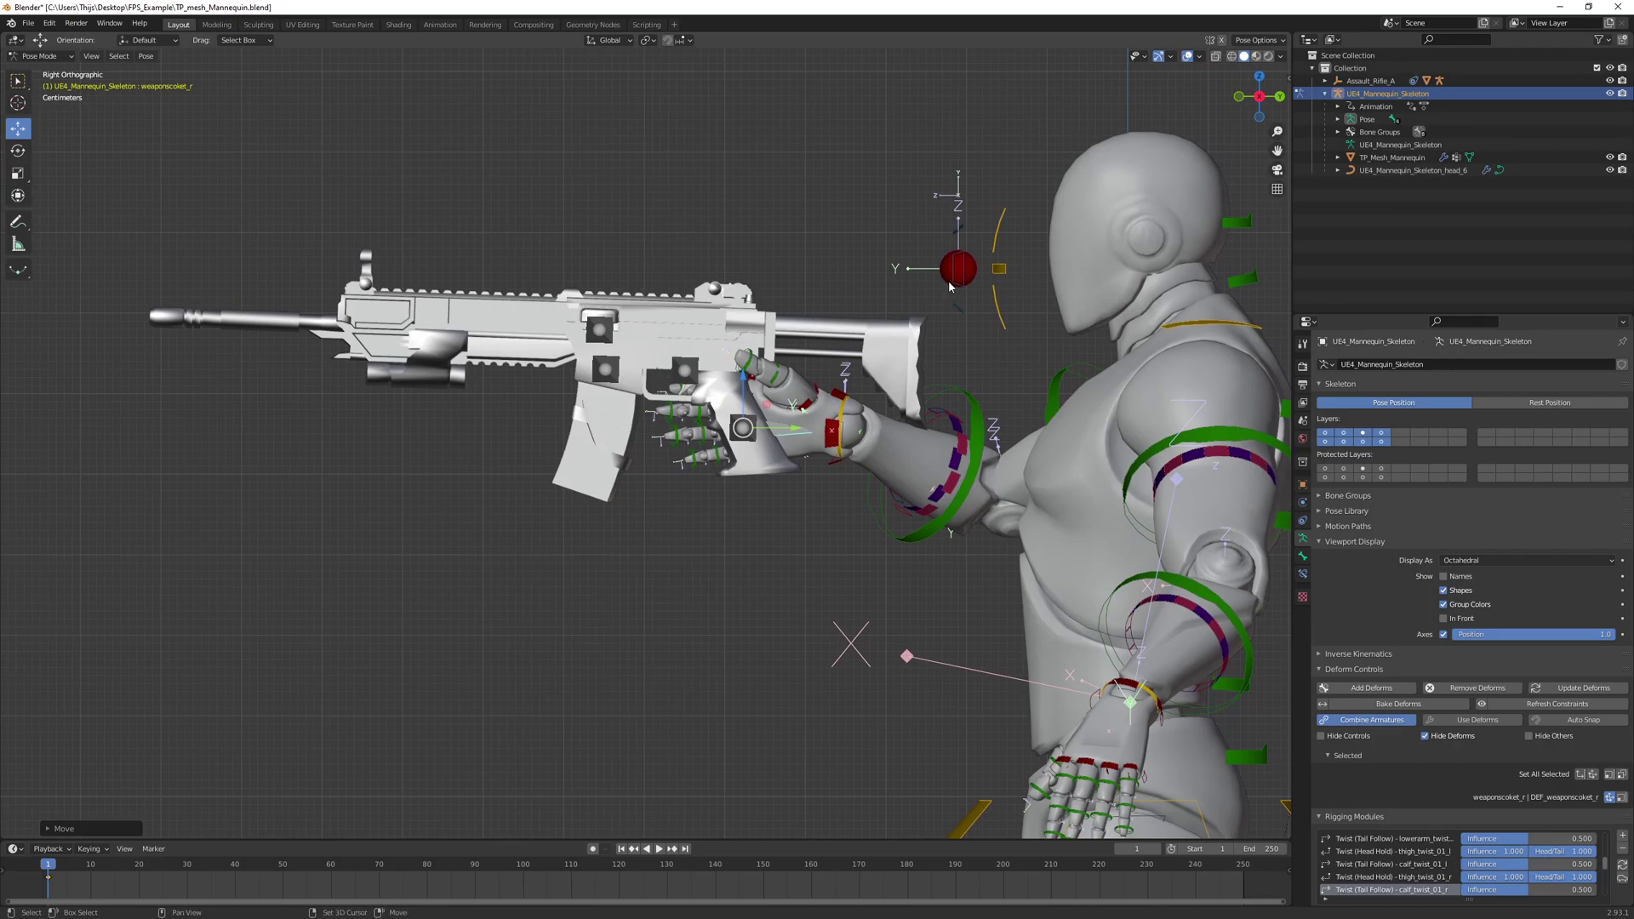
{"action": "key", "text": "shift+space"}
{"action": "left_click", "coordinate": [880, 366]}
{"action": "key", "text": "shift+space"}
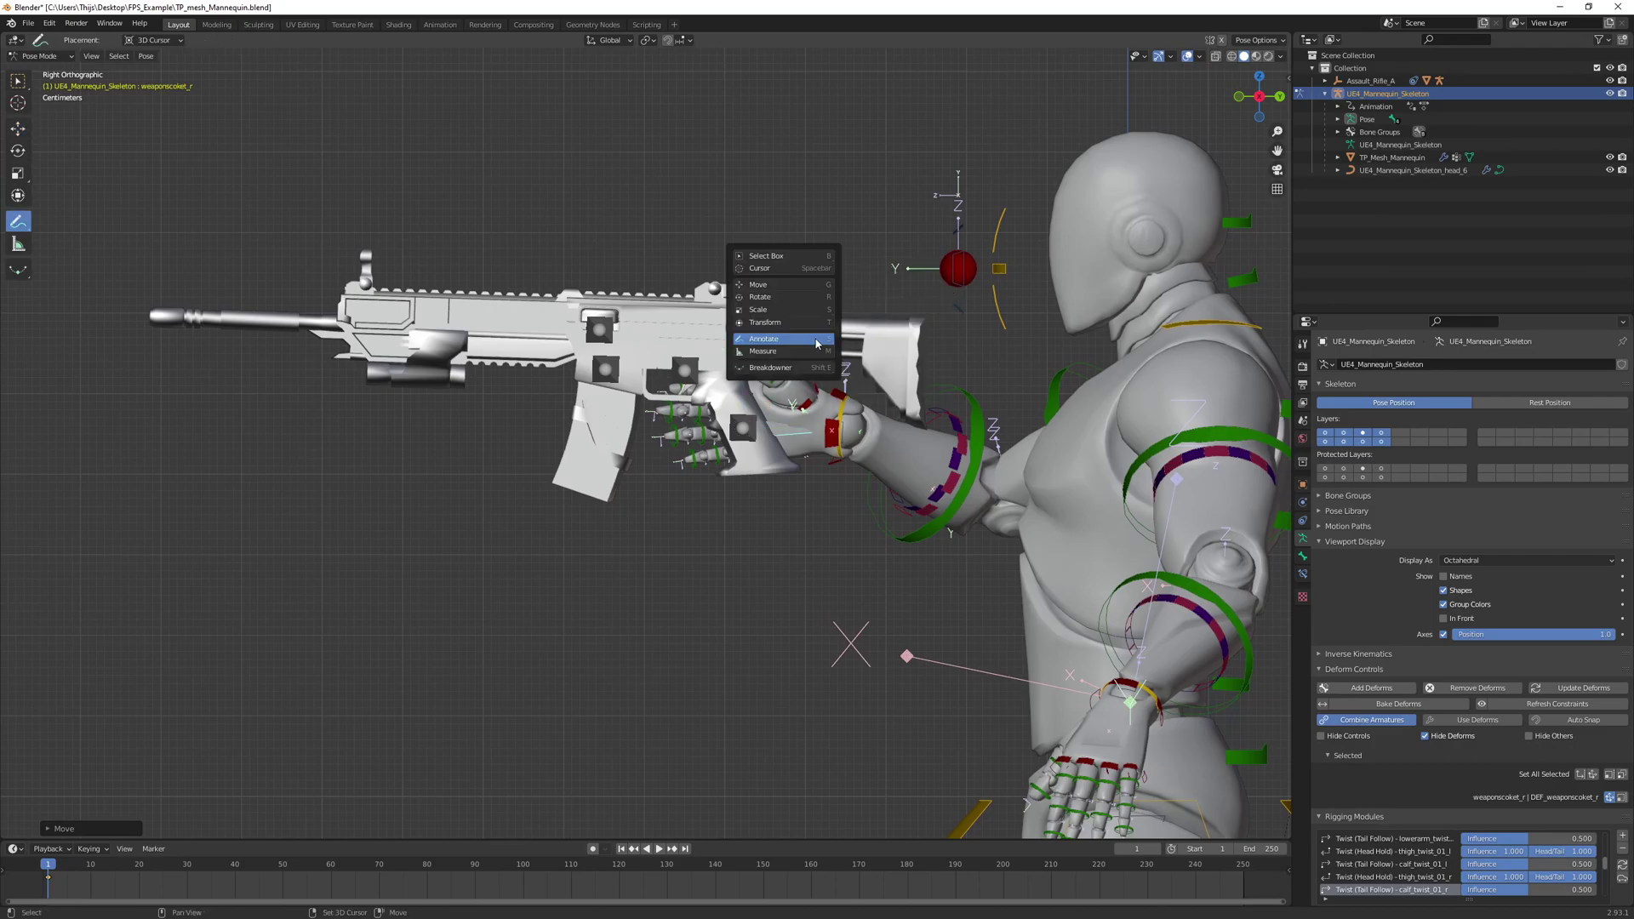
{"action": "left_click", "coordinate": [790, 298]}
{"action": "left_click_drag", "start_coordinate": [785, 412], "coordinate": [803, 406]}
Nudge the weapon socket bone with the Move tool so the pistol grip fits against the right palm
{"action": "key", "text": "shift+space"}
{"action": "left_click", "coordinate": [789, 374]}
{"action": "scroll", "coordinate": [788, 375], "scroll_direction": "up", "scroll_amount": 2}
{"action": "middle_click_drag", "start_coordinate": [789, 374], "coordinate": [809, 460]}
{"action": "left_click_drag", "start_coordinate": [831, 487], "coordinate": [848, 484]}
{"action": "middle_click_drag", "start_coordinate": [796, 471], "coordinate": [900, 477]}
Select all the rig's bones, insert a keyframe at frame 1, and clear the selection
{"action": "scroll", "coordinate": [901, 476], "scroll_direction": "down", "scroll_amount": 1}
{"action": "scroll", "coordinate": [928, 458], "scroll_direction": "down", "scroll_amount": 3}
{"action": "middle_click_drag", "start_coordinate": [824, 551], "coordinate": [555, 420], "text": "shift"}
{"action": "key", "text": "a"}
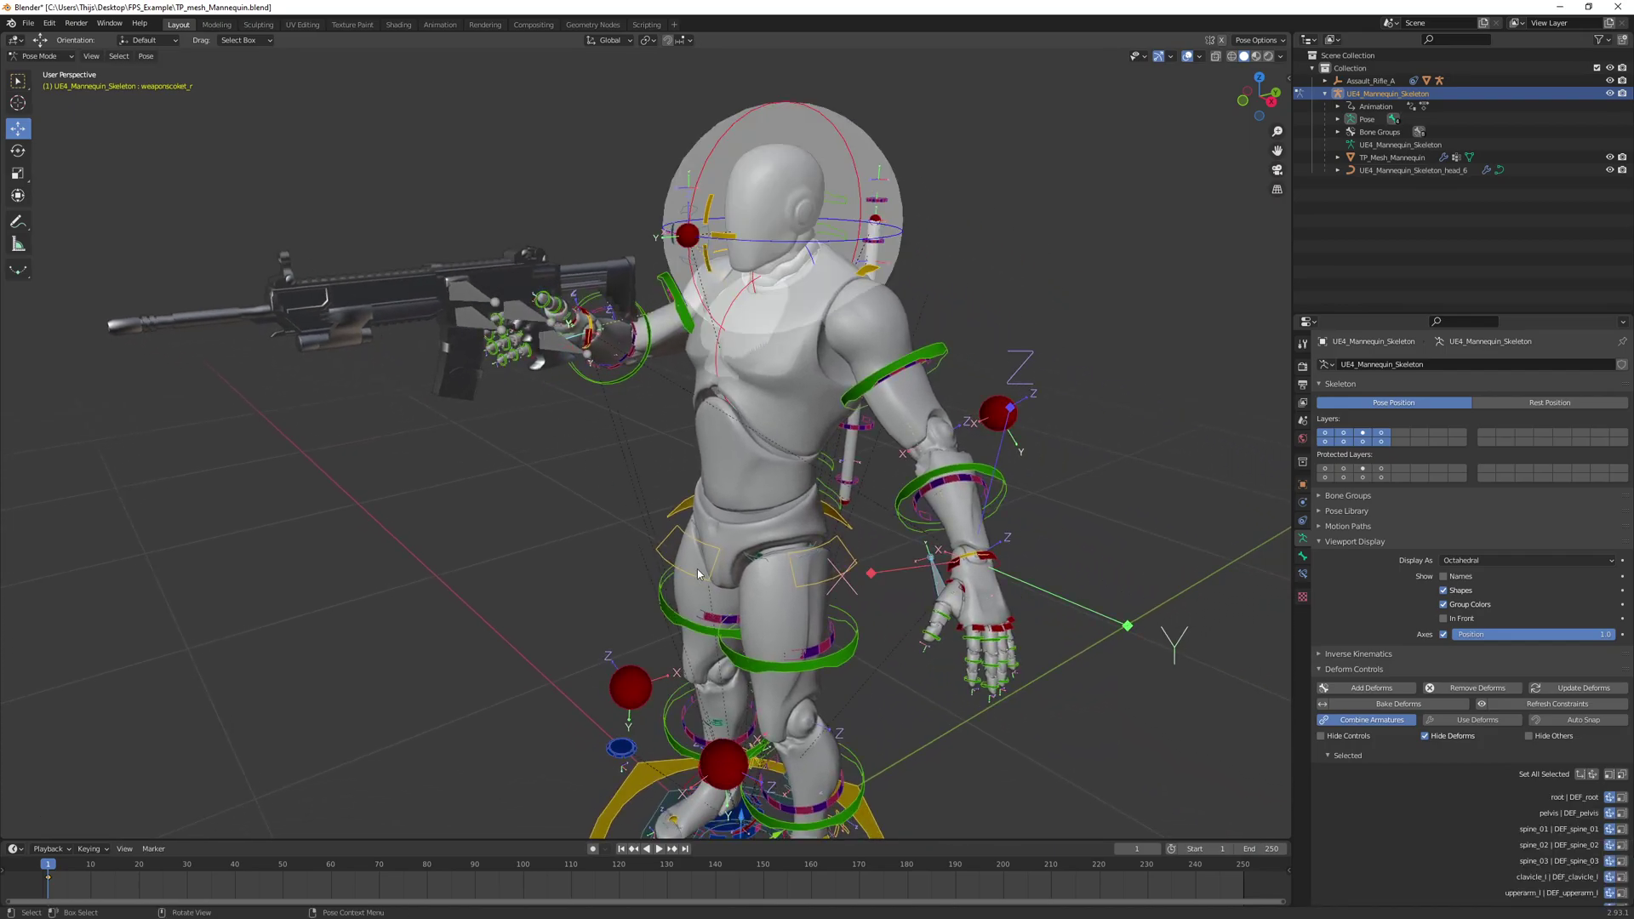
{"action": "key", "text": "i"}
{"action": "left_click", "coordinate": [561, 569]}
{"action": "left_click", "coordinate": [885, 587]}
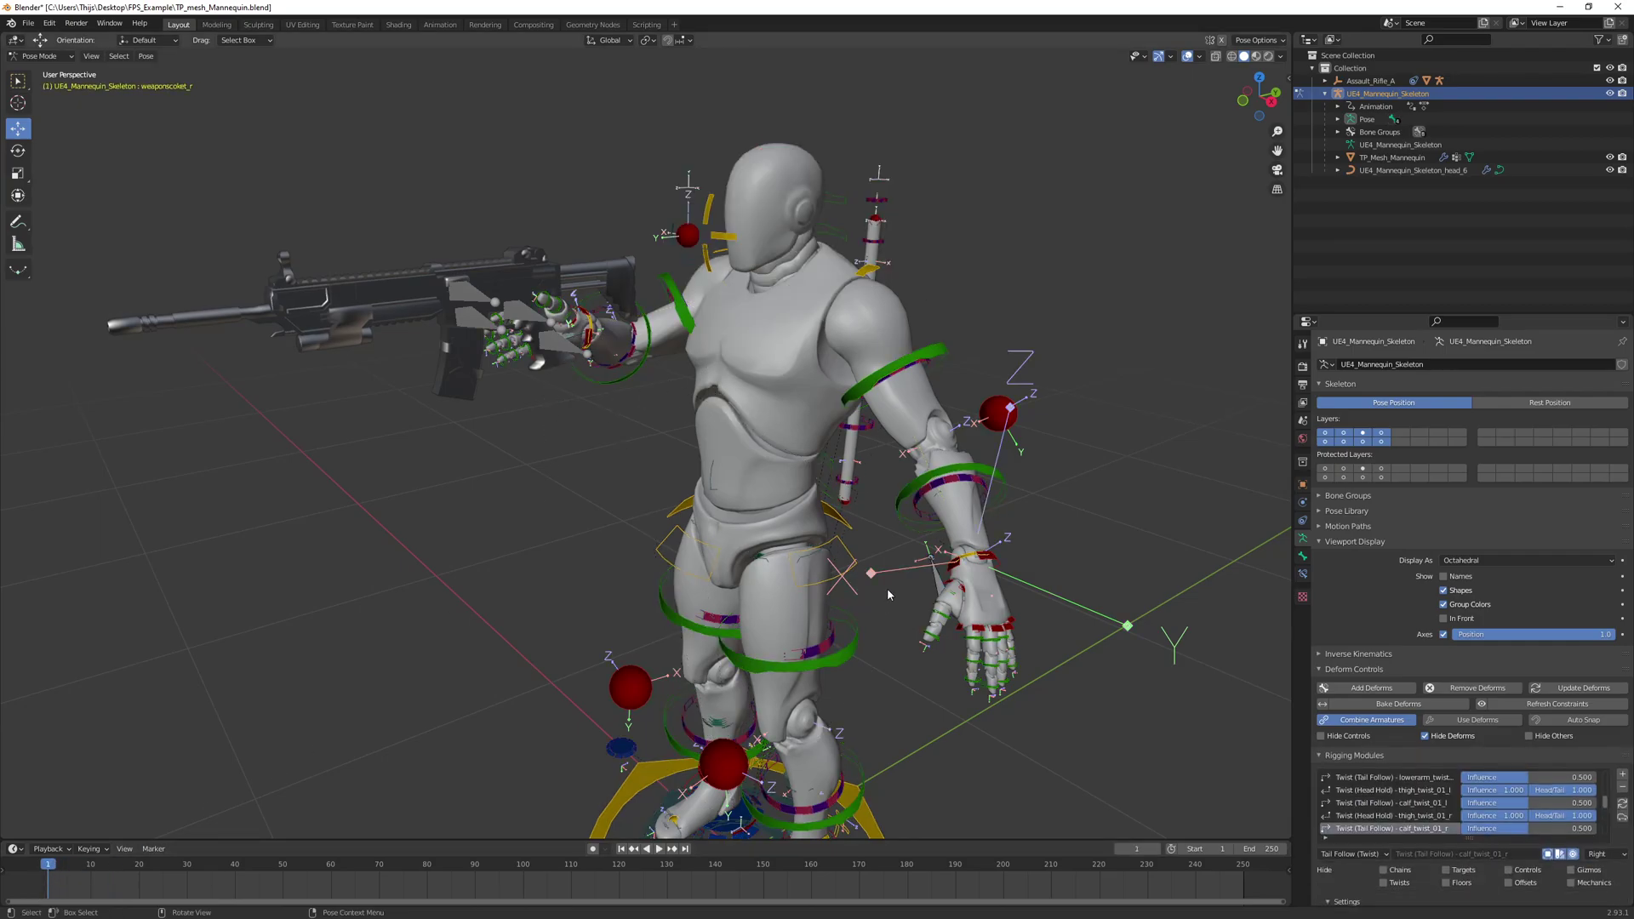
Test the keyed pose by moving the left hand control and scrubbing the timeline, then return to frame 1
{"action": "left_click", "coordinate": [988, 557]}
{"action": "left_click_drag", "start_coordinate": [977, 569], "coordinate": [828, 503]}
{"action": "left_click_drag", "start_coordinate": [52, 867], "coordinate": [18, 871]}
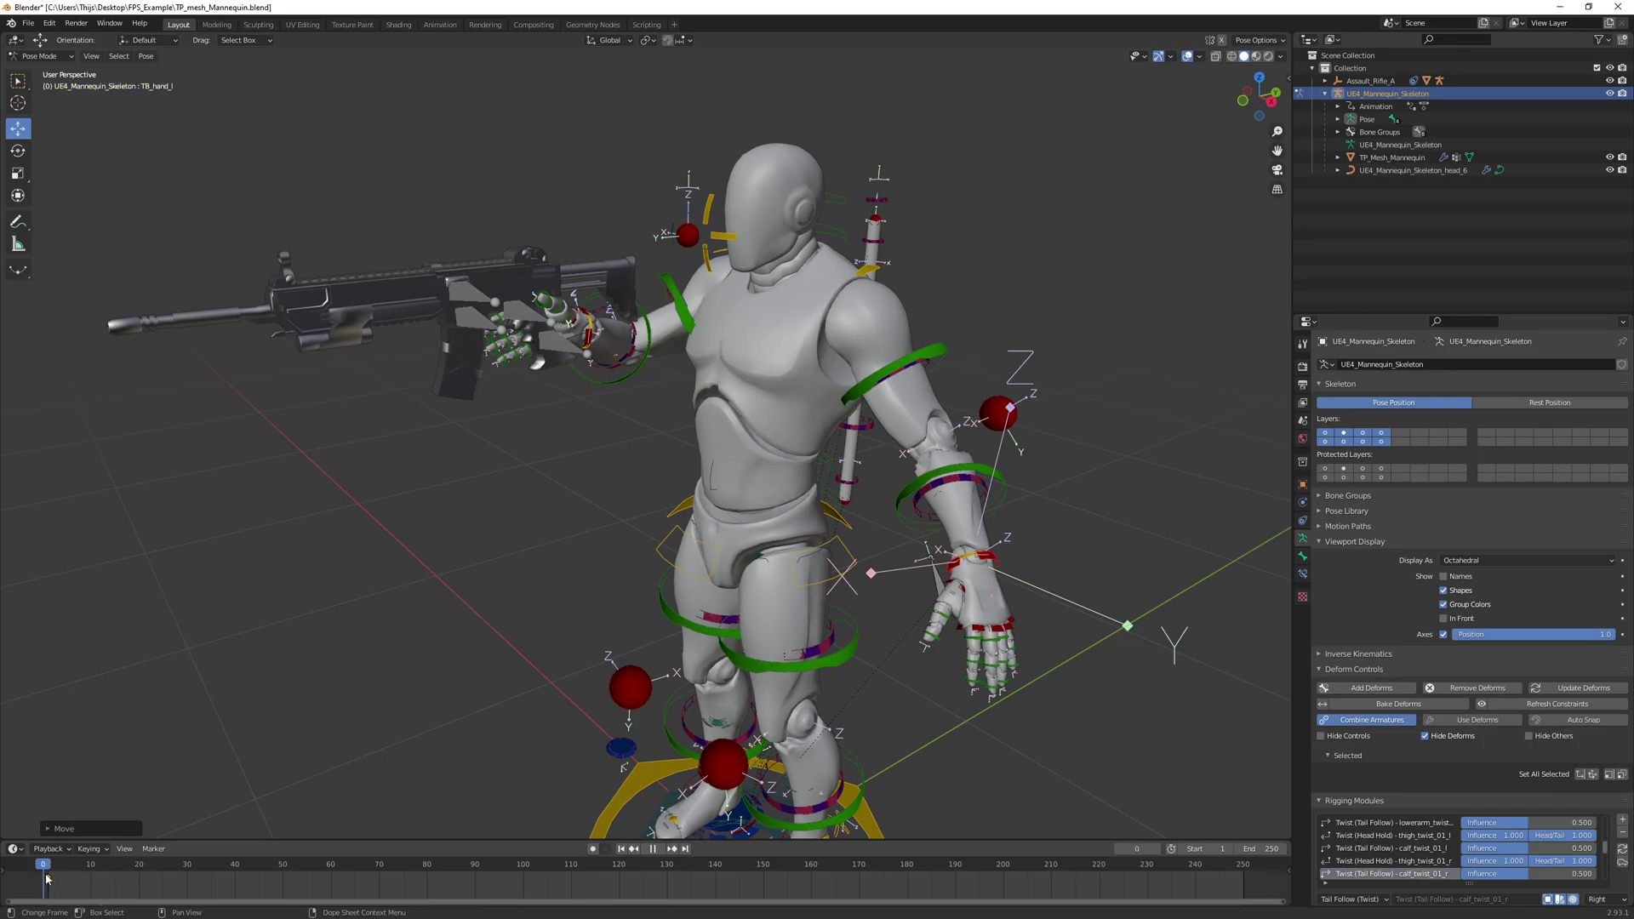
{"action": "key", "text": "space"}
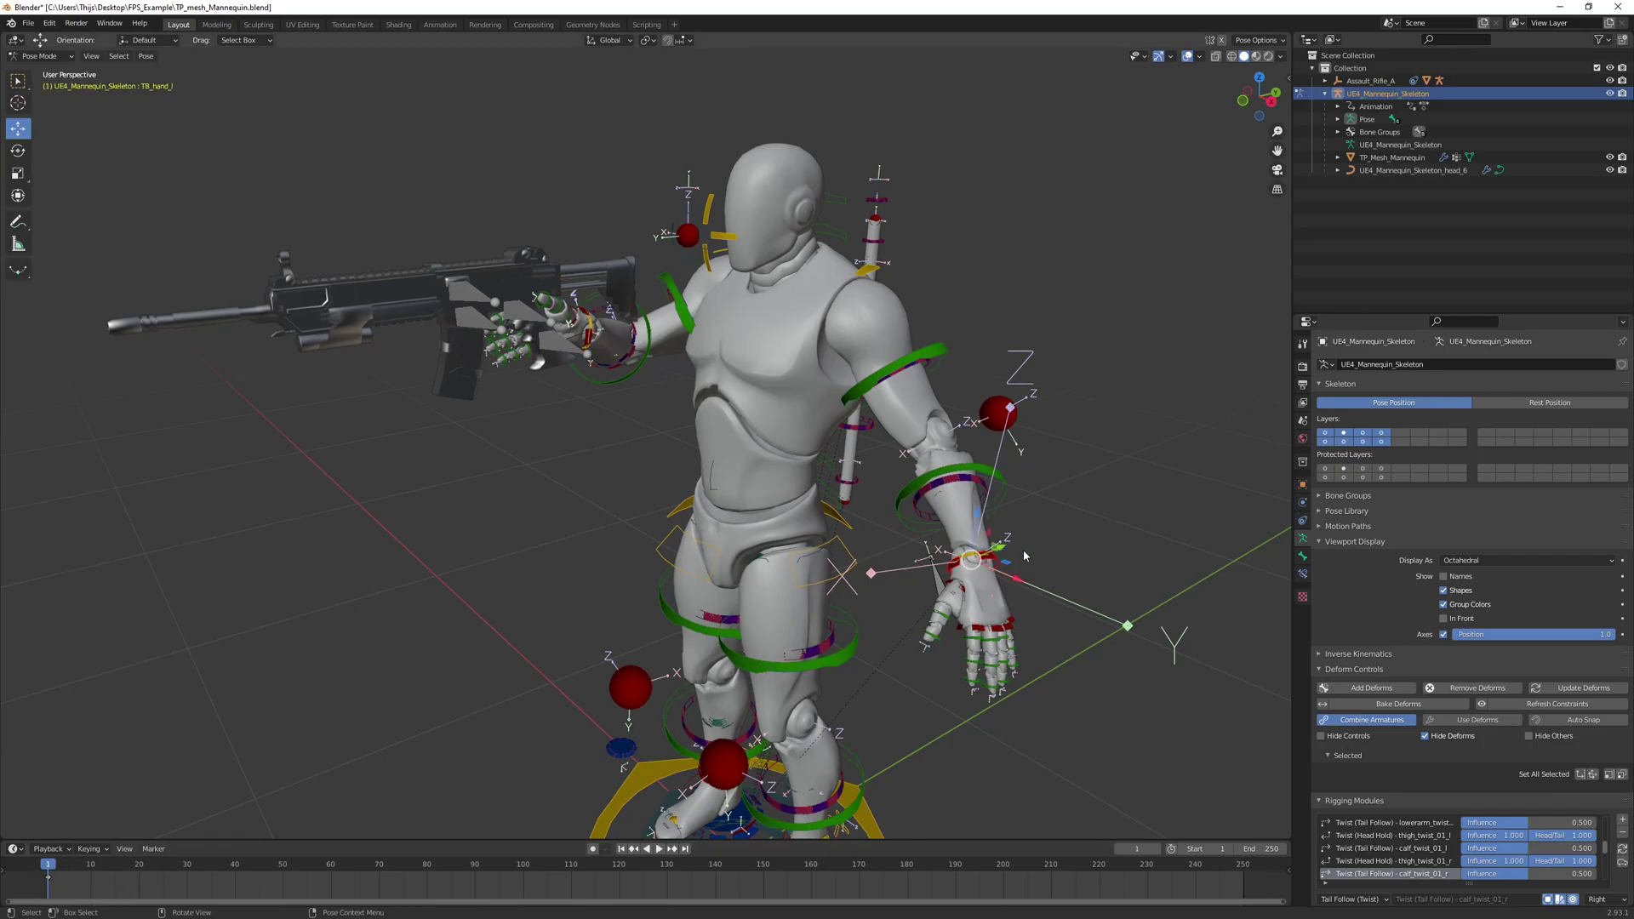
Expand Assault_Rifle_A in the outliner and hide its Root_Bone1 armature data in the viewport
{"action": "mouse_move", "coordinate": [749, 356]}
{"action": "middle_mouse_down"}
{"action": "mouse_move", "coordinate": [672, 368]}
{"action": "mouse_move", "coordinate": [730, 370]}
{"action": "middle_mouse_up"}
{"action": "scroll", "coordinate": [730, 371], "scroll_direction": "up", "scroll_amount": 8}
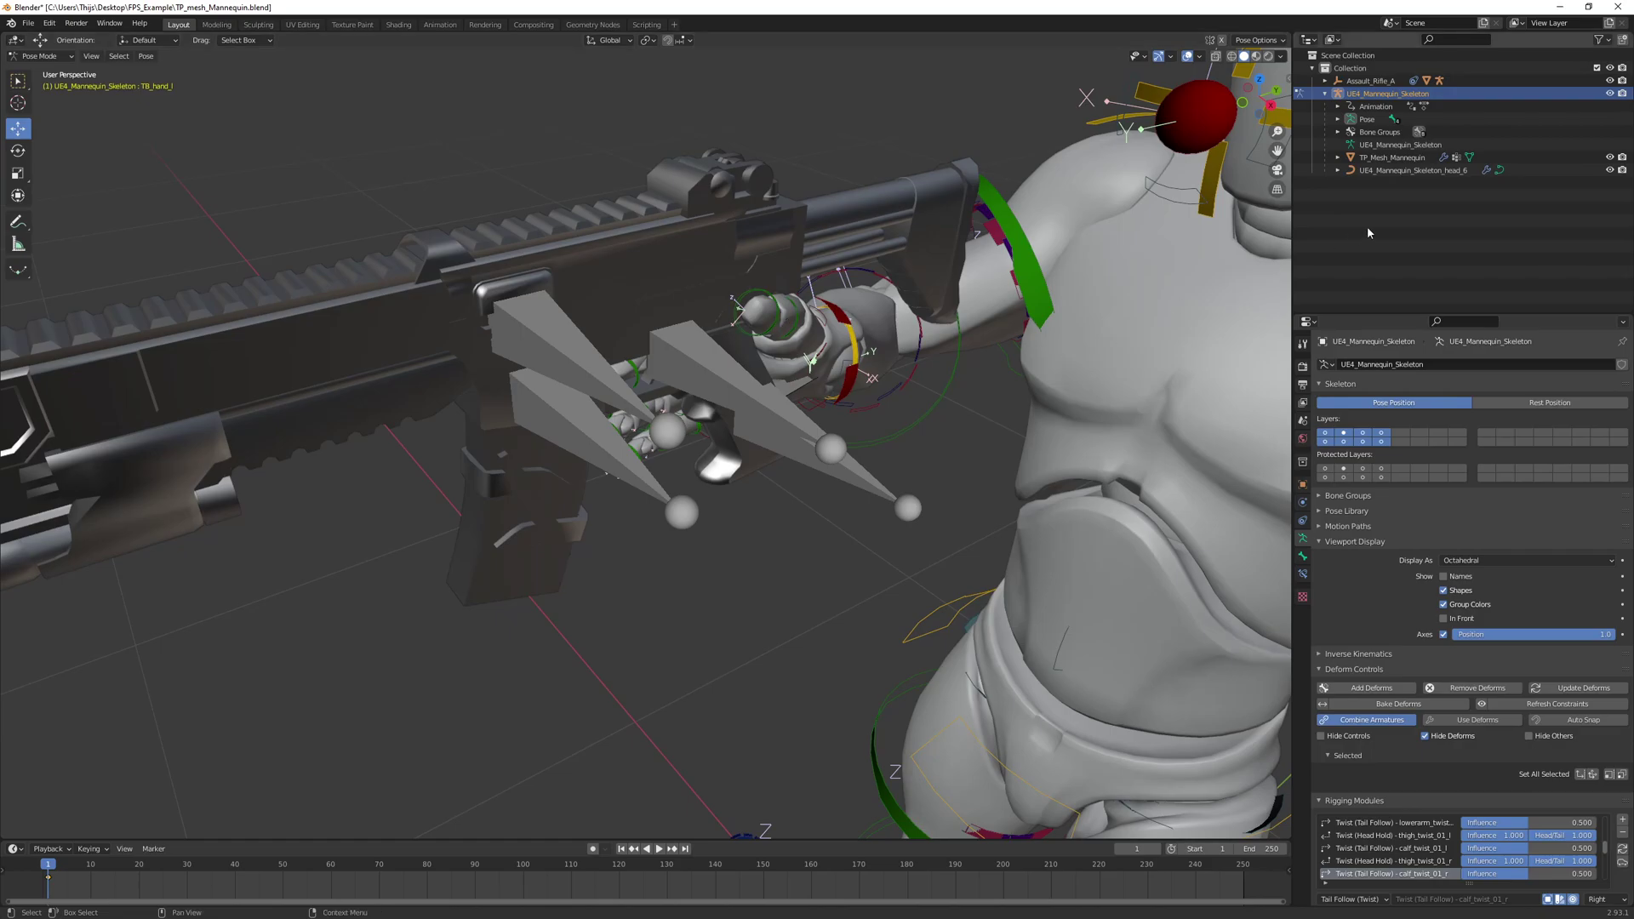
{"action": "left_click", "coordinate": [1325, 81]}
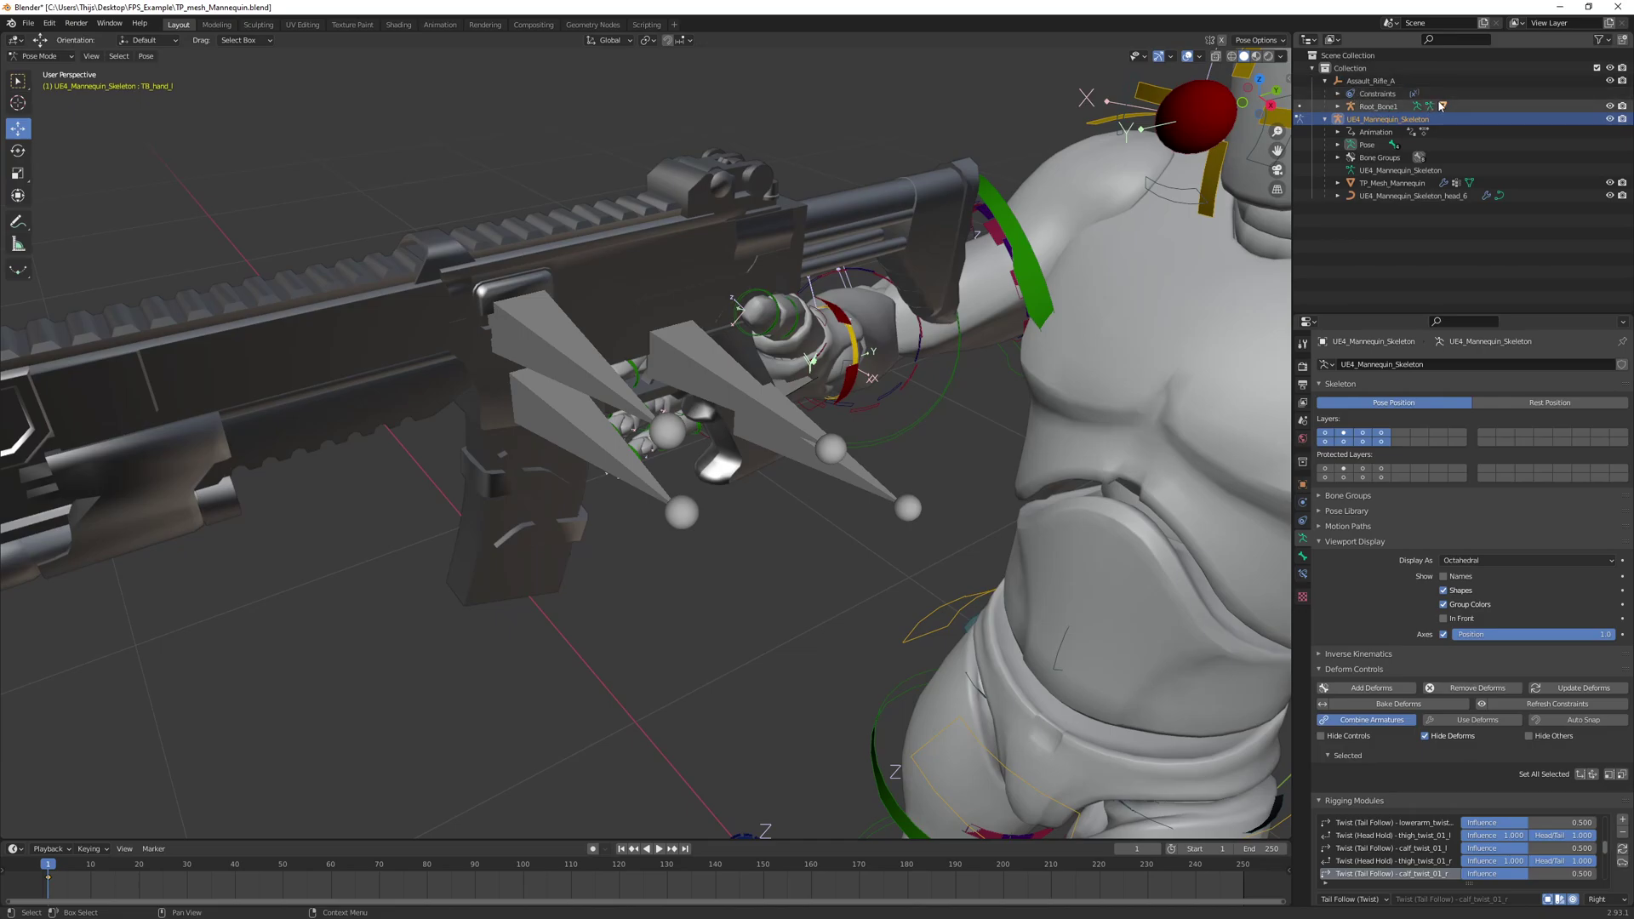
{"action": "left_click", "coordinate": [1610, 107]}
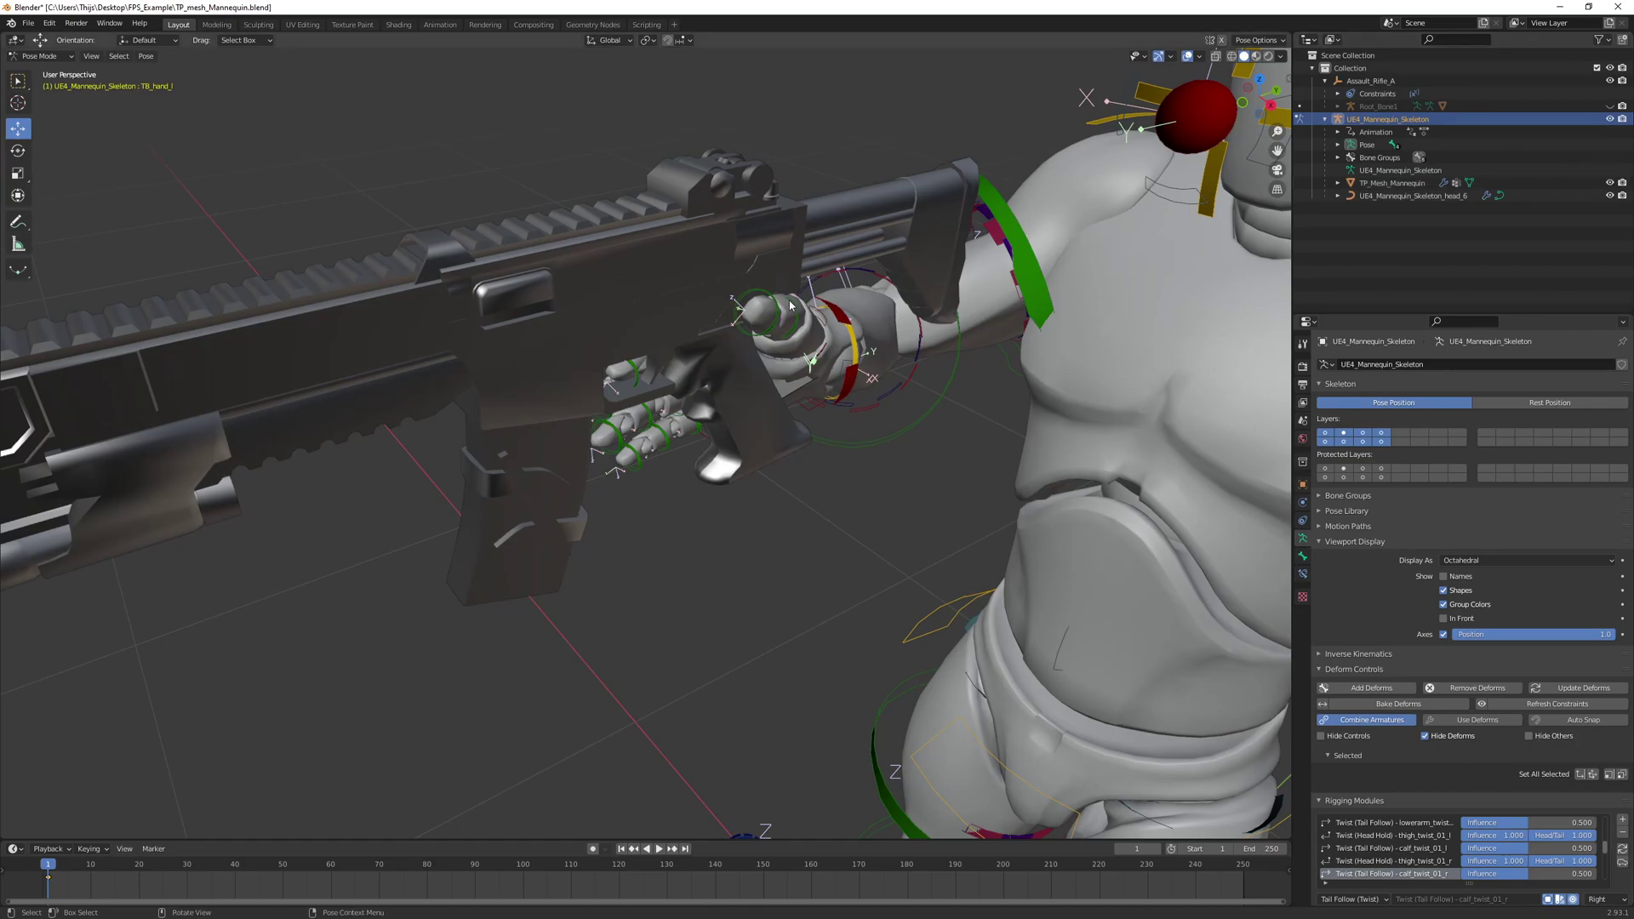
Set the transform orientation to Local and rotate the right thumb control so the thumb wraps around the grip
{"action": "middle_click_drag", "start_coordinate": [776, 307], "coordinate": [693, 351]}
{"action": "scroll", "coordinate": [774, 227], "scroll_direction": "up", "scroll_amount": 1}
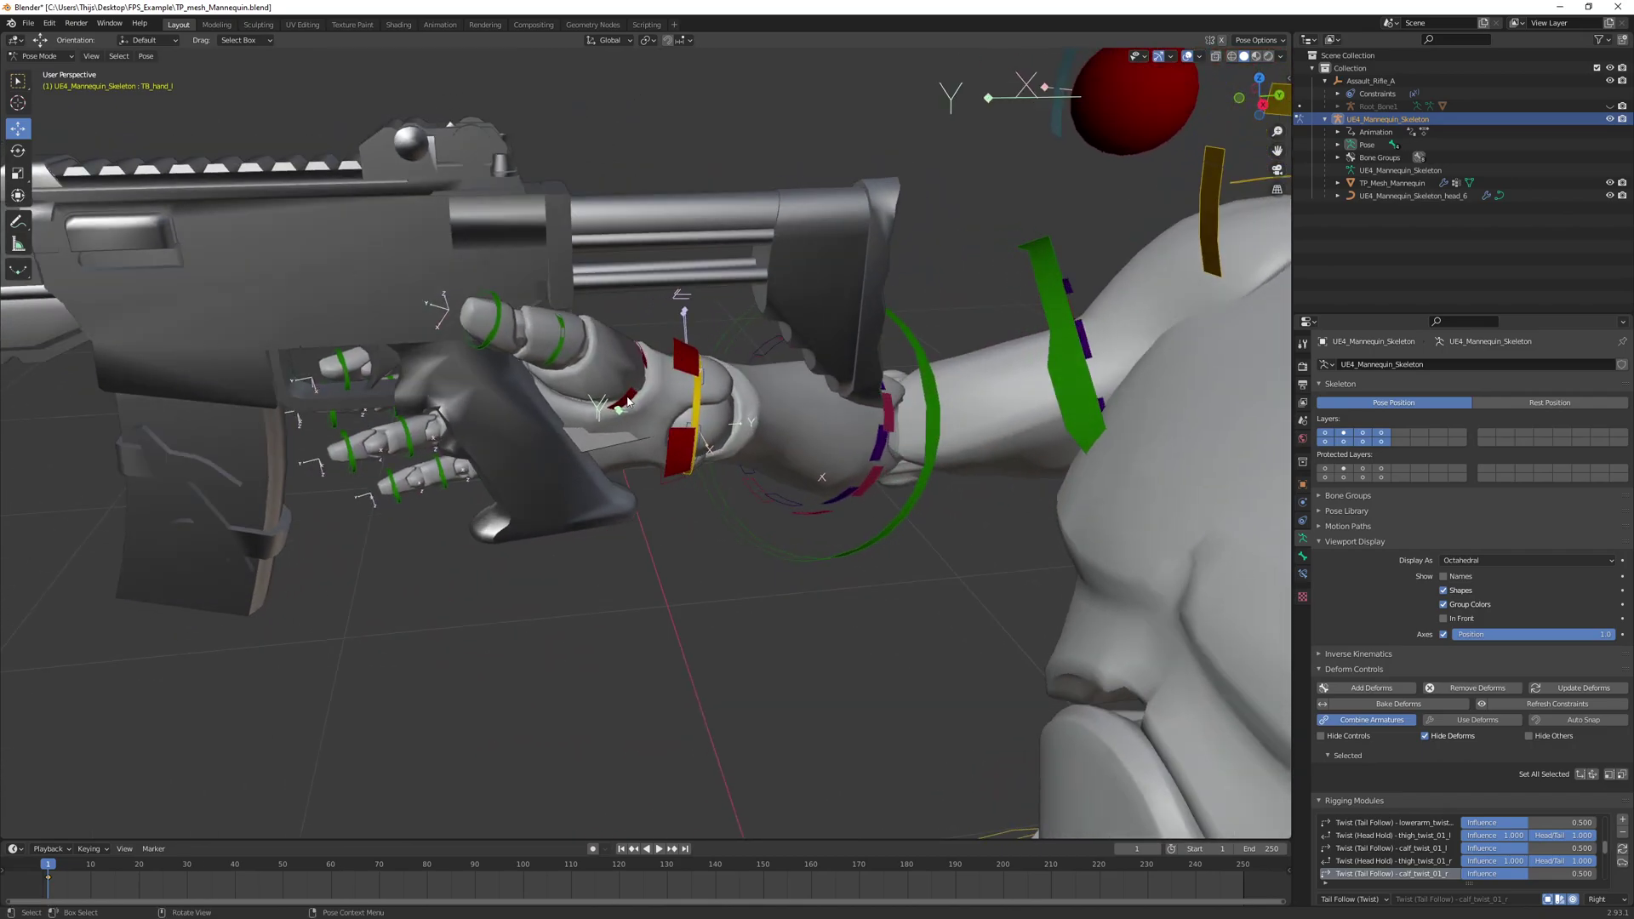
{"action": "key", "text": "shift+space"}
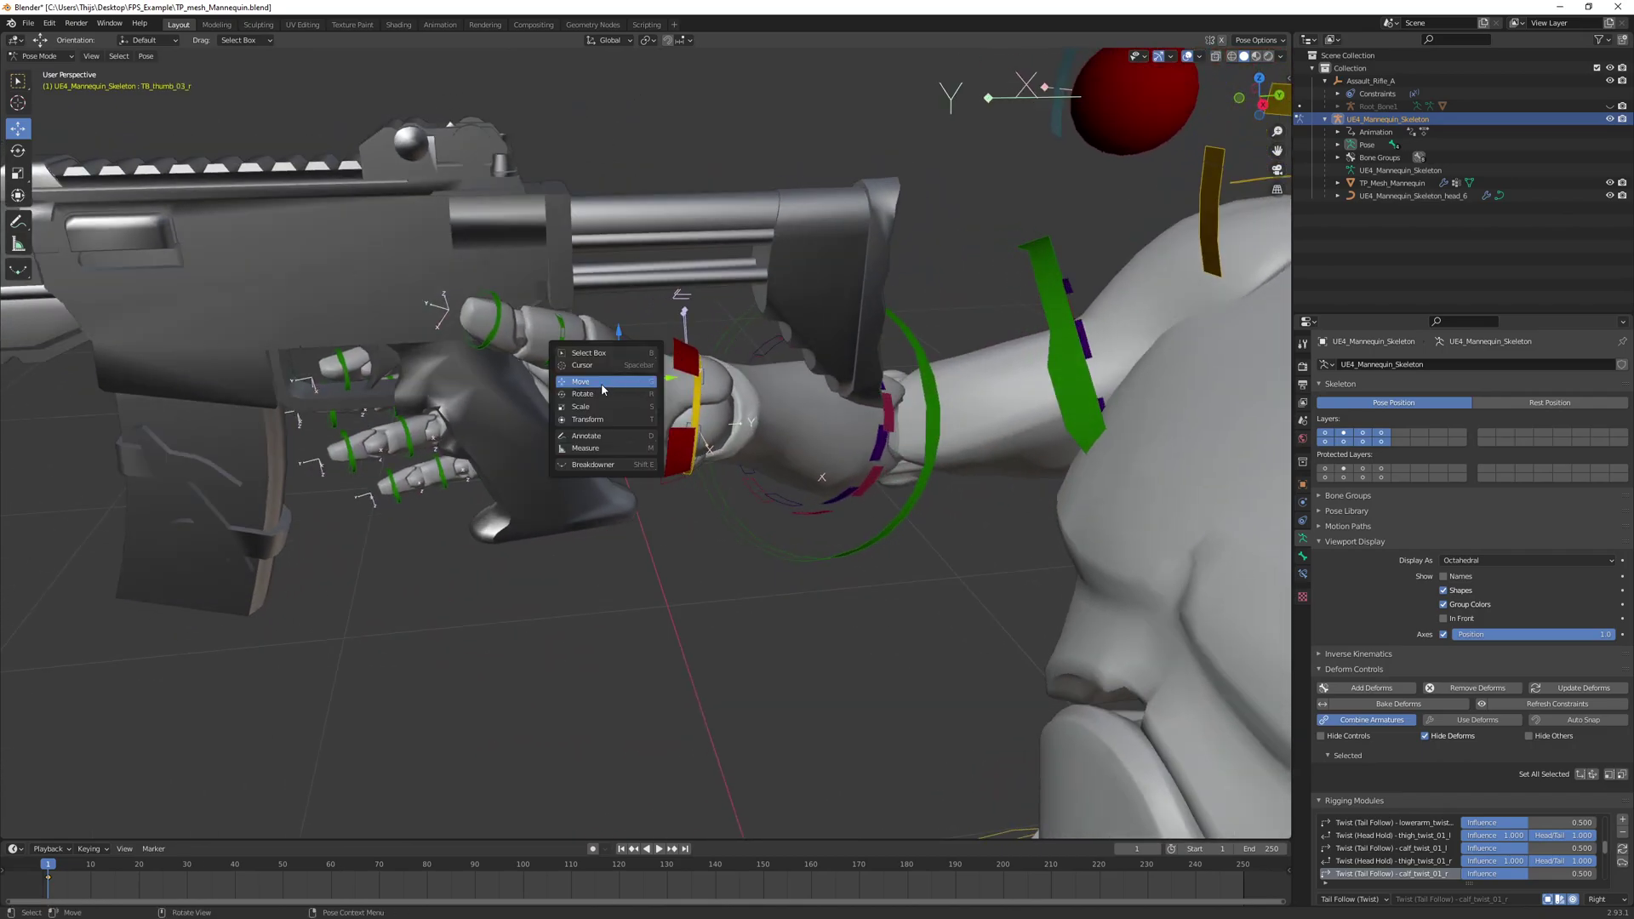
{"action": "left_click", "coordinate": [637, 394]}
{"action": "middle_click_drag", "start_coordinate": [639, 381], "coordinate": [696, 339]}
{"action": "left_click", "coordinate": [610, 40]}
{"action": "left_click", "coordinate": [589, 96]}
{"action": "left_click_drag", "start_coordinate": [698, 349], "coordinate": [679, 366]}
{"action": "middle_click_drag", "start_coordinate": [707, 366], "coordinate": [764, 372]}
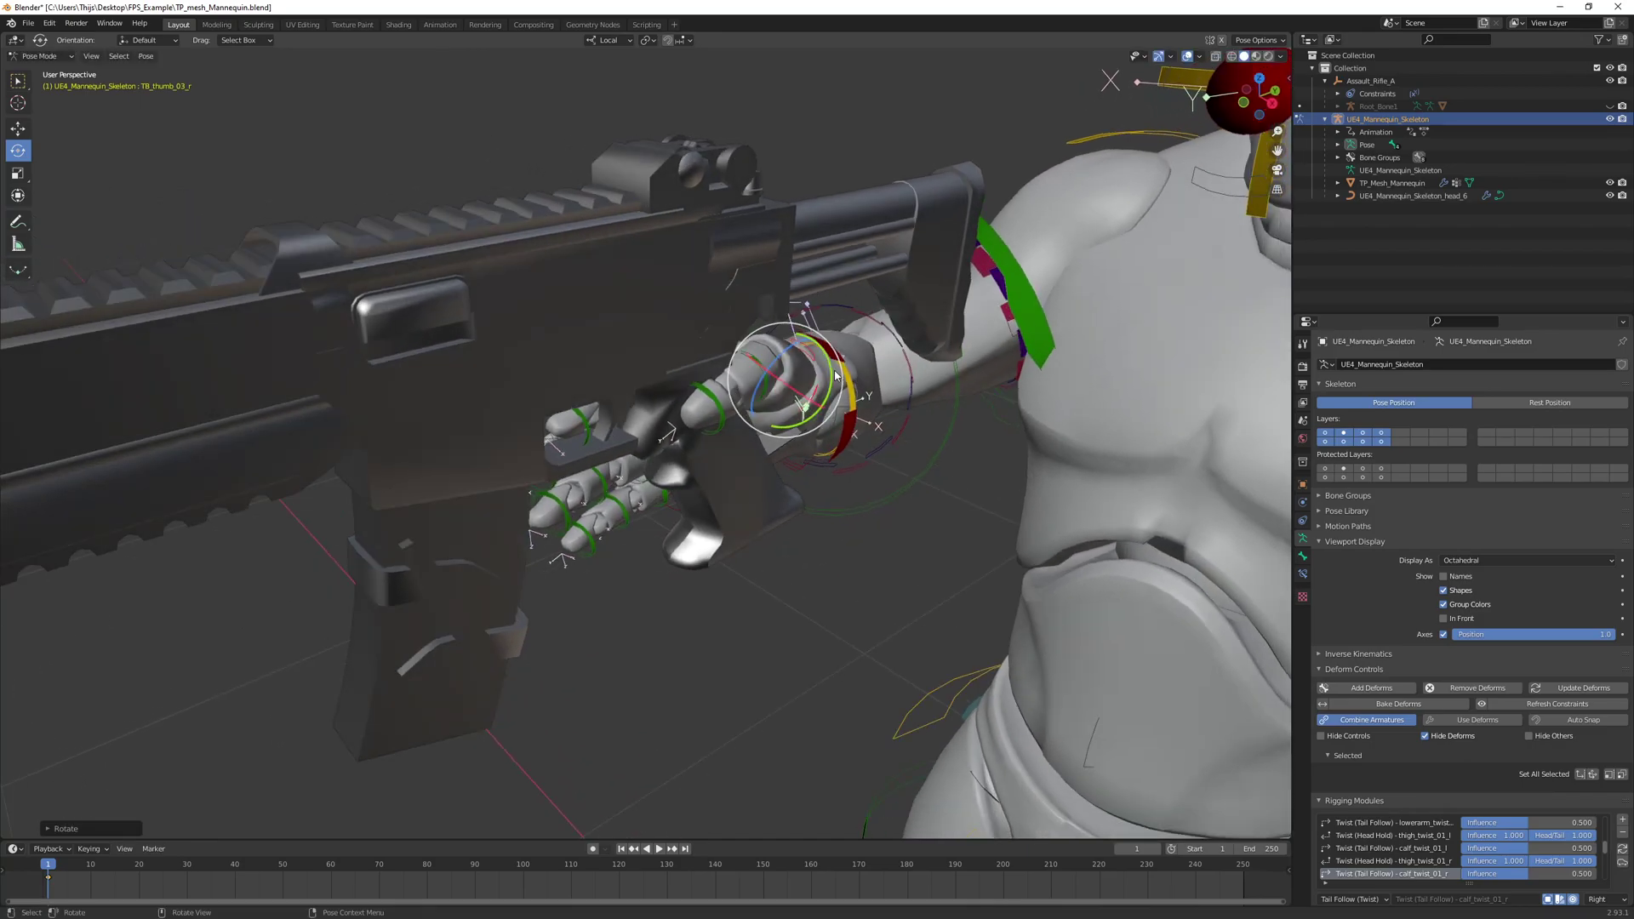
{"action": "left_click_drag", "start_coordinate": [832, 379], "coordinate": [785, 381]}
Try curling the right index finger by rotating its main finger control, and undo that rotation
{"action": "middle_click_drag", "start_coordinate": [789, 382], "coordinate": [584, 457]}
{"action": "middle_click_drag", "start_coordinate": [630, 393], "coordinate": [682, 420], "text": "shift"}
{"action": "scroll", "coordinate": [732, 486], "scroll_direction": "up", "scroll_amount": 3}
{"action": "left_click", "coordinate": [801, 475]}
{"action": "left_click_drag", "start_coordinate": [666, 414], "coordinate": [786, 407]}
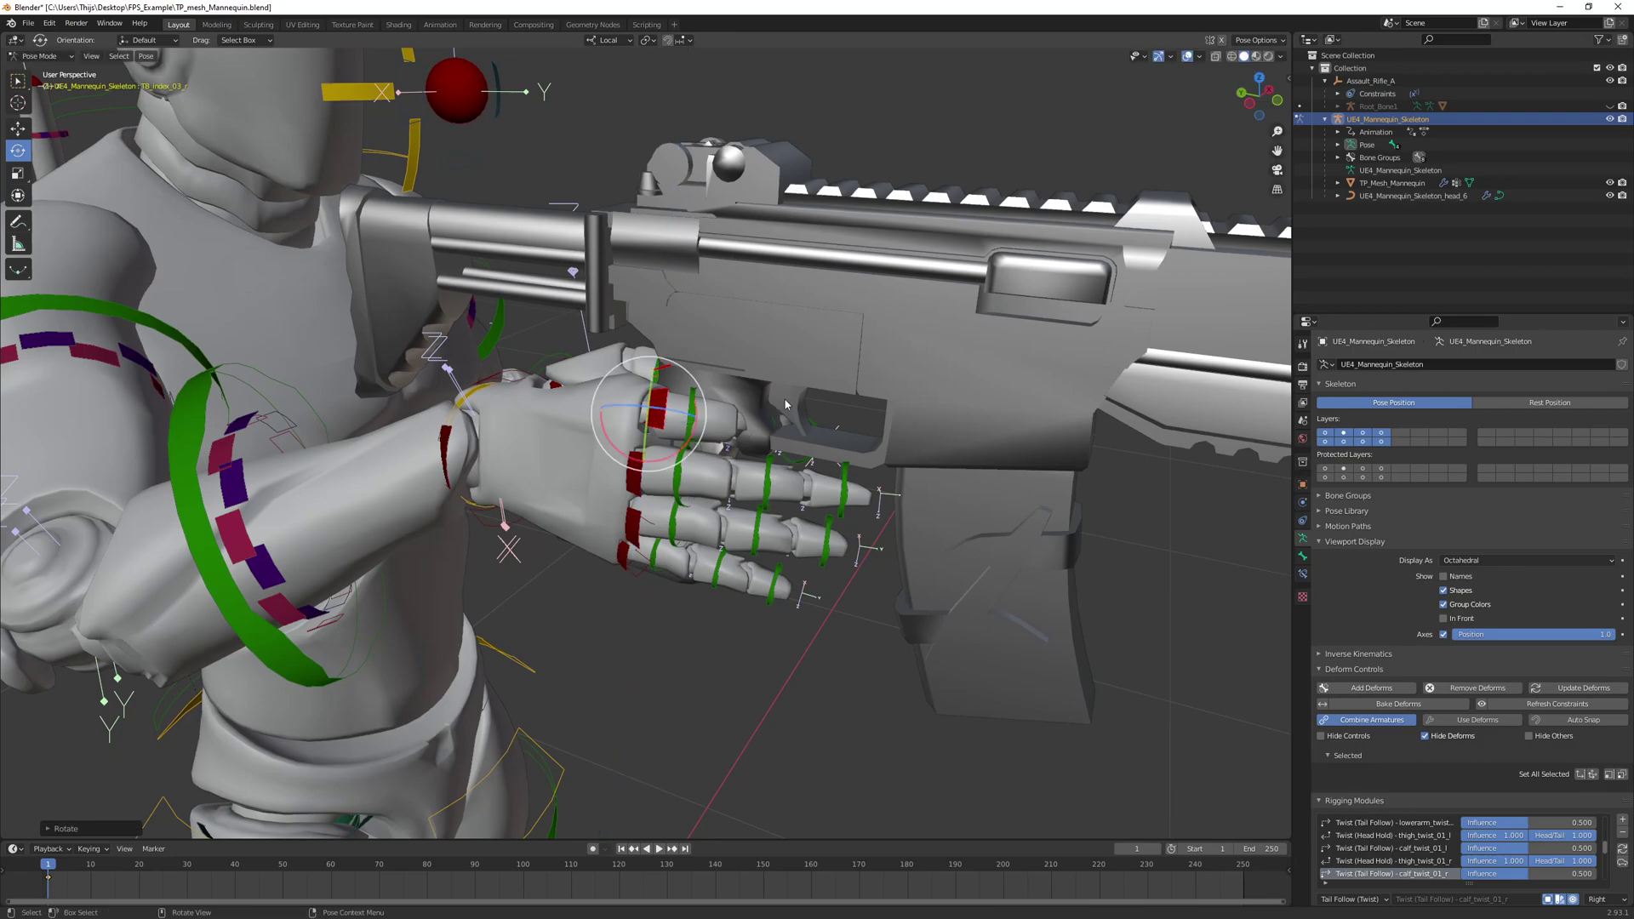
{"action": "key", "text": "ctrl+z"}
Rotate the index_03_r bone to bend the right index fingertip inward around the trigger
{"action": "mouse_move", "coordinate": [785, 404]}
{"action": "middle_mouse_down"}
{"action": "mouse_move", "coordinate": [777, 443]}
{"action": "mouse_move", "coordinate": [789, 391]}
{"action": "middle_mouse_up"}
{"action": "left_click", "coordinate": [685, 372]}
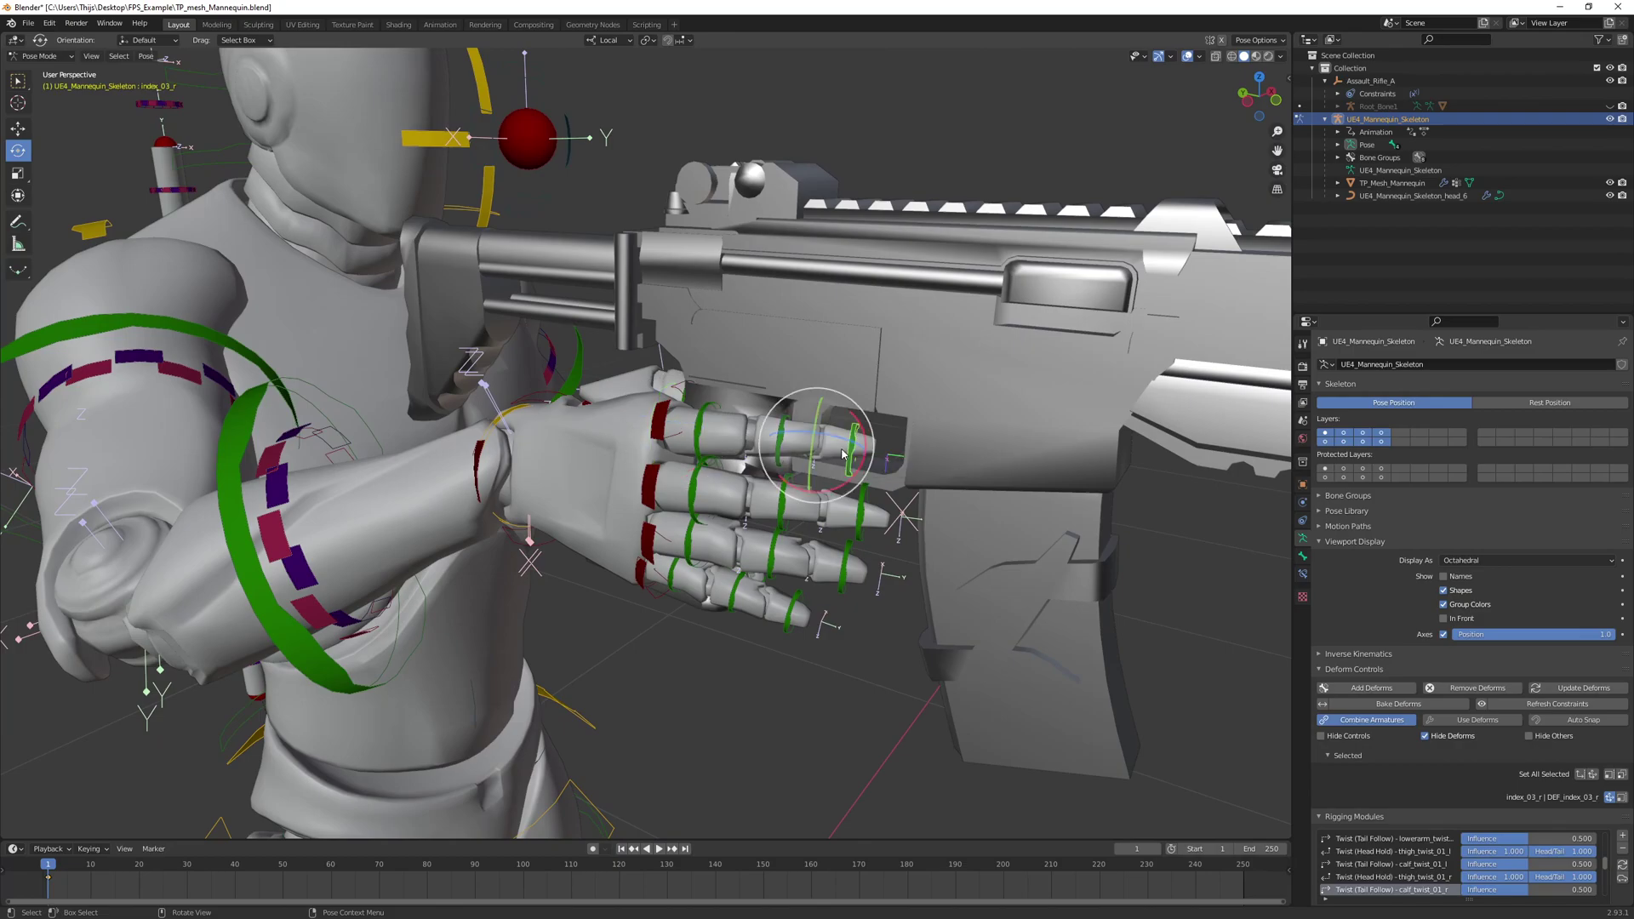
{"action": "left_click_drag", "start_coordinate": [852, 442], "coordinate": [858, 442]}
{"action": "left_click_drag", "start_coordinate": [916, 501], "coordinate": [811, 437]}
Rotate the right index finger's main control TB_index_03_r slightly so the finger lines up with the trigger guard
{"action": "middle_click_drag", "start_coordinate": [810, 436], "coordinate": [630, 412]}
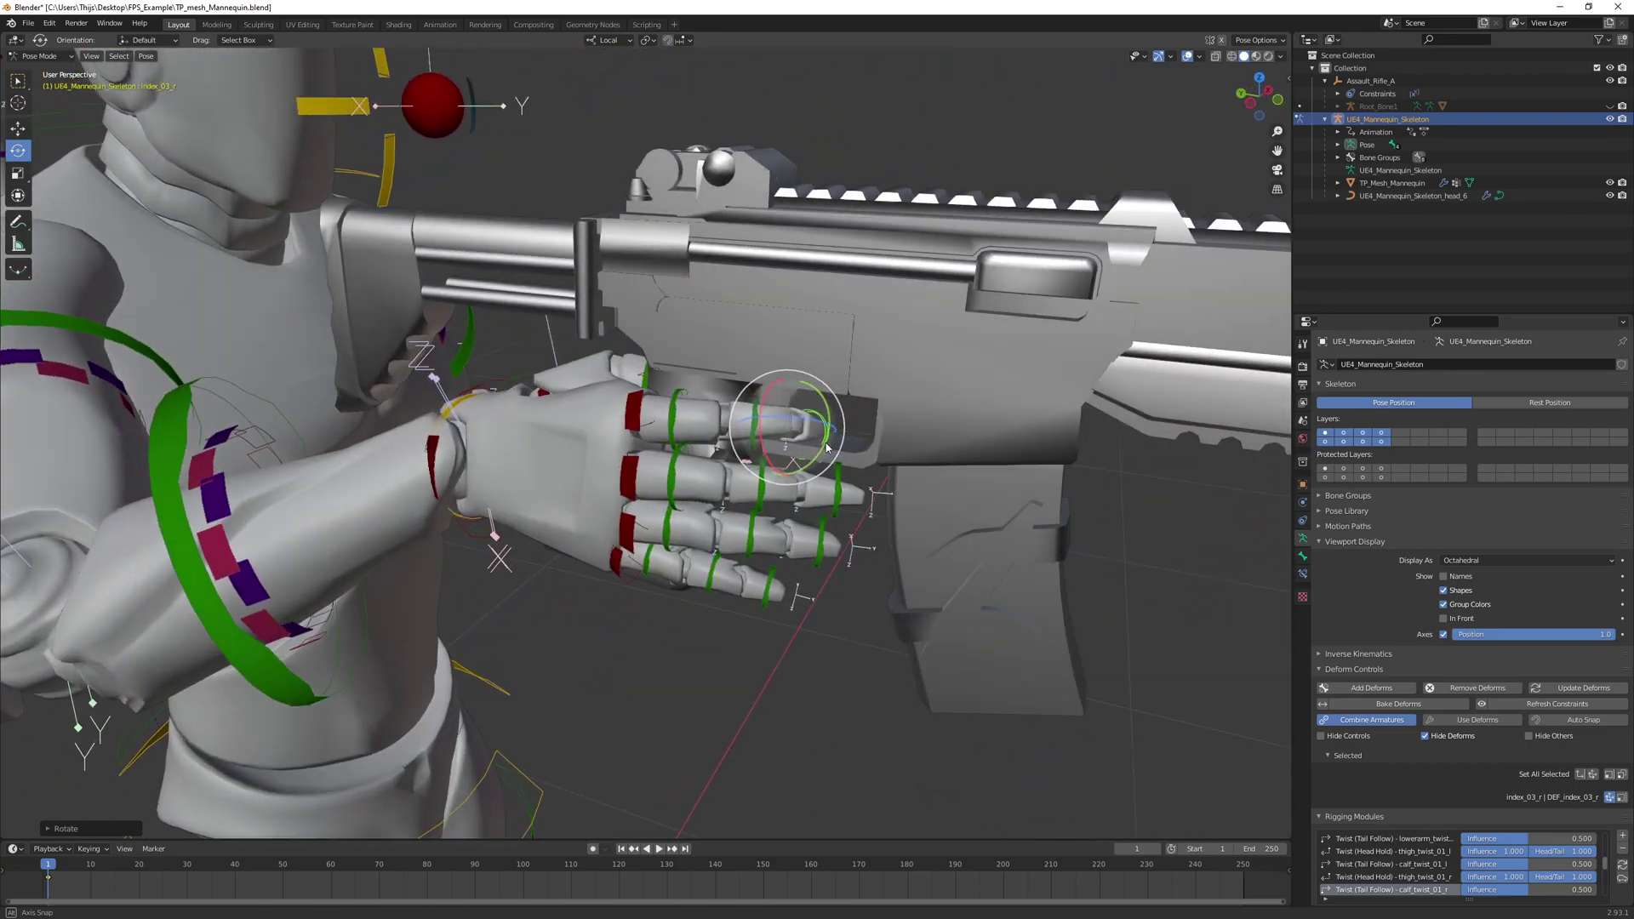
{"action": "left_click", "coordinate": [629, 418]}
{"action": "left_click_drag", "start_coordinate": [624, 430], "coordinate": [620, 428]}
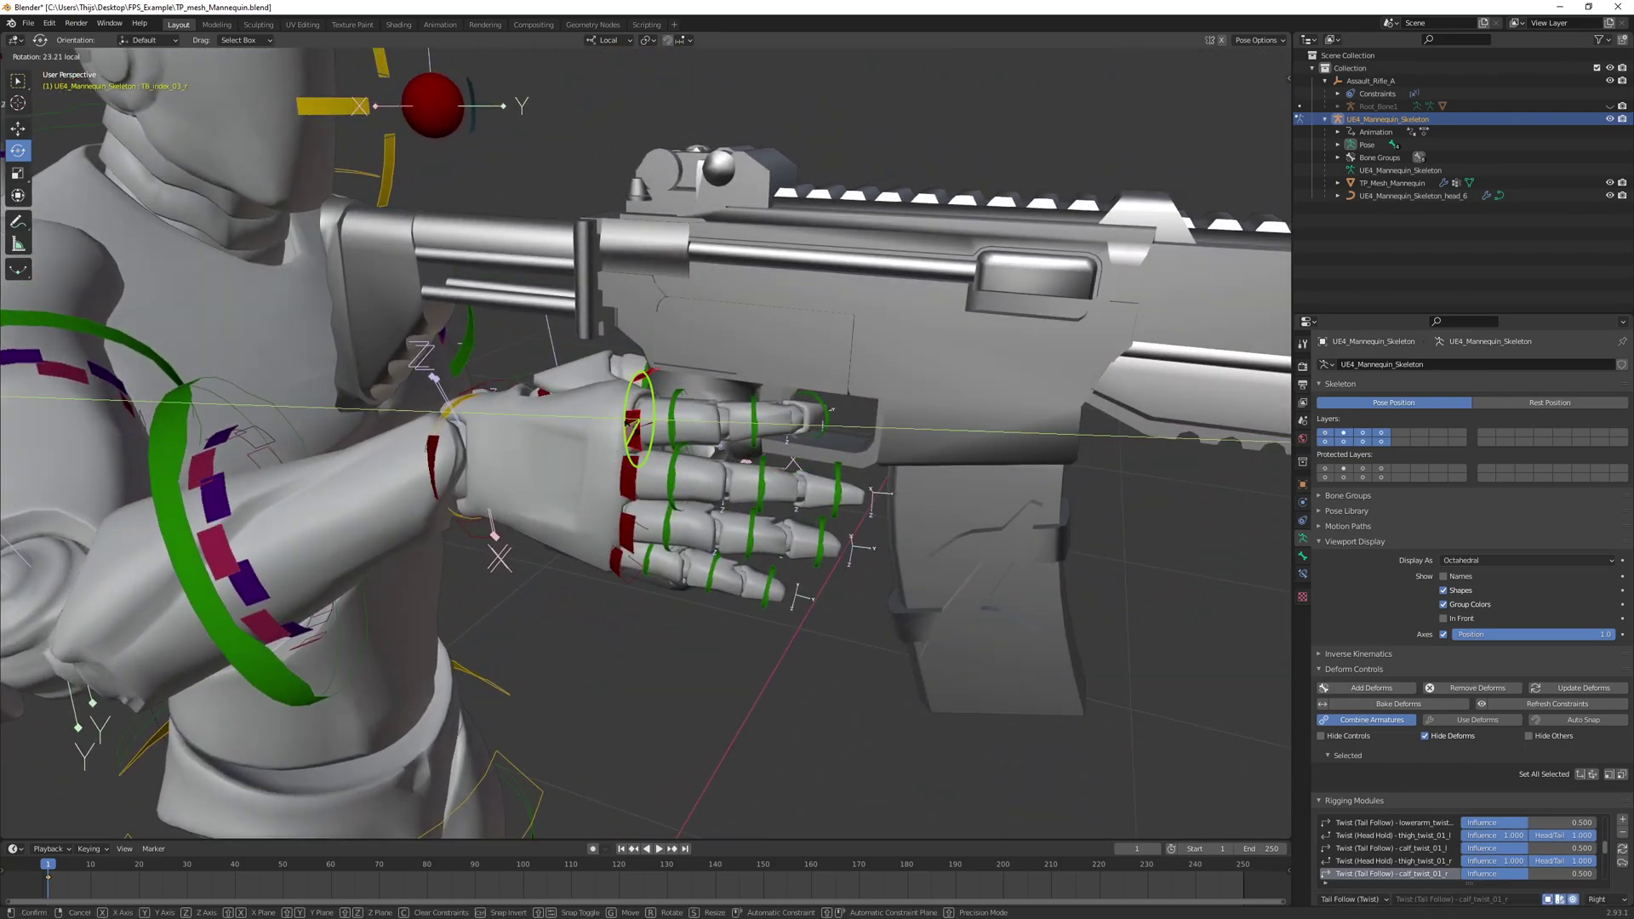
{"action": "left_click_drag", "start_coordinate": [619, 427], "coordinate": [625, 426]}
Curl the right middle finger around the pistol grip by rotating its main control TB_middle_03_r
{"action": "middle_click_drag", "start_coordinate": [626, 426], "coordinate": [749, 420]}
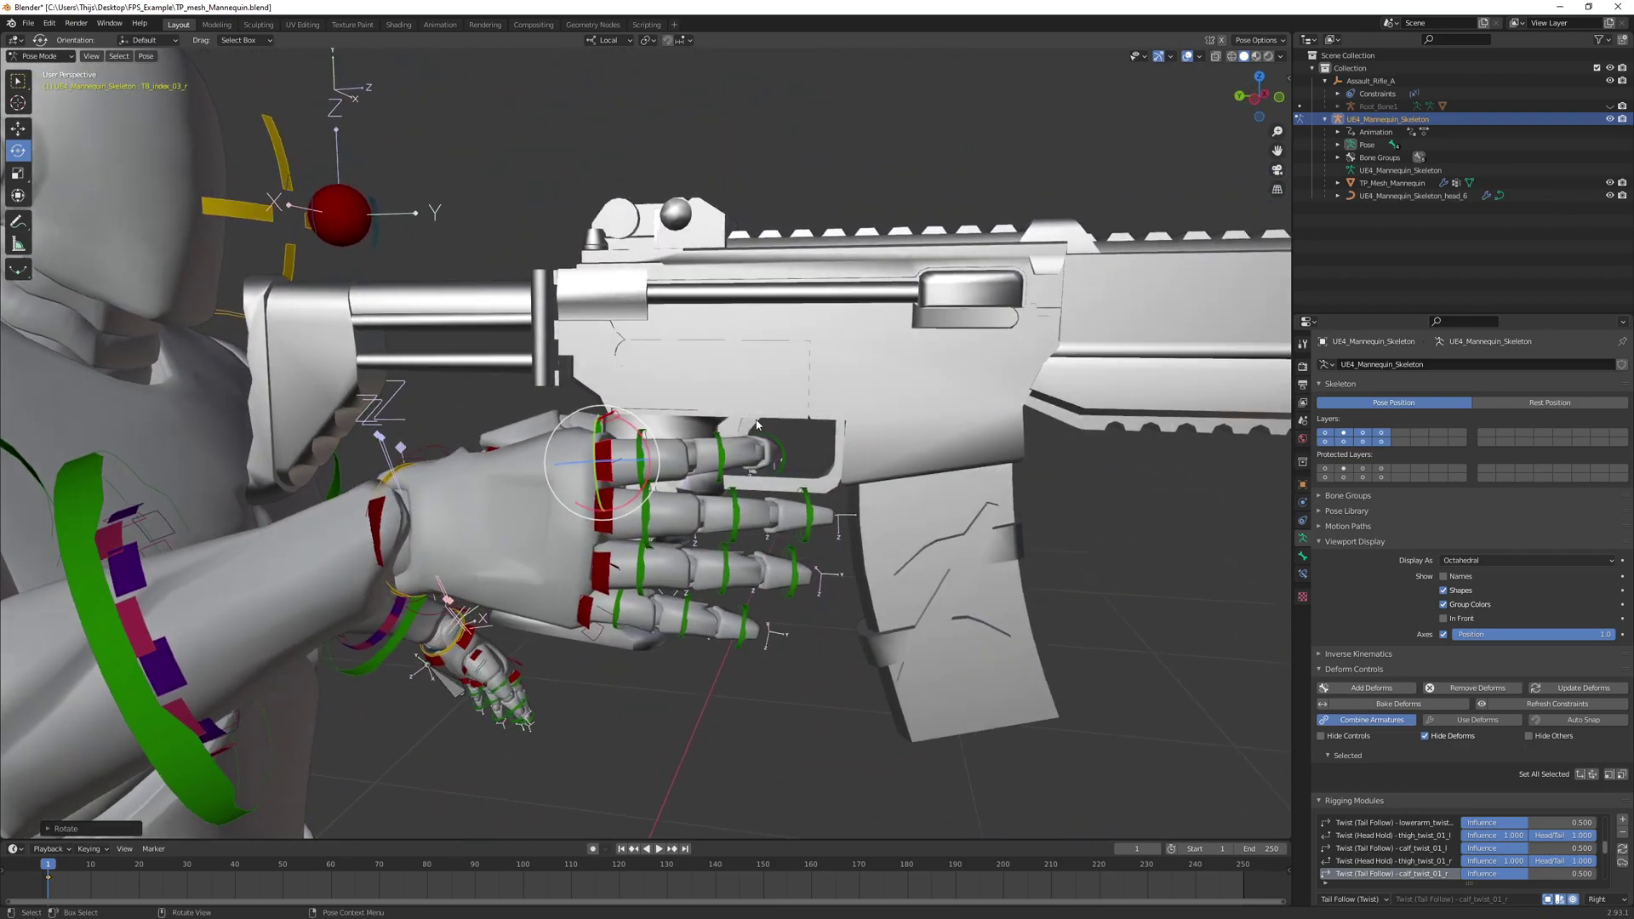
{"action": "left_click", "coordinate": [650, 526]}
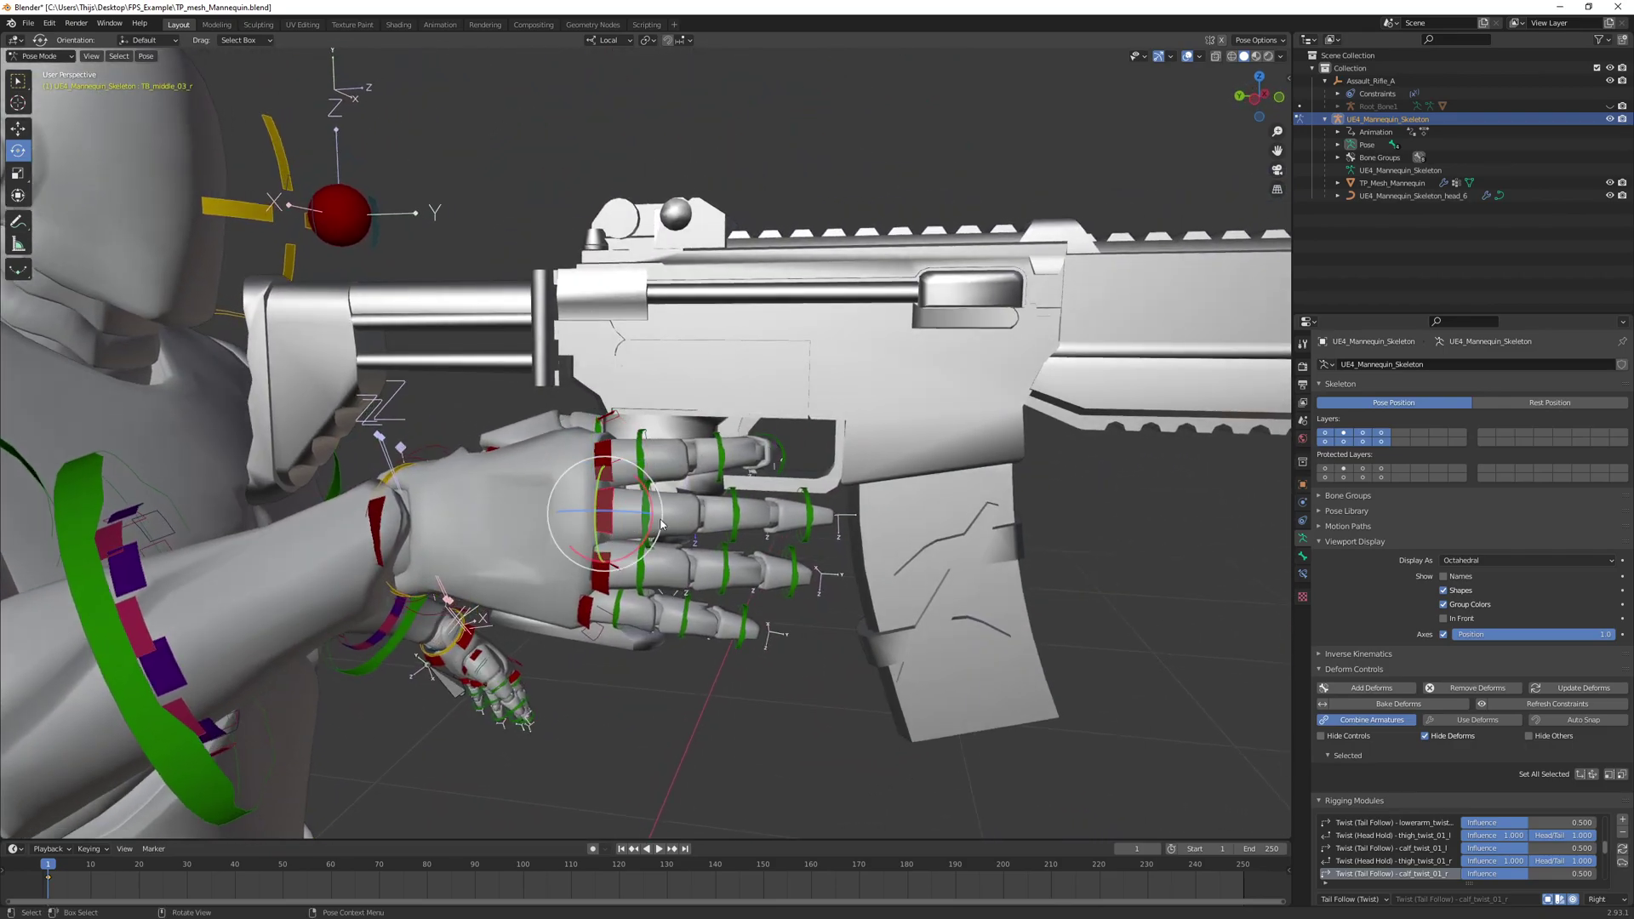
{"action": "left_click_drag", "start_coordinate": [624, 515], "coordinate": [658, 529]}
{"action": "middle_click_drag", "start_coordinate": [658, 530], "coordinate": [634, 457]}
{"action": "left_click_drag", "start_coordinate": [641, 598], "coordinate": [650, 623]}
{"action": "middle_click_drag", "start_coordinate": [651, 623], "coordinate": [525, 573]}
{"action": "middle_click_drag", "start_coordinate": [928, 485], "coordinate": [822, 523]}
{"action": "left_click_drag", "start_coordinate": [825, 409], "coordinate": [818, 403]}
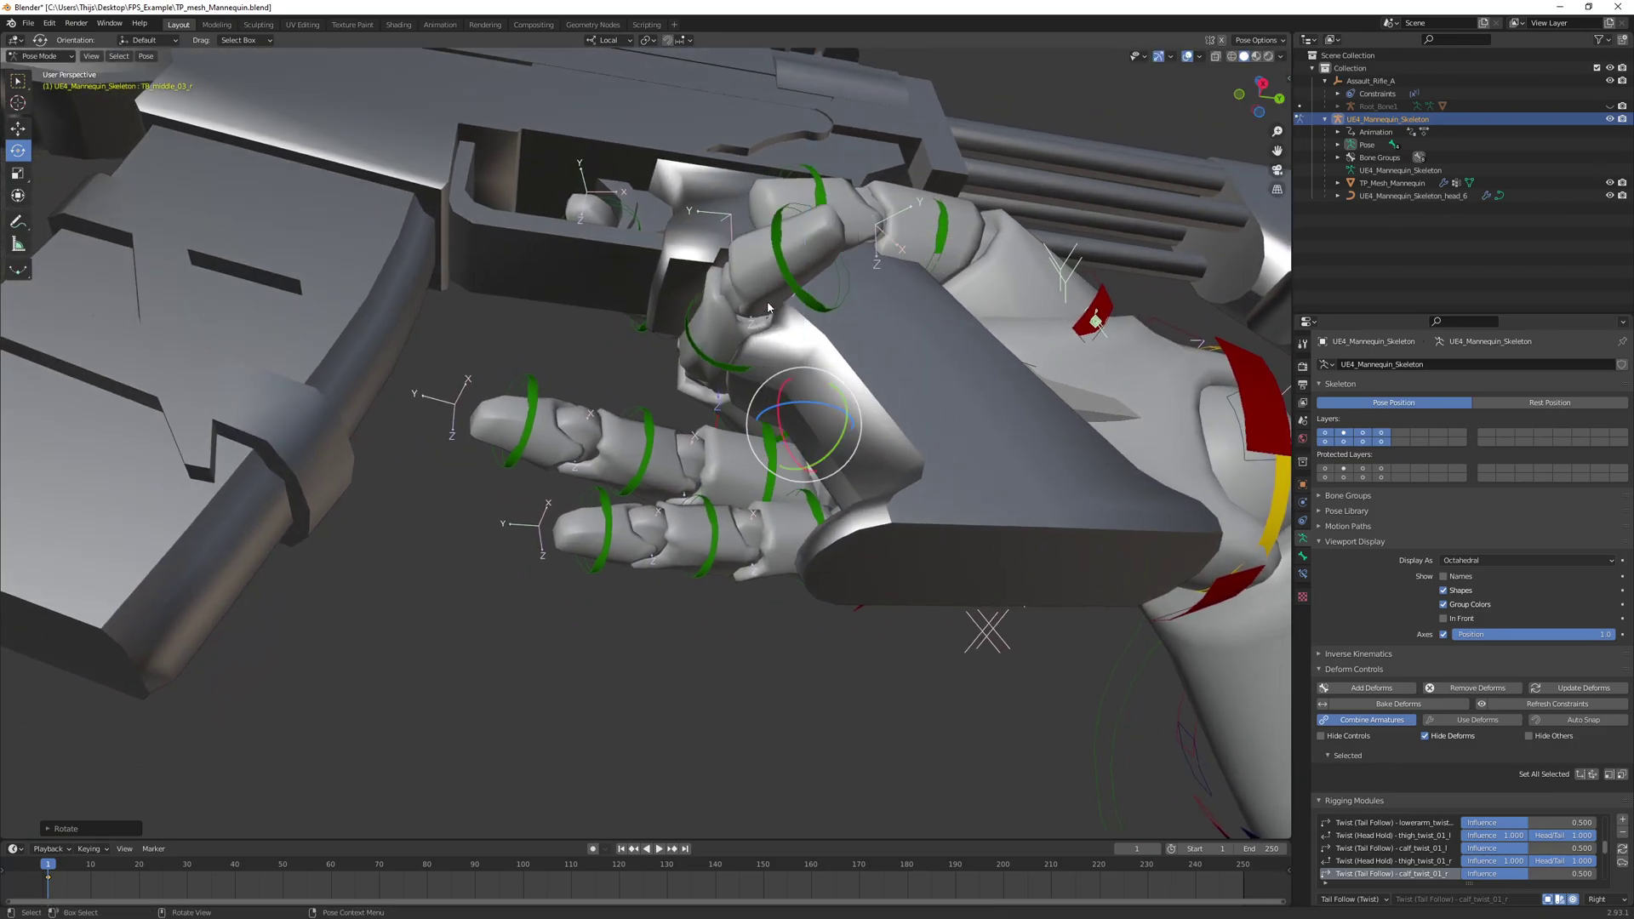
Bend the middle fingertip onto the grip with the middle_03_r bone and refine the finger's curl
{"action": "left_click", "coordinate": [787, 281]}
{"action": "left_click_drag", "start_coordinate": [759, 257], "coordinate": [786, 286]}
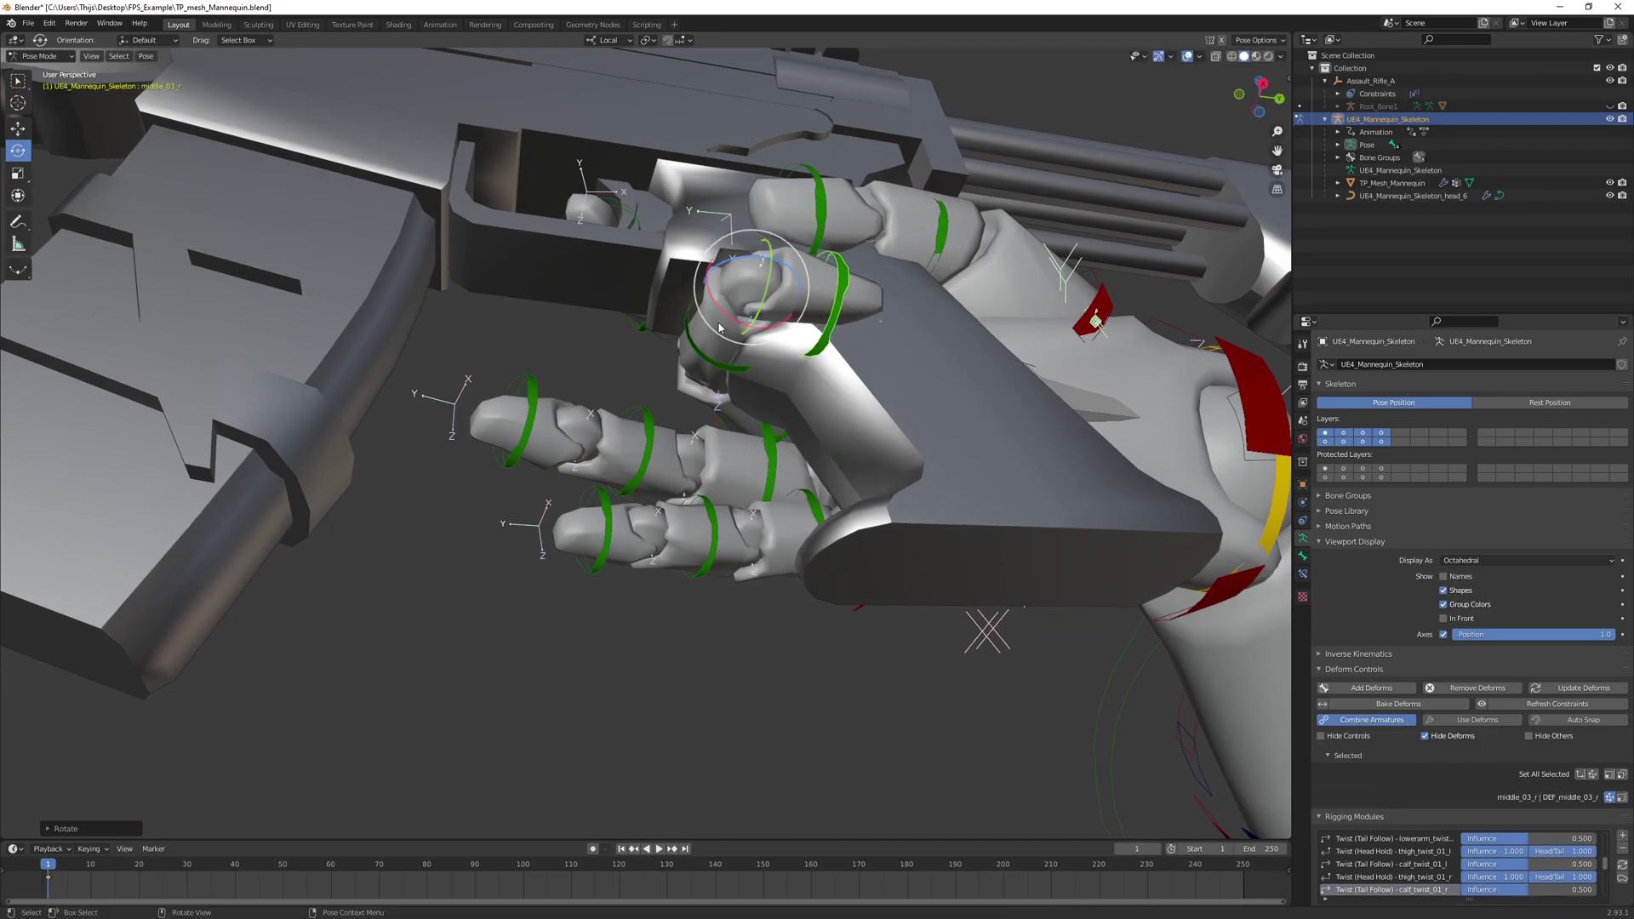
{"action": "left_click", "coordinate": [703, 359]}
{"action": "left_click_drag", "start_coordinate": [715, 341], "coordinate": [718, 337]}
Curl the right ring finger around the pistol grip by rotating its main finger control
{"action": "middle_click_drag", "start_coordinate": [718, 337], "coordinate": [902, 410]}
{"action": "left_click", "coordinate": [668, 590]}
{"action": "middle_click_drag", "start_coordinate": [667, 590], "coordinate": [723, 571]}
{"action": "left_click_drag", "start_coordinate": [795, 636], "coordinate": [819, 634]}
Rotate the ring_03_r bone to bend the right ring fingertip against the grip
{"action": "middle_click_drag", "start_coordinate": [819, 634], "coordinate": [814, 523]}
{"action": "left_click", "coordinate": [1013, 529]}
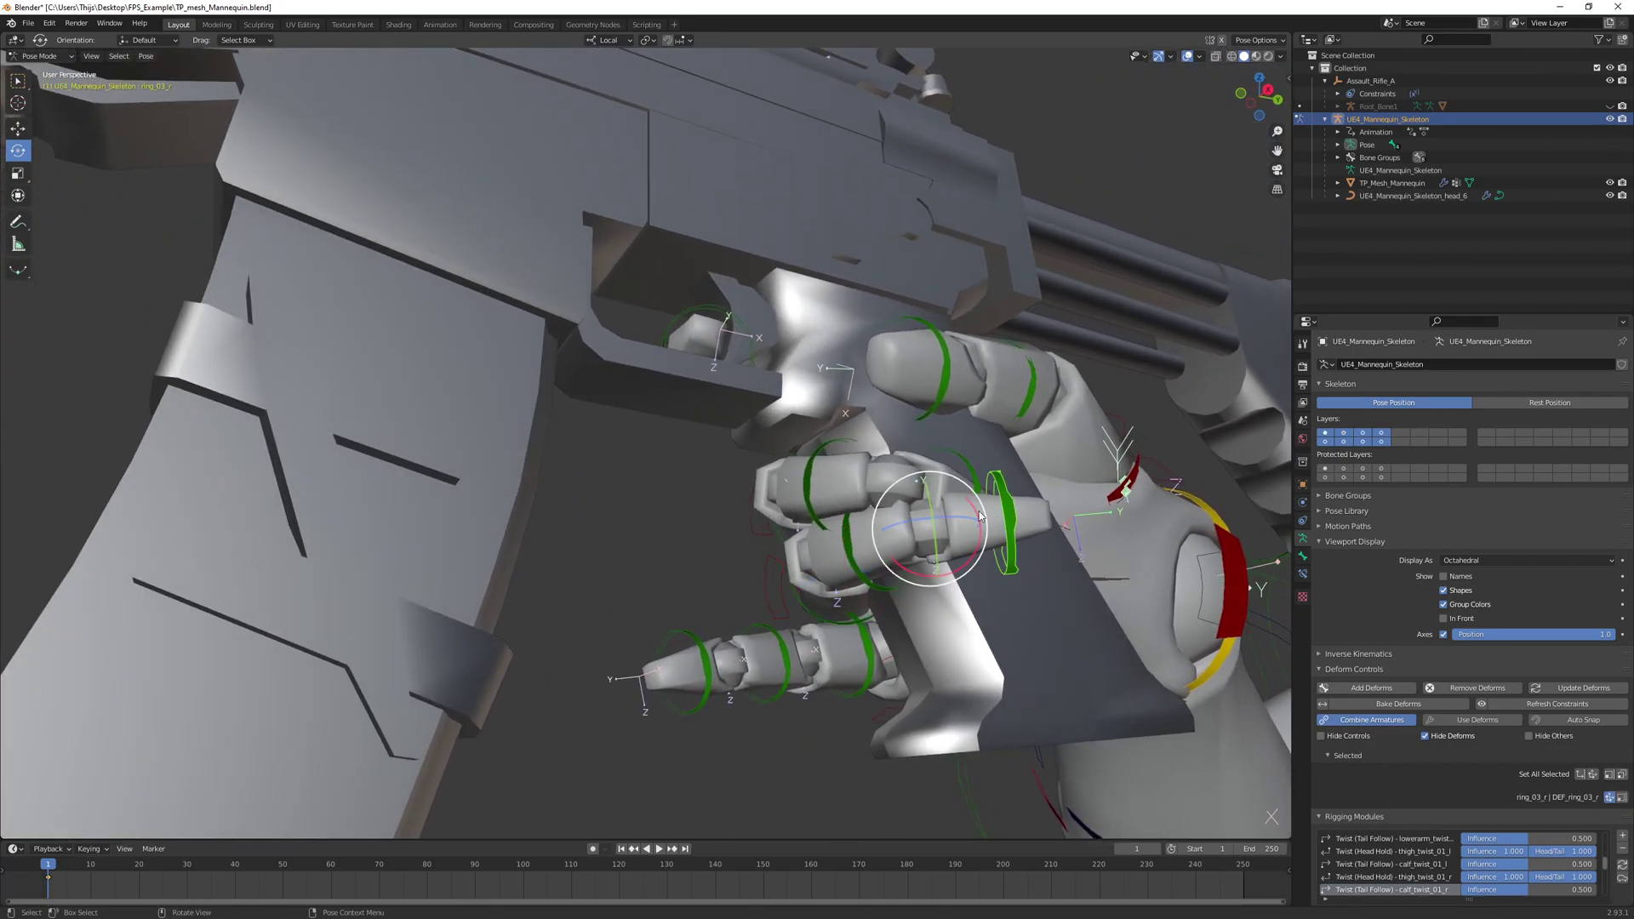
{"action": "middle_click_drag", "start_coordinate": [1023, 538], "coordinate": [771, 171]}
{"action": "left_click_drag", "start_coordinate": [773, 143], "coordinate": [778, 154]}
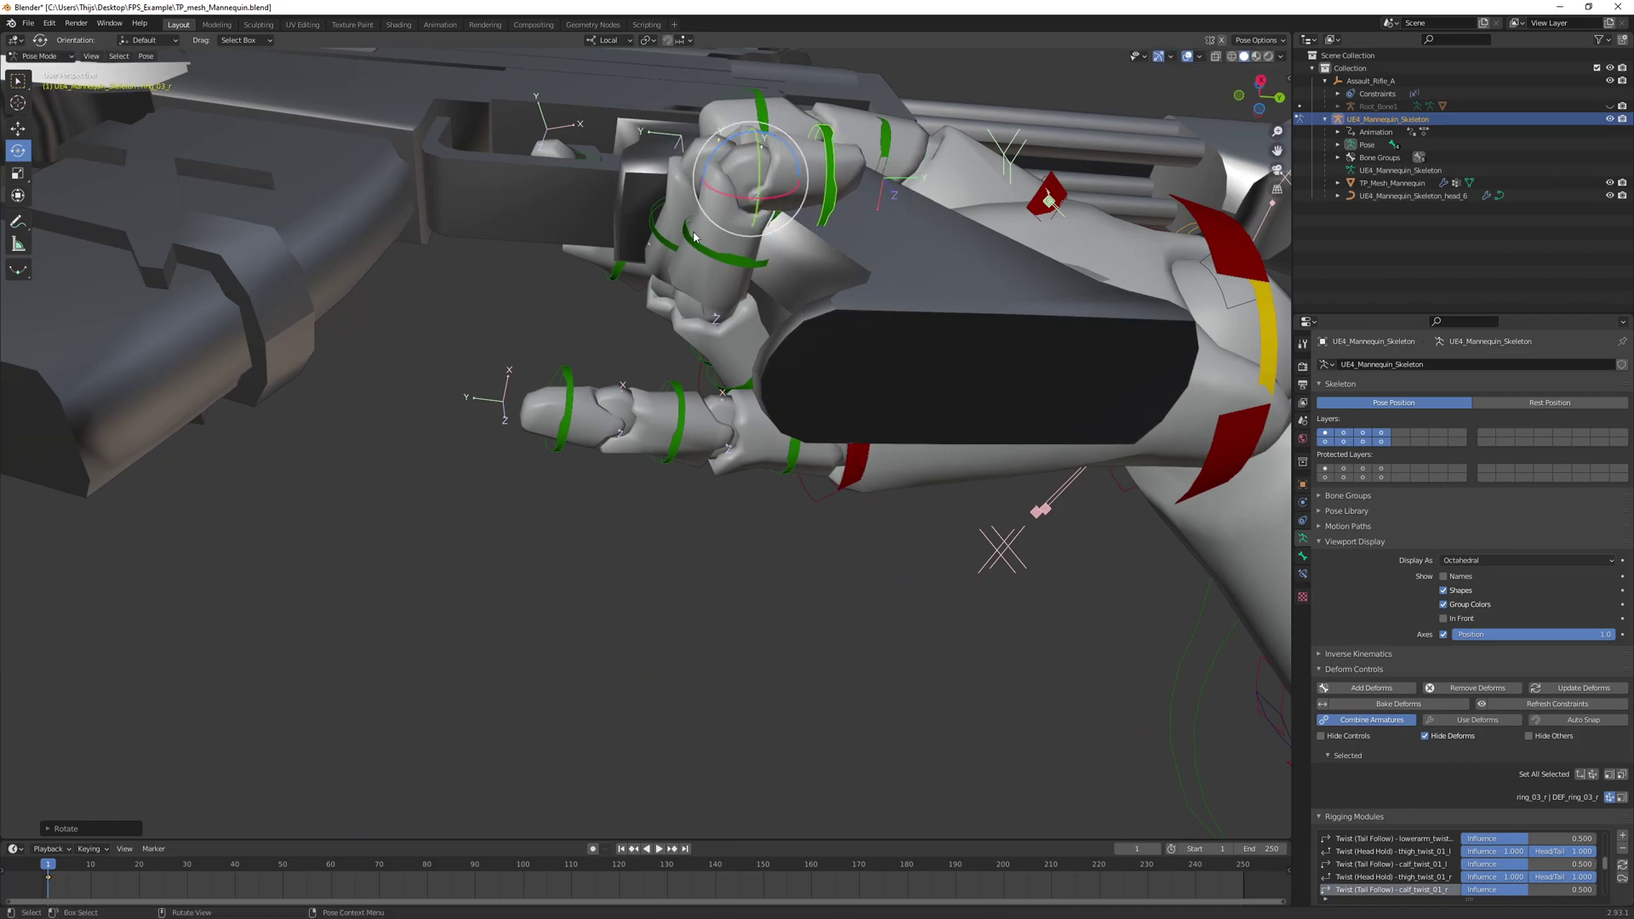
Refine the right ring finger's bend and curl the right pinky around the pistol grip with its main control and pinky_03_r bone
{"action": "left_click", "coordinate": [703, 249]}
{"action": "left_click_drag", "start_coordinate": [685, 269], "coordinate": [706, 264]}
{"action": "left_click", "coordinate": [851, 462]}
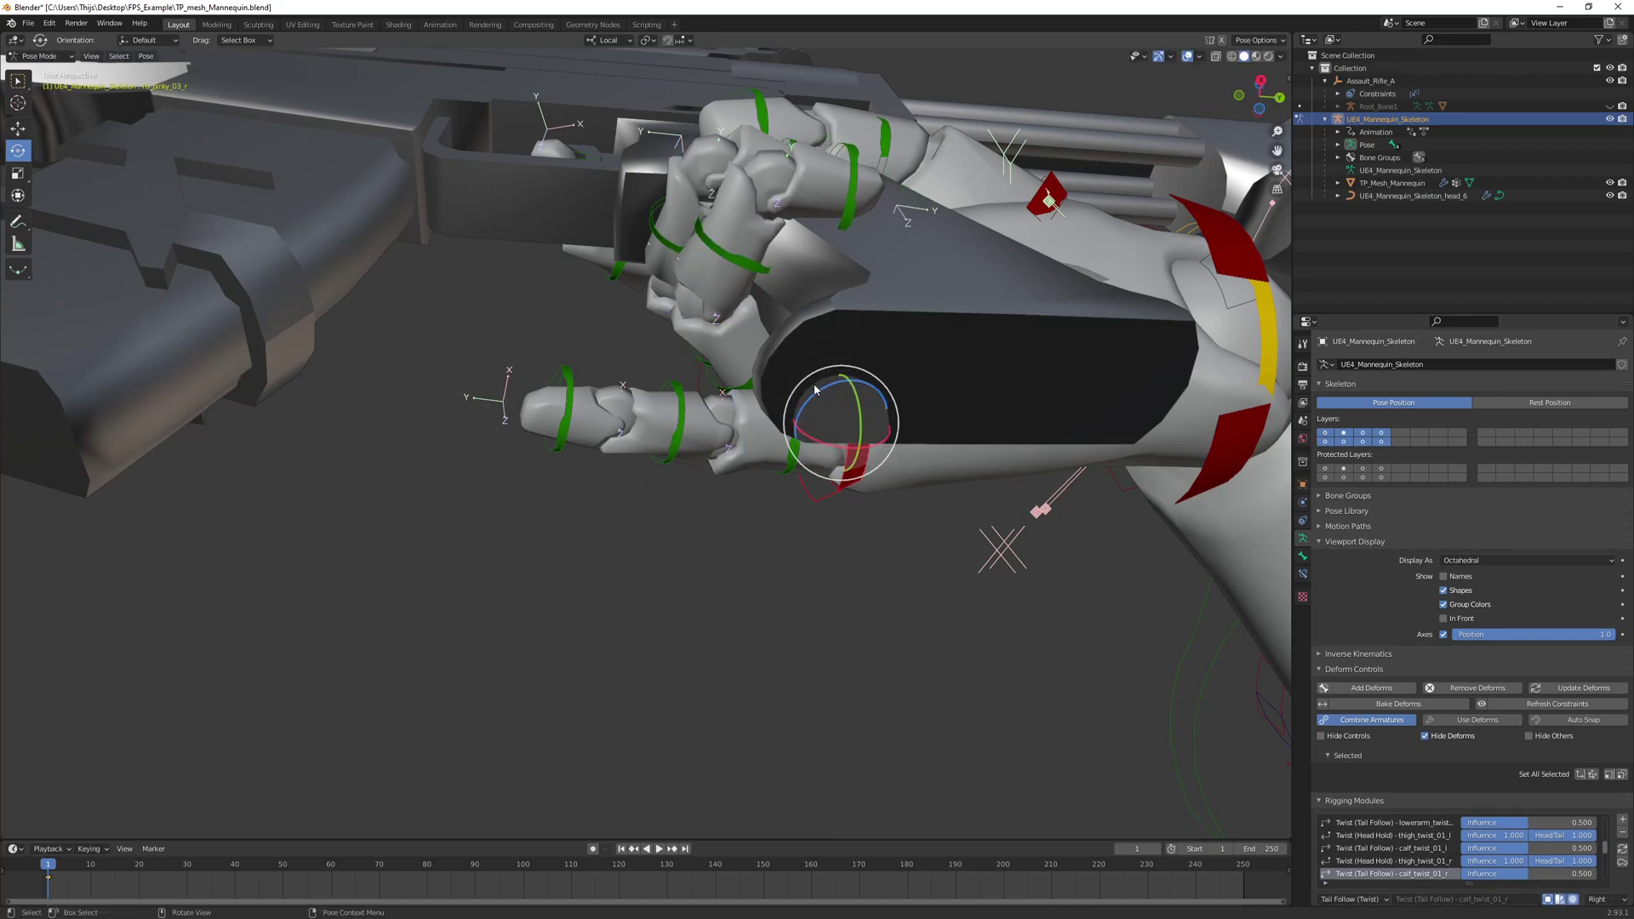
{"action": "left_click_drag", "start_coordinate": [841, 382], "coordinate": [845, 361]}
{"action": "left_click", "coordinate": [863, 208]}
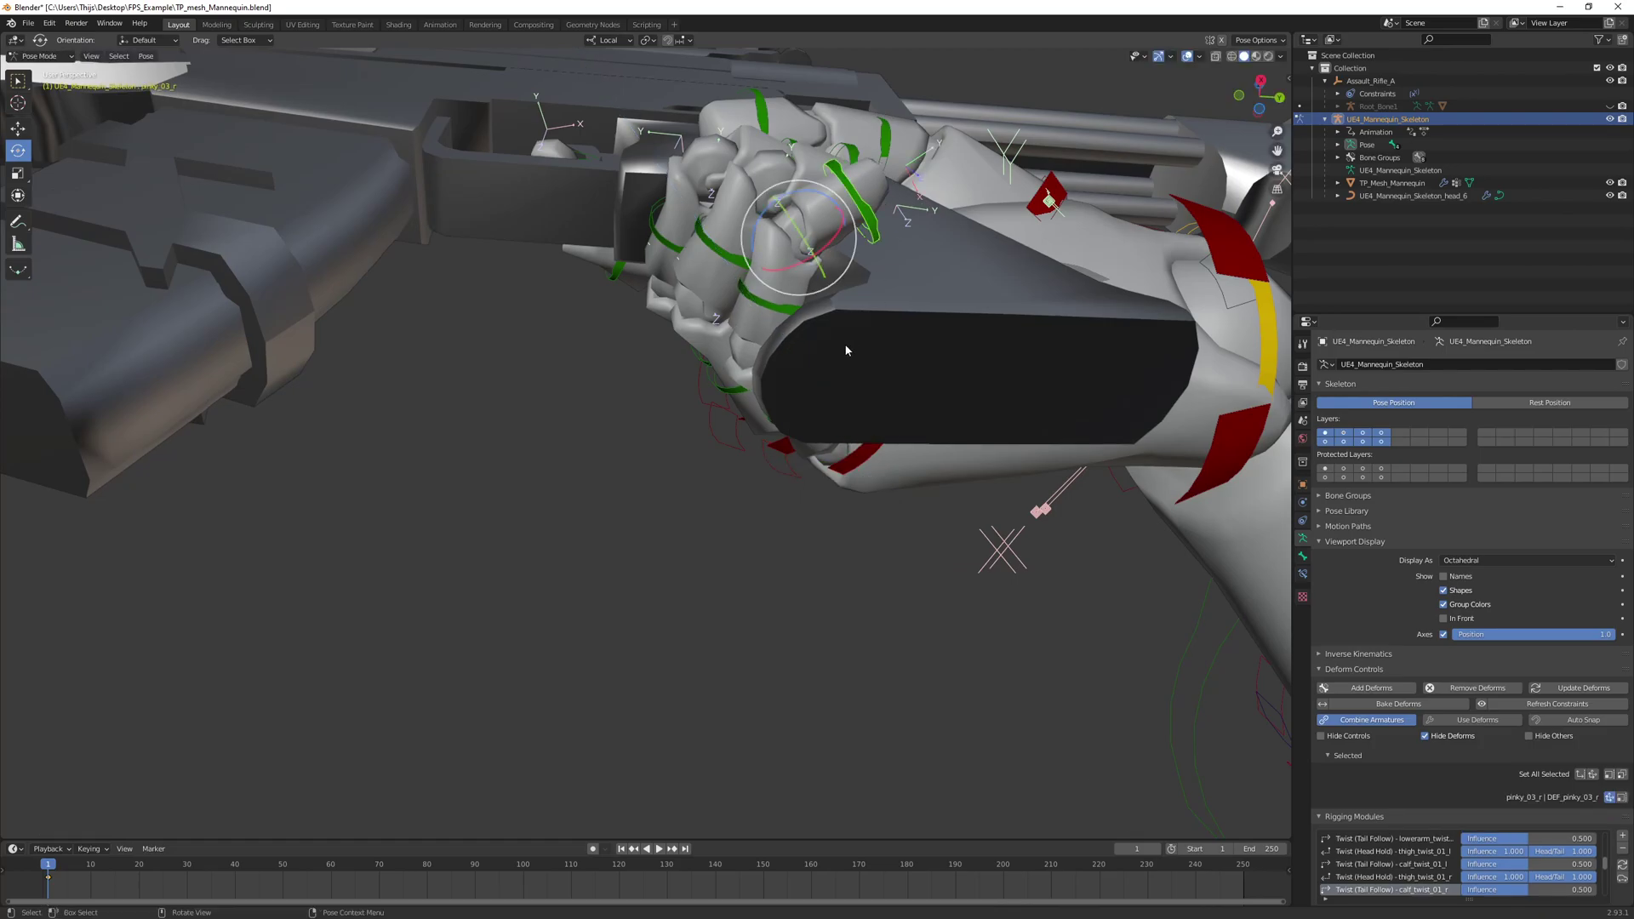
{"action": "left_click_drag", "start_coordinate": [824, 197], "coordinate": [846, 216]}
{"action": "middle_click_drag", "start_coordinate": [850, 276], "coordinate": [839, 416]}
{"action": "middle_click_drag", "start_coordinate": [829, 514], "coordinate": [663, 733]}
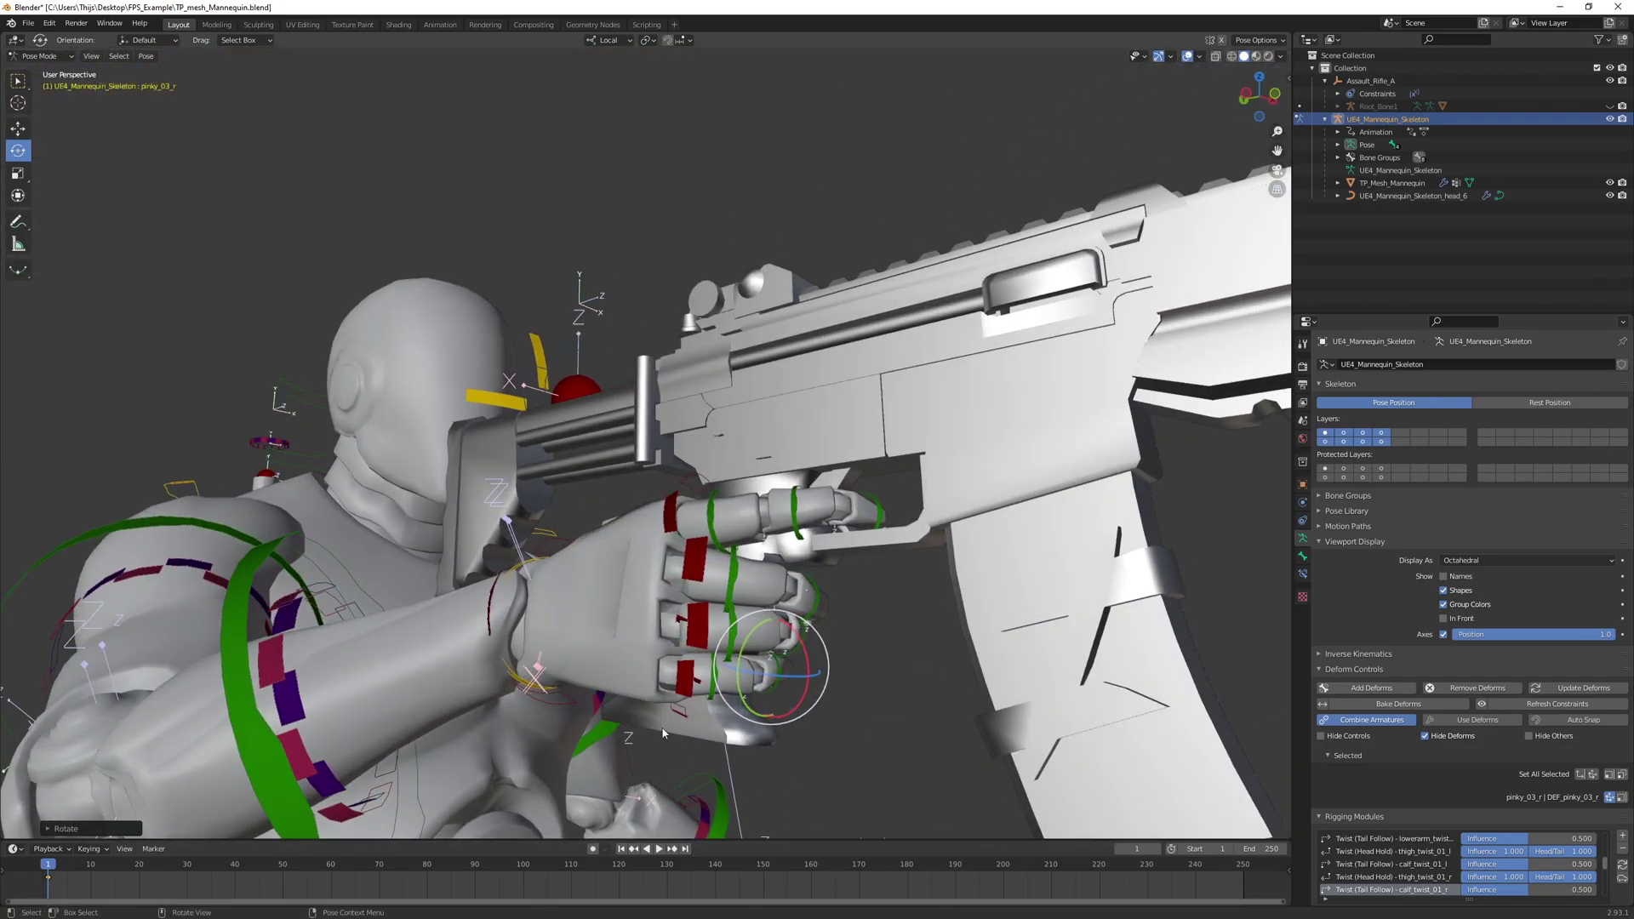
Adjust the right middle finger's fit on the pistol grip with the TB_middle_03_r control, undoing the first rotation
{"action": "left_click", "coordinate": [696, 574]}
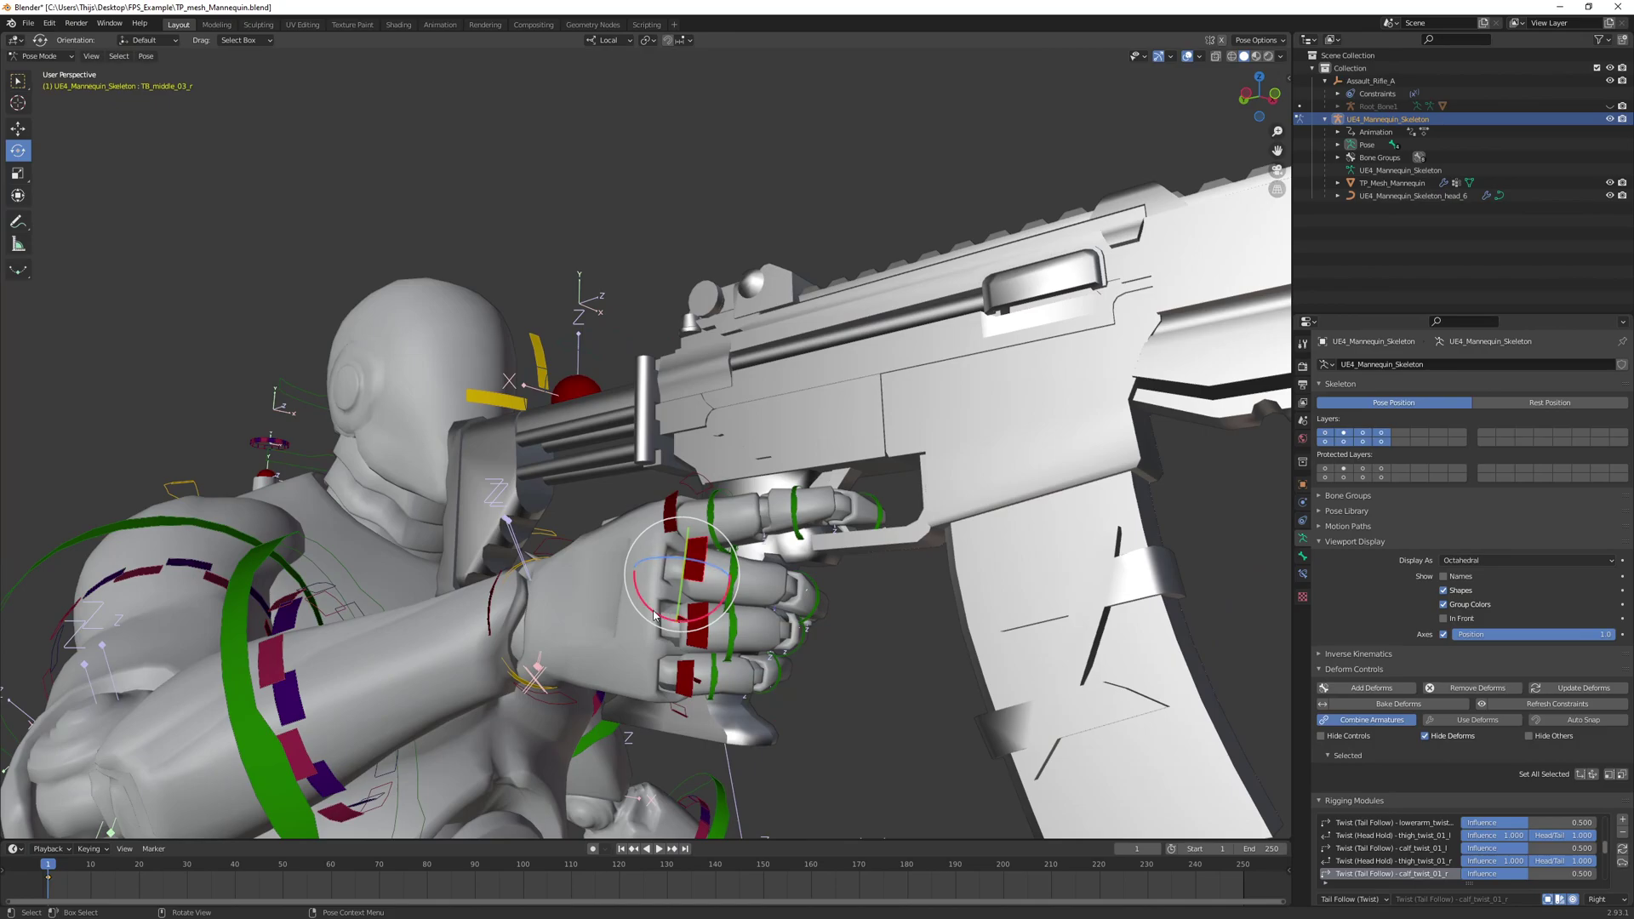
{"action": "left_click_drag", "start_coordinate": [656, 619], "coordinate": [723, 586]}
{"action": "key", "text": "ctrl+z"}
{"action": "middle_click_drag", "start_coordinate": [723, 586], "coordinate": [809, 595]}
{"action": "left_click_drag", "start_coordinate": [875, 552], "coordinate": [873, 536]}
{"action": "middle_click_drag", "start_coordinate": [877, 540], "coordinate": [772, 601]}
Select all bones and insert a Location & Rotation keyframe at frame 1
{"action": "key", "text": "a"}
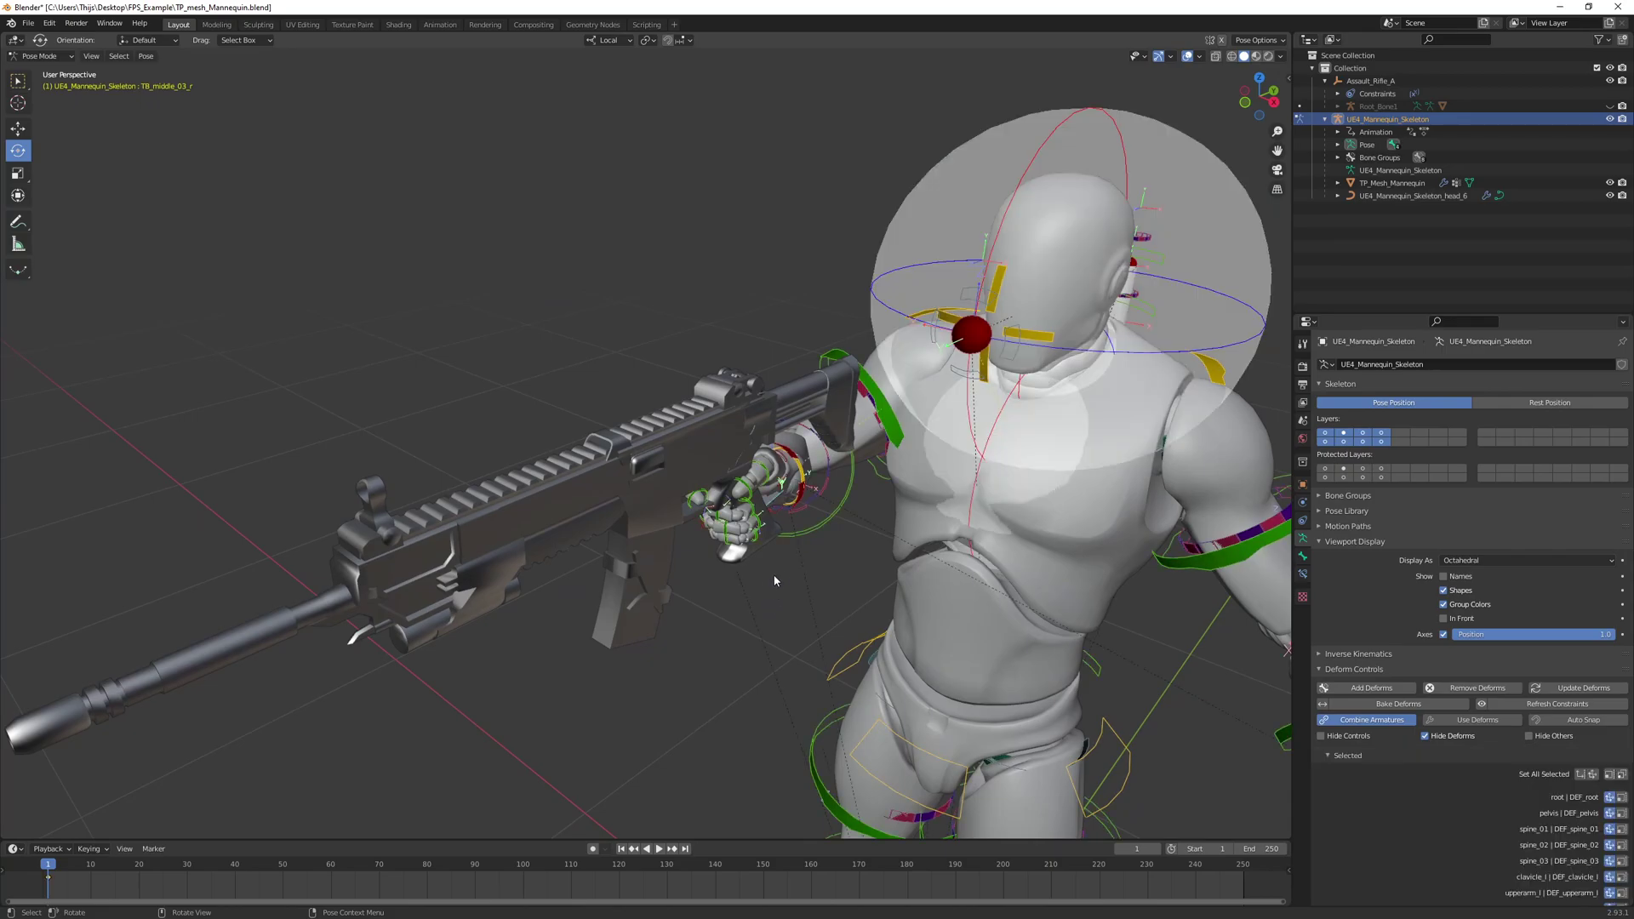
{"action": "key", "text": "i"}
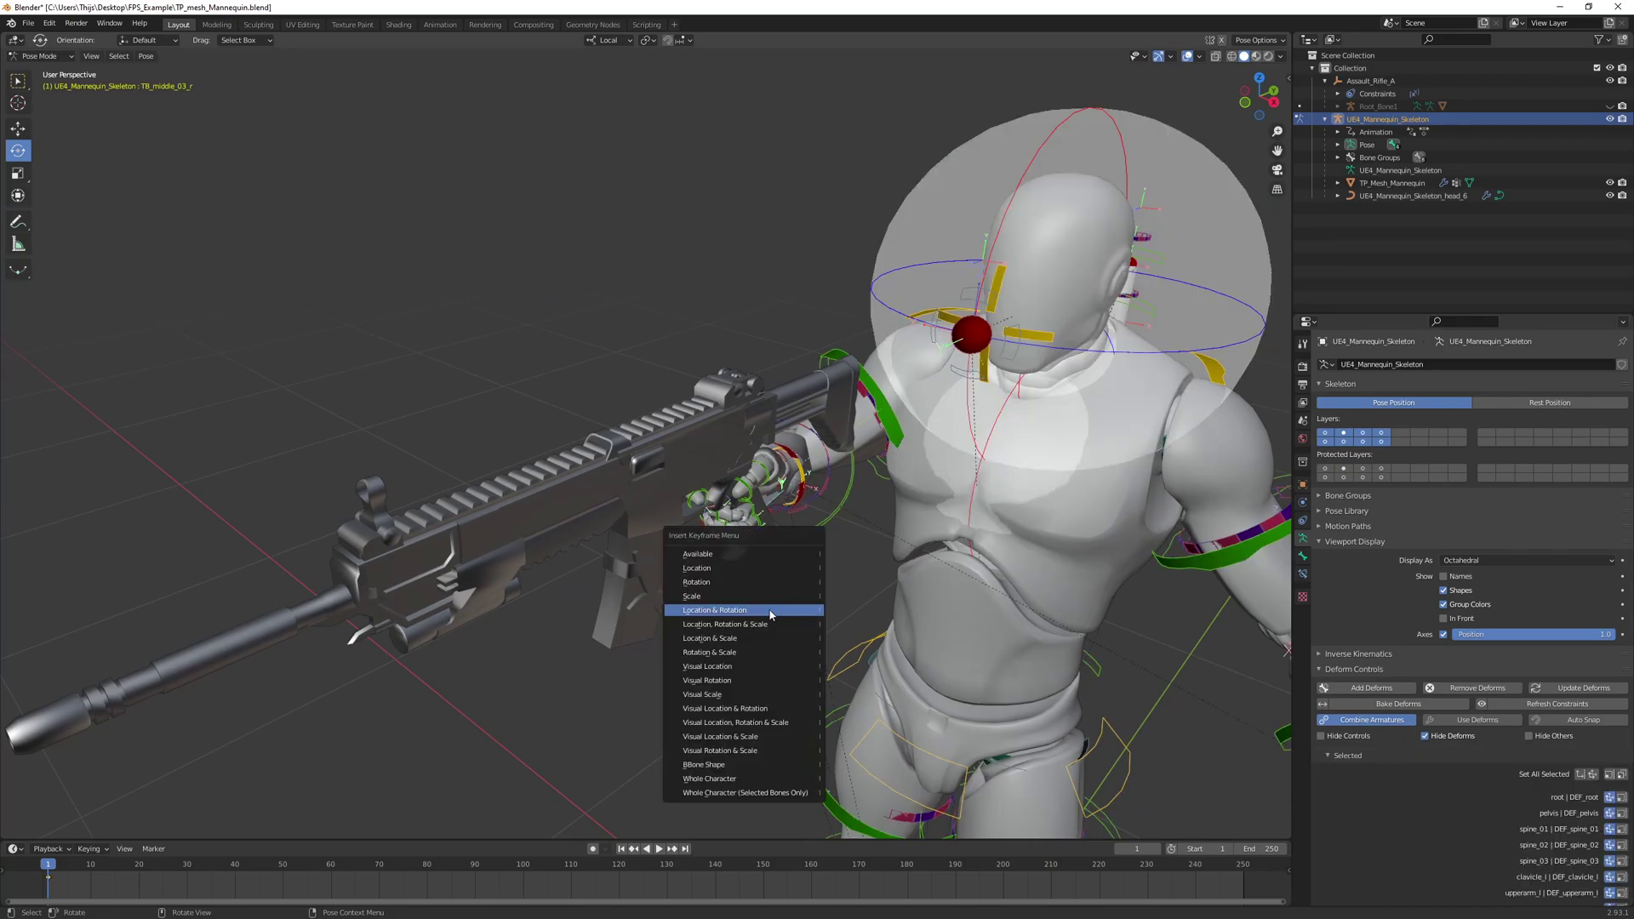
{"action": "left_click", "coordinate": [771, 610]}
{"action": "middle_click_drag", "start_coordinate": [811, 589], "coordinate": [787, 490]}
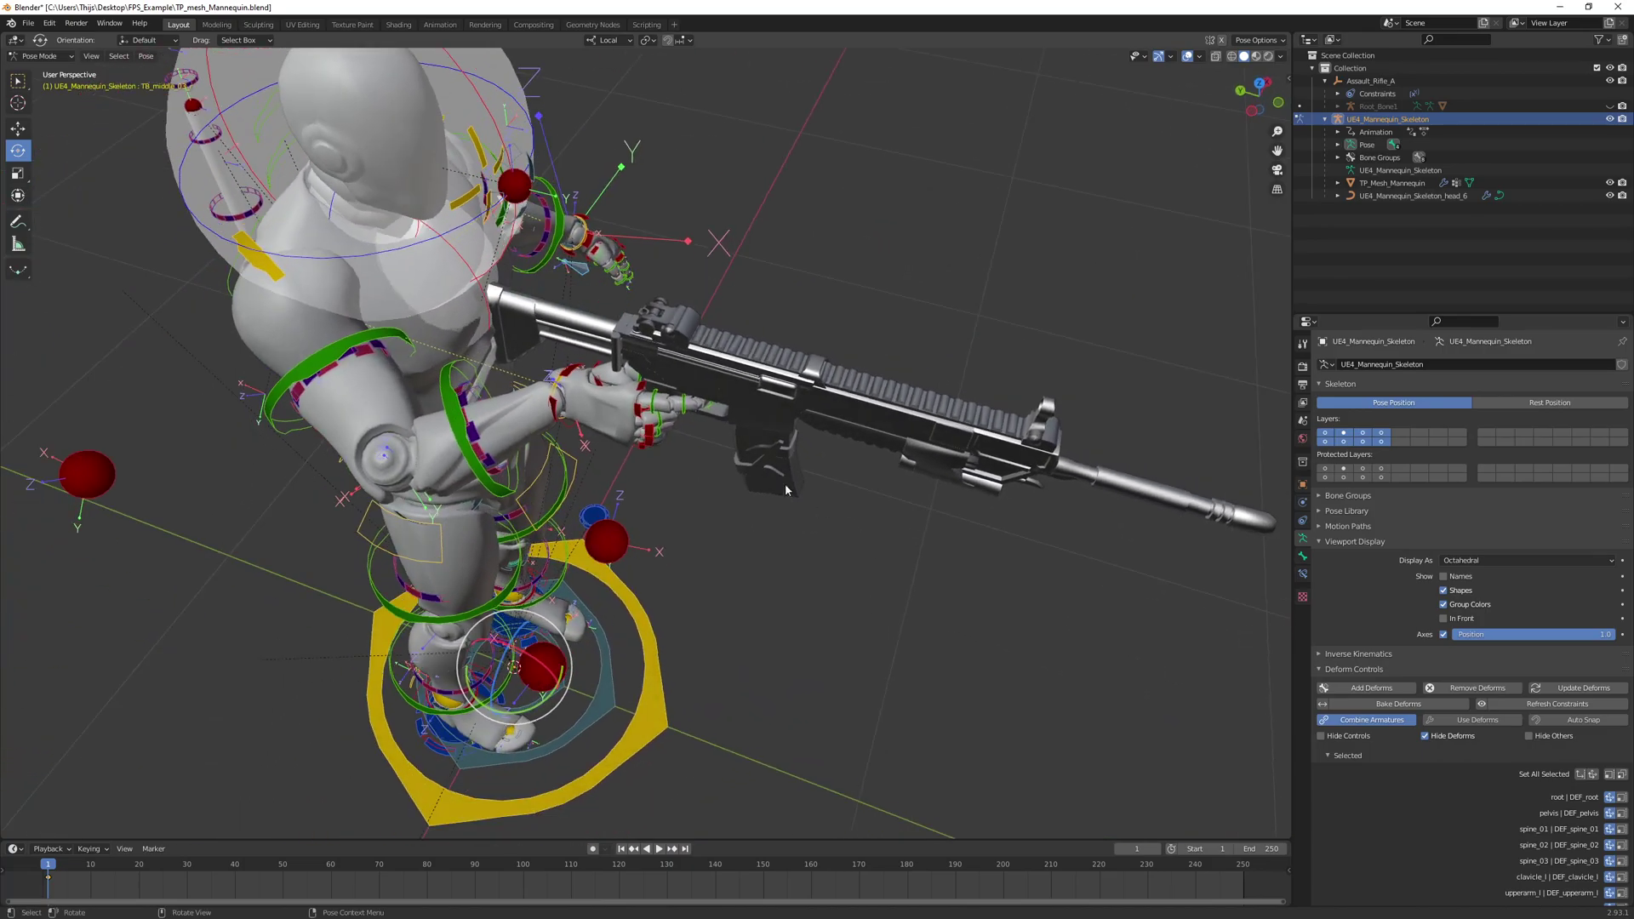
Set the transform orientation to Global and move the right hand control TB_hand_r along X toward the body's centre
{"action": "left_click", "coordinate": [569, 375]}
{"action": "middle_click_drag", "start_coordinate": [569, 375], "coordinate": [460, 368]}
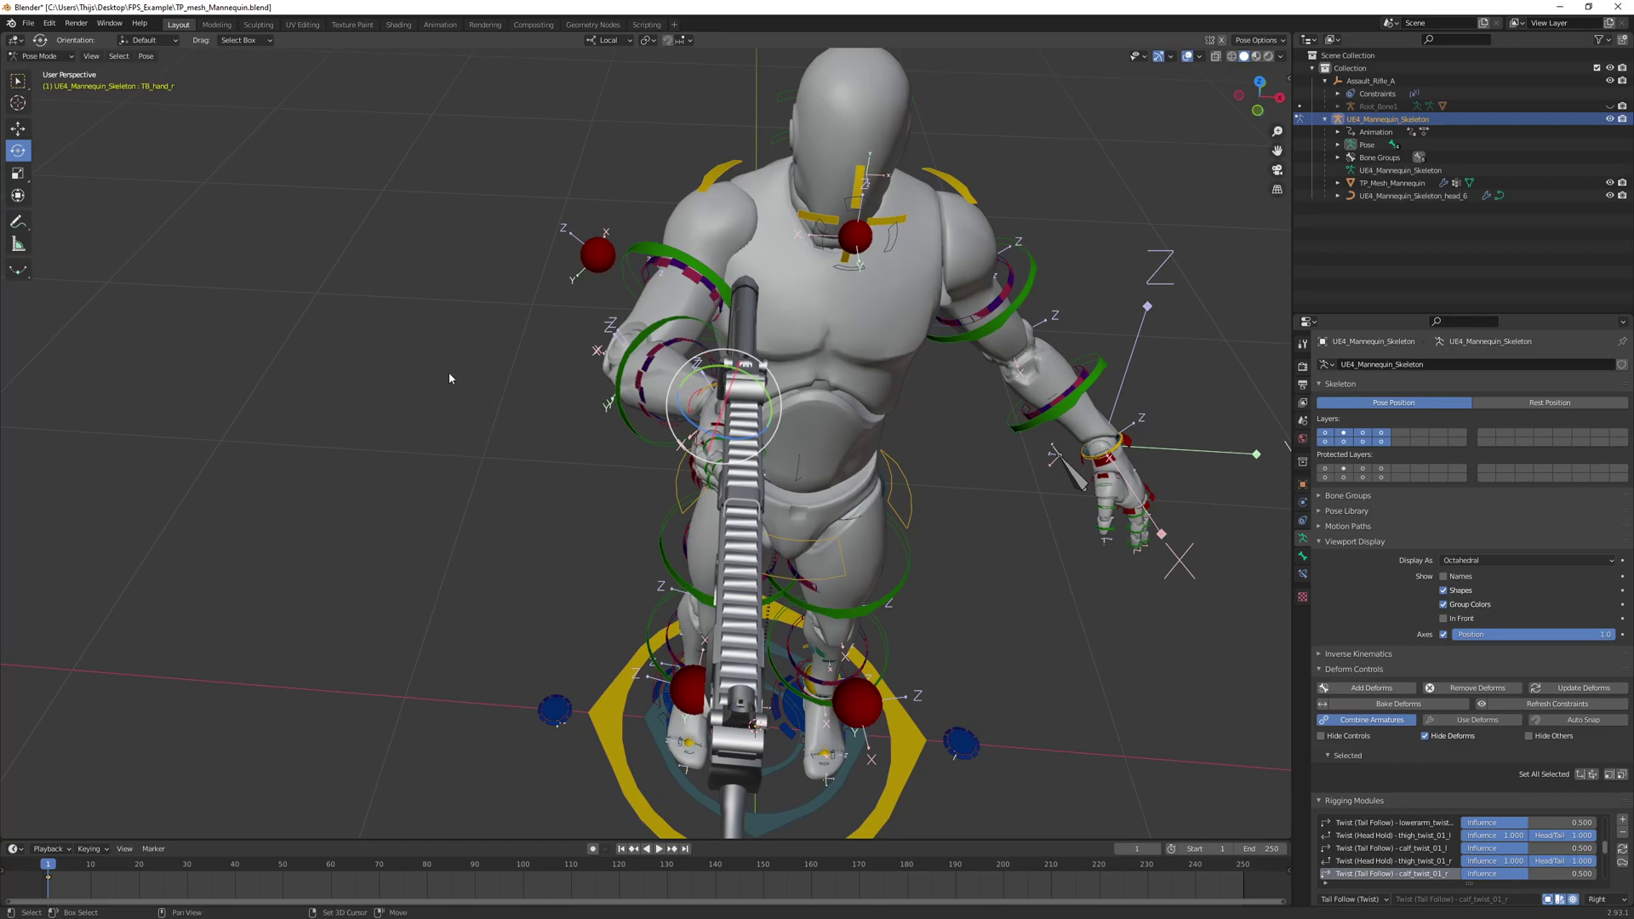
{"action": "key", "text": "shift+space"}
{"action": "left_click", "coordinate": [420, 363]}
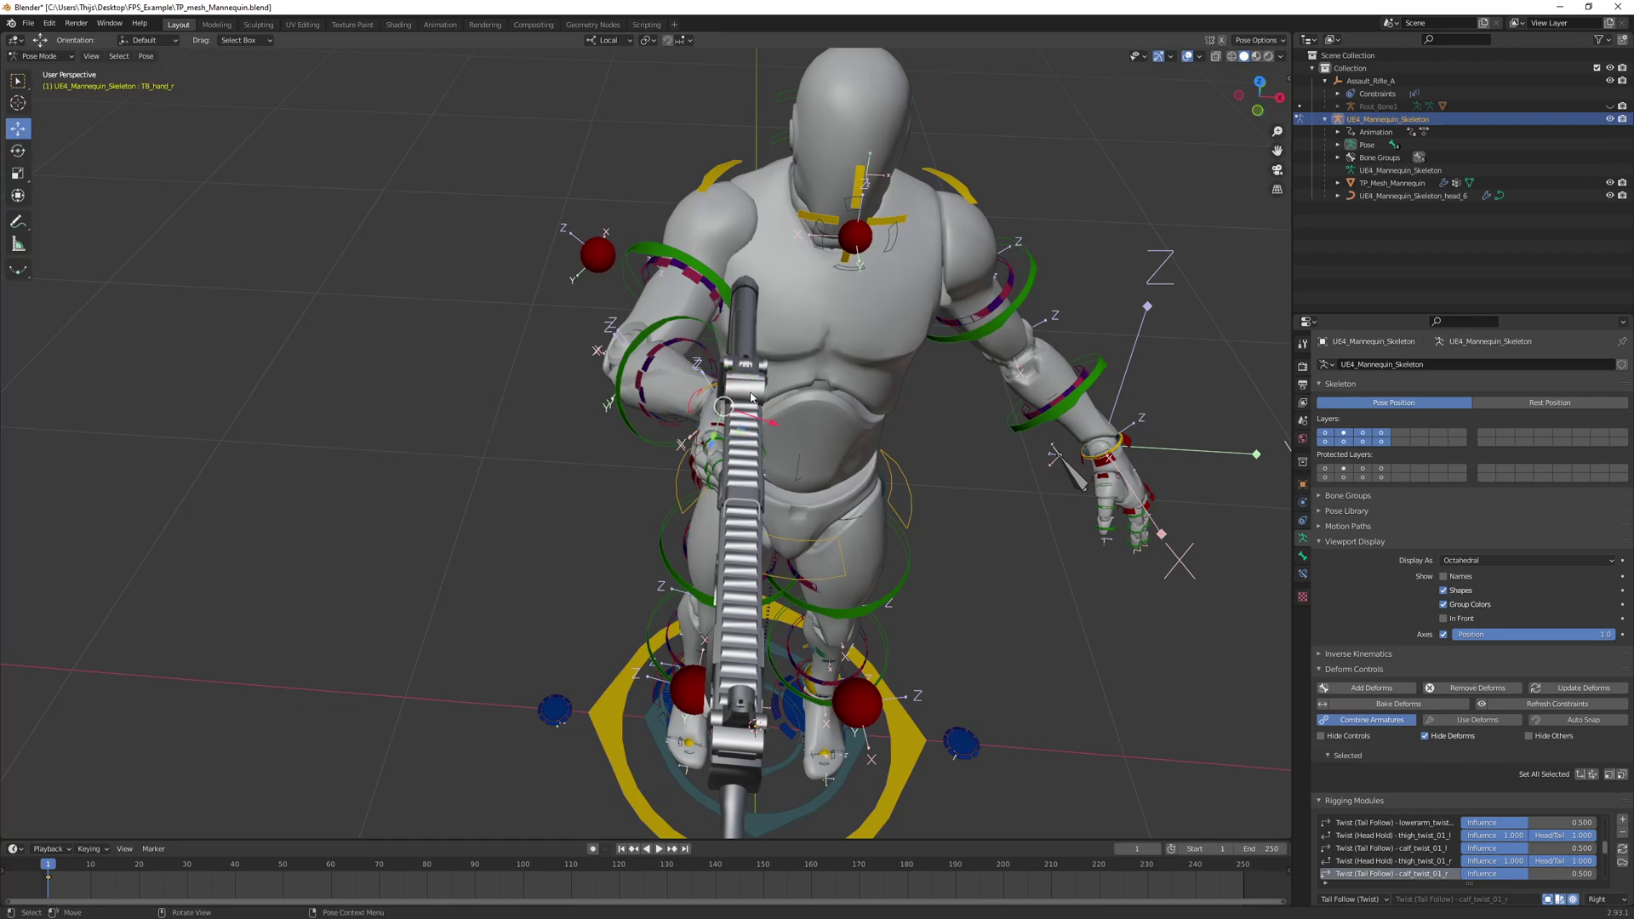
{"action": "left_click", "coordinate": [613, 41]}
{"action": "left_click", "coordinate": [599, 84]}
{"action": "left_click_drag", "start_coordinate": [774, 415], "coordinate": [811, 410]}
{"action": "mouse_move", "coordinate": [848, 414]}
{"action": "middle_mouse_down"}
{"action": "mouse_move", "coordinate": [815, 379]}
{"action": "mouse_move", "coordinate": [828, 435]}
{"action": "middle_mouse_up"}
{"action": "key", "text": "g"}
{"action": "key", "text": "x"}
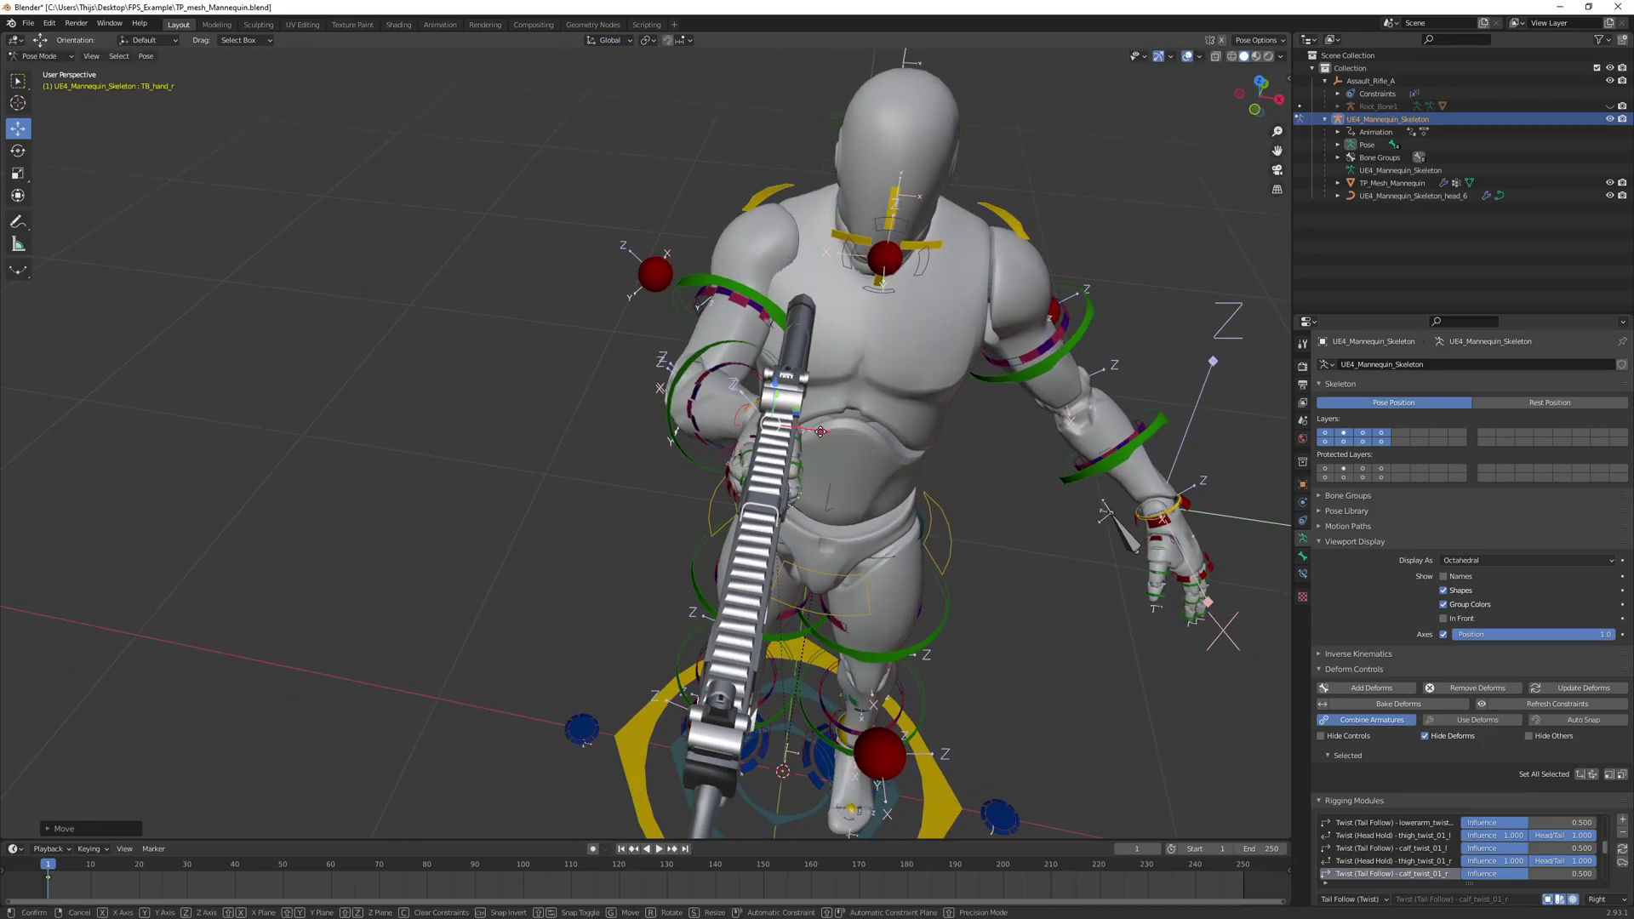
{"action": "left_click_drag", "start_coordinate": [814, 432], "coordinate": [816, 432]}
Move TB_hand_r about 0.064 m along the global Y axis to bring the rifle stock closer to the shoulder
{"action": "middle_click_drag", "start_coordinate": [834, 439], "coordinate": [764, 497]}
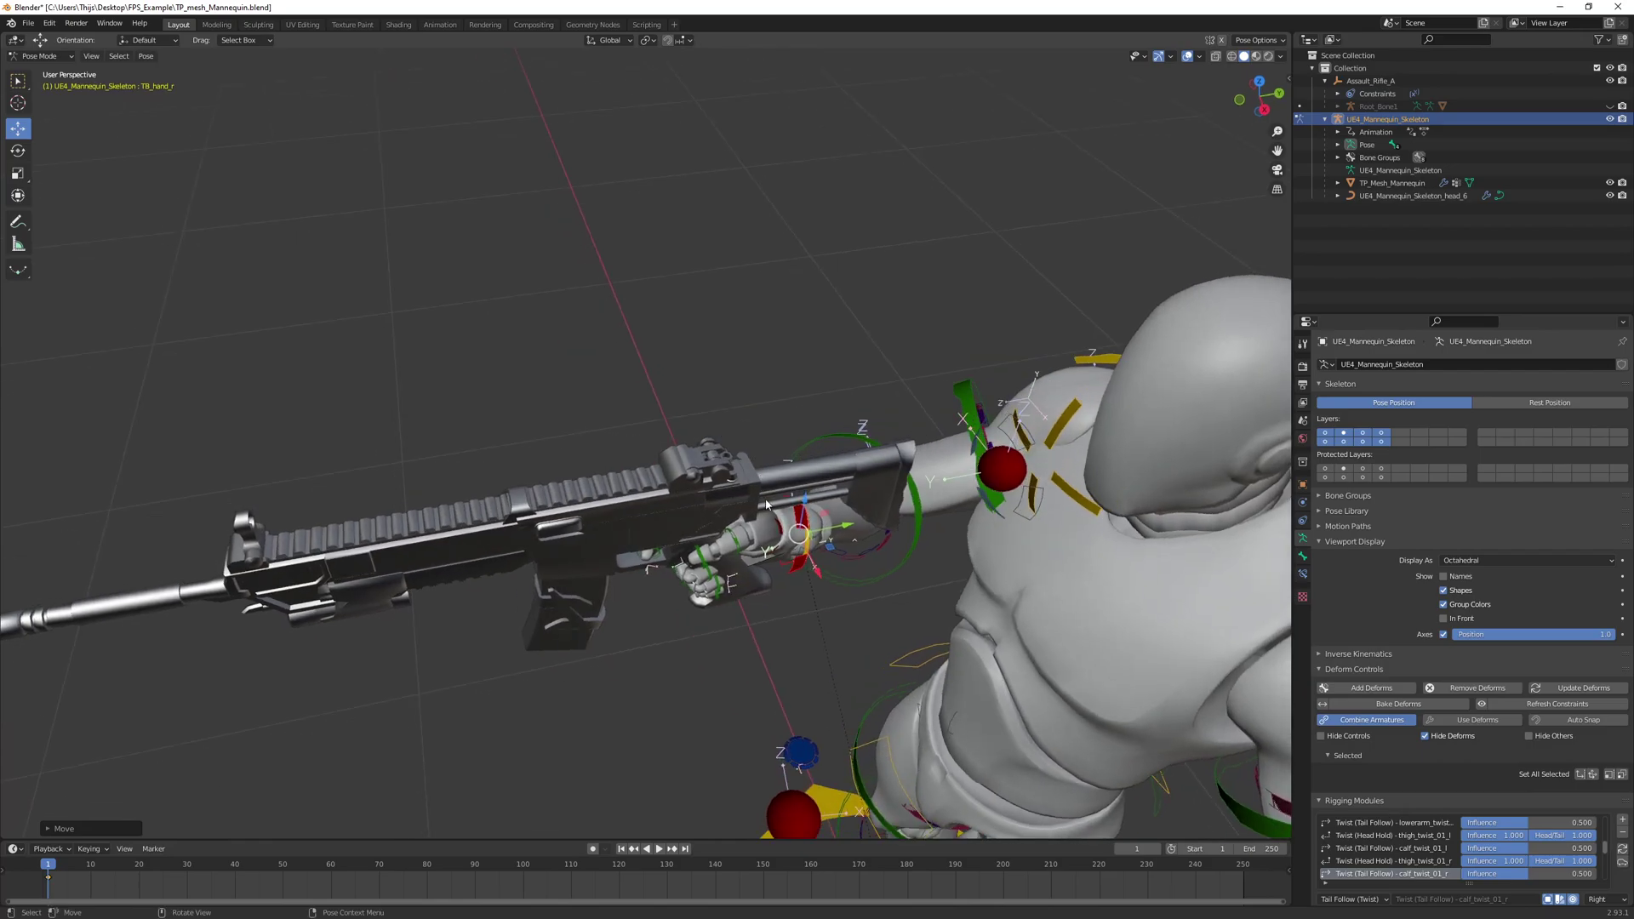
{"action": "key", "text": "g"}
{"action": "key", "text": "y"}
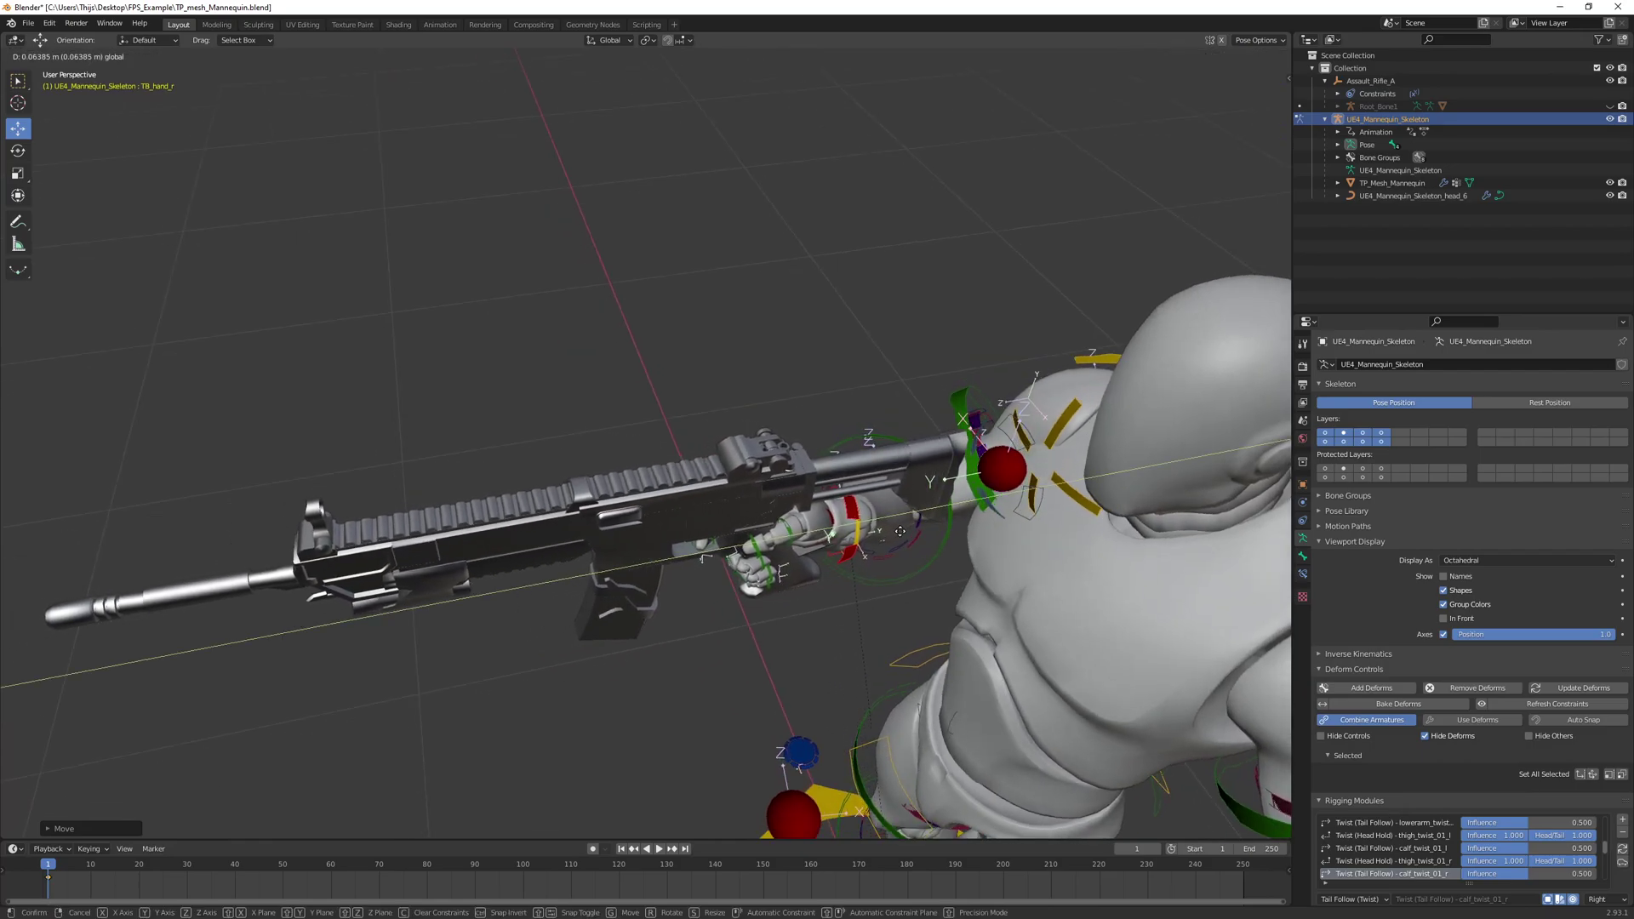
{"action": "left_click", "coordinate": [902, 532]}
Move the left hand control TB_hand_l from beside the body to in front of the torso, beneath the rifle
{"action": "middle_click_drag", "start_coordinate": [902, 532], "coordinate": [748, 280]}
{"action": "scroll", "coordinate": [748, 279], "scroll_direction": "down", "scroll_amount": 2}
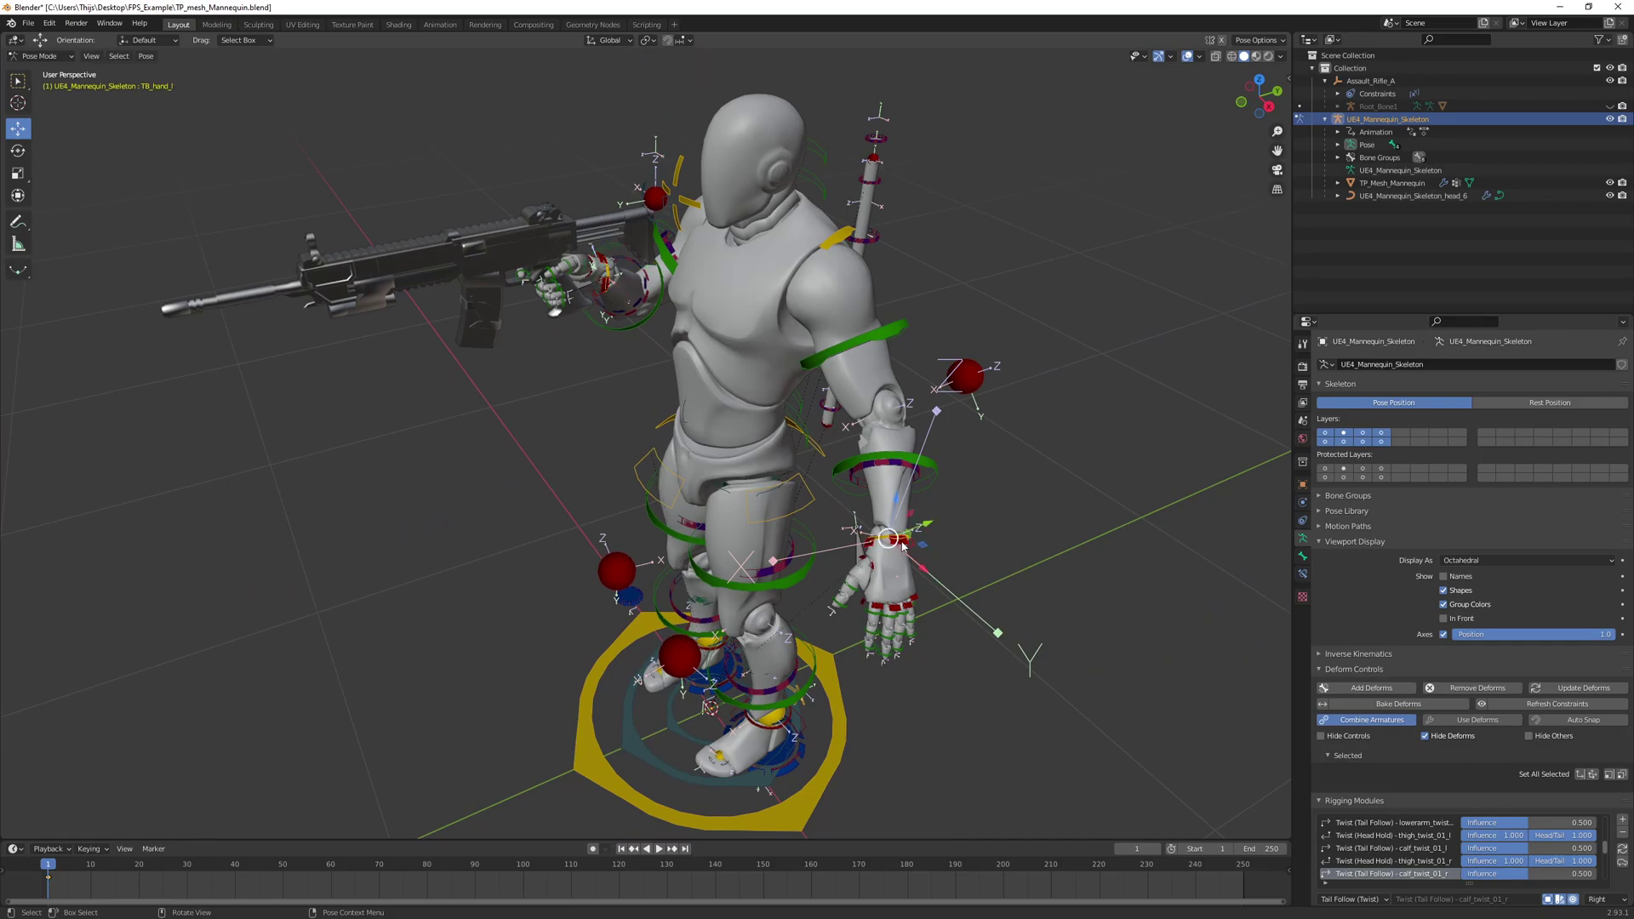
{"action": "middle_click_drag", "start_coordinate": [880, 540], "coordinate": [856, 368]}
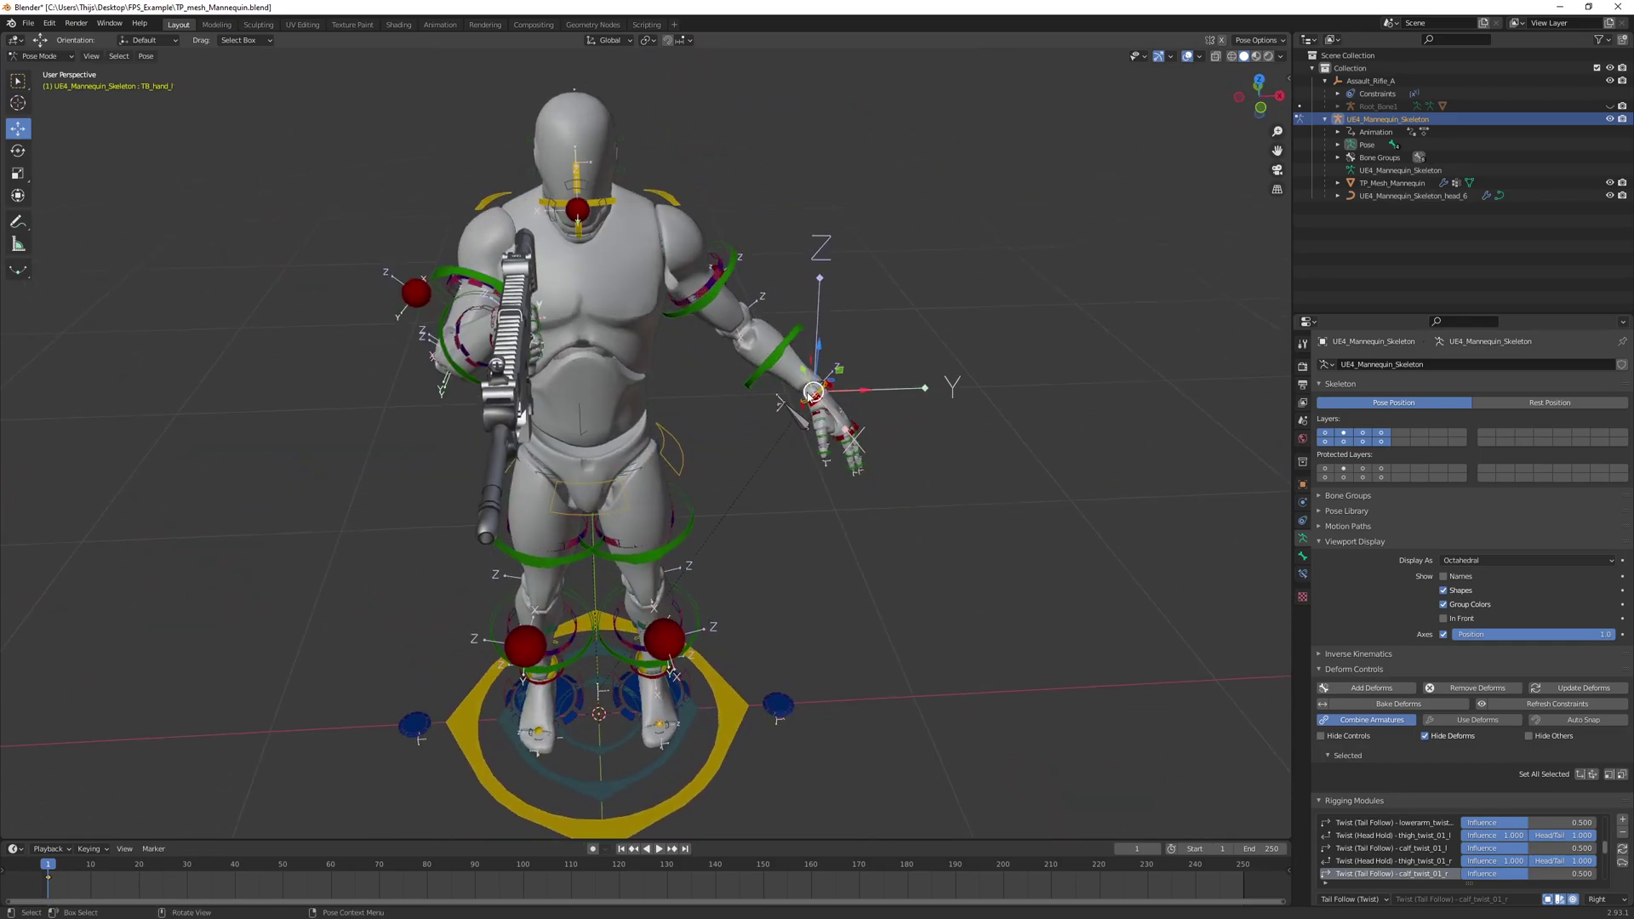
{"action": "left_click_drag", "start_coordinate": [832, 383], "coordinate": [703, 453]}
{"action": "middle_click_drag", "start_coordinate": [704, 453], "coordinate": [589, 444]}
{"action": "left_click_drag", "start_coordinate": [671, 449], "coordinate": [655, 374]}
{"action": "middle_click_drag", "start_coordinate": [655, 375], "coordinate": [718, 405]}
{"action": "left_click_drag", "start_coordinate": [722, 399], "coordinate": [628, 381]}
Rotate the left hand control TB_hand_l to orient the palm for supporting the rifle from below
{"action": "key", "text": "shift+space"}
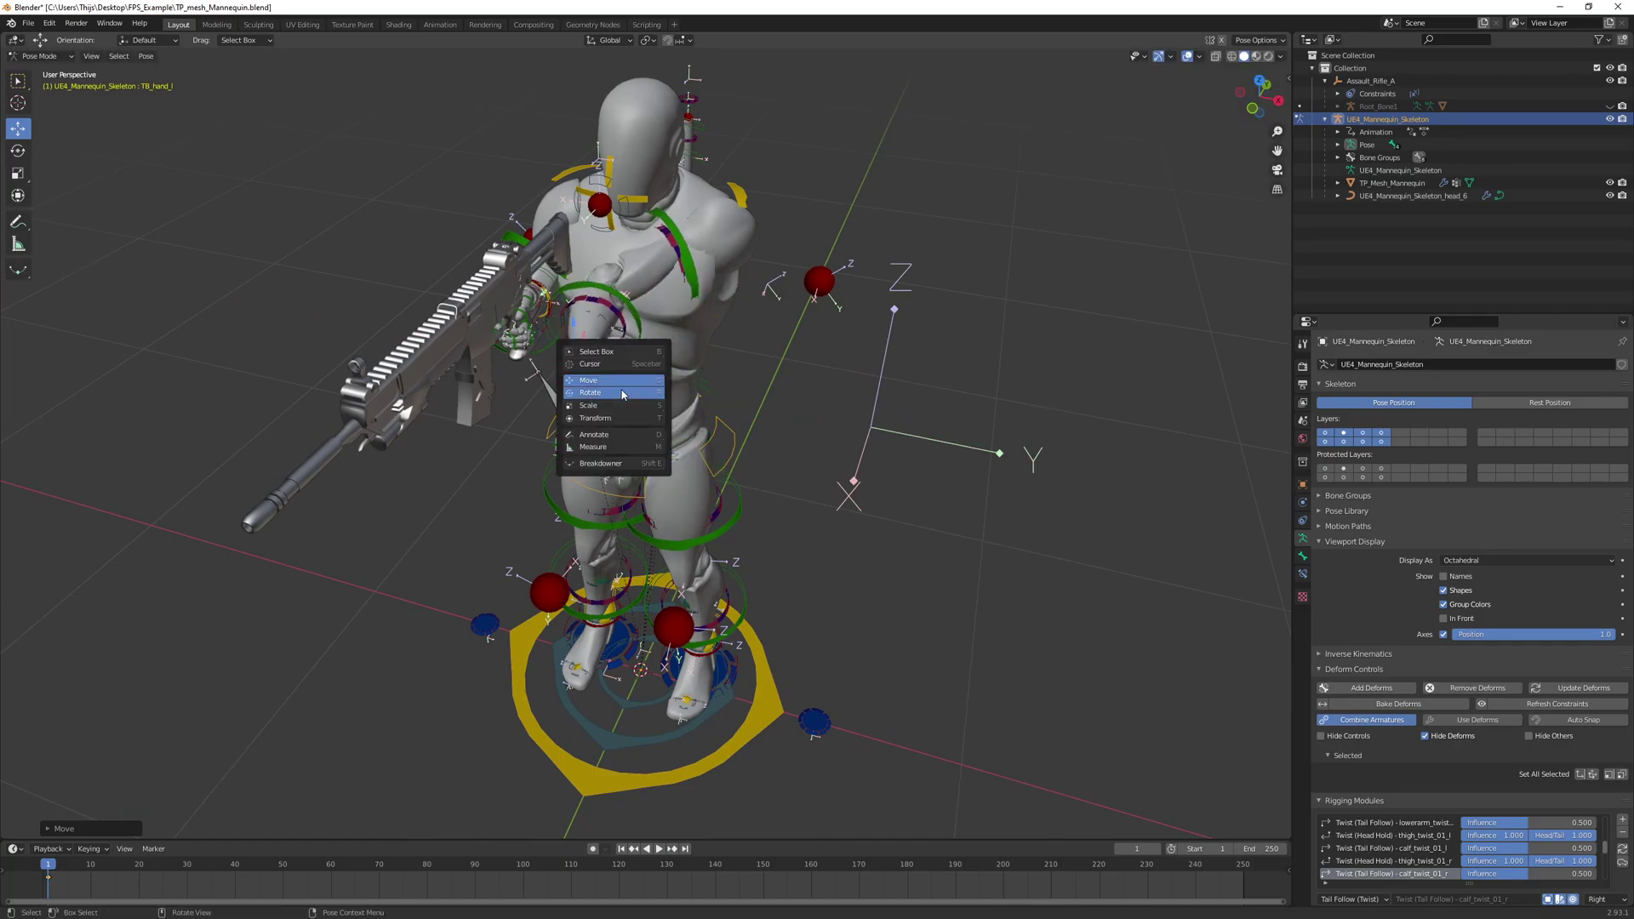
{"action": "left_click", "coordinate": [622, 394]}
{"action": "middle_click_drag", "start_coordinate": [622, 394], "coordinate": [601, 344]}
{"action": "mouse_move", "coordinate": [558, 342]}
{"action": "left_mouse_down"}
{"action": "mouse_move", "coordinate": [612, 301]}
{"action": "mouse_move", "coordinate": [563, 372]}
{"action": "mouse_move", "coordinate": [575, 349]}
{"action": "left_mouse_up"}
{"action": "middle_click_drag", "start_coordinate": [575, 349], "coordinate": [918, 430]}
{"action": "middle_click_drag", "start_coordinate": [1009, 373], "coordinate": [1132, 385]}
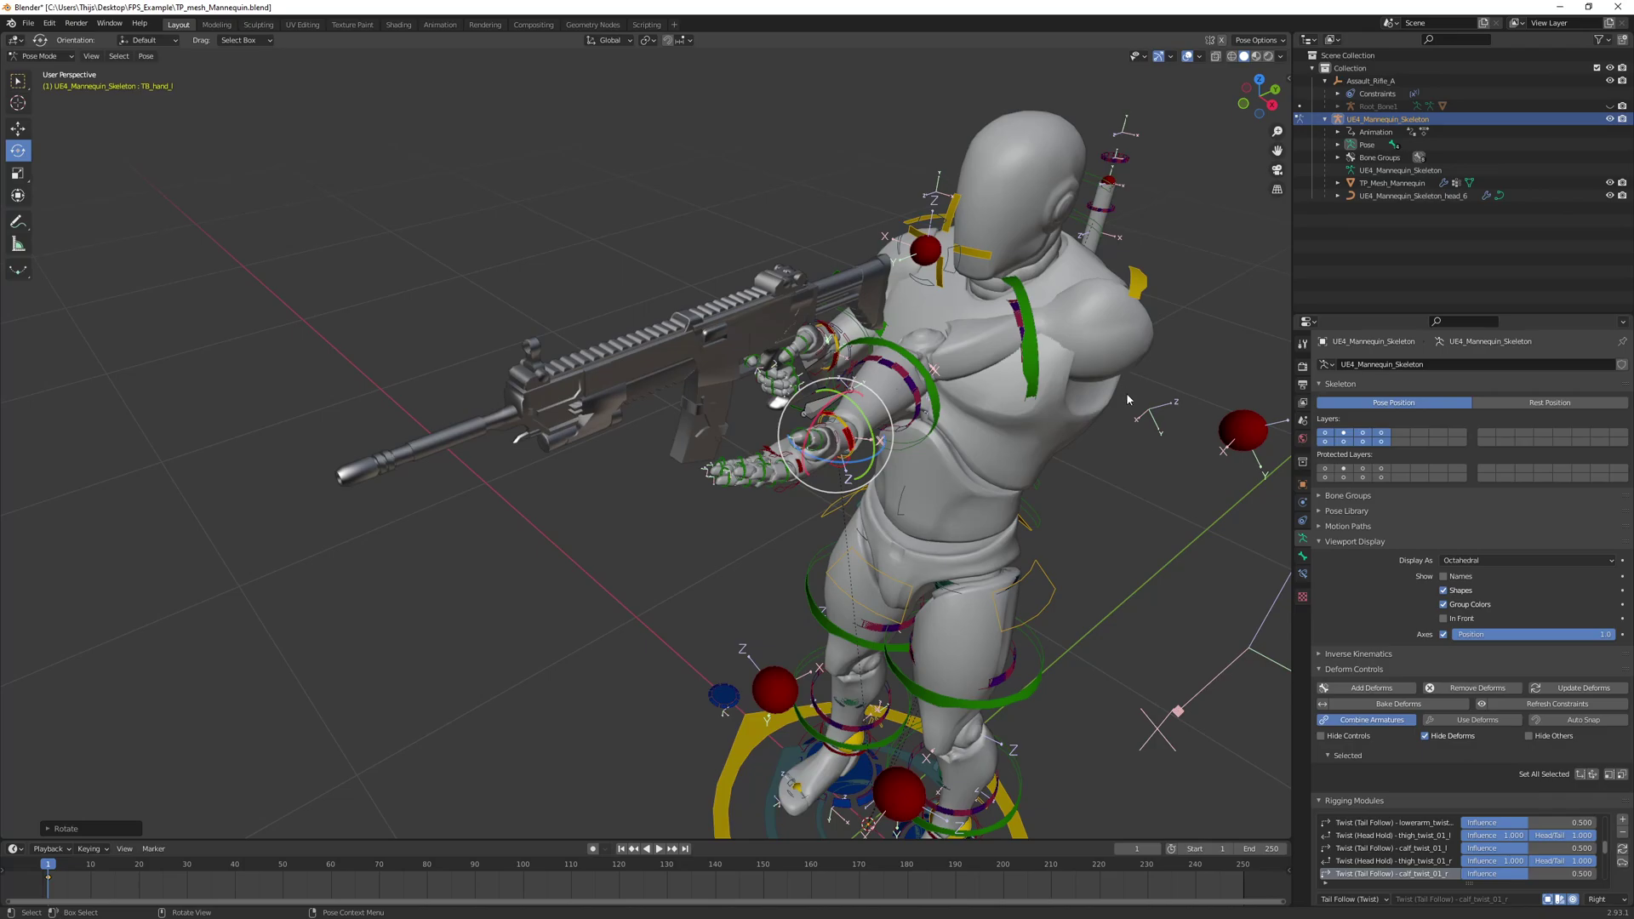
Reposition the left shoulder control TB_upperarm_l with the Move tool
{"action": "middle_click_drag", "start_coordinate": [1226, 428], "coordinate": [1138, 405], "text": "shift"}
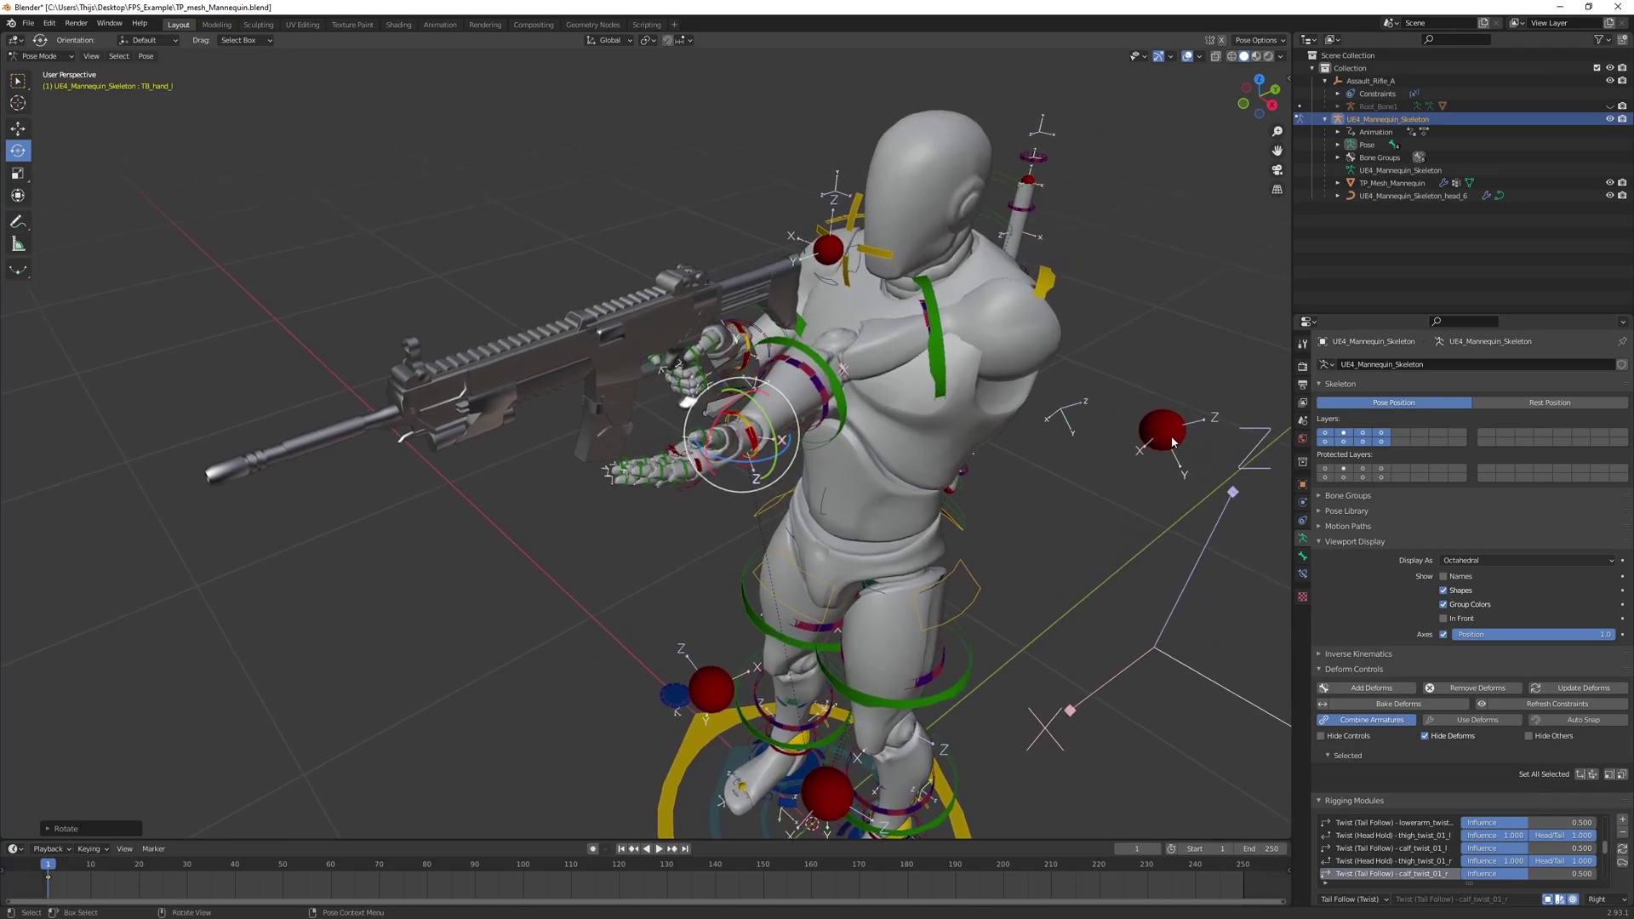
{"action": "left_click", "coordinate": [1045, 281]}
{"action": "key", "text": "shift+space"}
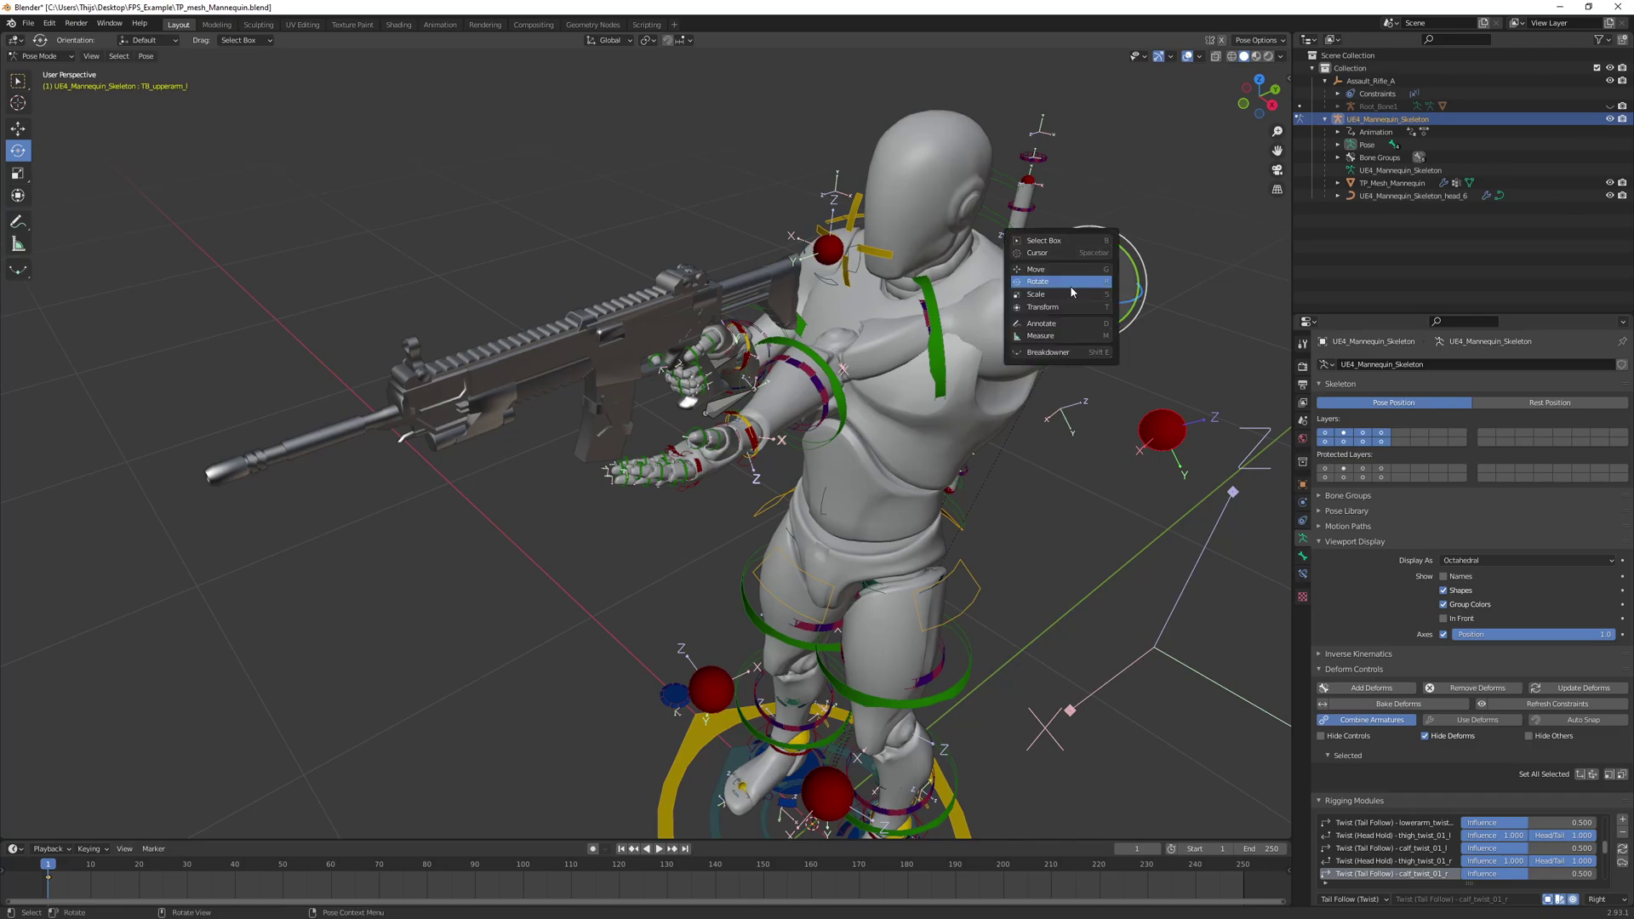
{"action": "left_click", "coordinate": [1059, 272]}
{"action": "left_click_drag", "start_coordinate": [1142, 303], "coordinate": [1249, 368]}
{"action": "middle_click_drag", "start_coordinate": [1035, 308], "coordinate": [962, 367]}
Rotate the spine_03 bone around the global Z axis to turn the upper torso
{"action": "left_click", "coordinate": [991, 416]}
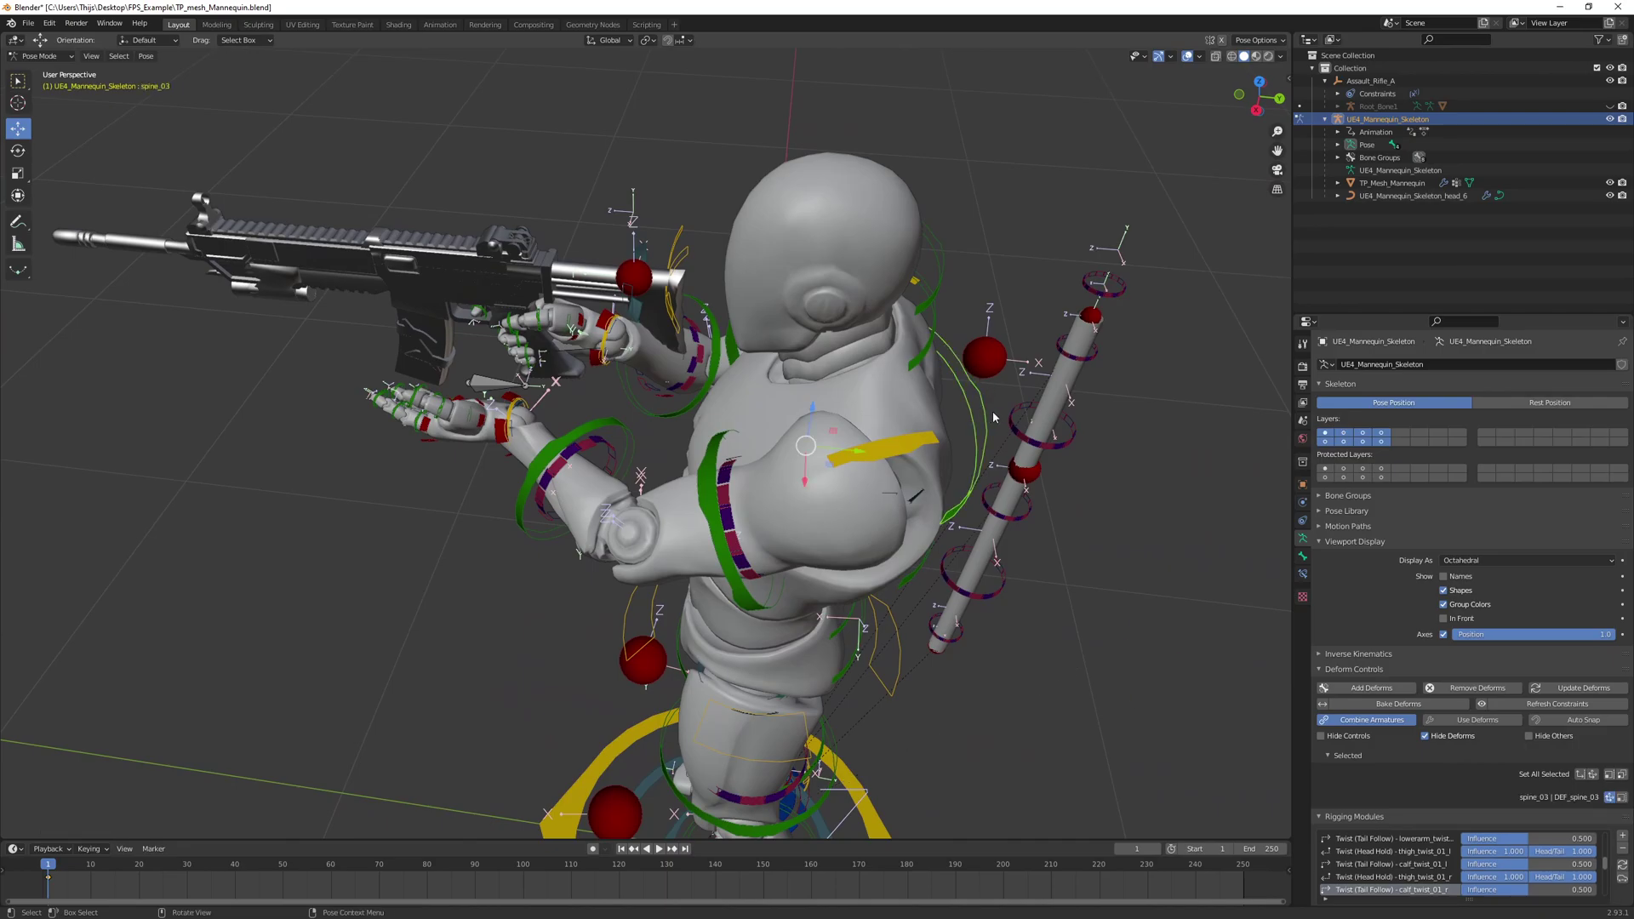
{"action": "key", "text": "shift+space"}
{"action": "left_click", "coordinate": [888, 483]}
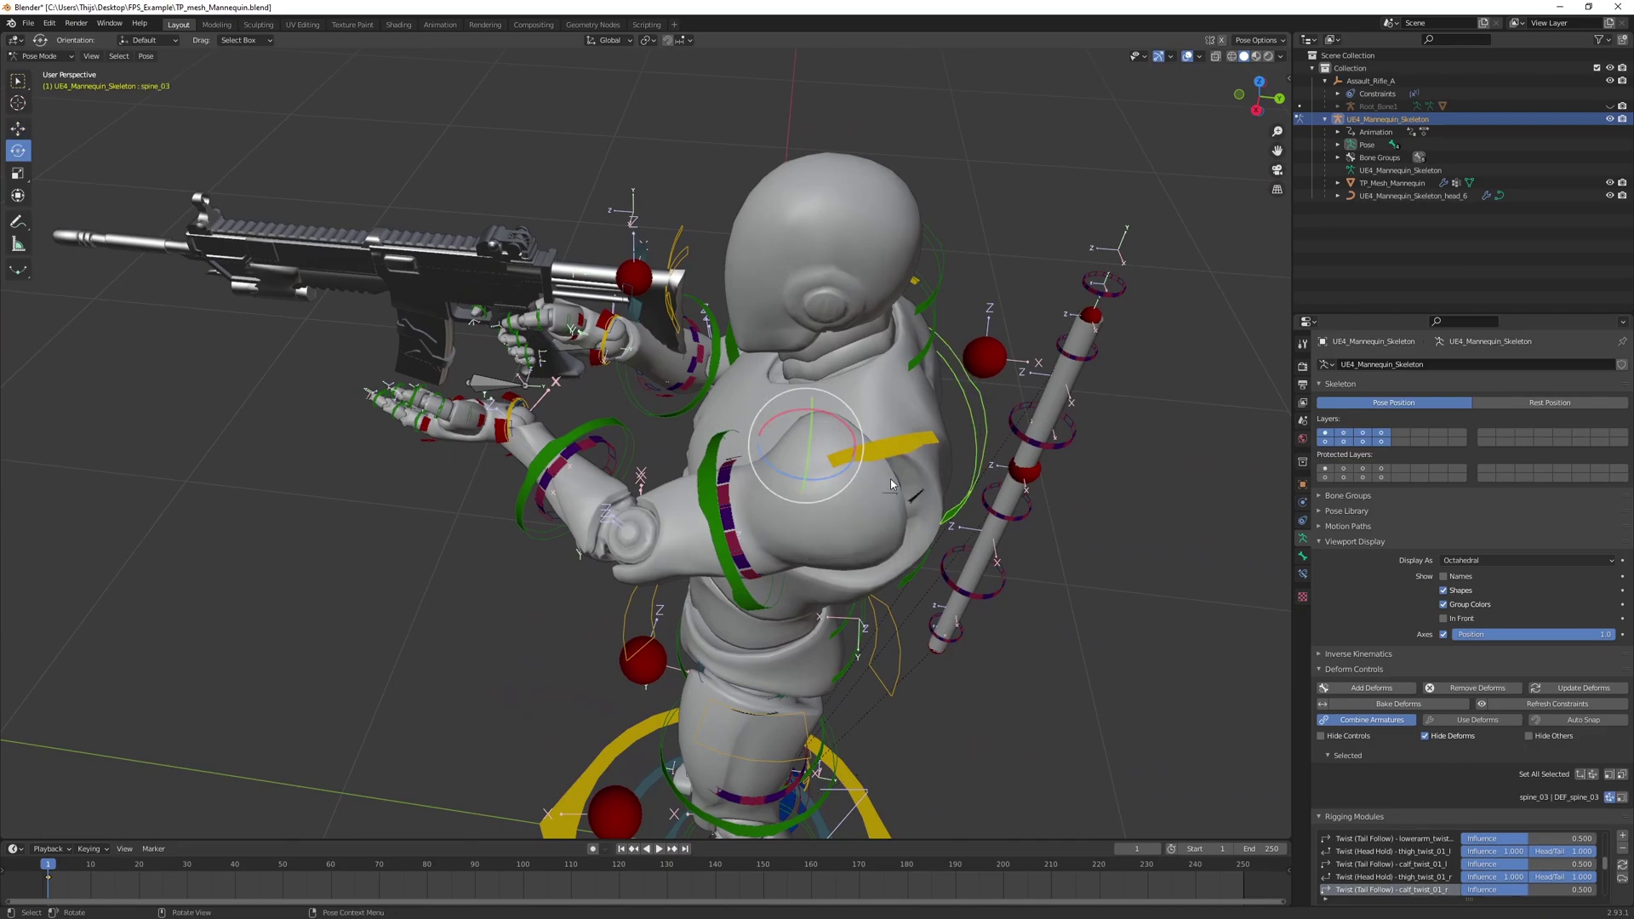
{"action": "left_click_drag", "start_coordinate": [844, 478], "coordinate": [815, 474]}
{"action": "middle_click_drag", "start_coordinate": [815, 473], "coordinate": [869, 354]}
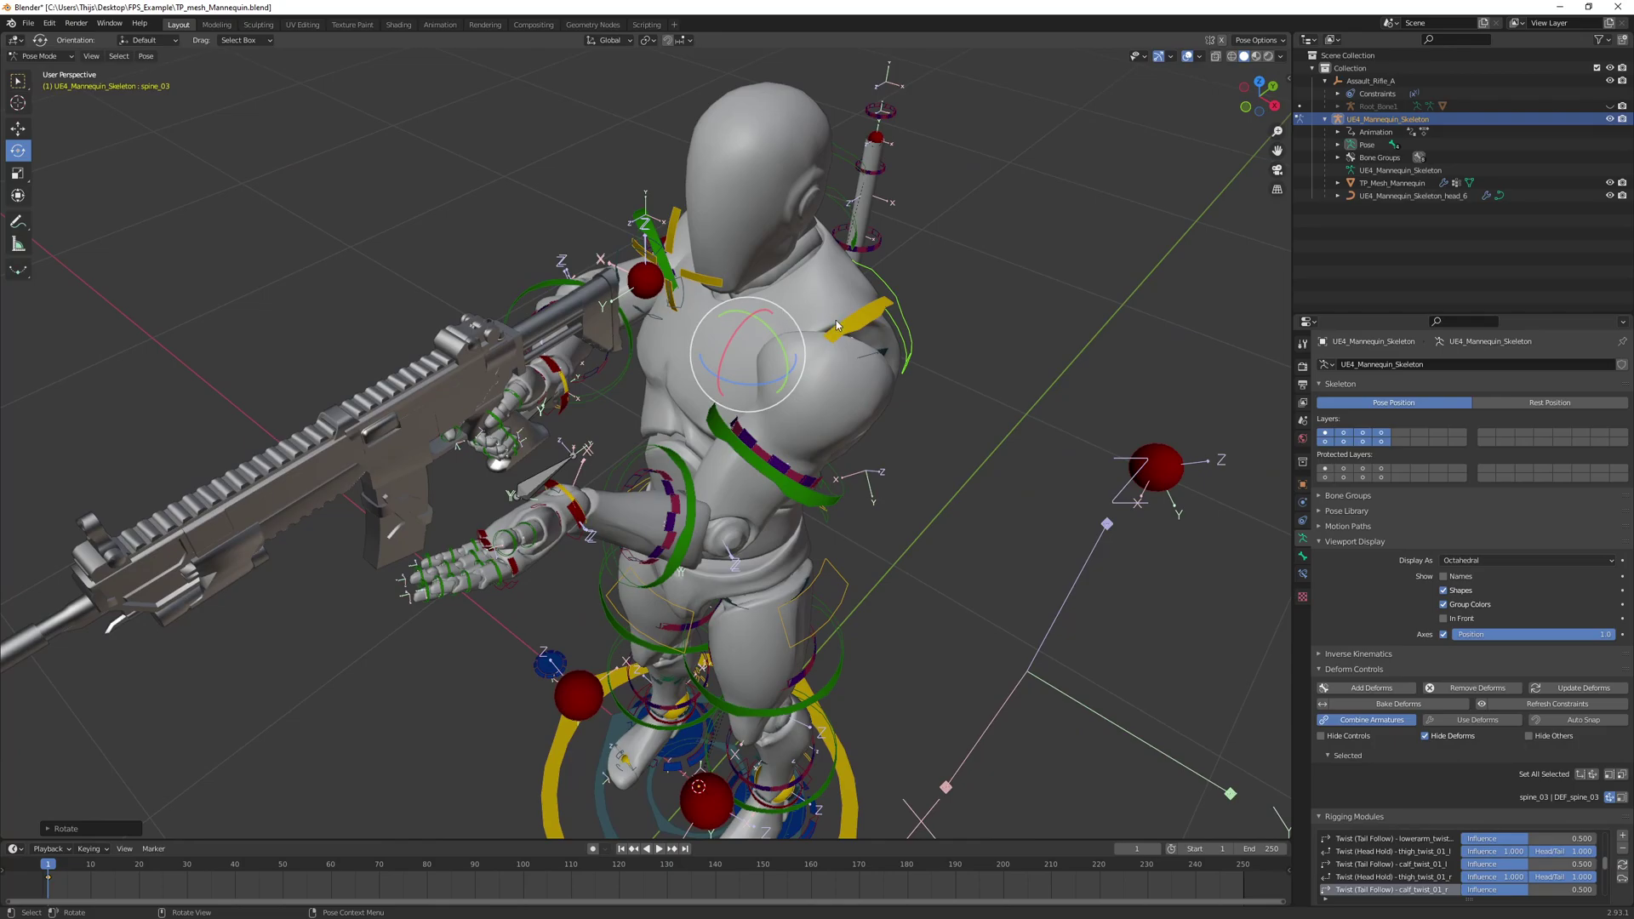
{"action": "middle_click_drag", "start_coordinate": [822, 341], "coordinate": [866, 414]}
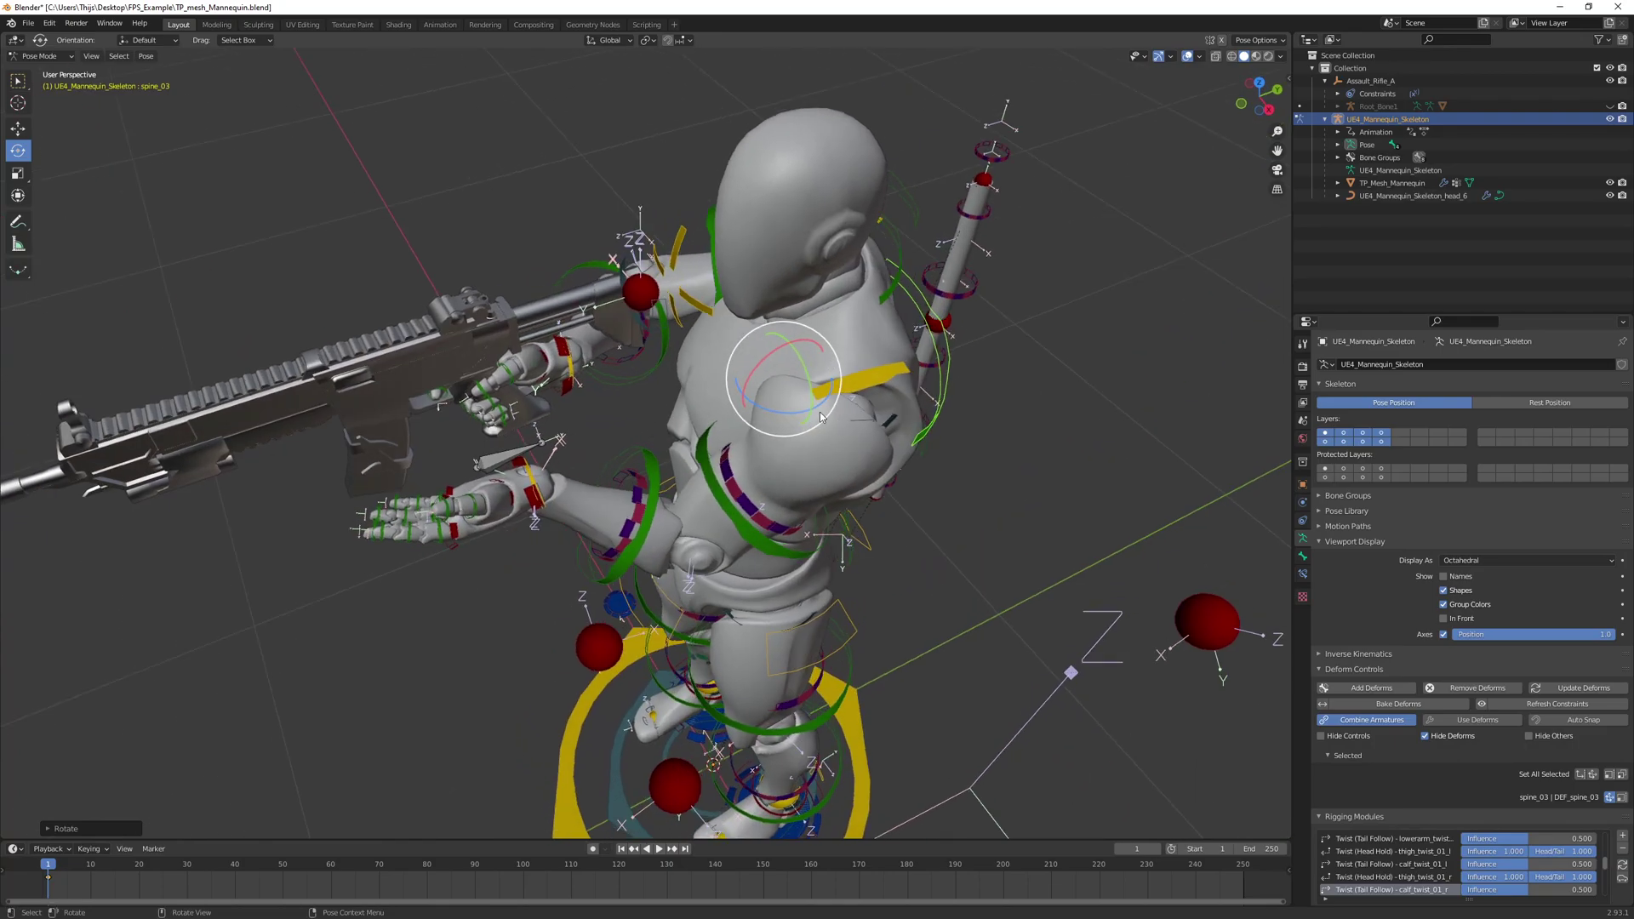
{"action": "middle_click_drag", "start_coordinate": [846, 419], "coordinate": [845, 368]}
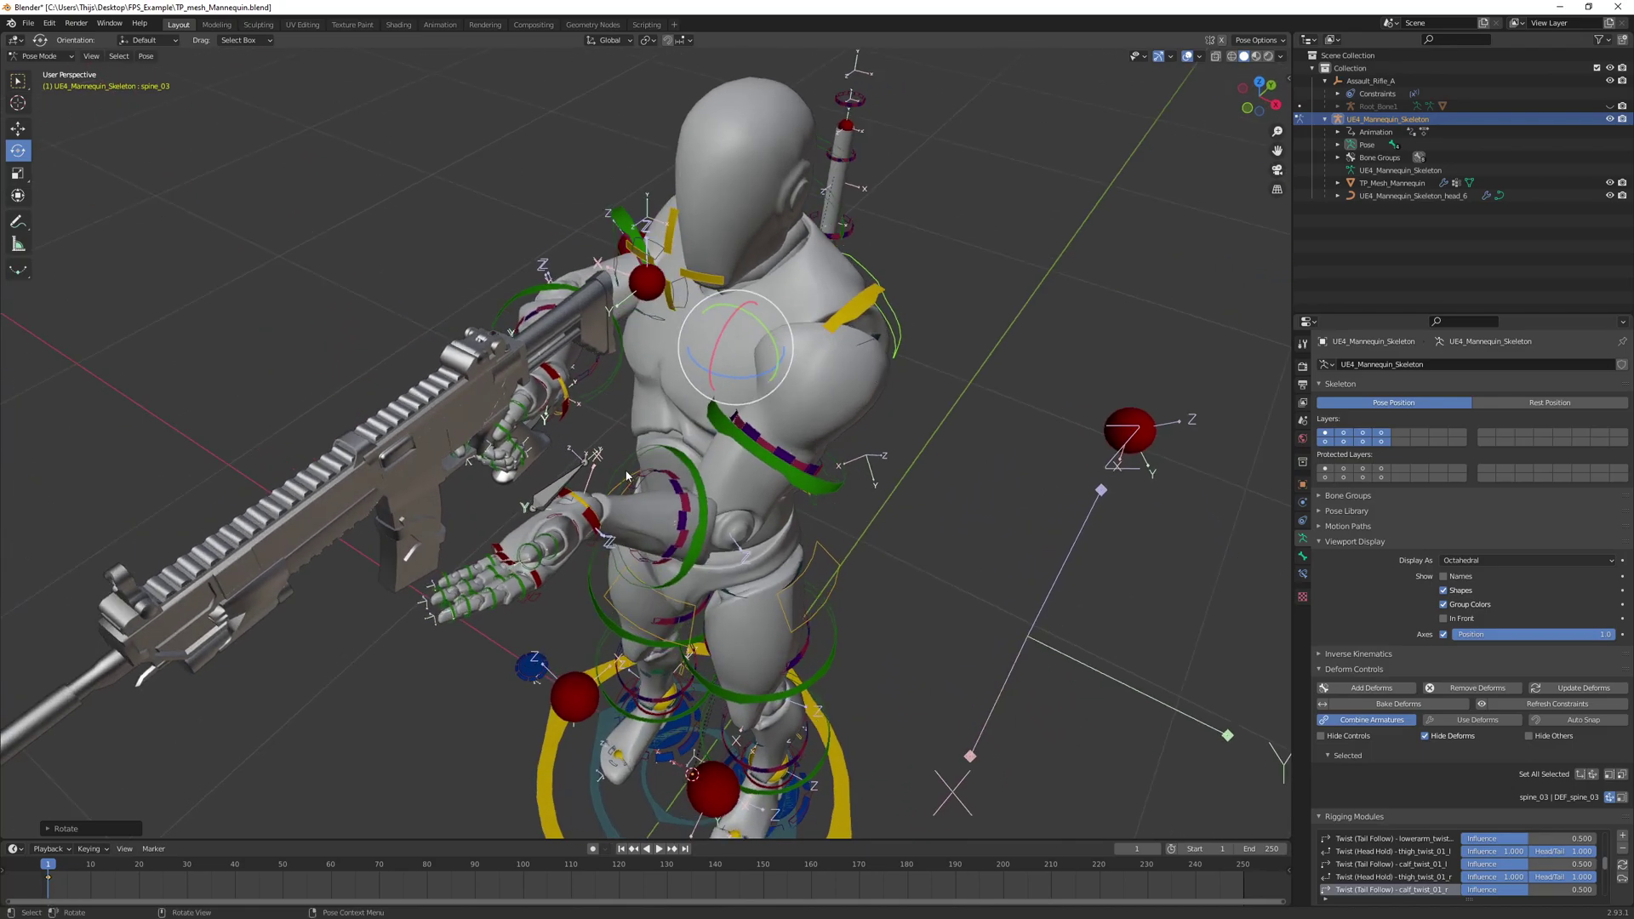
Shift the left hand control TB_hand_l horizontally to bring it closer beneath the rifle
{"action": "left_click", "coordinate": [595, 526]}
{"action": "middle_click_drag", "start_coordinate": [614, 502], "coordinate": [643, 450]}
{"action": "key", "text": "shift+space"}
{"action": "key", "text": "t"}
{"action": "key", "text": "shift+space"}
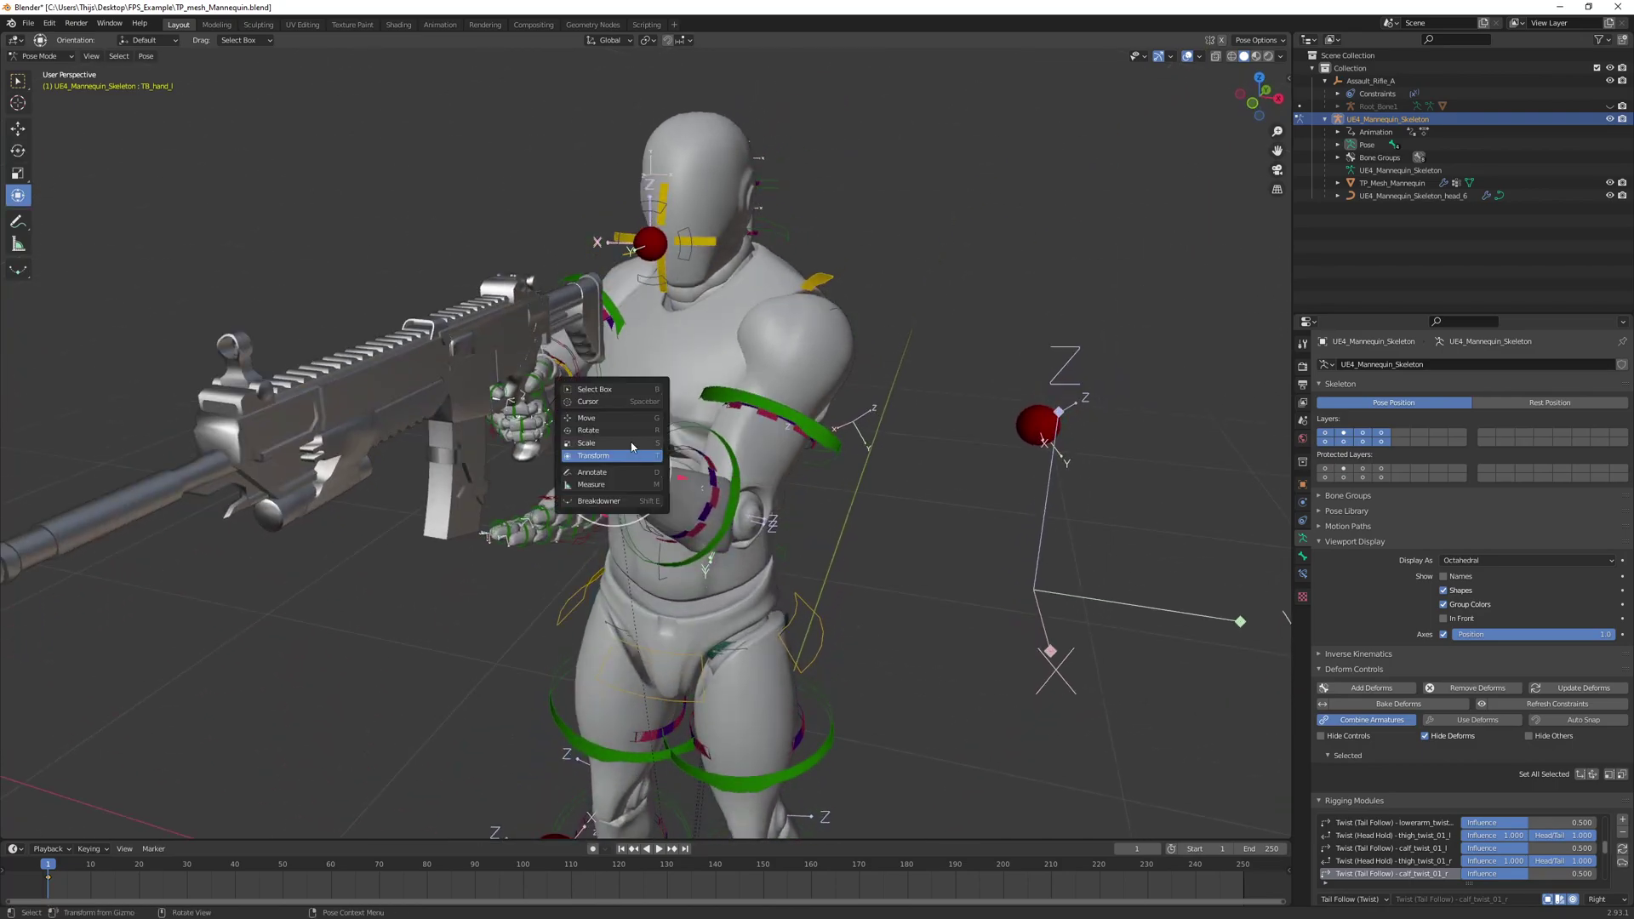
{"action": "left_click", "coordinate": [625, 417]}
{"action": "middle_click_drag", "start_coordinate": [624, 417], "coordinate": [544, 433]}
{"action": "left_click_drag", "start_coordinate": [583, 447], "coordinate": [499, 446]}
{"action": "middle_click_drag", "start_coordinate": [499, 446], "coordinate": [630, 471]}
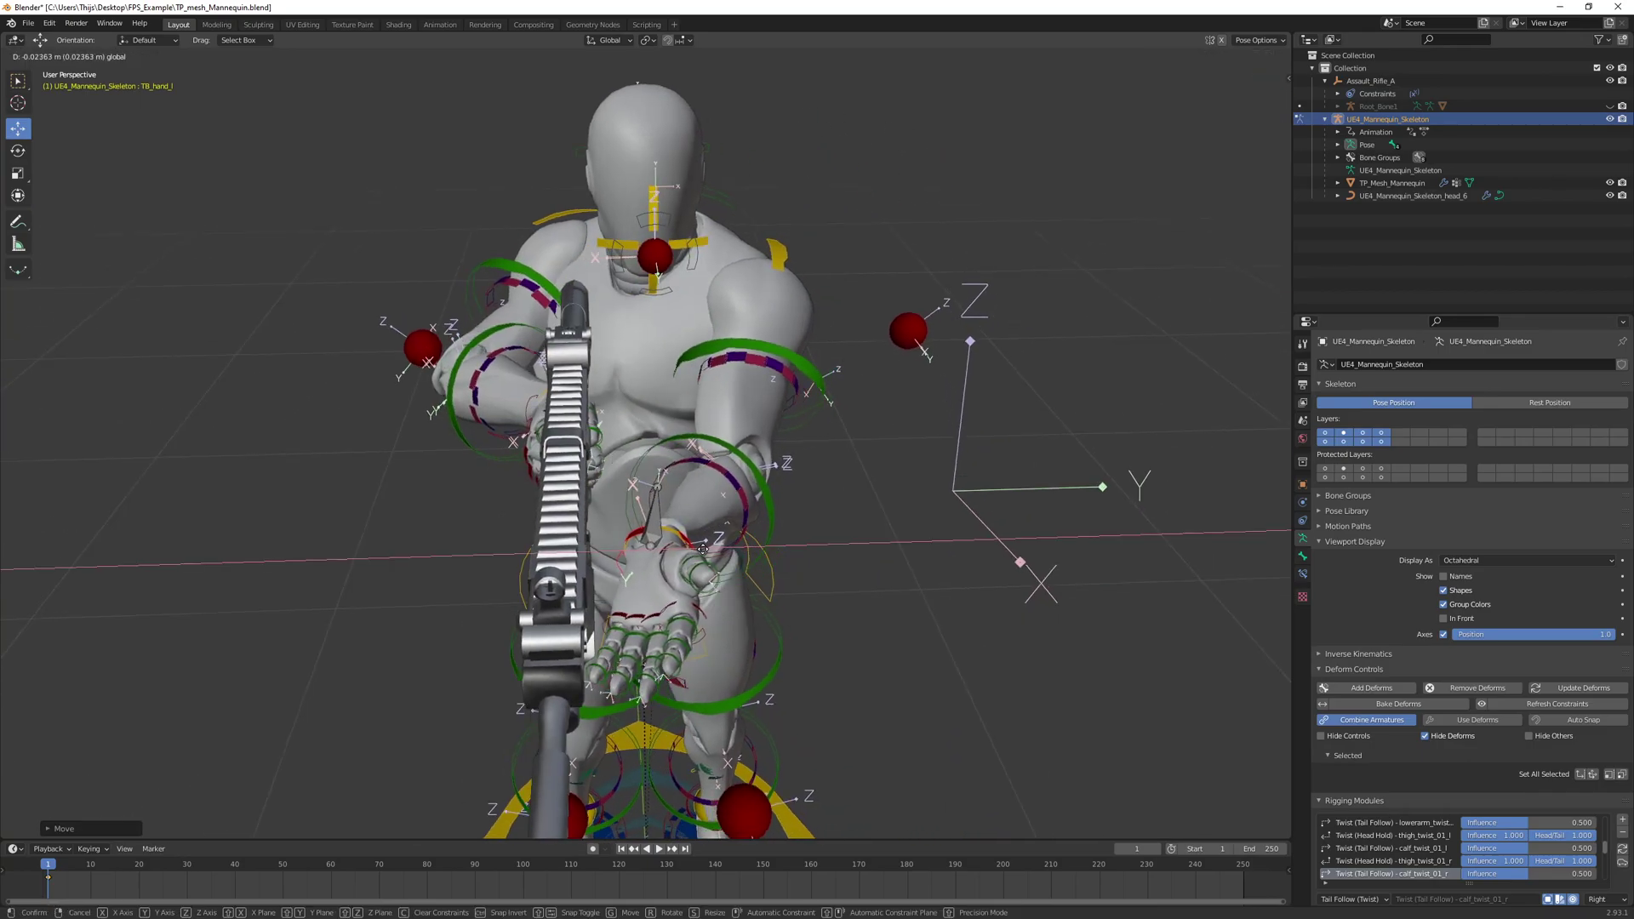
Raise TB_hand_l along the global Z axis to bring the left hand up to the rifle
{"action": "middle_click_drag", "start_coordinate": [728, 553], "coordinate": [523, 444]}
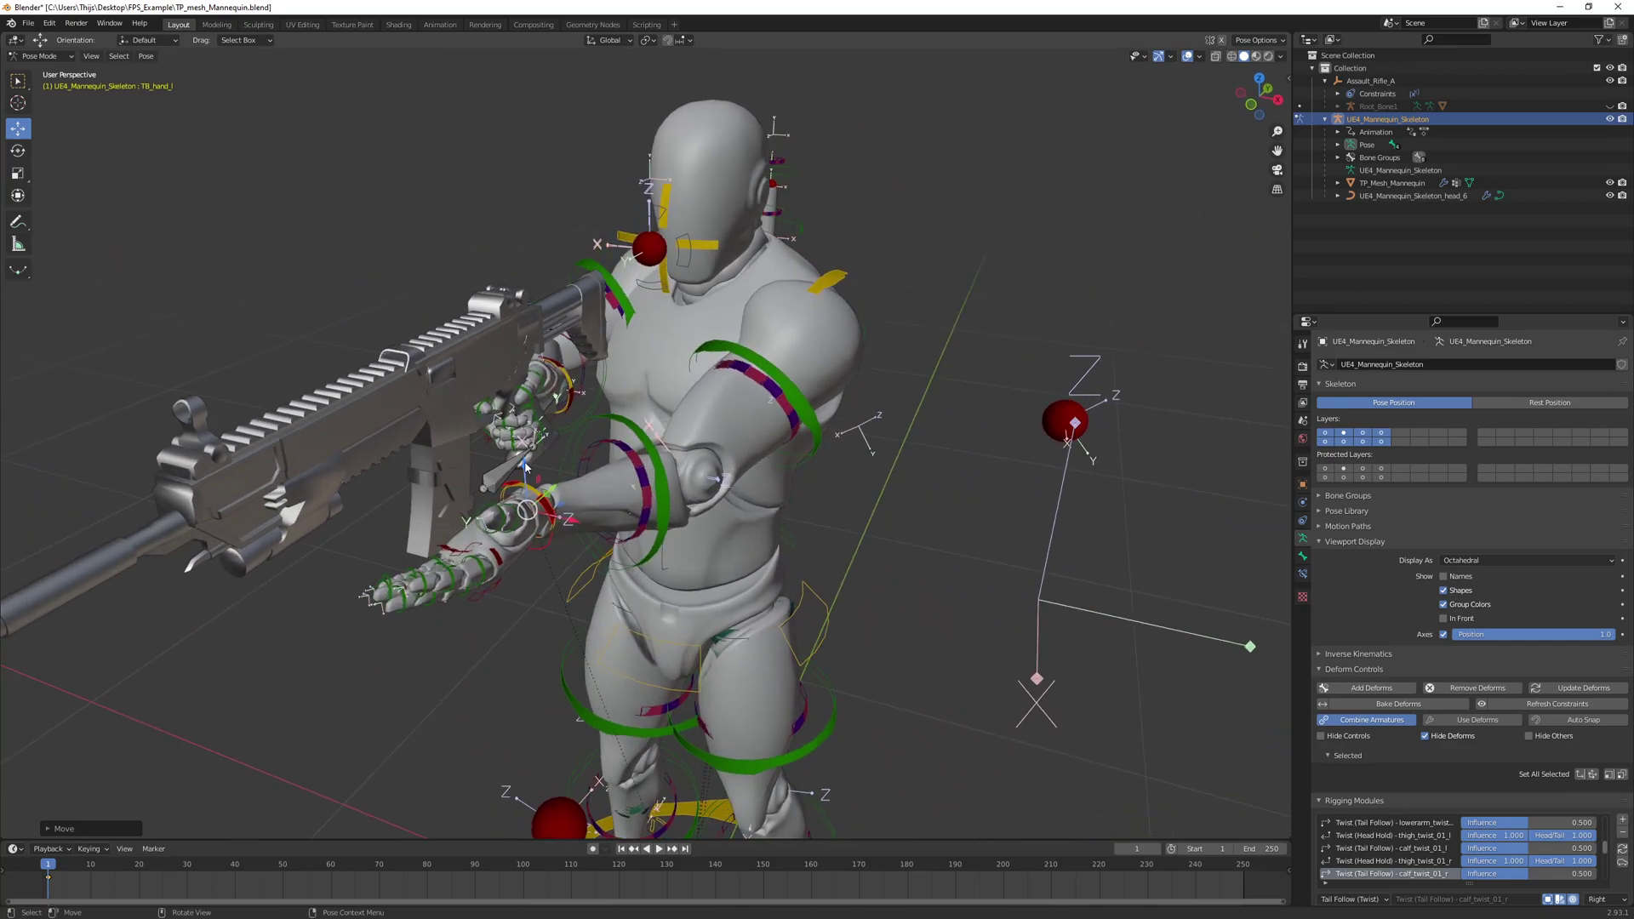
{"action": "key", "text": "g"}
{"action": "key", "text": "z"}
{"action": "left_click", "coordinate": [558, 400]}
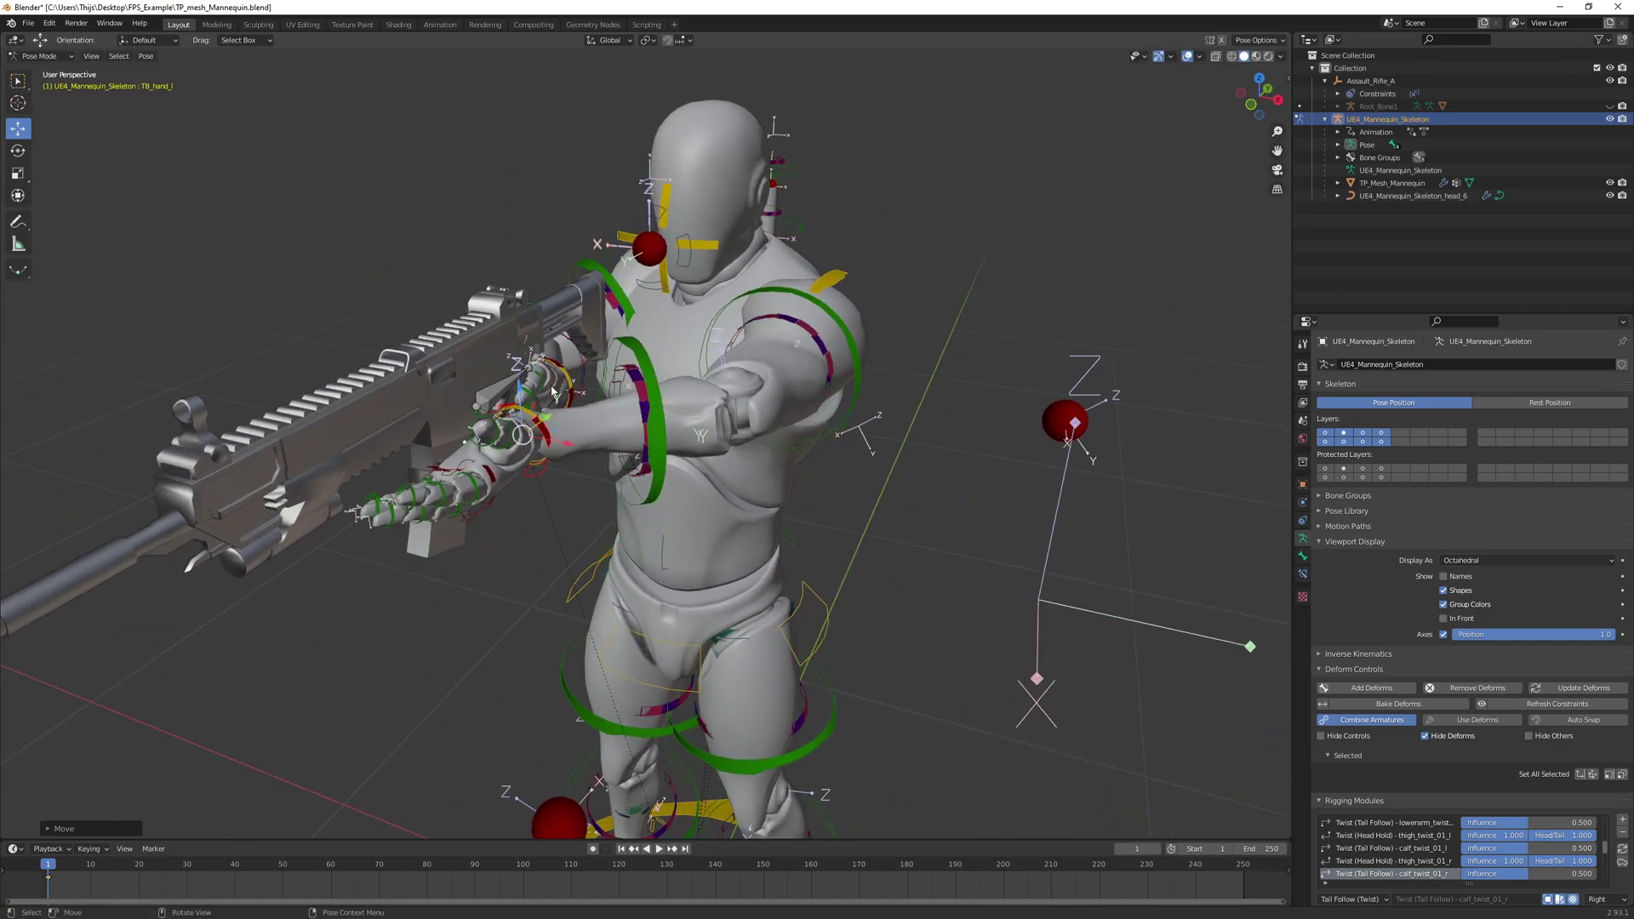
Rotate the left hand control TB_hand_l to align the hand with the underside of the rifle
{"action": "key", "text": "shift+space"}
{"action": "left_click", "coordinate": [540, 405]}
{"action": "left_click_drag", "start_coordinate": [546, 455], "coordinate": [530, 452]}
{"action": "middle_click_drag", "start_coordinate": [529, 453], "coordinate": [712, 434]}
{"action": "scroll", "coordinate": [801, 460], "scroll_direction": "up", "scroll_amount": 4}
{"action": "mouse_move", "coordinate": [635, 473]}
{"action": "left_mouse_down"}
{"action": "mouse_move", "coordinate": [647, 480]}
{"action": "mouse_move", "coordinate": [601, 471]}
{"action": "mouse_move", "coordinate": [615, 466]}
{"action": "left_mouse_up"}
Move the right hand control TB_hand_r along the global Y axis to pull the rifle back toward the shoulder
{"action": "key", "text": "shift+space"}
{"action": "key", "text": "g"}
{"action": "middle_click_drag", "start_coordinate": [615, 467], "coordinate": [810, 457]}
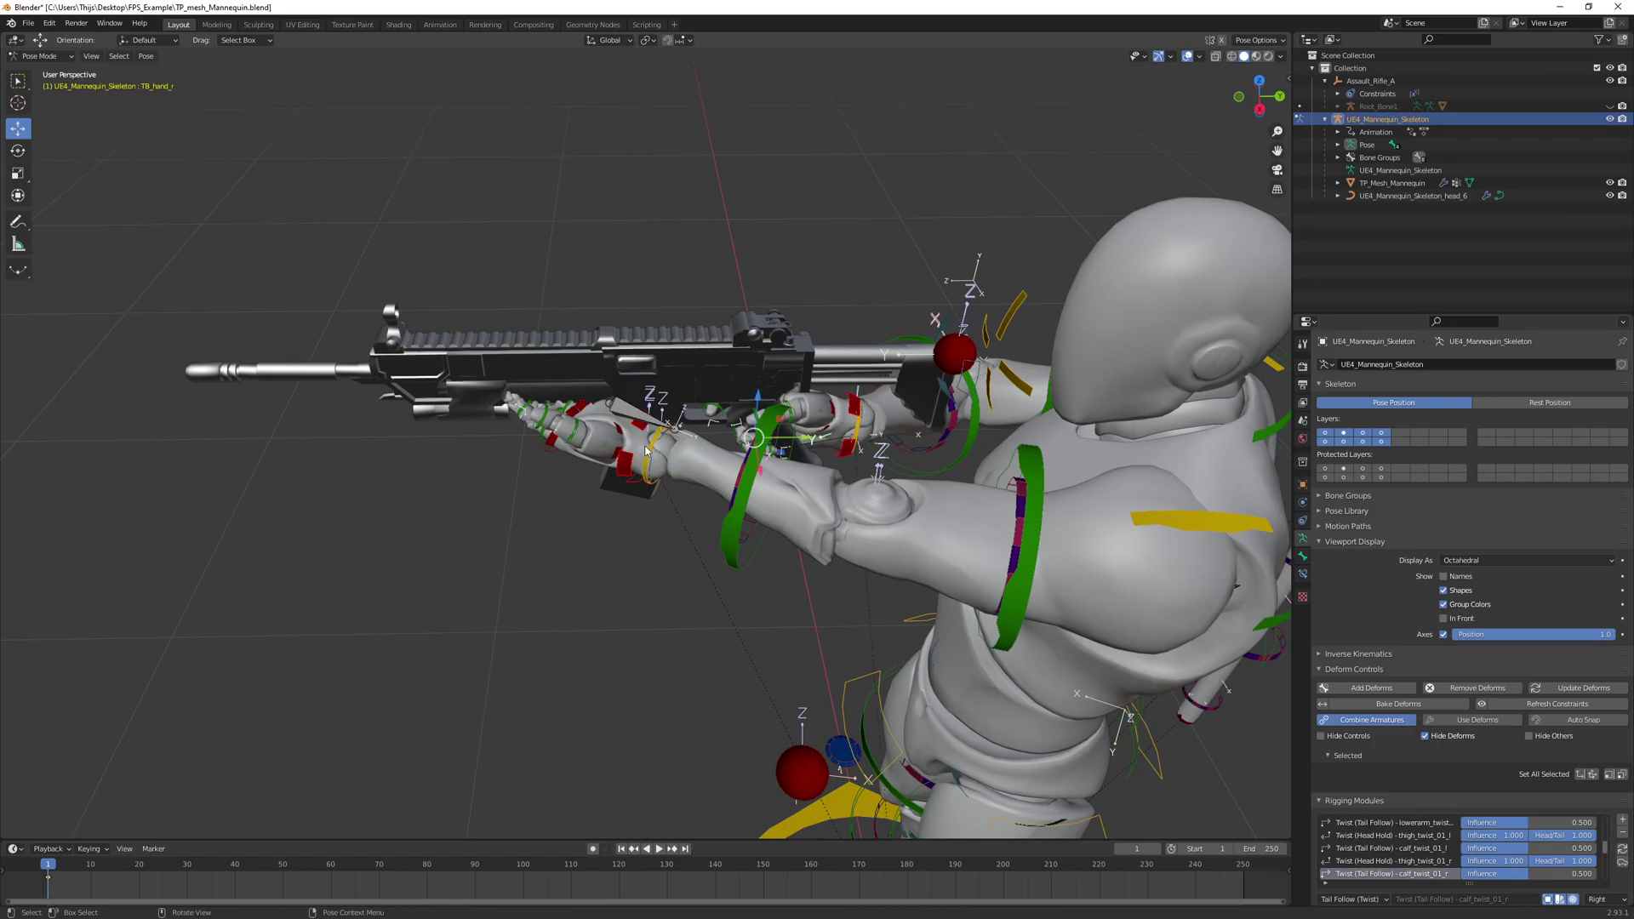
{"action": "left_click_drag", "start_coordinate": [806, 441], "coordinate": [861, 444]}
{"action": "middle_click_drag", "start_coordinate": [861, 445], "coordinate": [877, 434]}
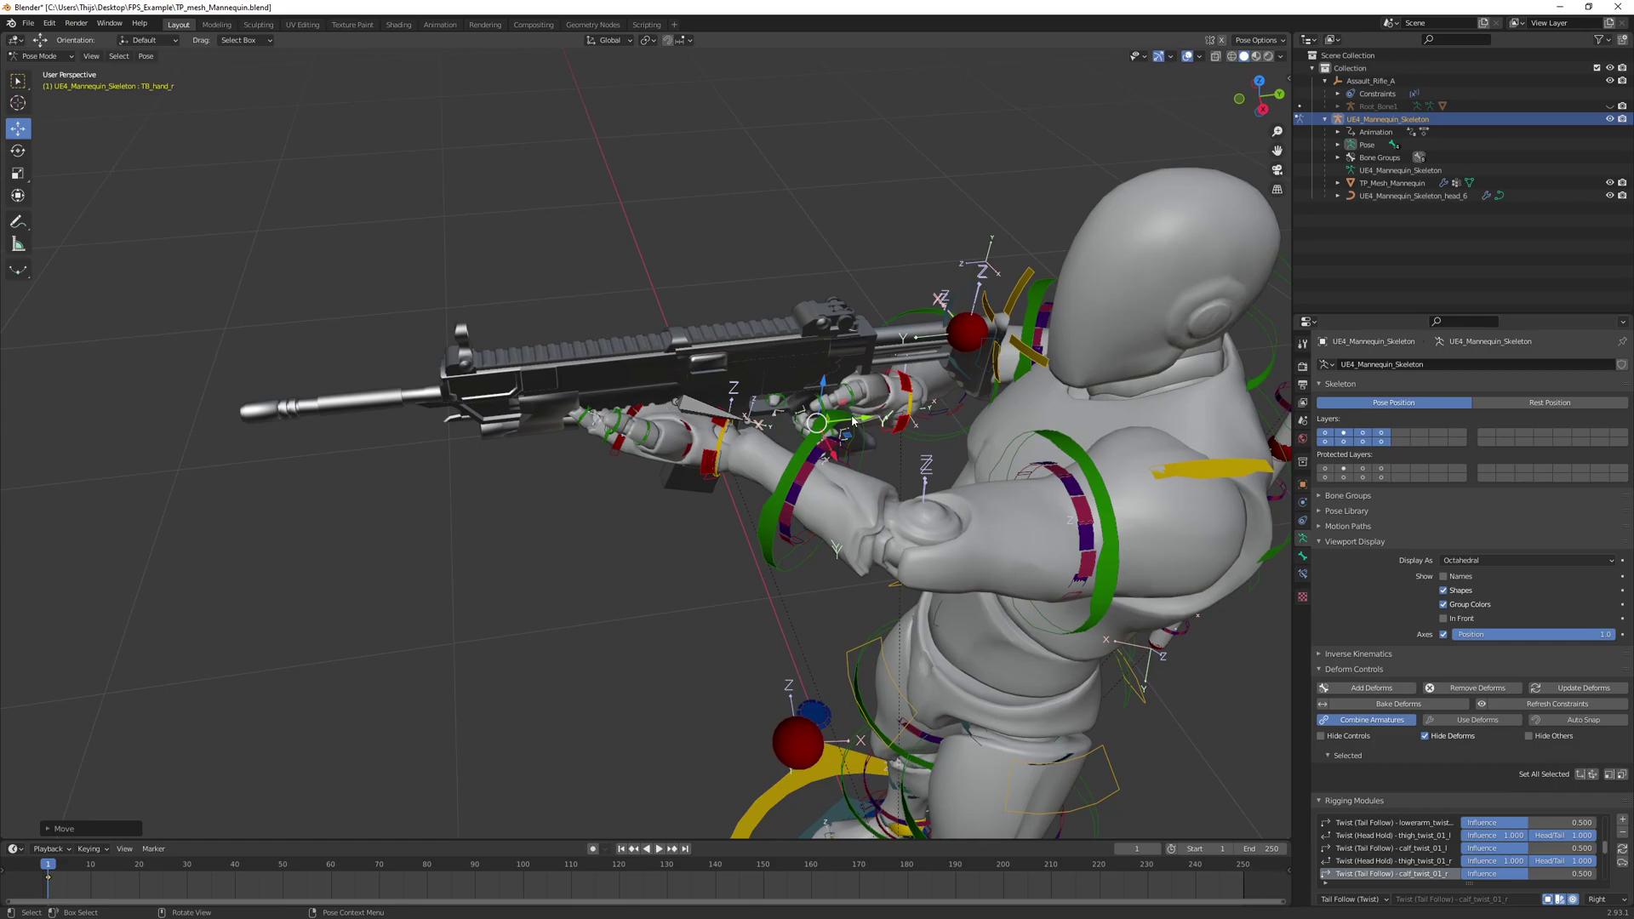
Try to rotate the right hand control TB_hand_r to change the rifle's angle
{"action": "key", "text": "shift+space"}
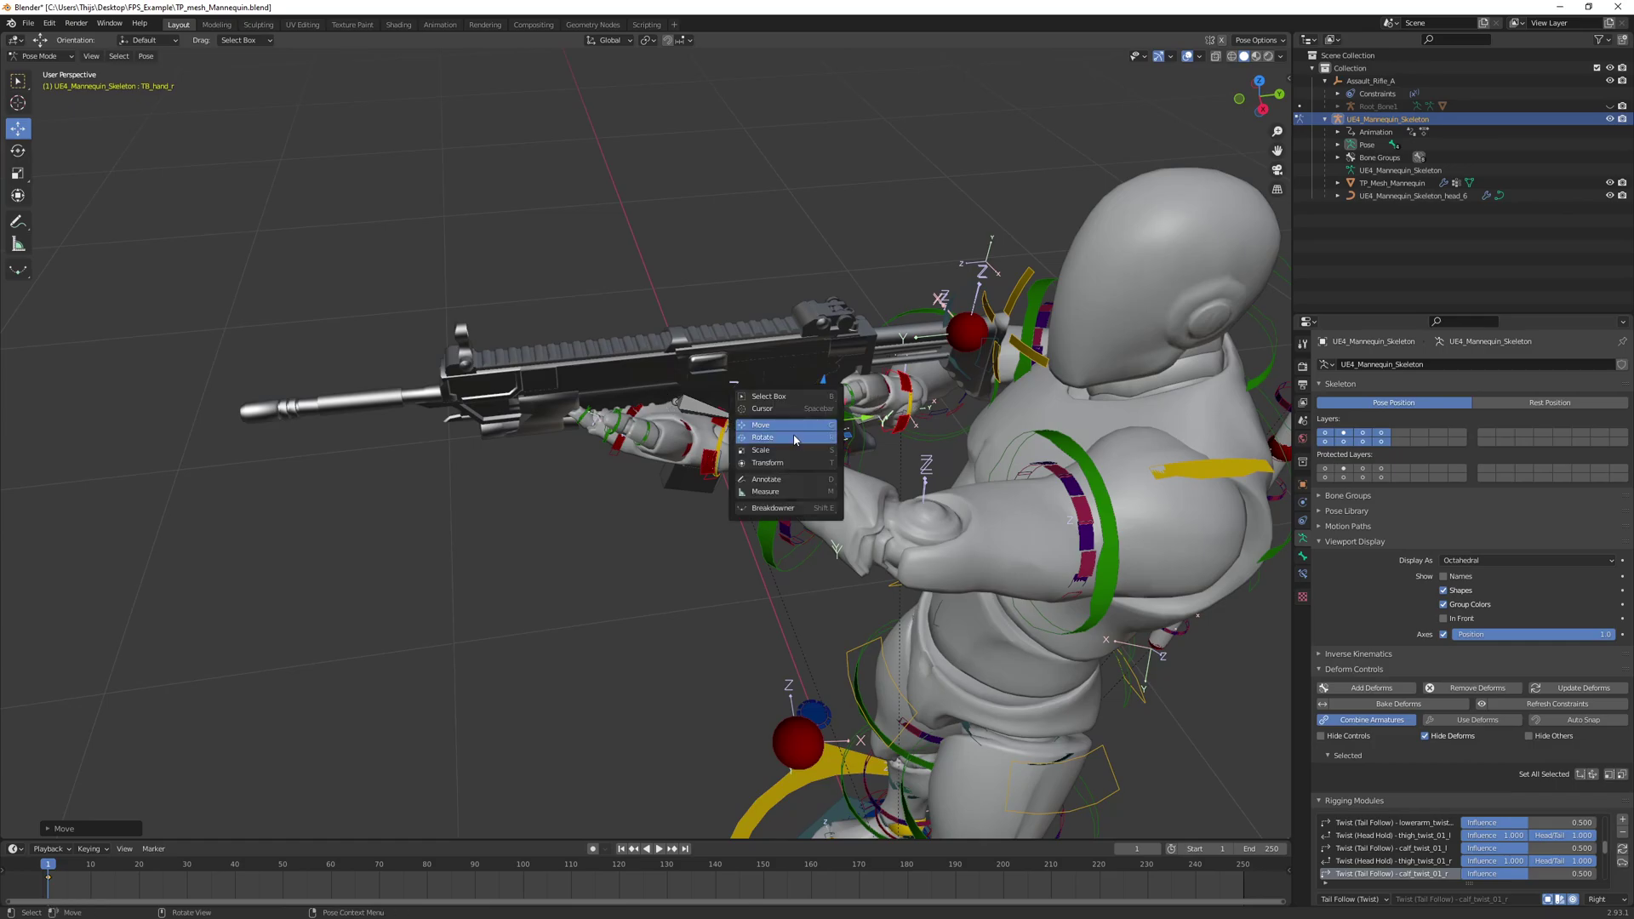
{"action": "left_click", "coordinate": [794, 440]}
{"action": "left_click_drag", "start_coordinate": [813, 451], "coordinate": [826, 457]}
{"action": "key", "text": "ctrl+z"}
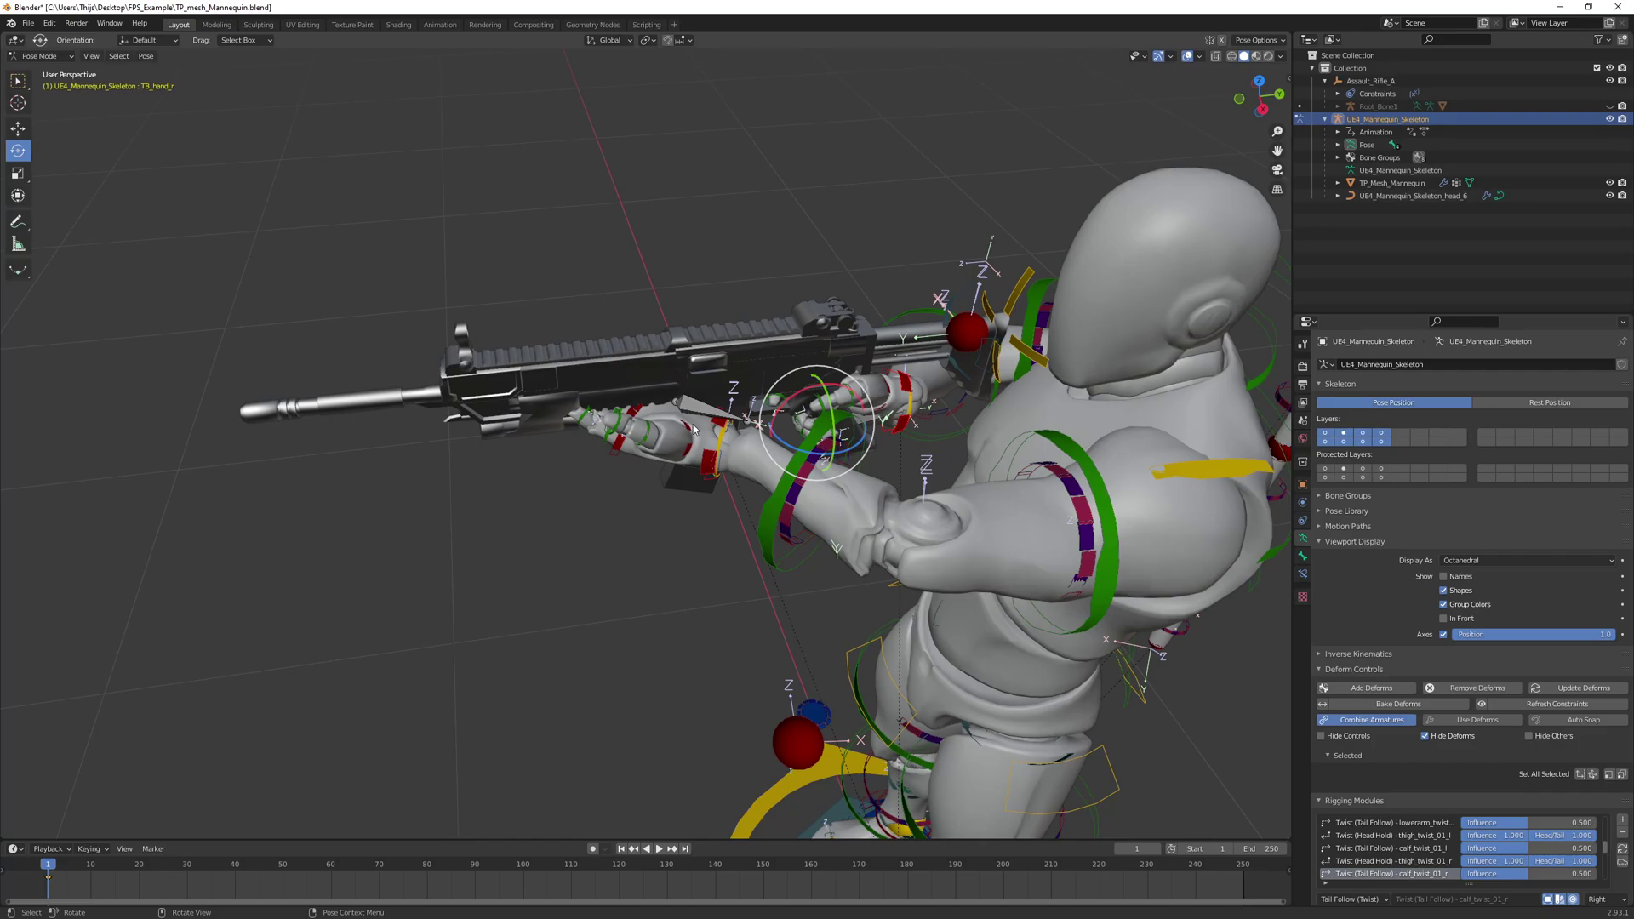
Rotate the left hand control TB_hand_l on two axes to lay the palm against the rifle's handguard
{"action": "middle_click_drag", "start_coordinate": [775, 420], "coordinate": [671, 397]}
{"action": "left_click", "coordinate": [663, 466]}
{"action": "middle_click_drag", "start_coordinate": [657, 457], "coordinate": [670, 479]}
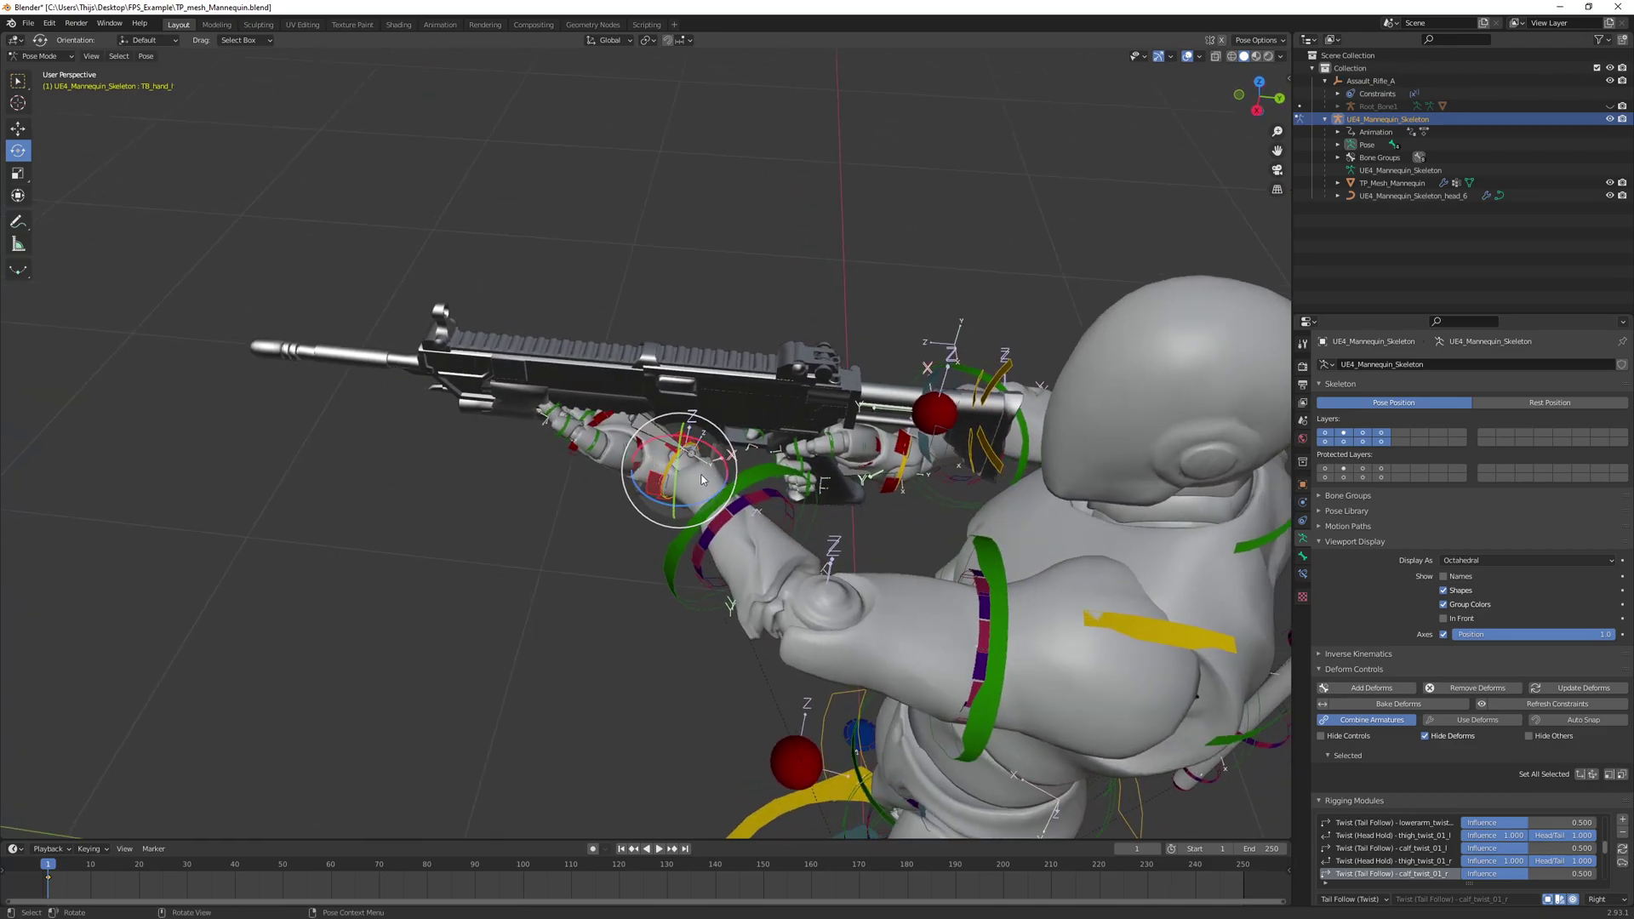
{"action": "left_click_drag", "start_coordinate": [702, 504], "coordinate": [694, 513]}
{"action": "middle_click_drag", "start_coordinate": [693, 513], "coordinate": [773, 392]}
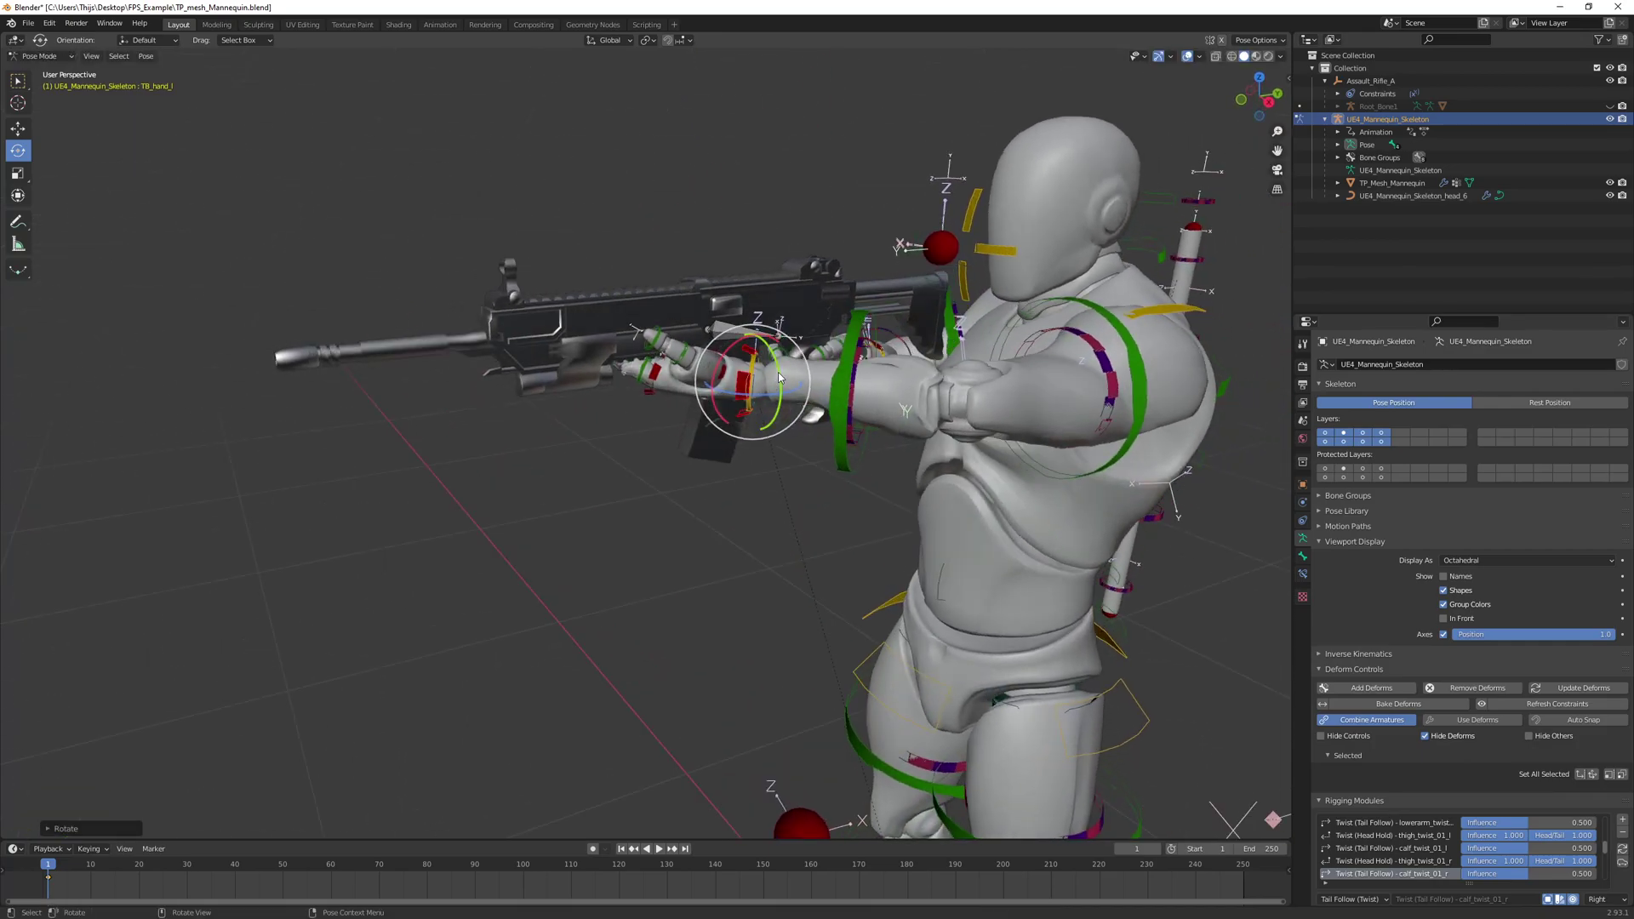
{"action": "left_click_drag", "start_coordinate": [778, 371], "coordinate": [767, 400]}
{"action": "middle_click_drag", "start_coordinate": [766, 400], "coordinate": [687, 417]}
Move the left hand control TB_hand_l to fit the hand beneath the rifle's handguard
{"action": "key", "text": "shift+space"}
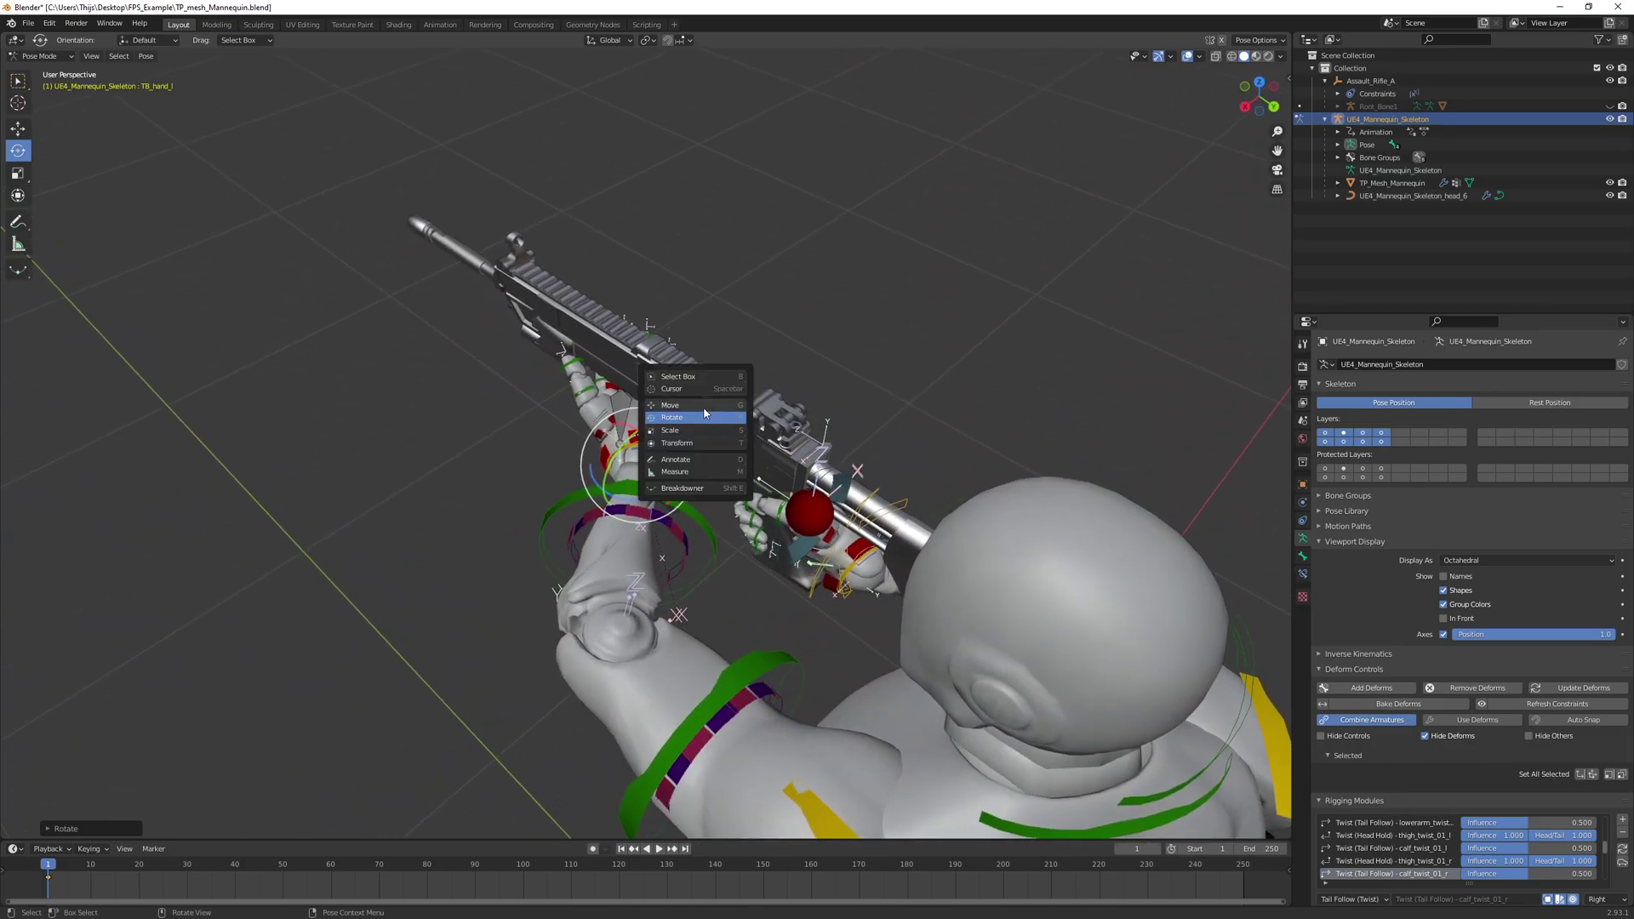
{"action": "left_click", "coordinate": [703, 433]}
{"action": "left_click_drag", "start_coordinate": [682, 494], "coordinate": [658, 481]}
{"action": "middle_click_drag", "start_coordinate": [659, 480], "coordinate": [763, 604]}
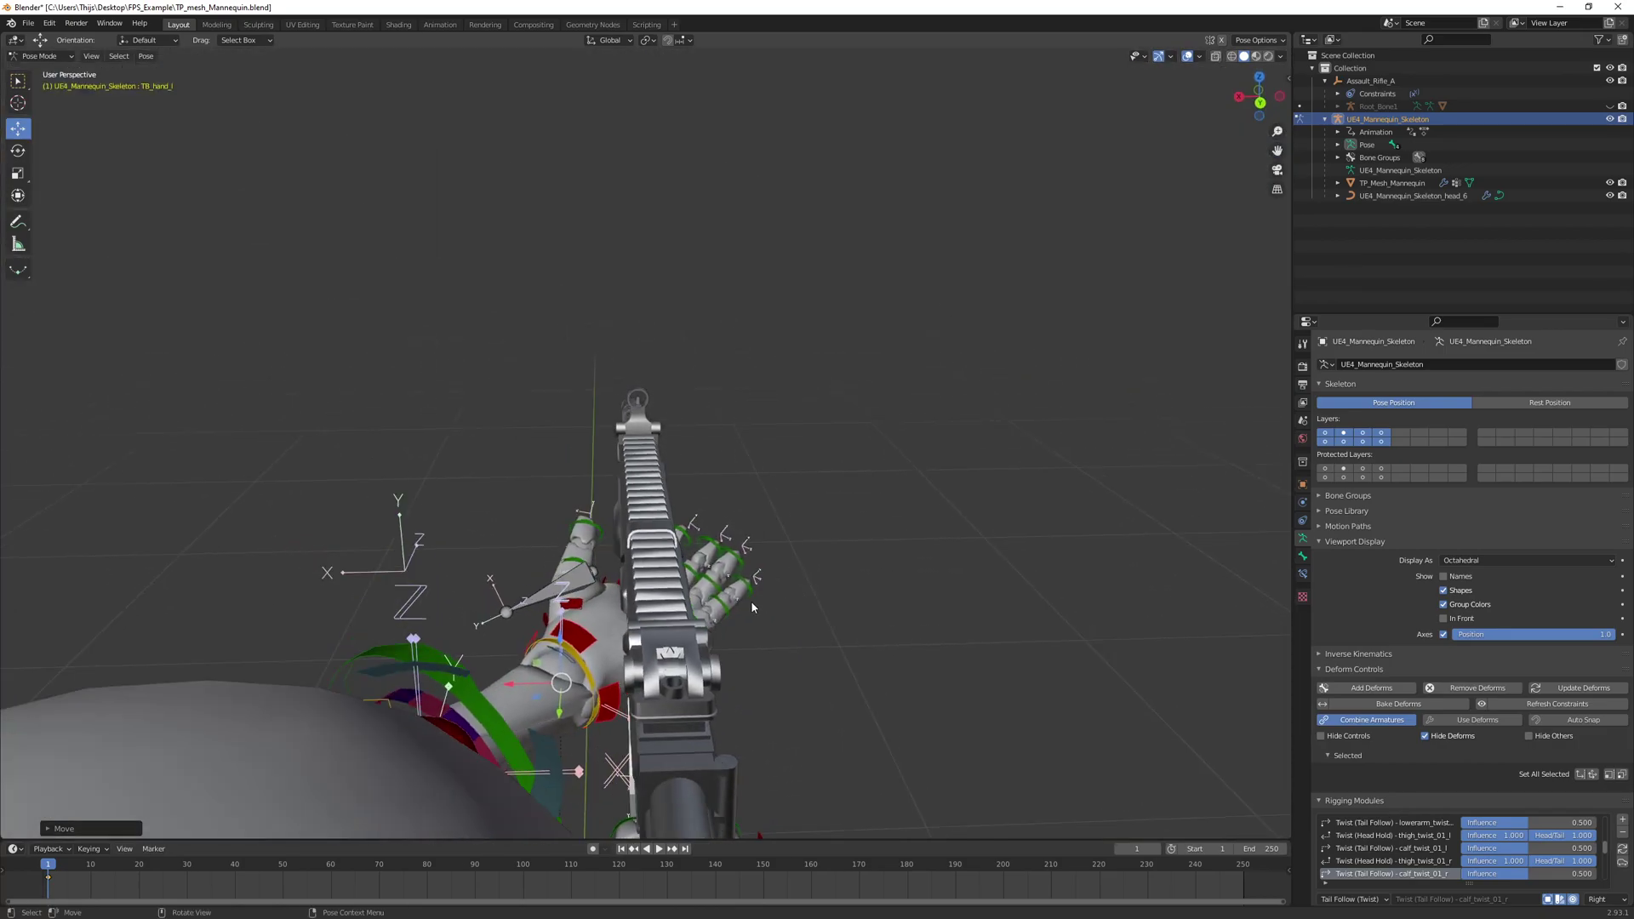
Rotate the left hand control TB_hand_l slightly and move it closer against the underside of the rifle's handguard
{"action": "key", "text": "shift+space"}
{"action": "left_click", "coordinate": [544, 667]}
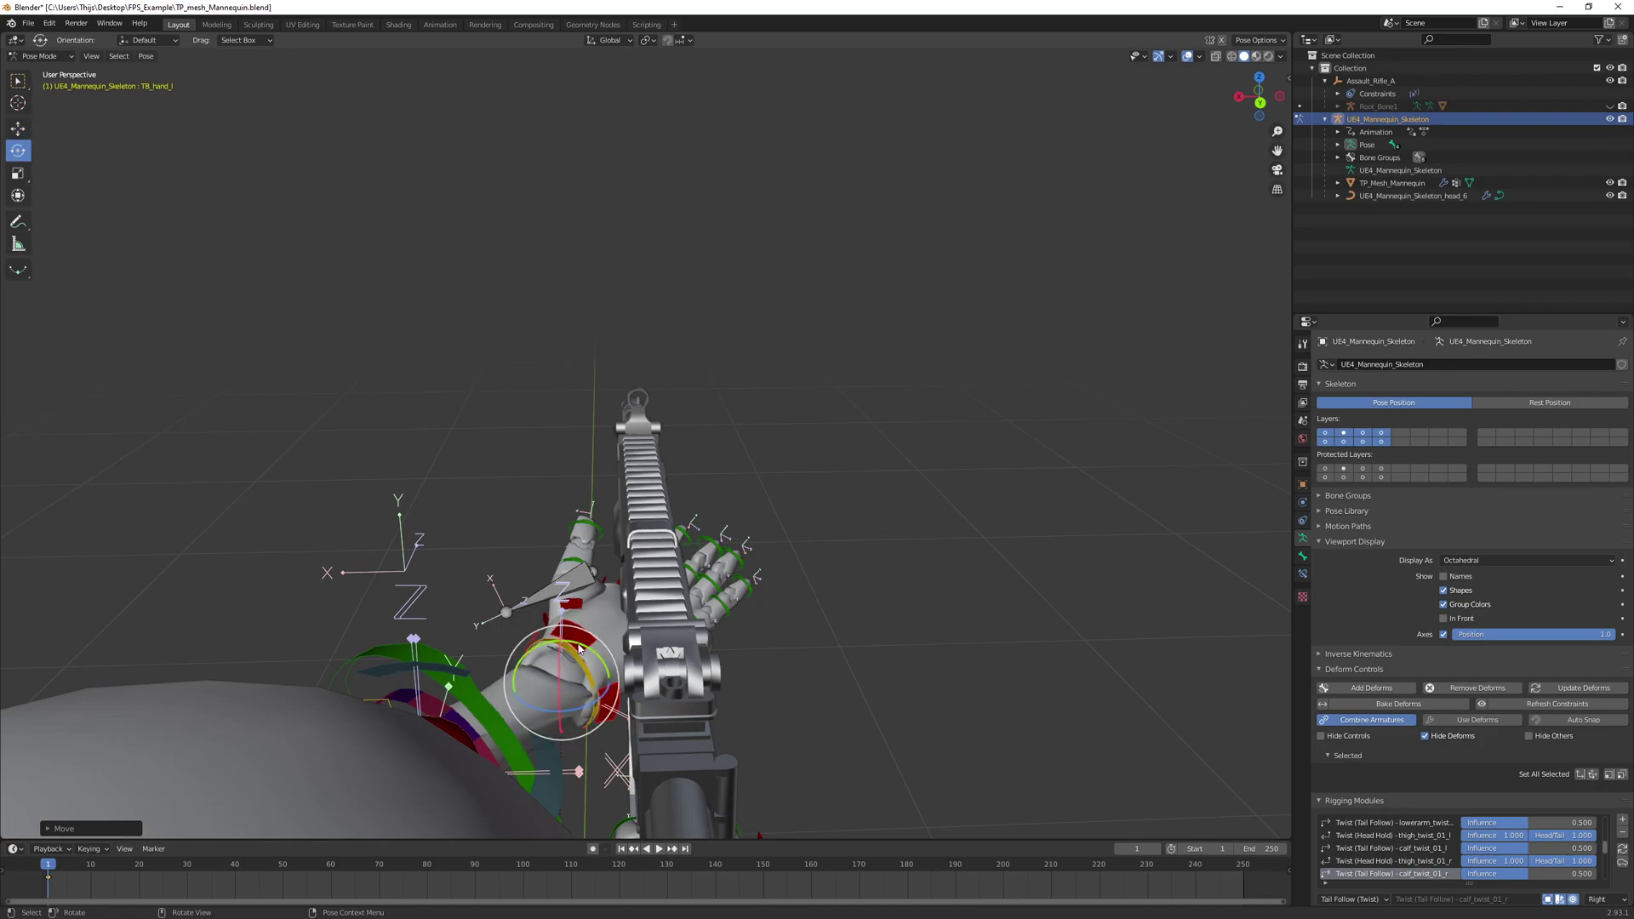
{"action": "left_click_drag", "start_coordinate": [585, 655], "coordinate": [595, 657]}
{"action": "key", "text": "shift+space"}
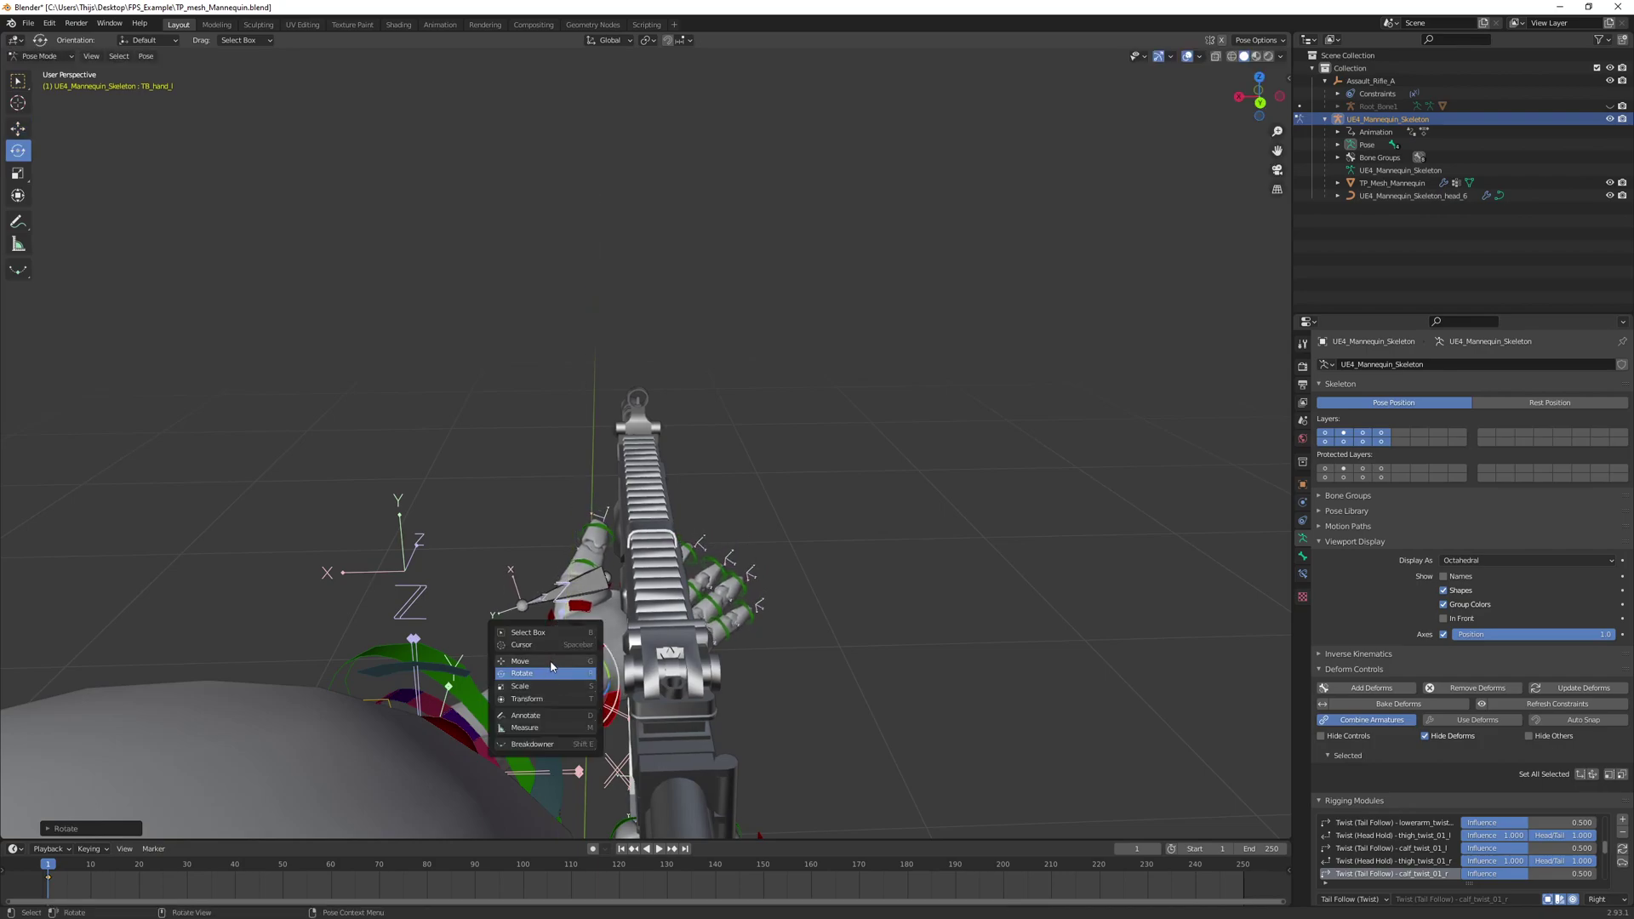
{"action": "left_click", "coordinate": [582, 660]}
{"action": "left_click_drag", "start_coordinate": [522, 686], "coordinate": [544, 676]}
{"action": "middle_click_drag", "start_coordinate": [544, 676], "coordinate": [560, 591]}
{"action": "scroll", "coordinate": [560, 591], "scroll_direction": "up", "scroll_amount": 8}
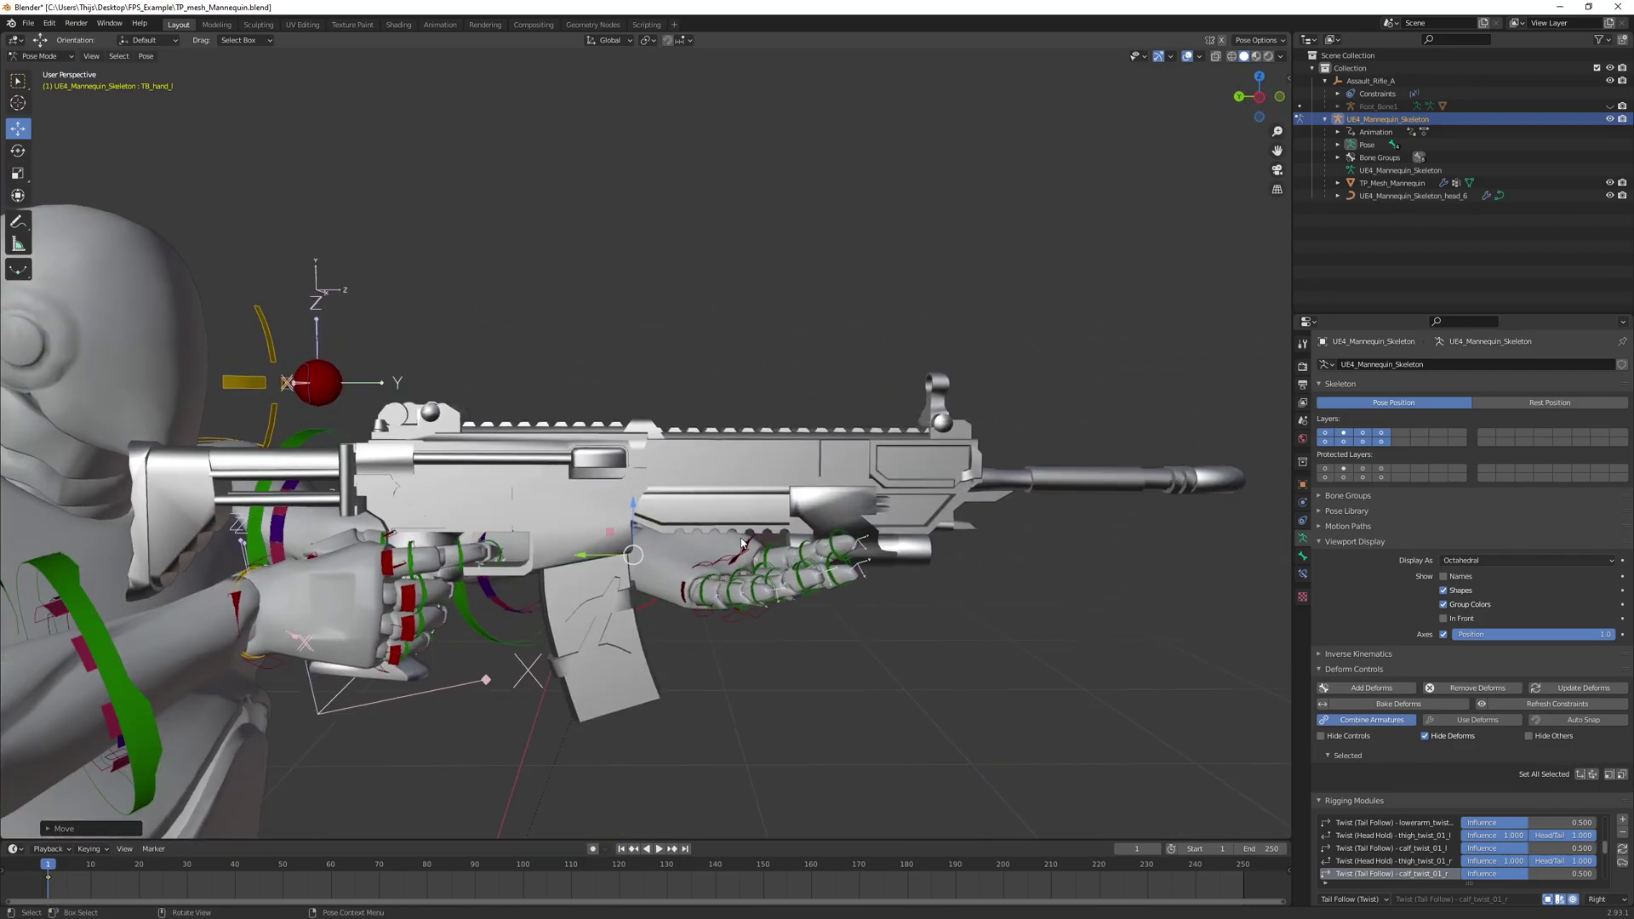
Set the transform orientation to Local and rotate TB_index_03_l to curl the left index finger up around the handguard
{"action": "left_click", "coordinate": [807, 594]}
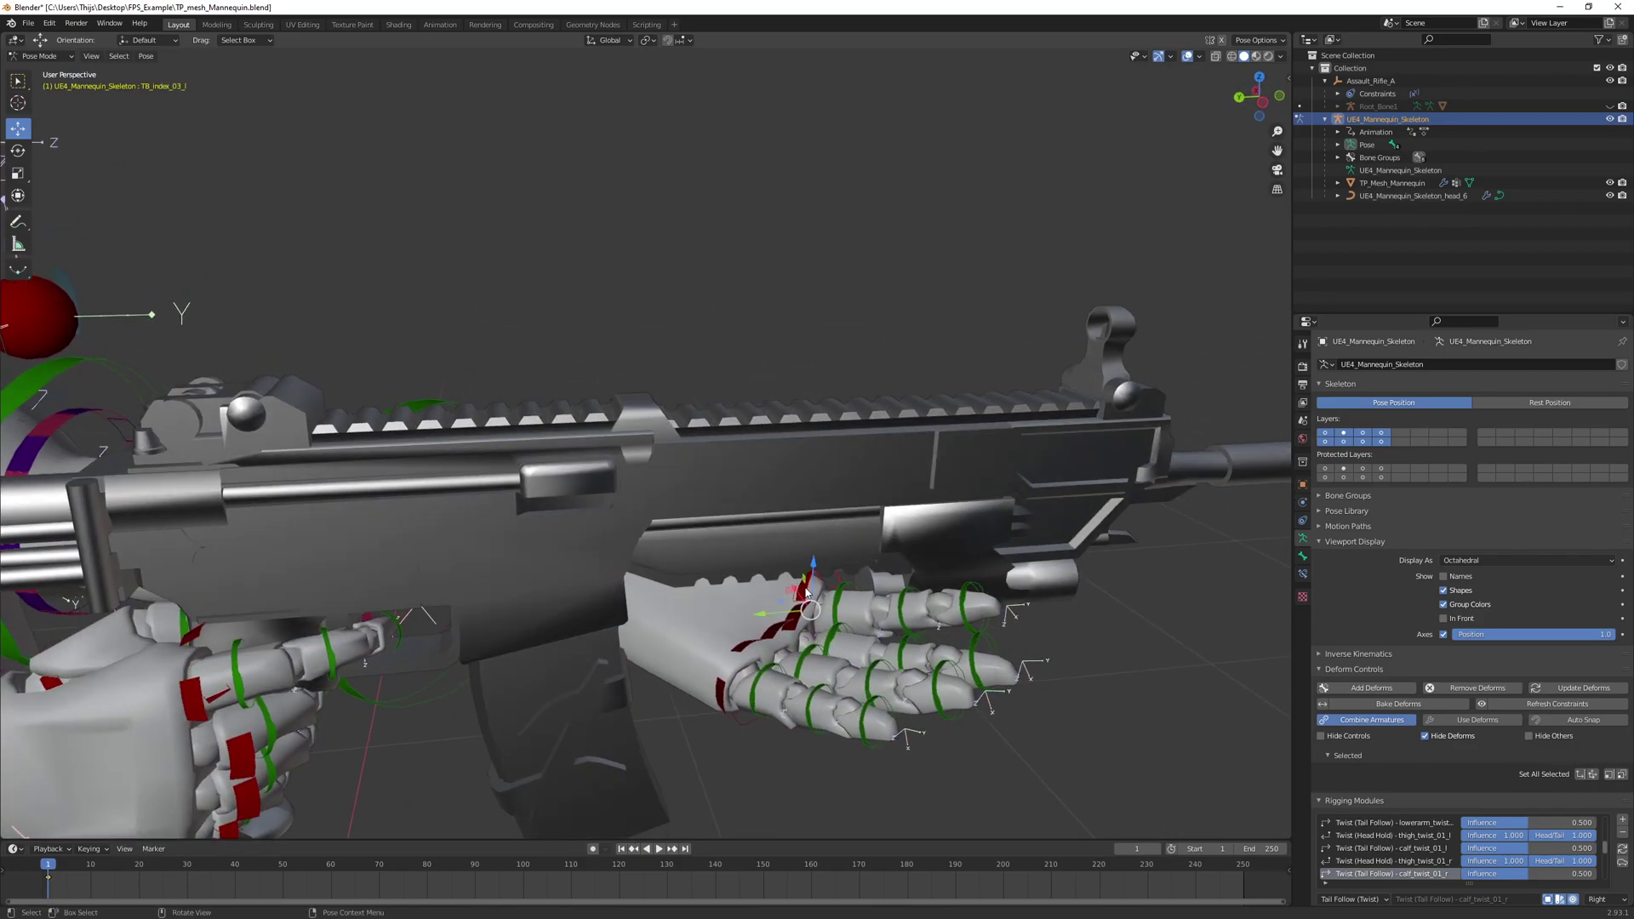
{"action": "key", "text": "shift+space"}
{"action": "left_click", "coordinate": [793, 598]}
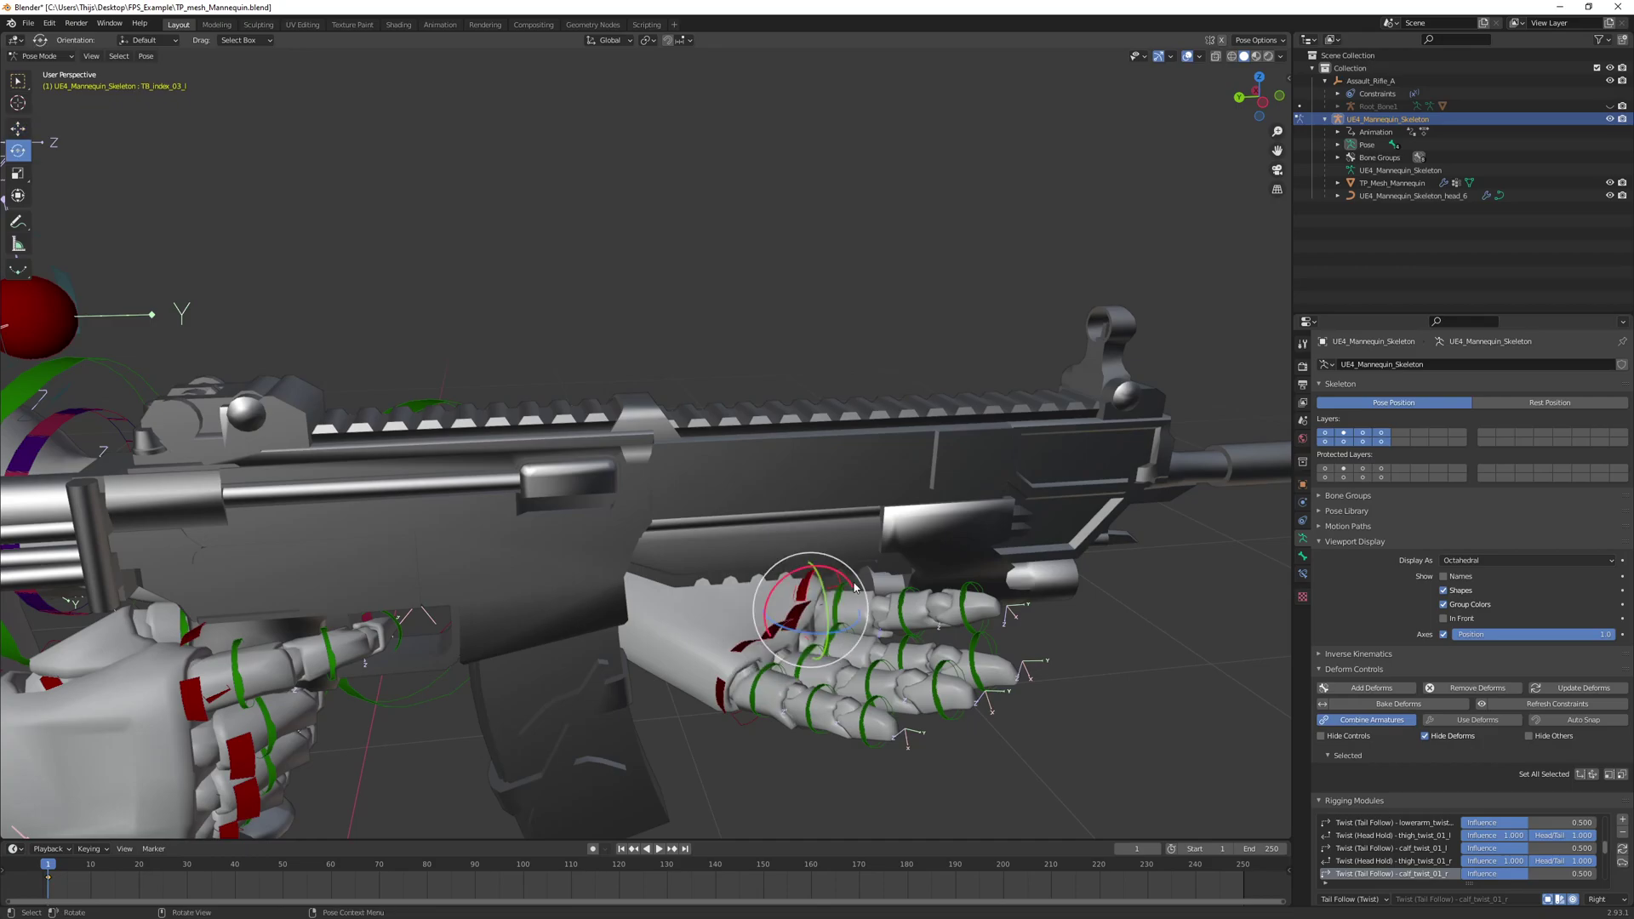
{"action": "middle_click_drag", "start_coordinate": [858, 604], "coordinate": [788, 570]}
{"action": "left_click", "coordinate": [611, 40]}
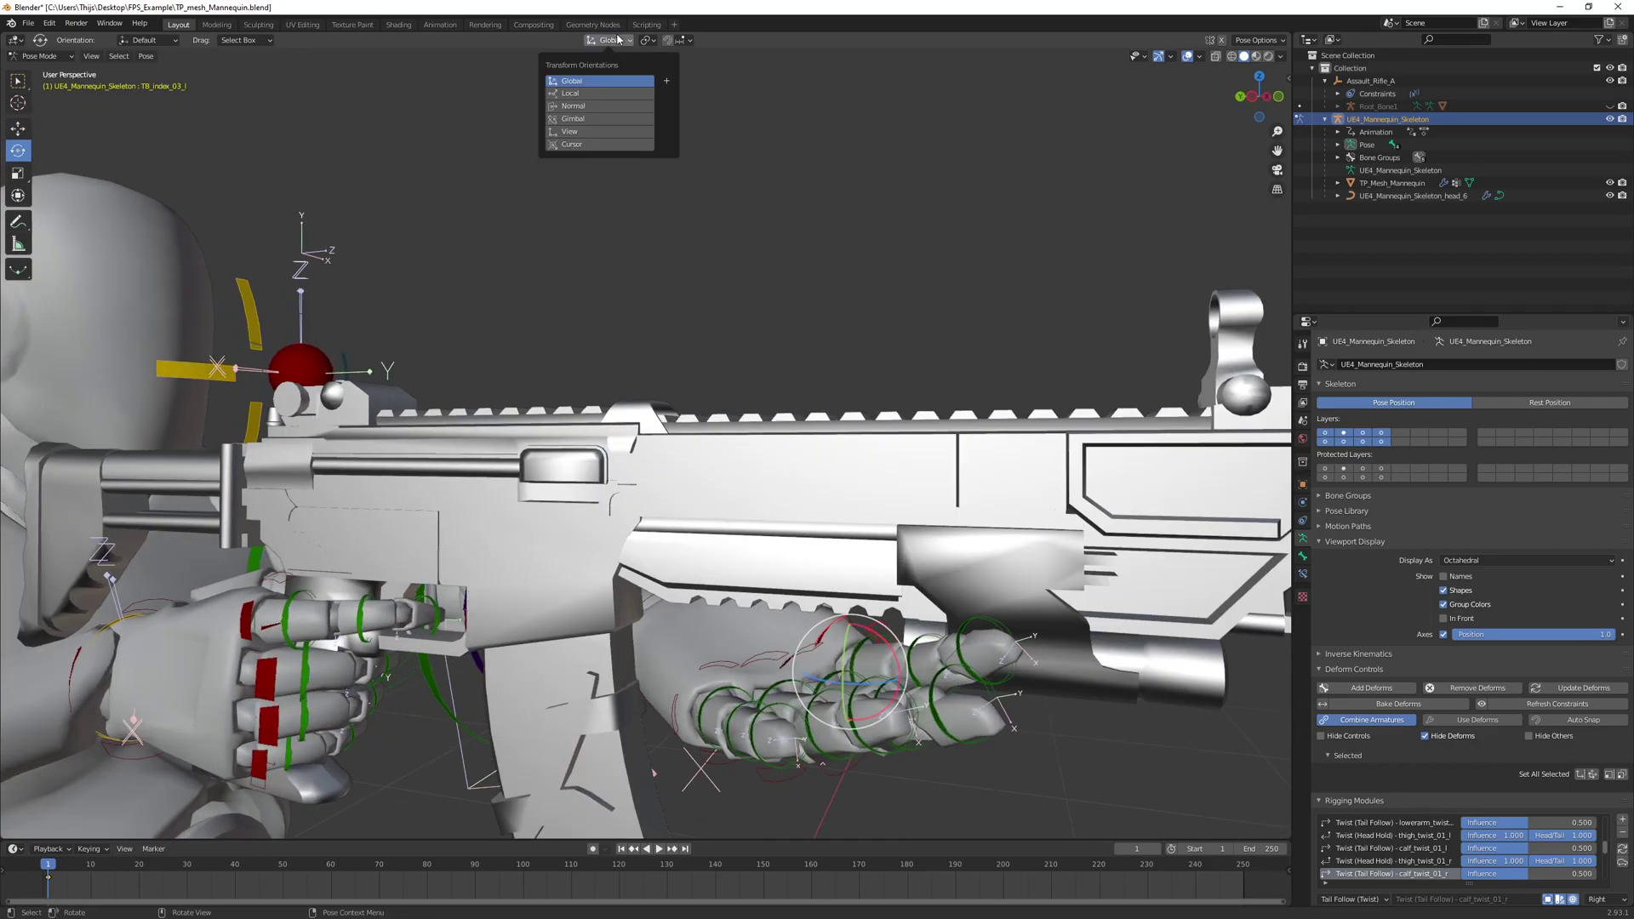
{"action": "left_click", "coordinate": [599, 95]}
{"action": "middle_click_drag", "start_coordinate": [824, 511], "coordinate": [777, 453]}
{"action": "left_click_drag", "start_coordinate": [887, 655], "coordinate": [898, 677]}
{"action": "middle_click_drag", "start_coordinate": [898, 677], "coordinate": [817, 612]}
{"action": "left_click_drag", "start_coordinate": [811, 594], "coordinate": [826, 640]}
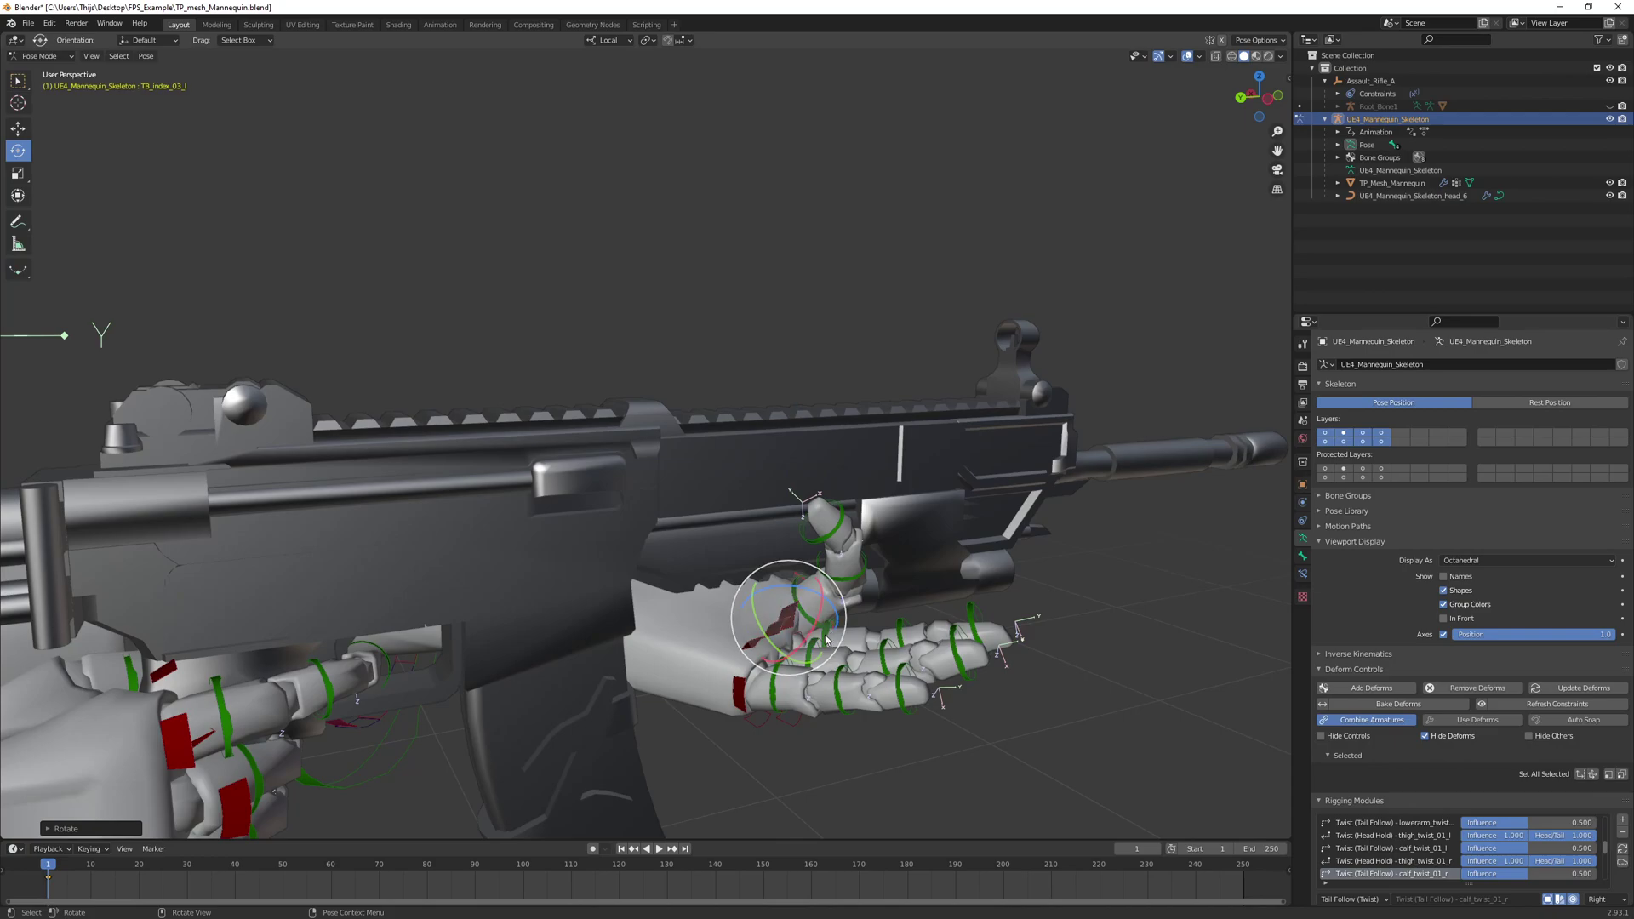
Rotate TB_pinky_03_l to curl the left pinky finger up against the side of the handguard
{"action": "left_click", "coordinate": [767, 694]}
{"action": "key", "text": "r"}
{"action": "key", "text": "r"}
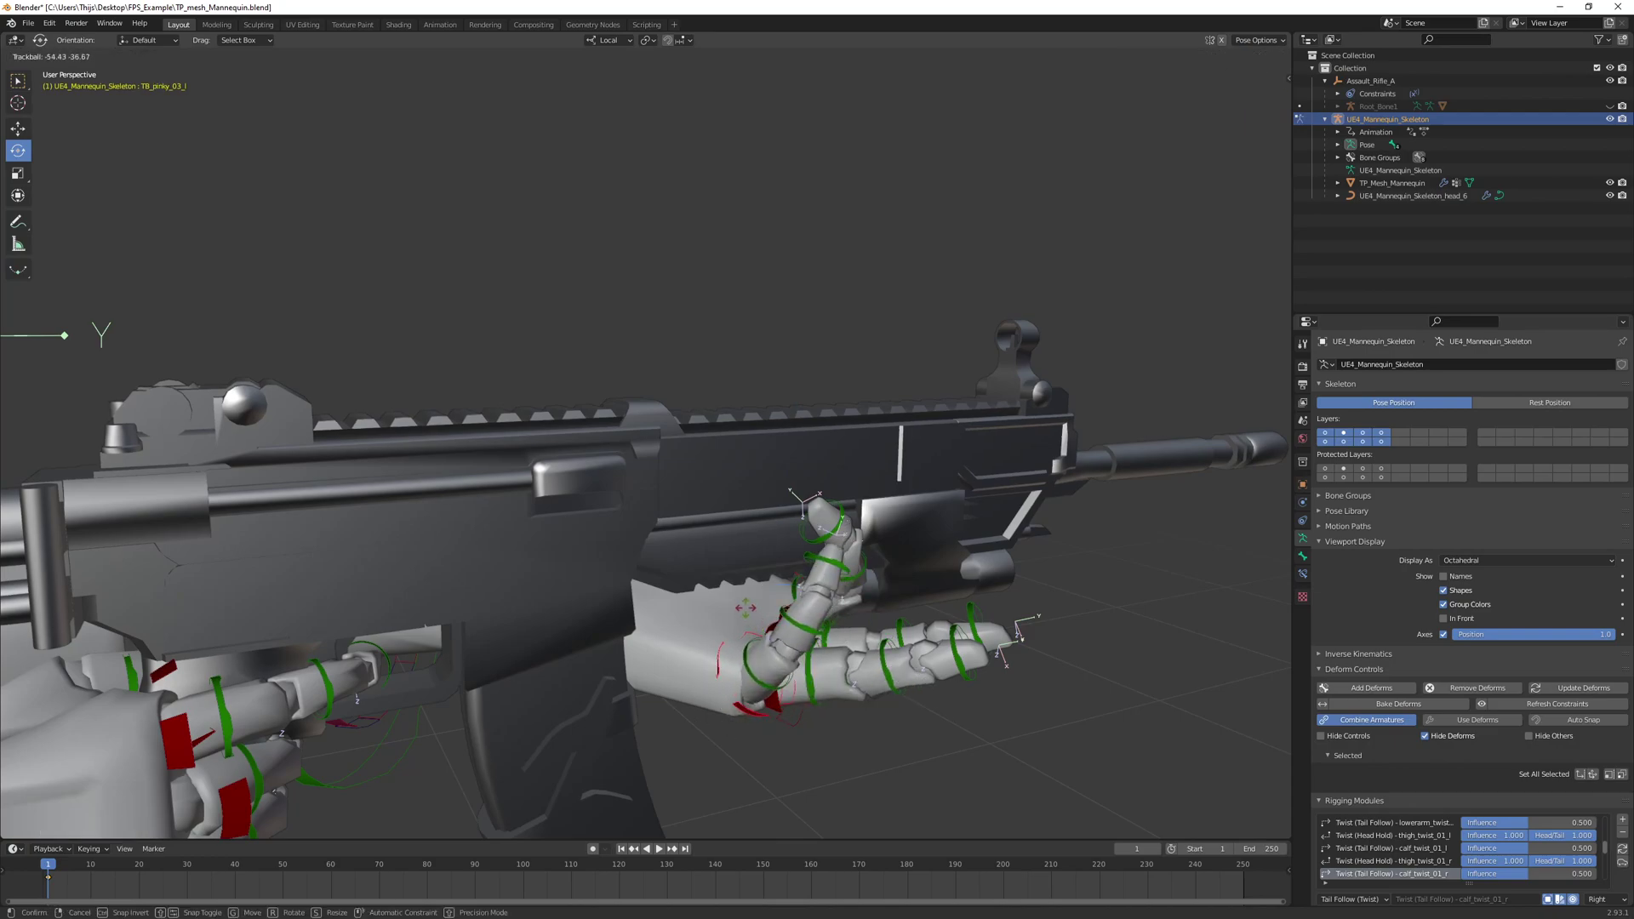
{"action": "left_click", "coordinate": [746, 606]}
{"action": "middle_click_drag", "start_coordinate": [804, 652], "coordinate": [784, 646]}
{"action": "left_click_drag", "start_coordinate": [786, 644], "coordinate": [760, 620]}
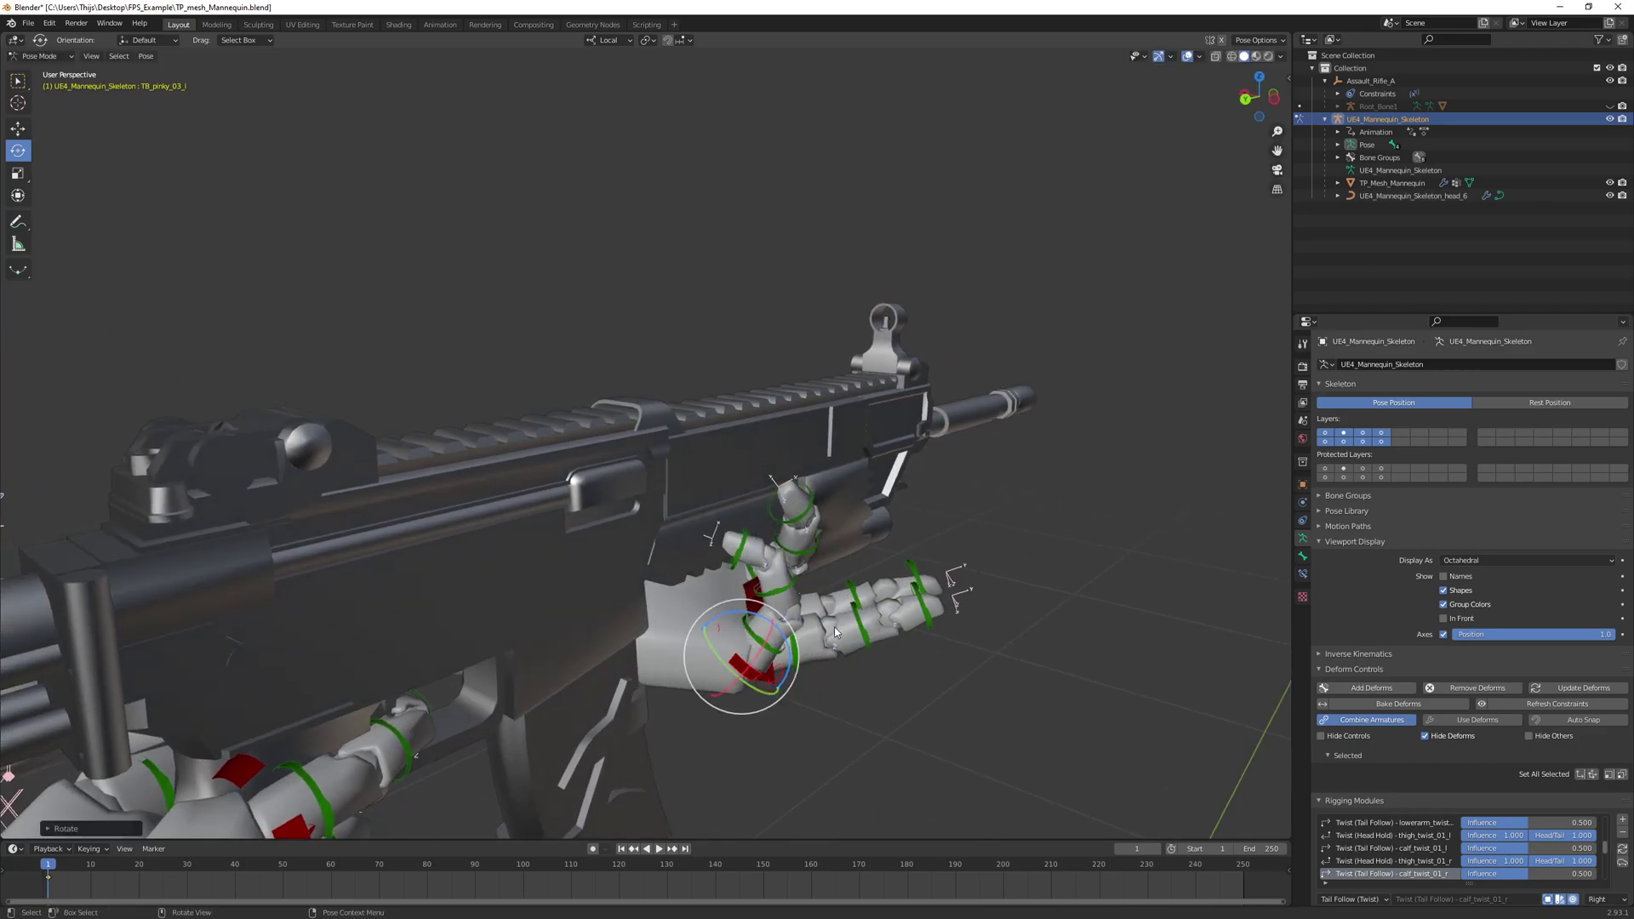
{"action": "middle_click_drag", "start_coordinate": [760, 619], "coordinate": [768, 651]}
{"action": "left_click", "coordinate": [819, 753]}
{"action": "middle_click_drag", "start_coordinate": [819, 753], "coordinate": [775, 769]}
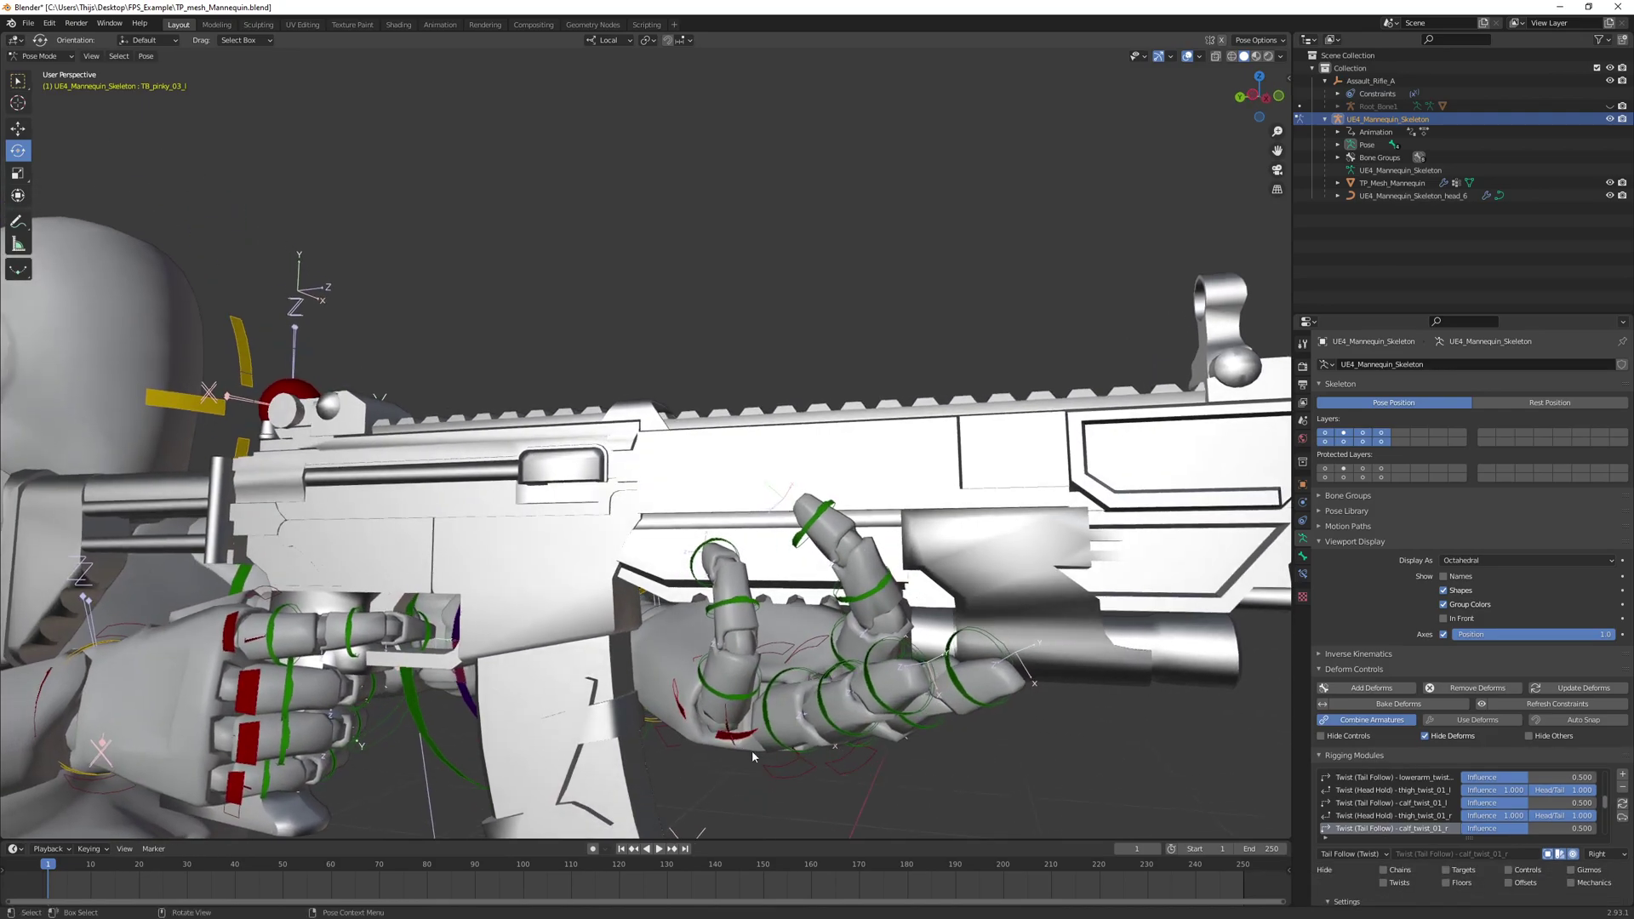
Rotate TB_ring_03_l to curl the left ring finger up beside the pinky on the handguard
{"action": "left_click", "coordinate": [775, 770]}
{"action": "key", "text": "r"}
{"action": "key", "text": "r"}
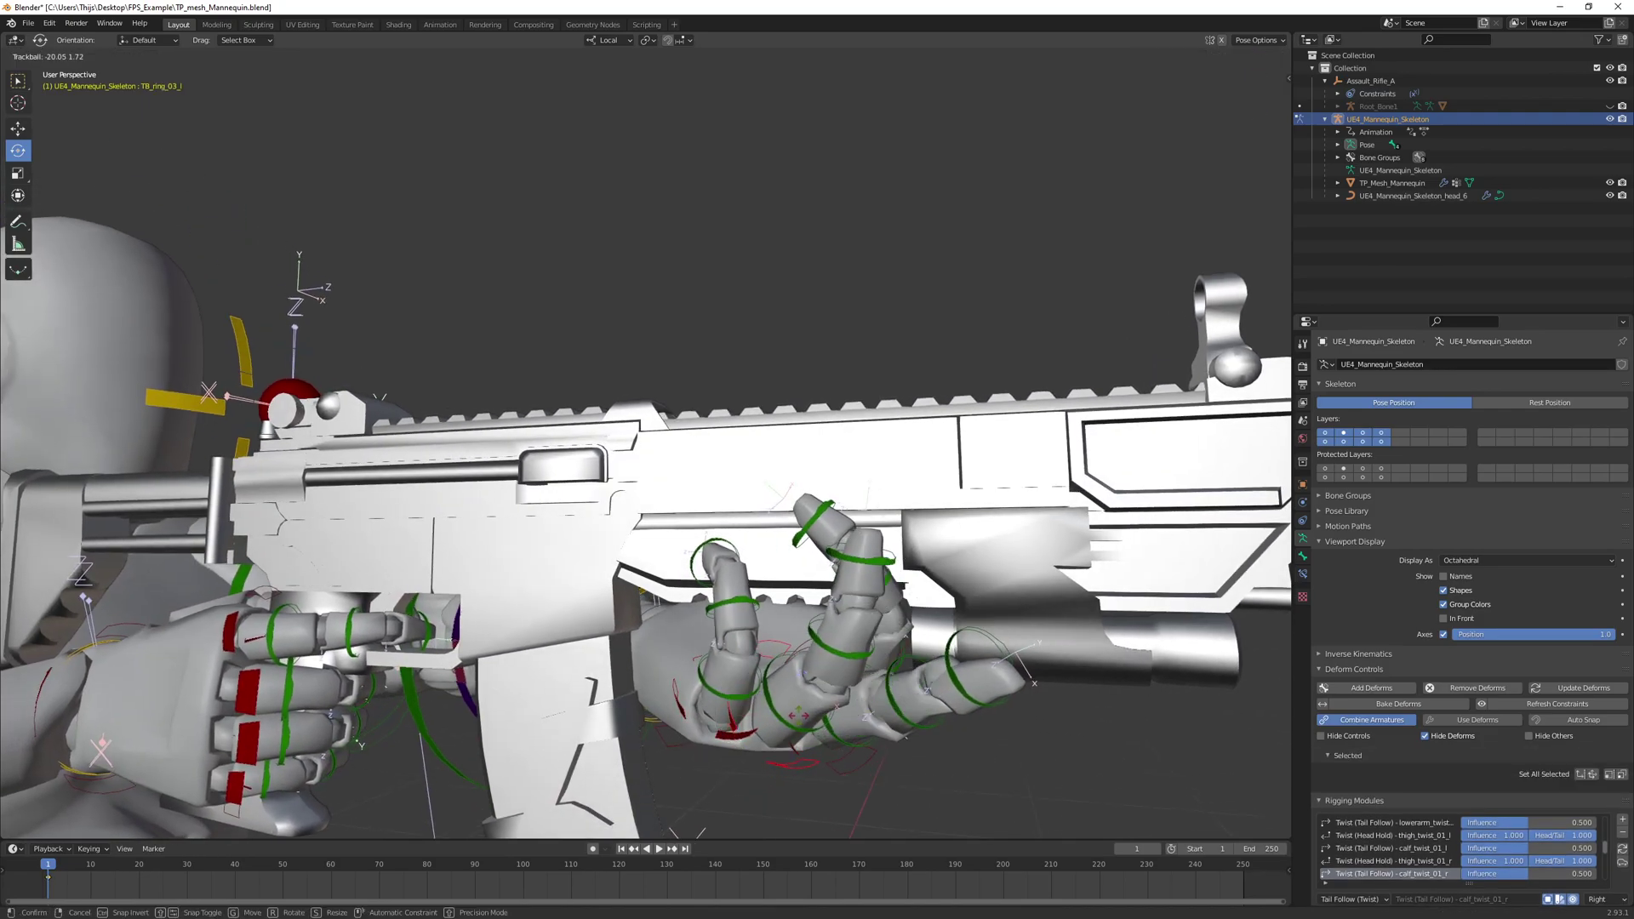
{"action": "left_click", "coordinate": [789, 681]}
{"action": "left_click_drag", "start_coordinate": [789, 682], "coordinate": [858, 642]}
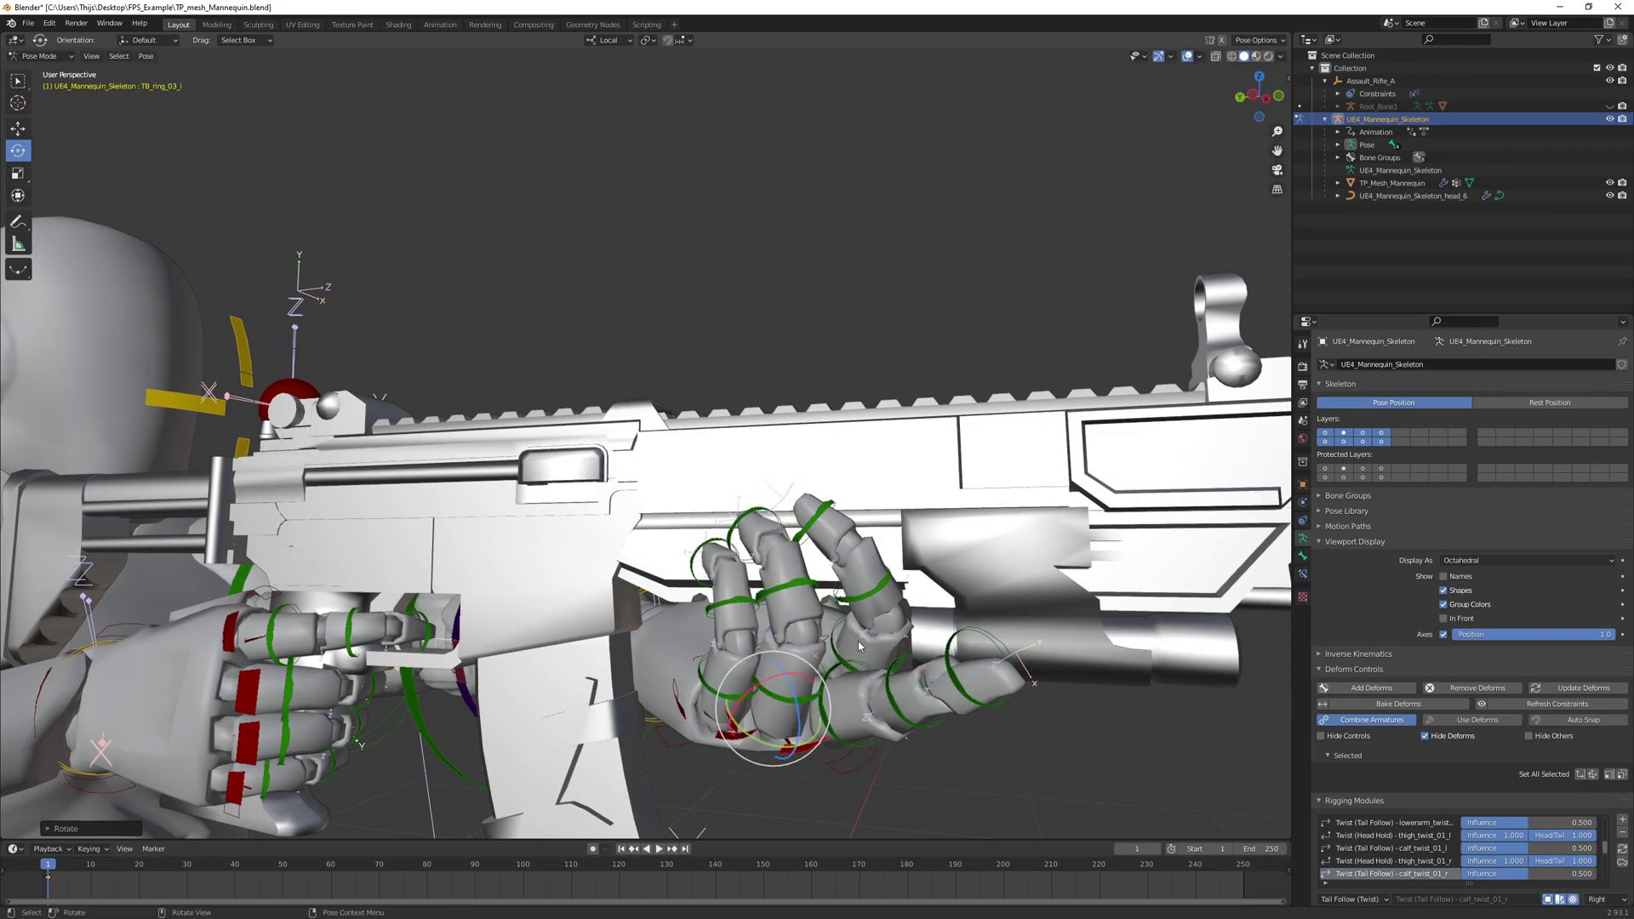
{"action": "middle_click_drag", "start_coordinate": [858, 642], "coordinate": [811, 668]}
Rotate TB_middle_03_l to curl the left middle finger around the handguard between the ring and index fingers
{"action": "left_click", "coordinate": [818, 775]}
{"action": "left_click_drag", "start_coordinate": [796, 737], "coordinate": [787, 704]}
{"action": "middle_click_drag", "start_coordinate": [787, 704], "coordinate": [856, 698]}
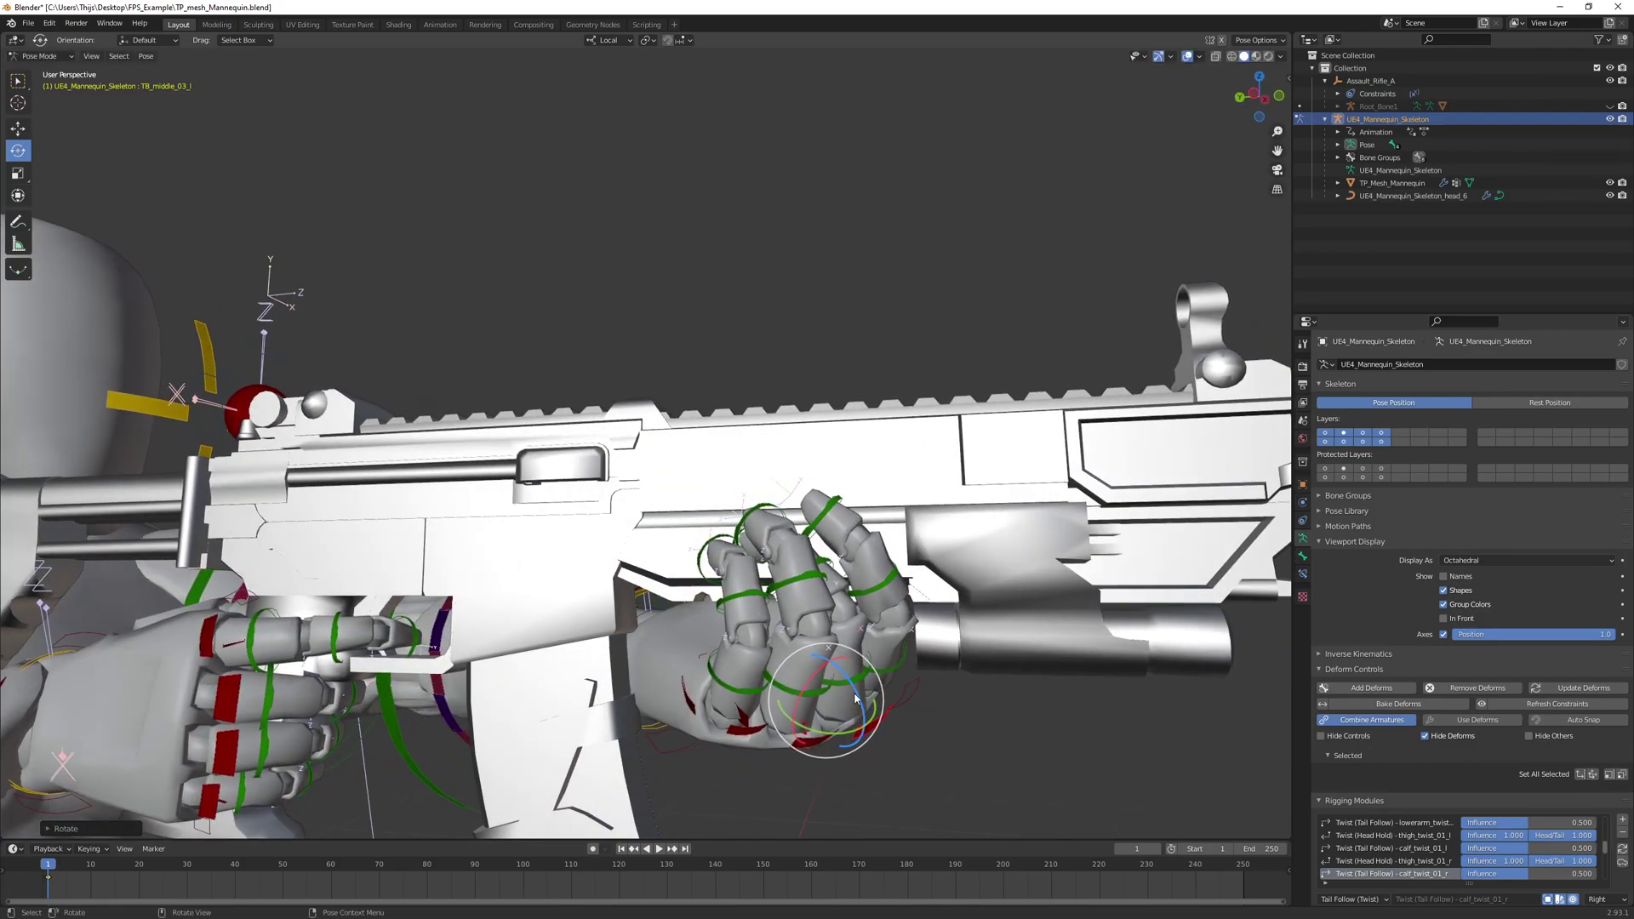
{"action": "left_click_drag", "start_coordinate": [858, 700], "coordinate": [861, 703]}
{"action": "middle_click_drag", "start_coordinate": [861, 703], "coordinate": [784, 718]}
Fine-tune the rotation of TB_ring_03_l to line up the left ring finger with its neighbouring fingers
{"action": "left_click", "coordinate": [764, 738]}
{"action": "mouse_move", "coordinate": [756, 669]}
{"action": "left_mouse_down"}
{"action": "mouse_move", "coordinate": [738, 666]}
{"action": "mouse_move", "coordinate": [750, 652]}
{"action": "left_mouse_up"}
{"action": "middle_click_drag", "start_coordinate": [777, 686], "coordinate": [881, 571]}
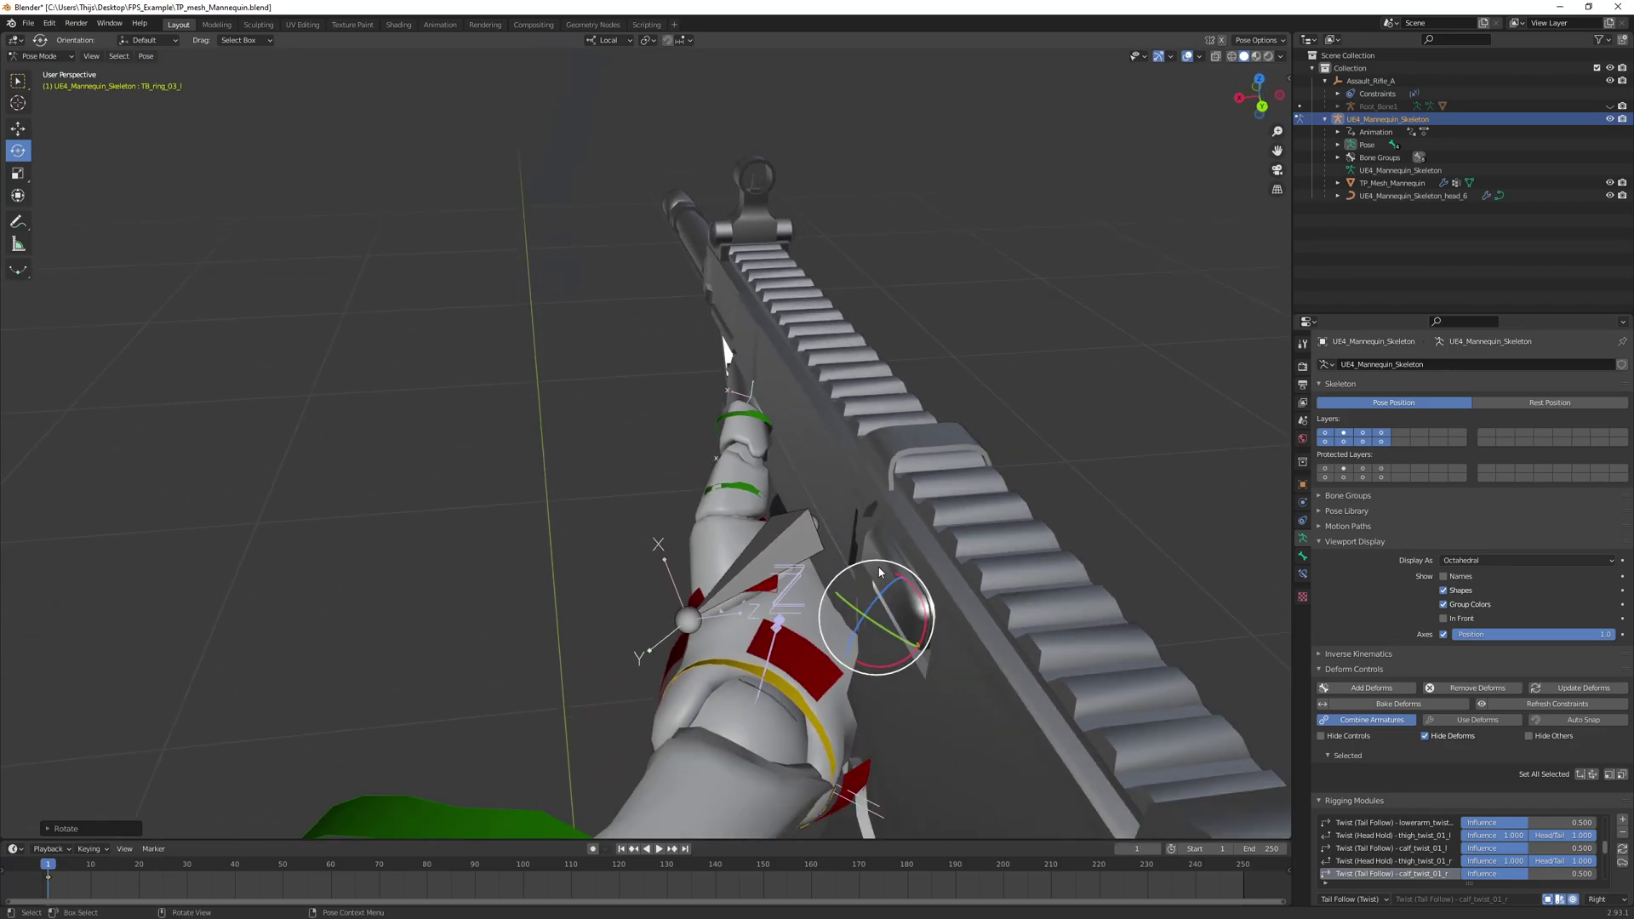
{"action": "middle_click_drag", "start_coordinate": [759, 531], "coordinate": [810, 461]}
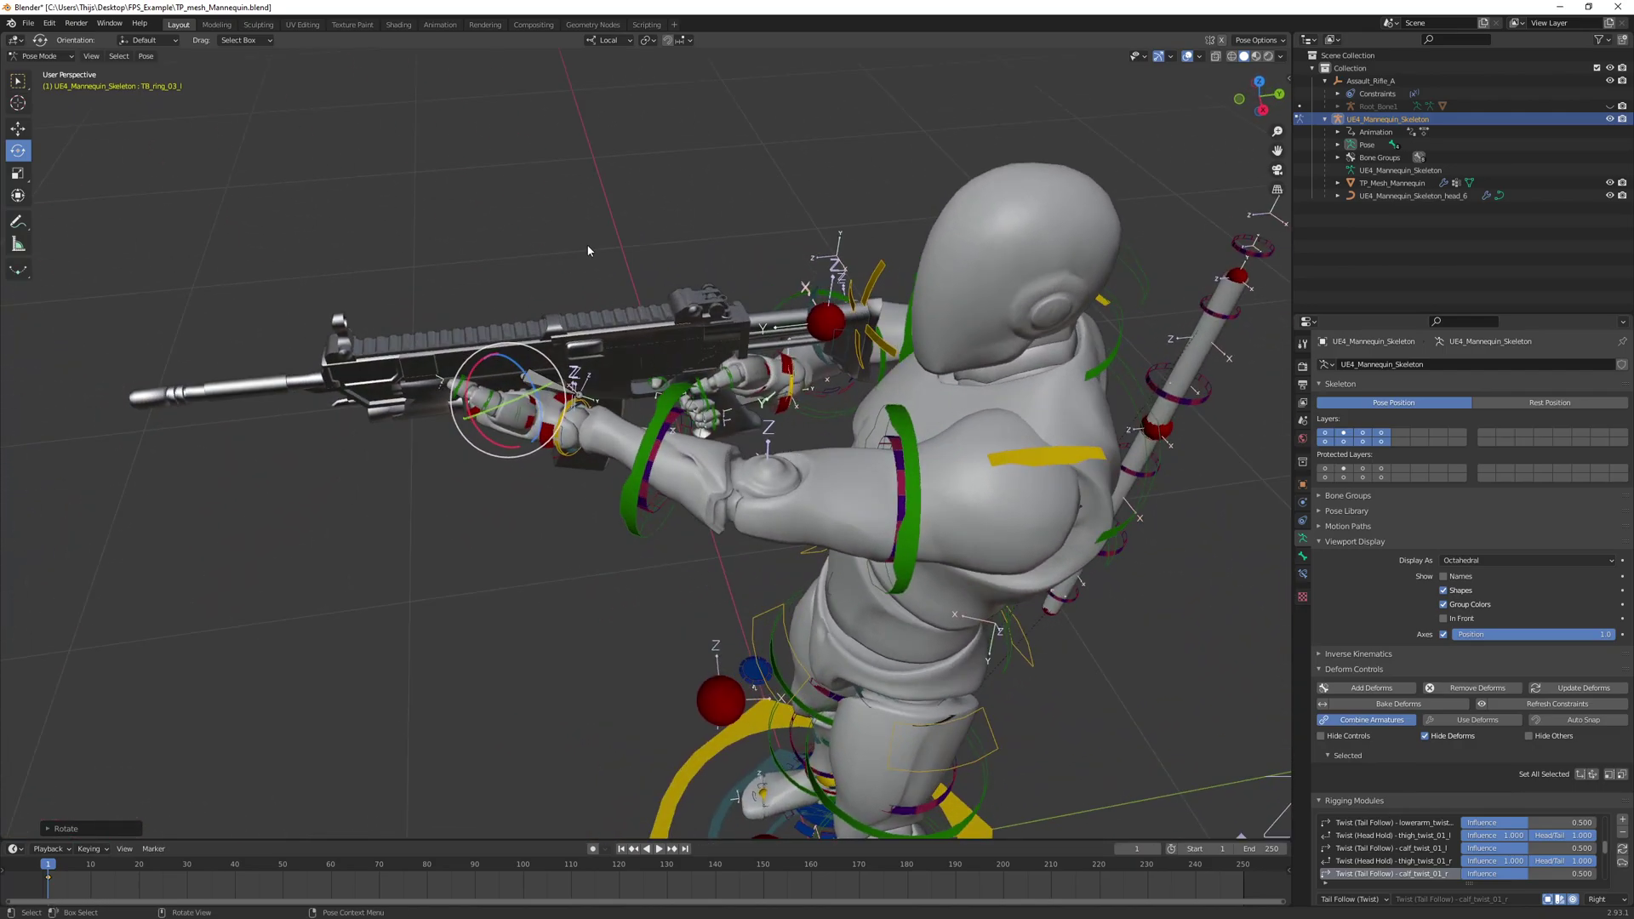
Move the right hand control TB_hand_r along the global Y axis to bring the rifle closer to the body
{"action": "left_click", "coordinate": [550, 436]}
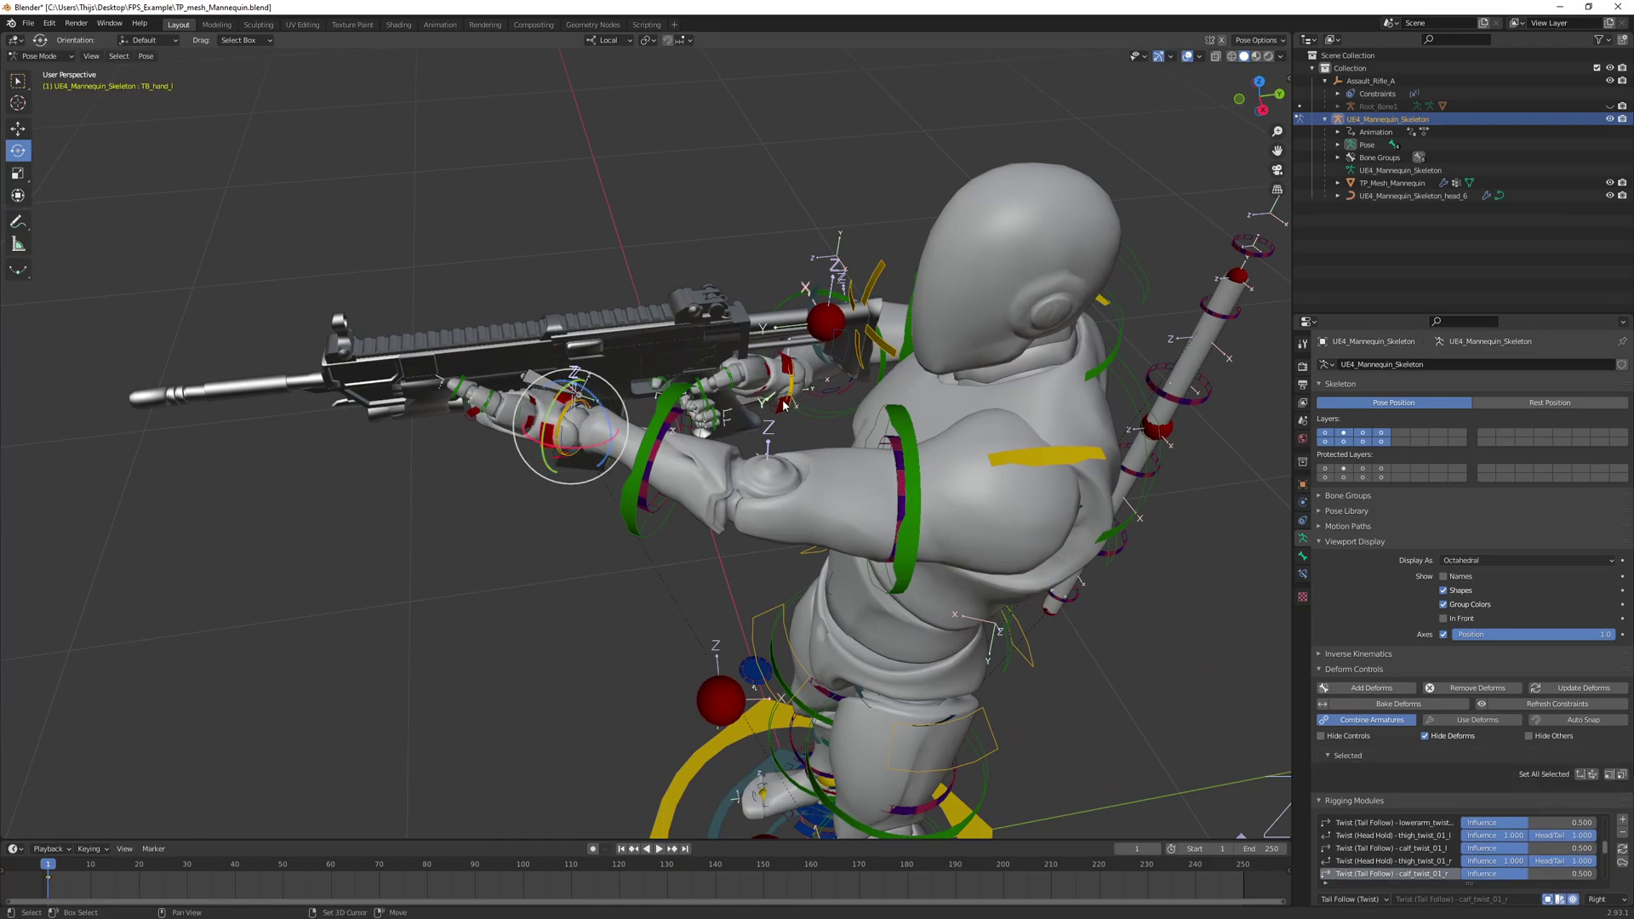
{"action": "key", "text": "shift+space"}
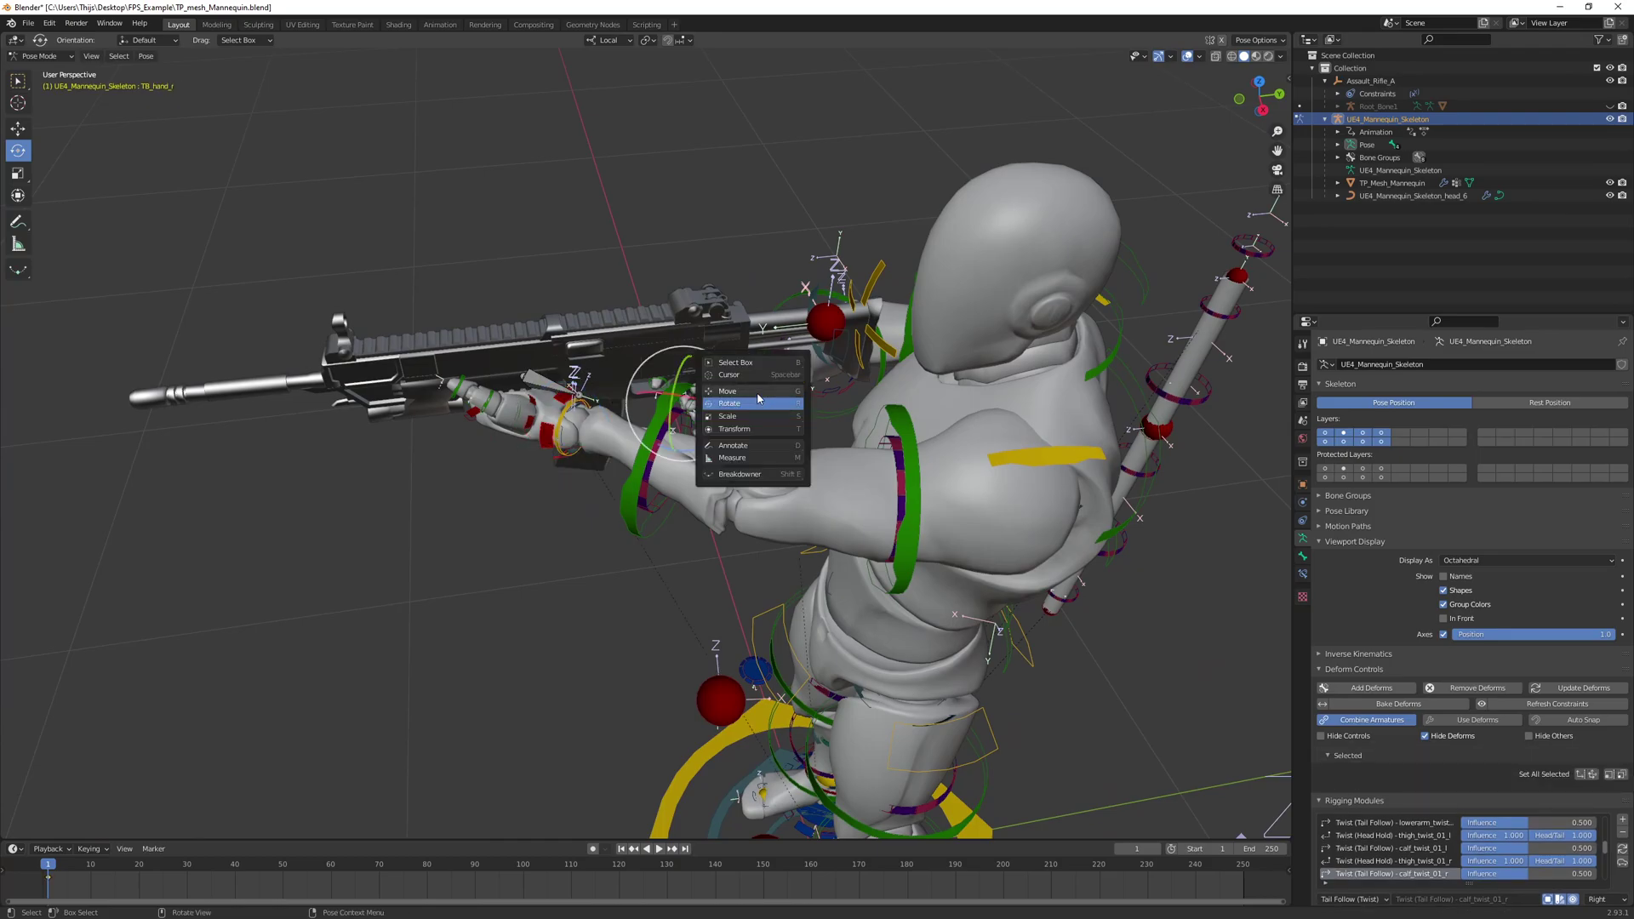
{"action": "key", "text": "g"}
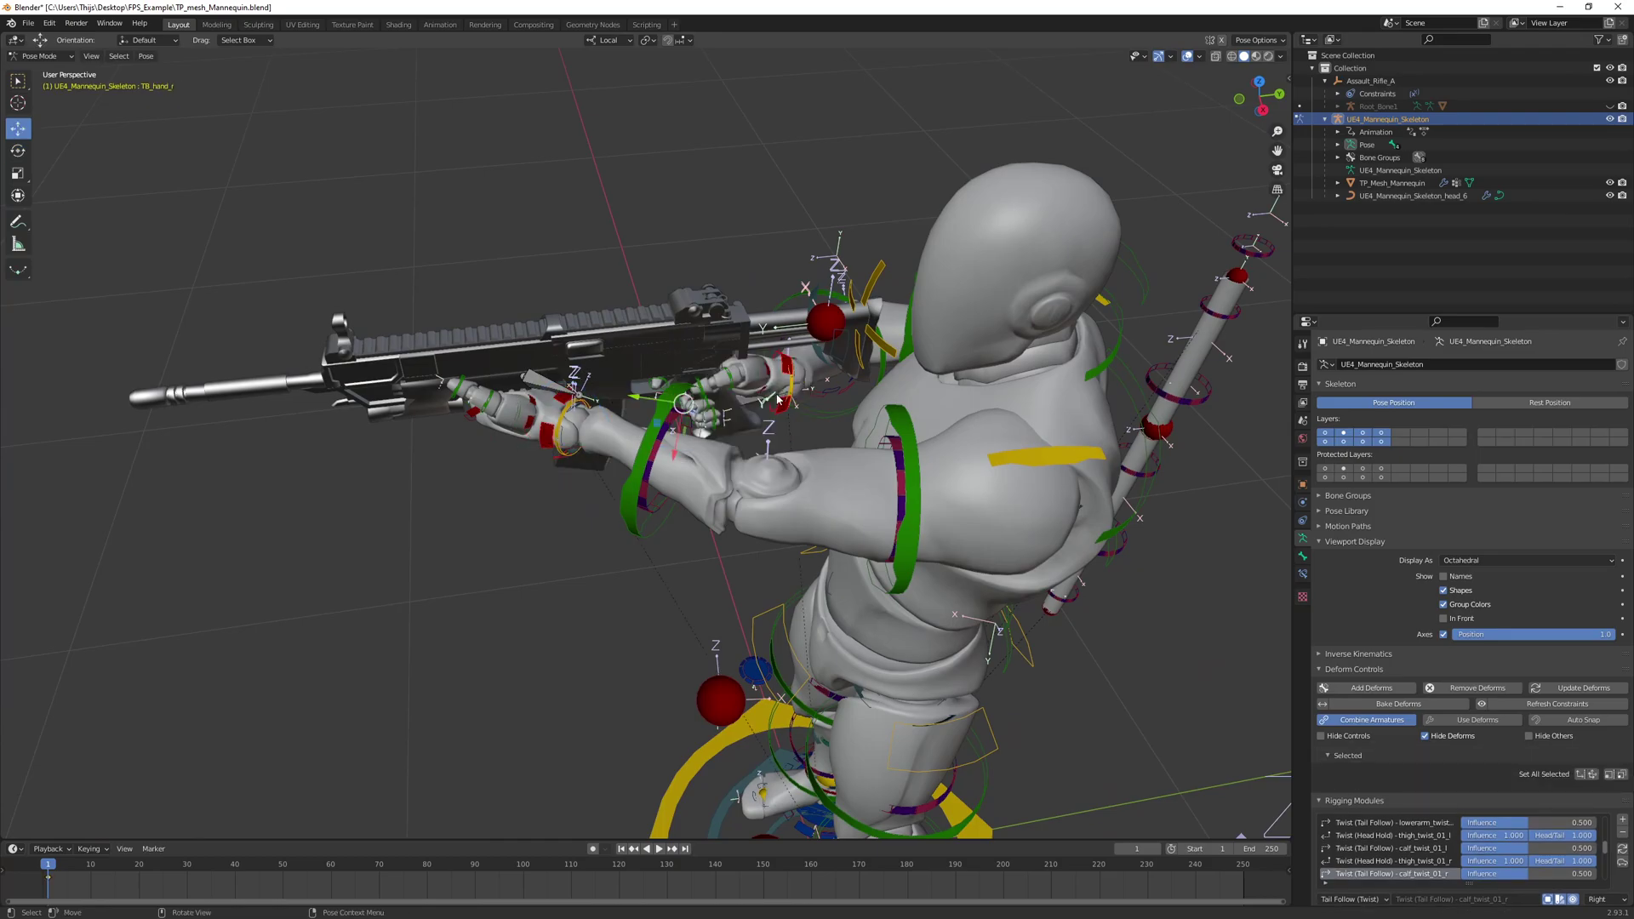
{"action": "left_click", "coordinate": [615, 40]}
{"action": "middle_click_drag", "start_coordinate": [779, 247], "coordinate": [756, 250]}
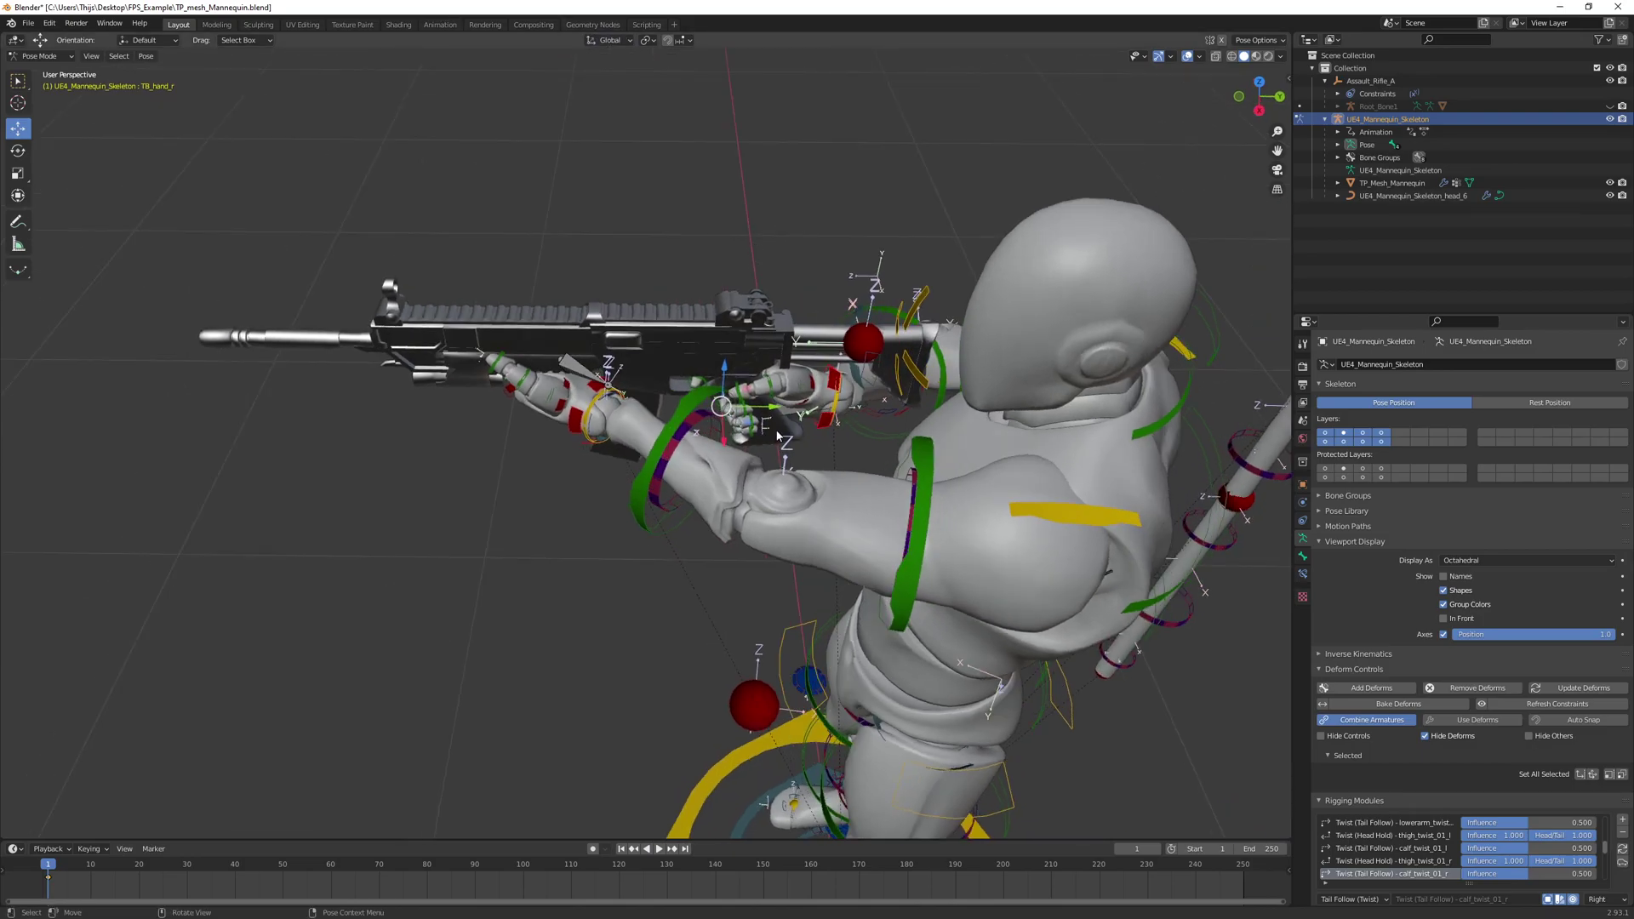
{"action": "left_click_drag", "start_coordinate": [774, 414], "coordinate": [826, 414]}
{"action": "mouse_move", "coordinate": [826, 414]}
{"action": "middle_mouse_down"}
{"action": "mouse_move", "coordinate": [986, 380]}
{"action": "mouse_move", "coordinate": [554, 539]}
{"action": "mouse_move", "coordinate": [917, 484]}
{"action": "mouse_move", "coordinate": [968, 511]}
{"action": "mouse_move", "coordinate": [755, 471]}
{"action": "mouse_move", "coordinate": [856, 467]}
{"action": "mouse_move", "coordinate": [834, 407]}
{"action": "middle_mouse_up"}
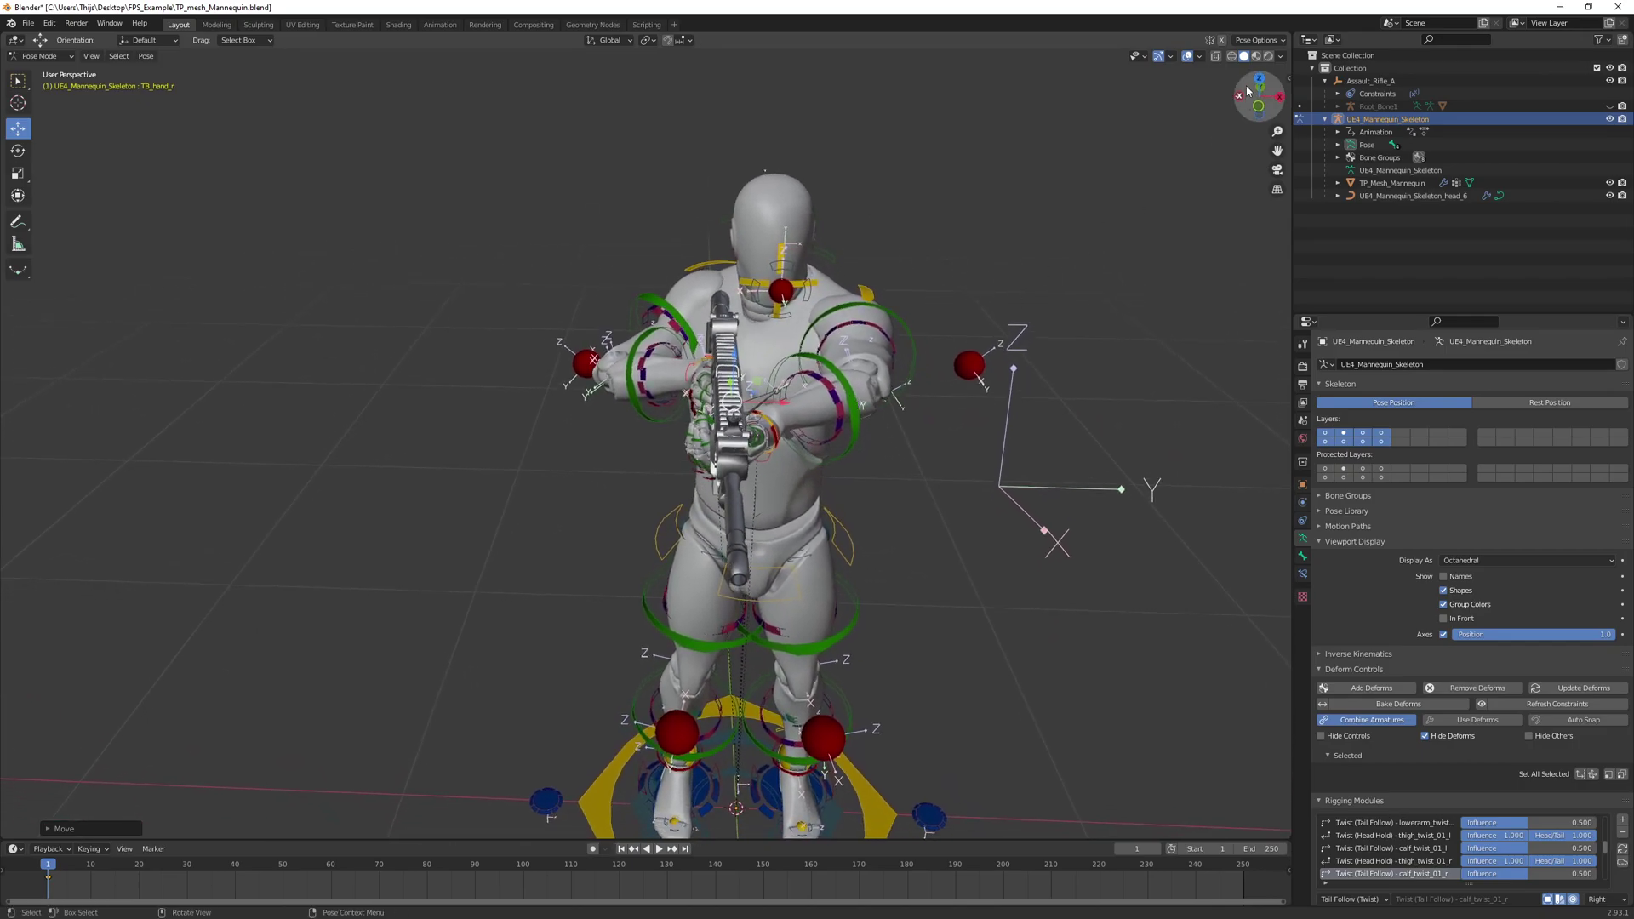
Check the pose from the front, right and top, and move the left arm control TB_upperarm_l slightly to adjust the elbow
{"action": "left_click", "coordinate": [1260, 106]}
{"action": "scroll", "coordinate": [822, 392], "scroll_direction": "up", "scroll_amount": 5}
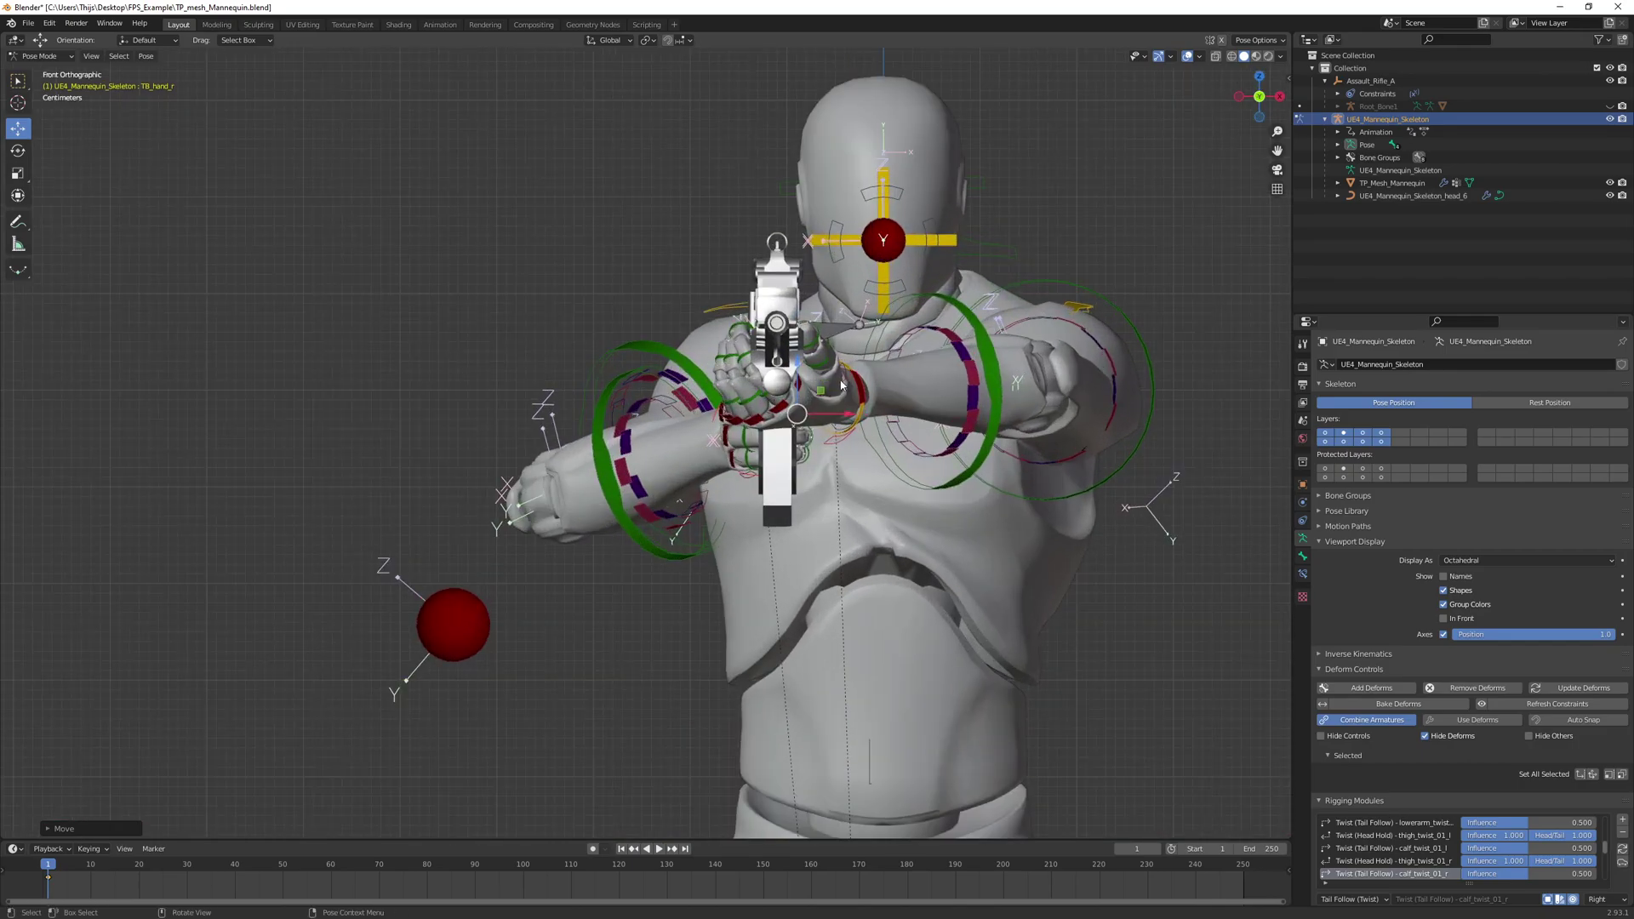
{"action": "middle_click_drag", "start_coordinate": [822, 393], "coordinate": [811, 406], "text": "shift"}
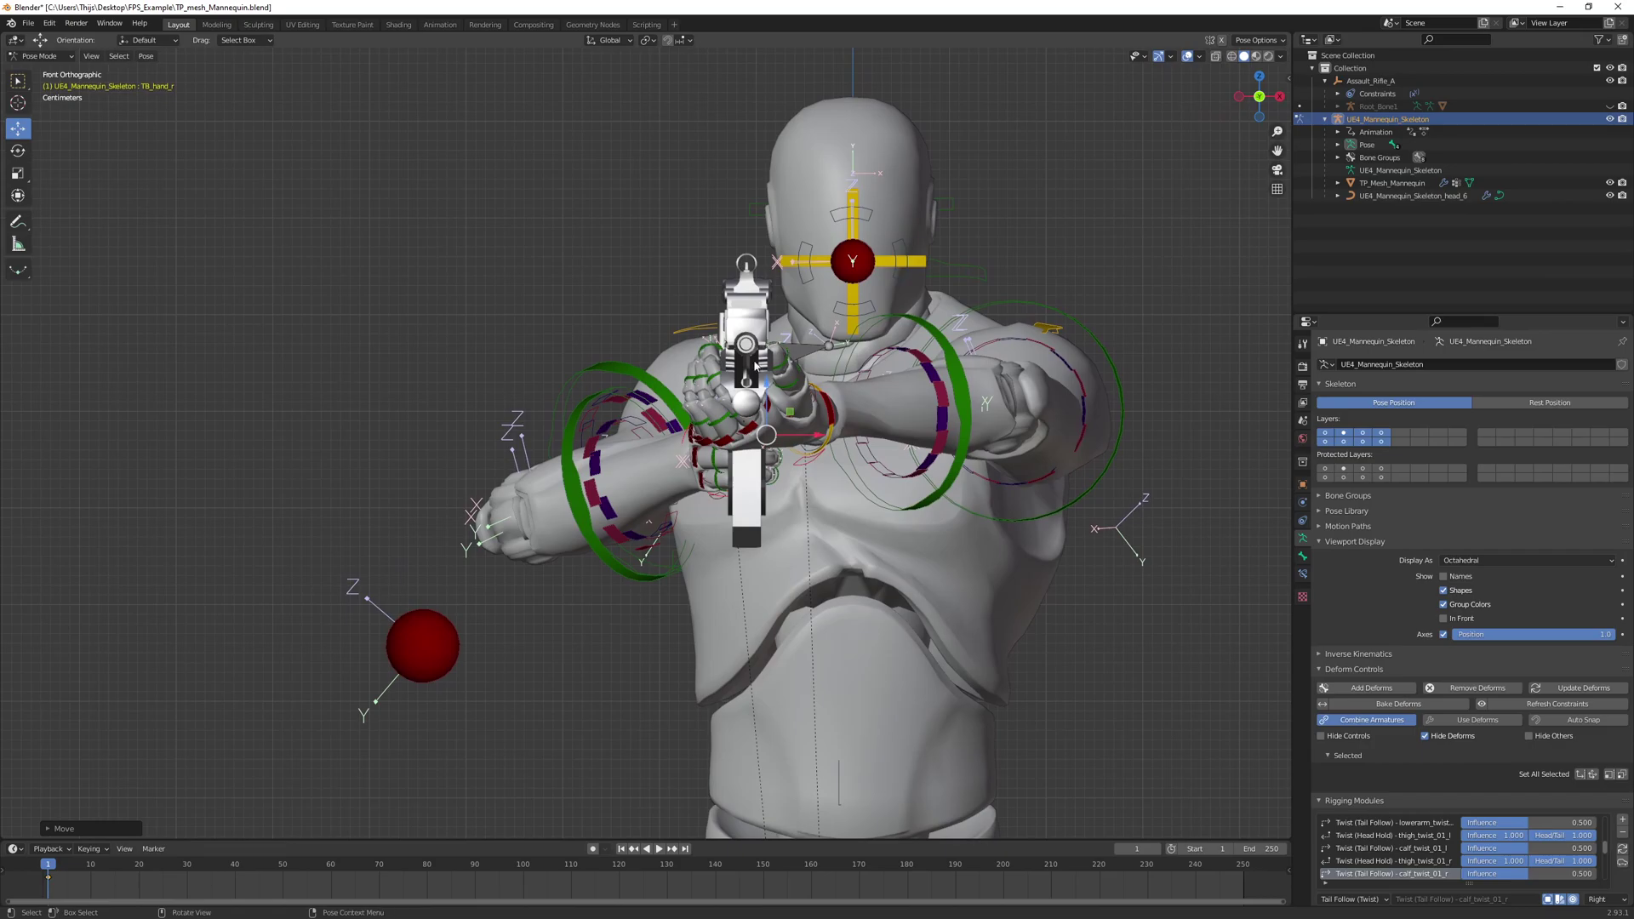
{"action": "left_click", "coordinate": [1272, 98]}
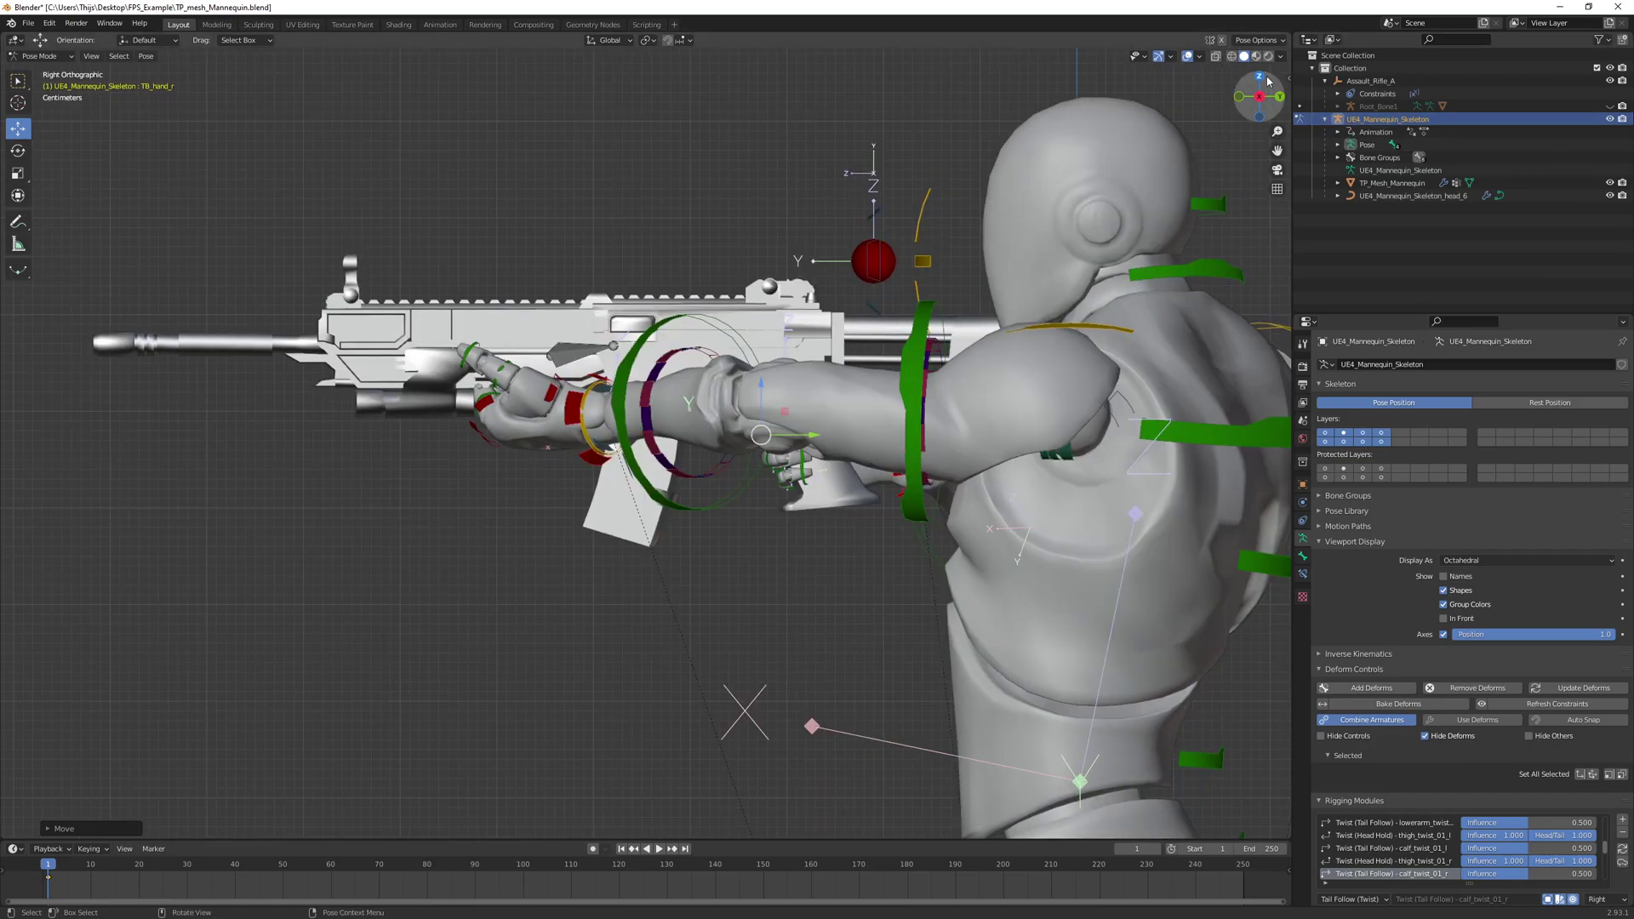
{"action": "left_click", "coordinate": [1267, 81]}
{"action": "middle_click_drag", "start_coordinate": [983, 427], "coordinate": [957, 344]}
{"action": "left_click", "coordinate": [959, 345]}
{"action": "left_click_drag", "start_coordinate": [1001, 252], "coordinate": [994, 255]}
{"action": "middle_click_drag", "start_coordinate": [994, 254], "coordinate": [880, 287]}
{"action": "scroll", "coordinate": [843, 296], "scroll_direction": "up", "scroll_amount": 2}
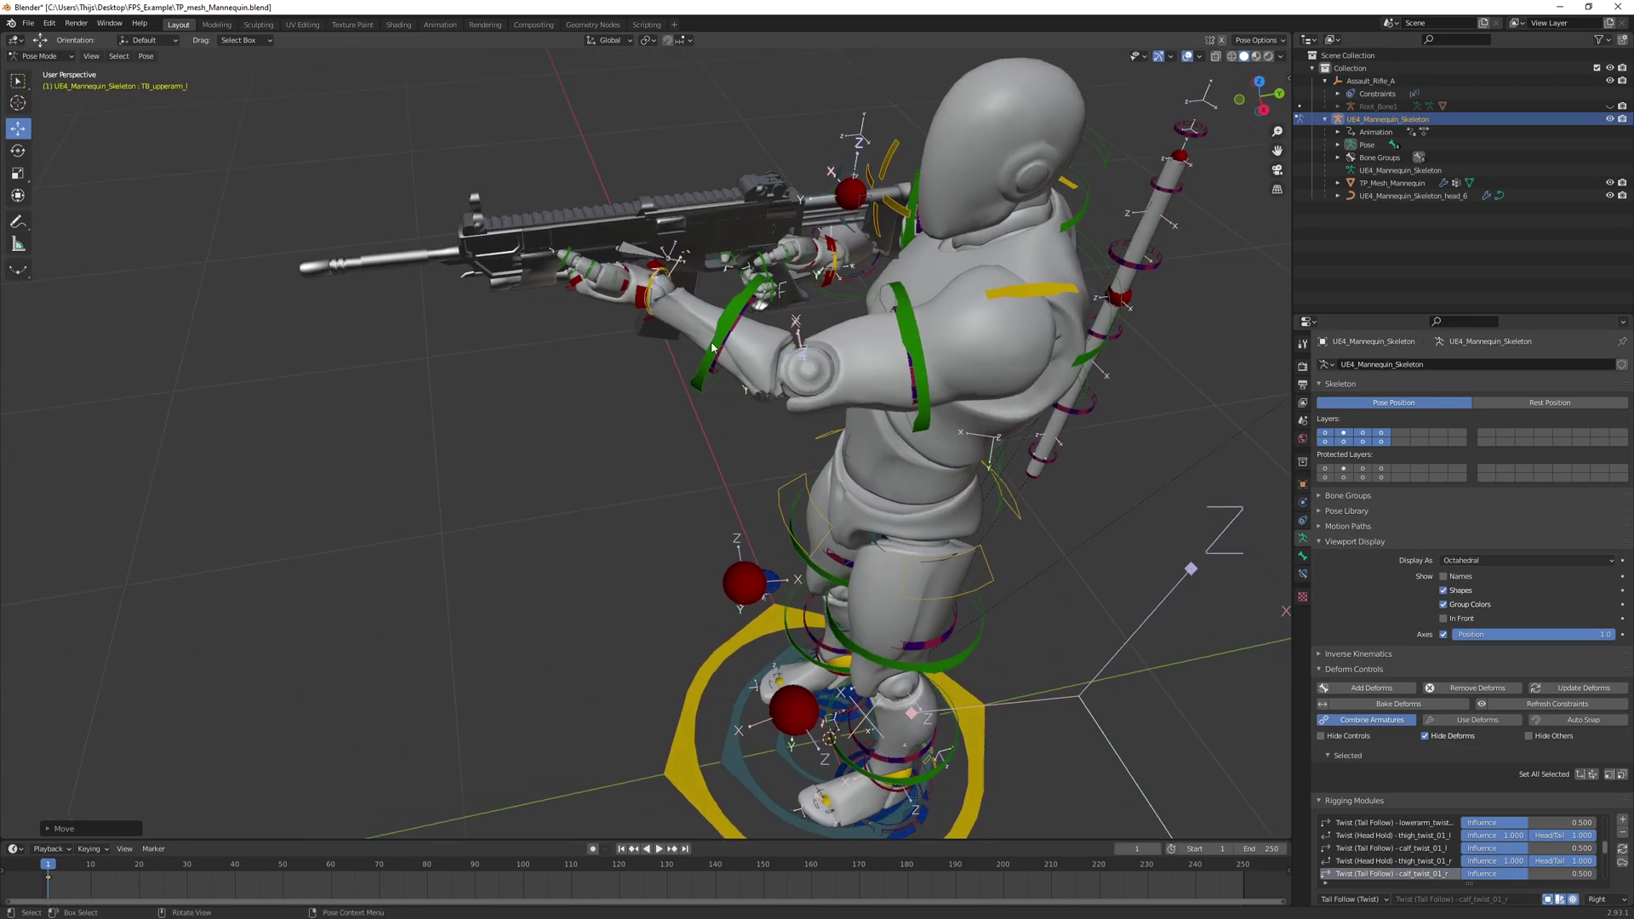
Insert Location & Rotation keyframes for all of the rig's controls at frames 1 and 10
{"action": "key", "text": "a"}
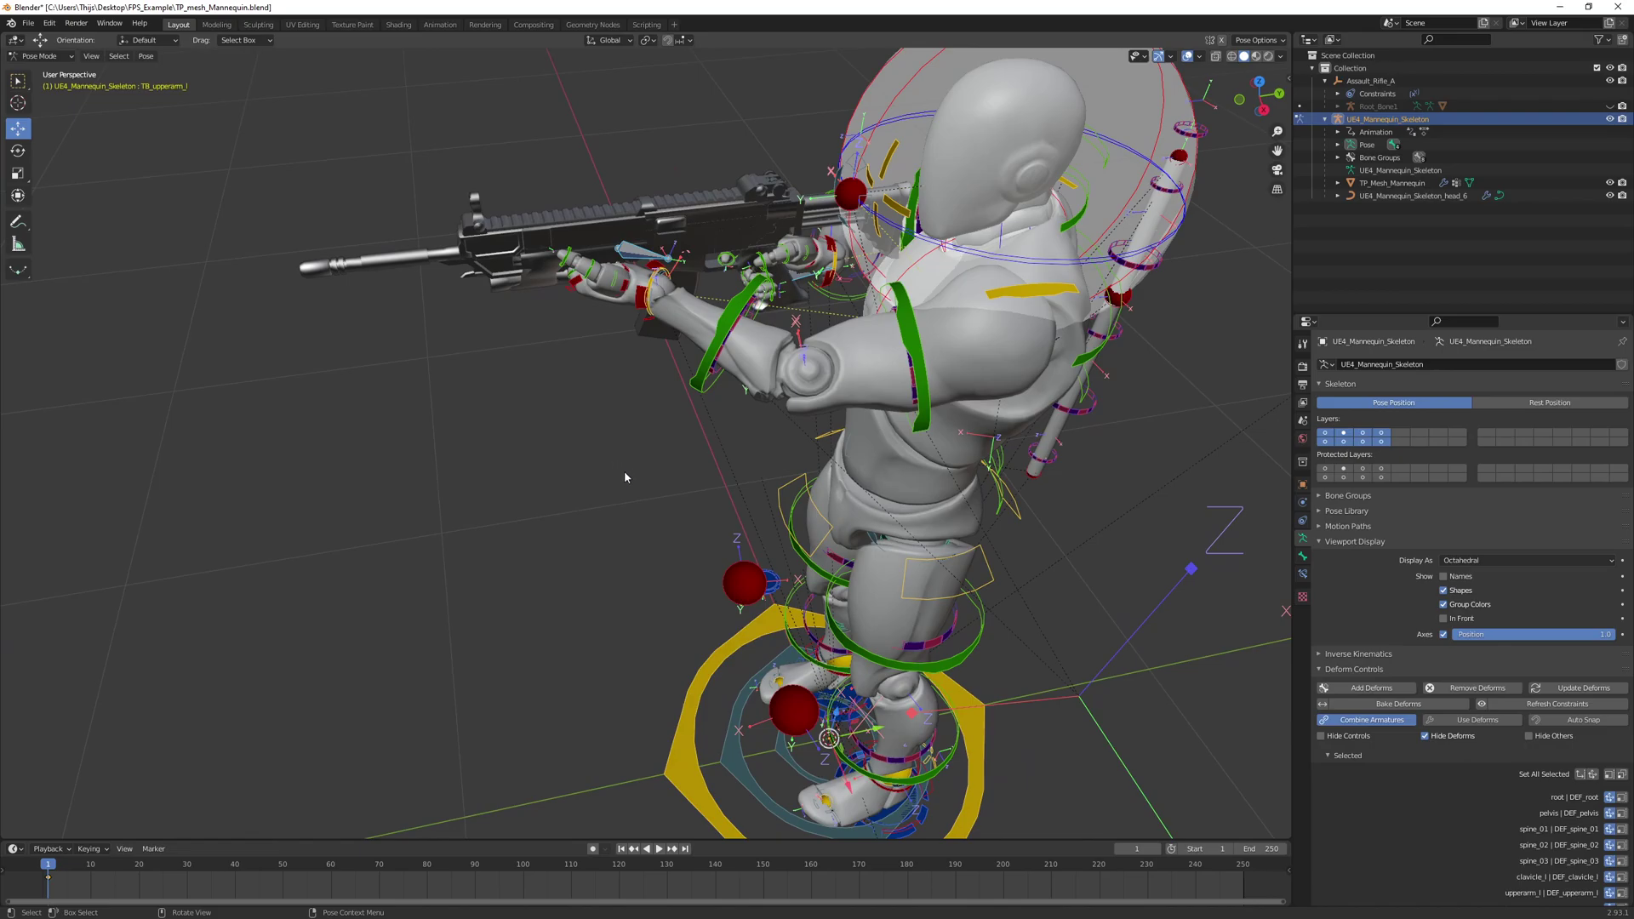
{"action": "key", "text": "i"}
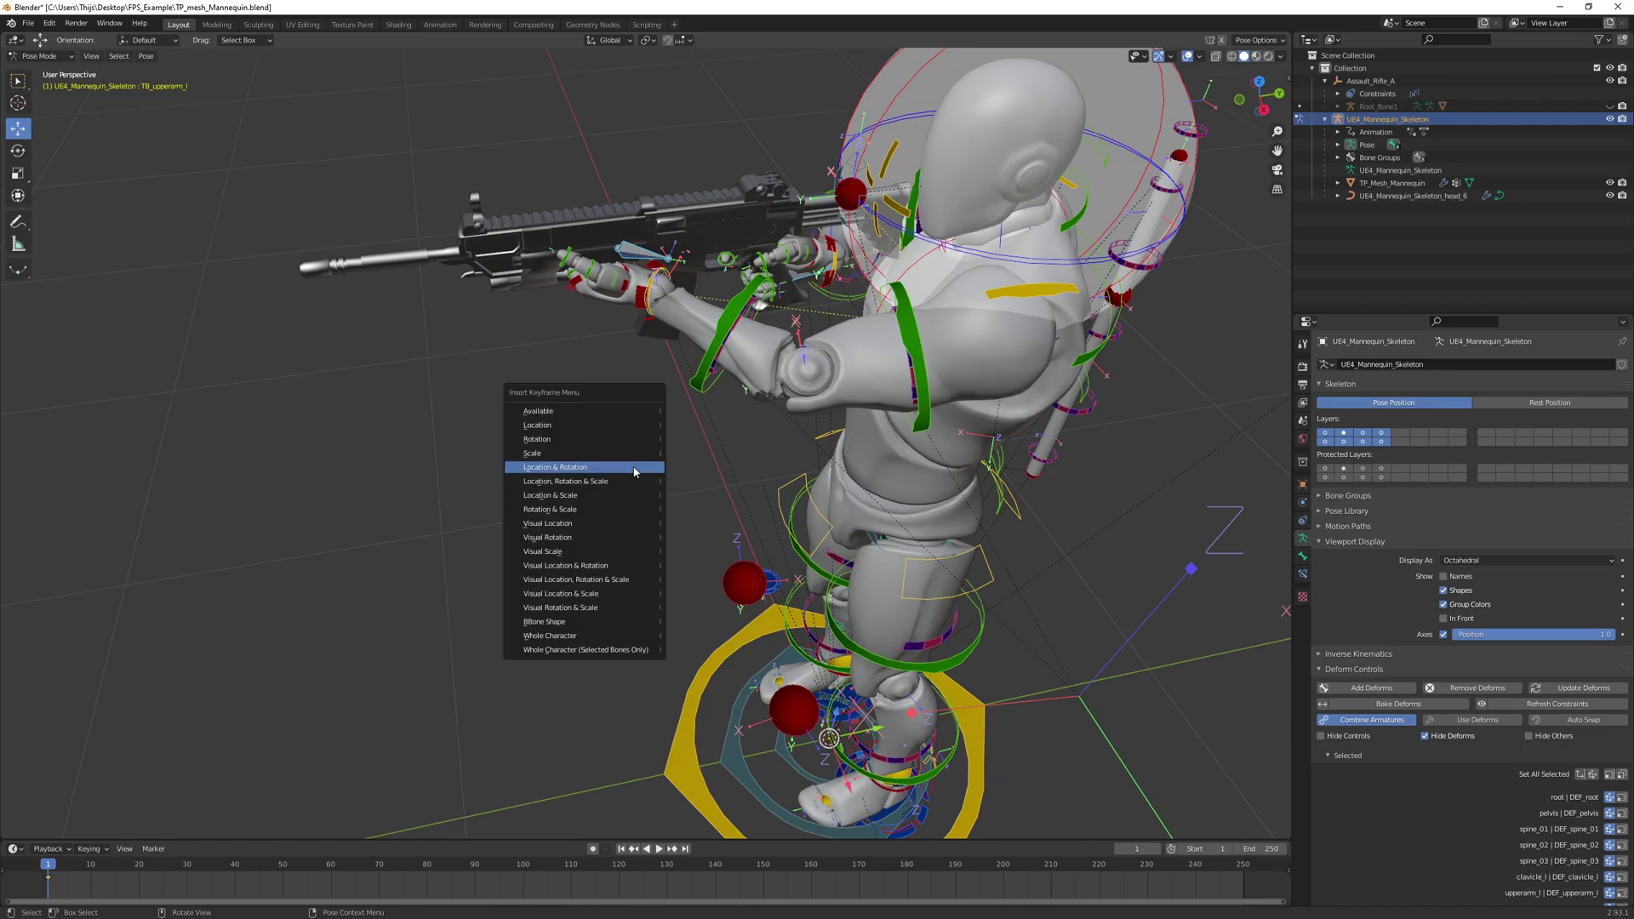
{"action": "left_click", "coordinate": [555, 467]}
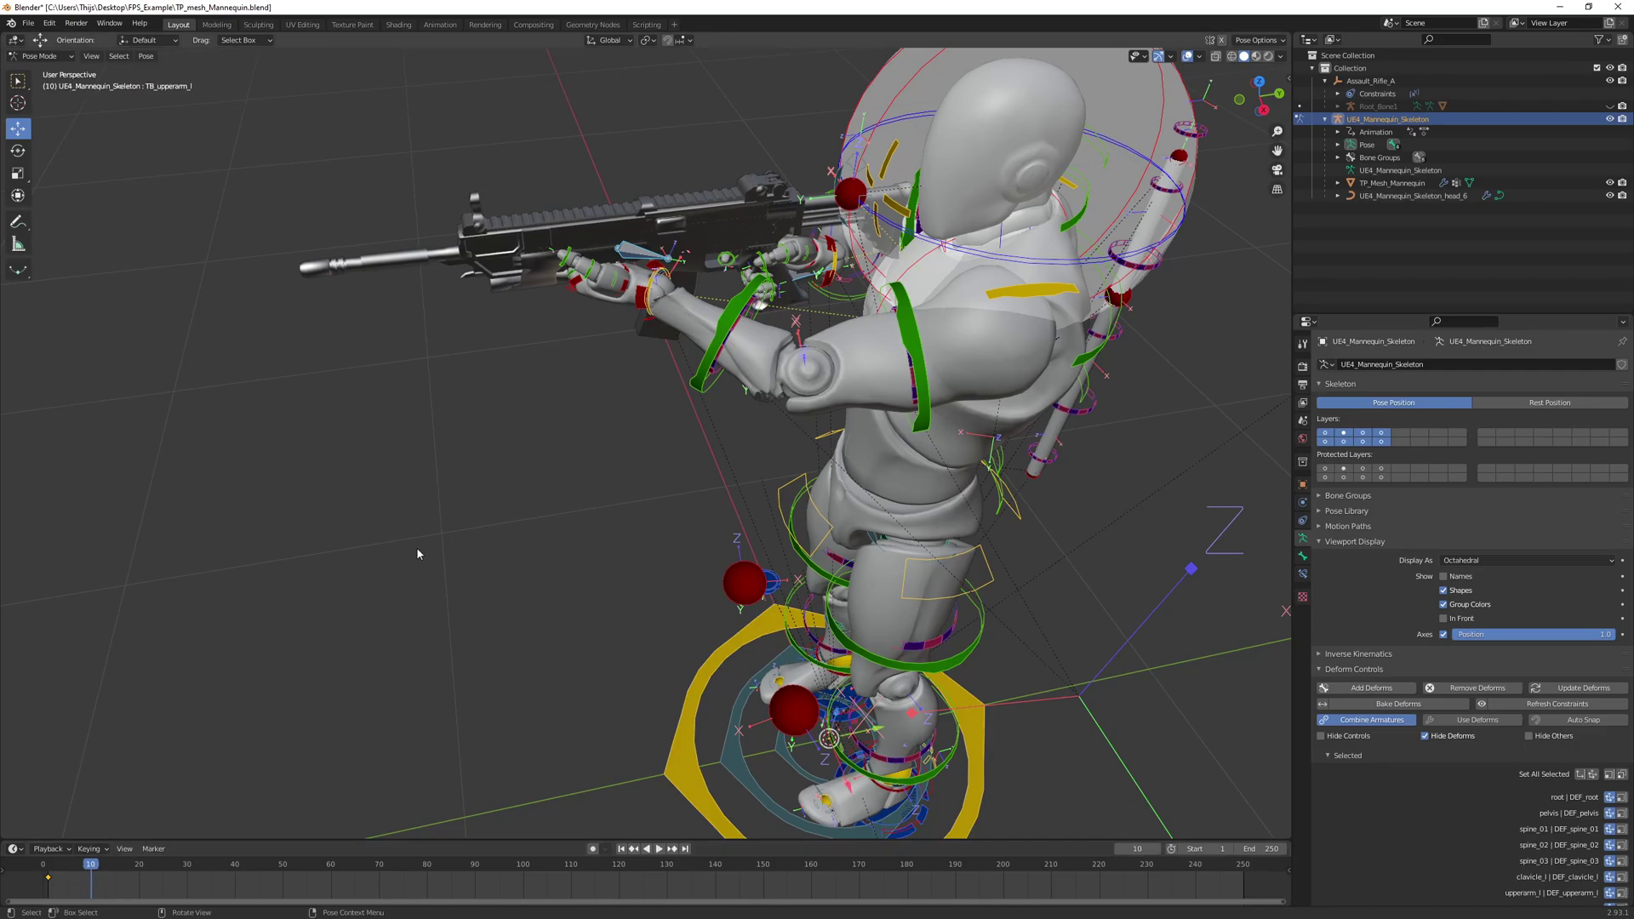
{"action": "key", "text": "i"}
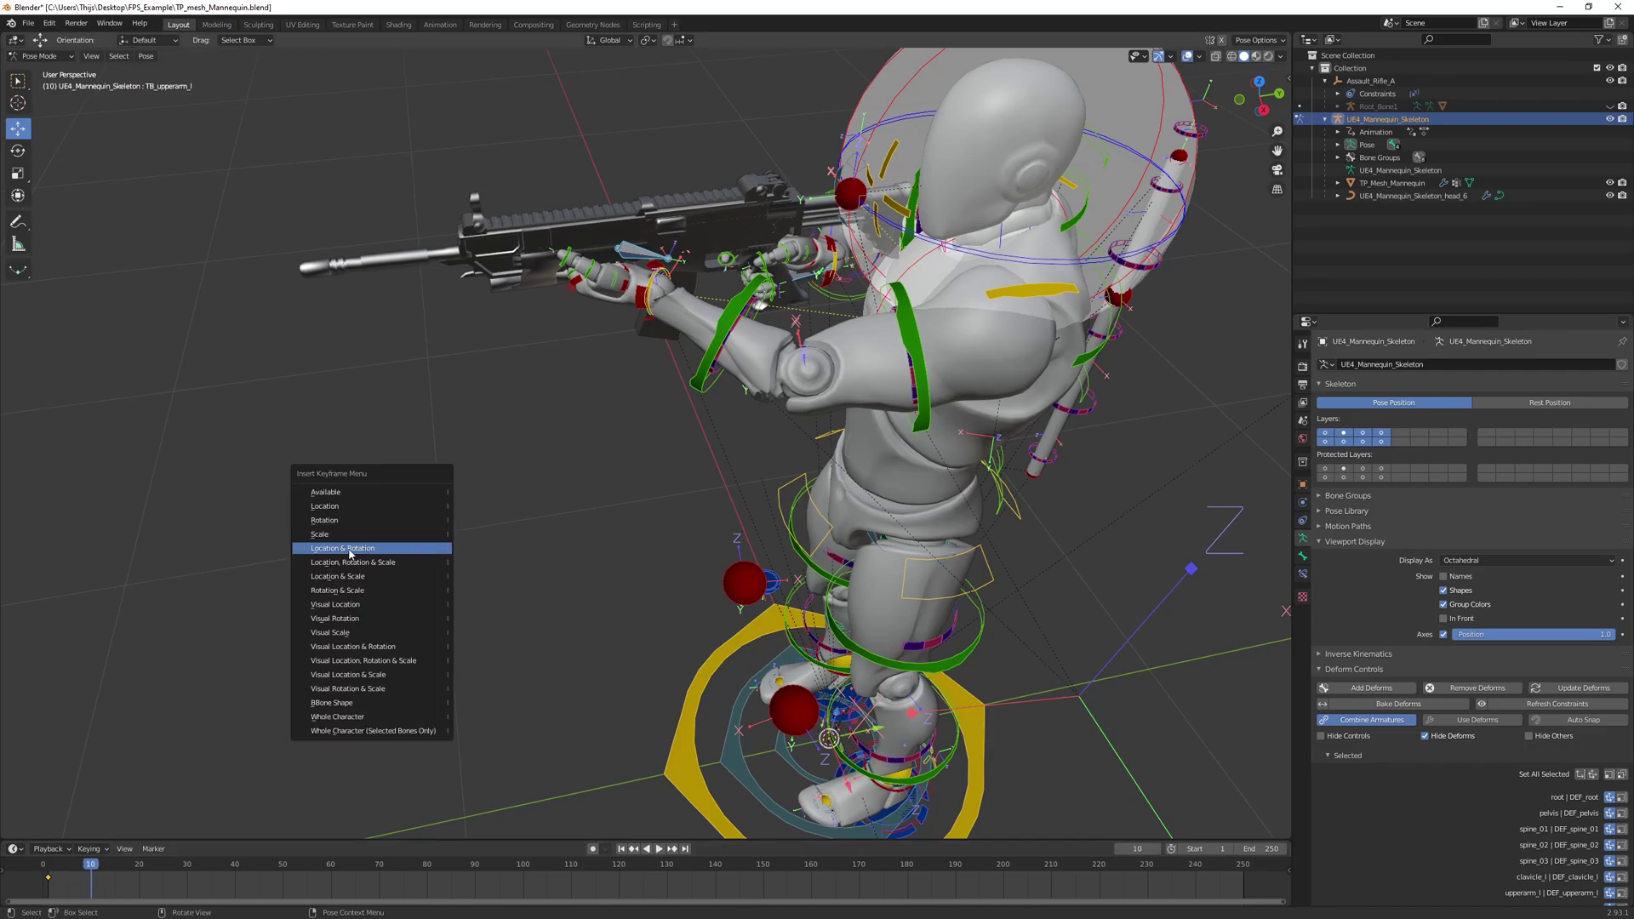
{"action": "left_click", "coordinate": [343, 550]}
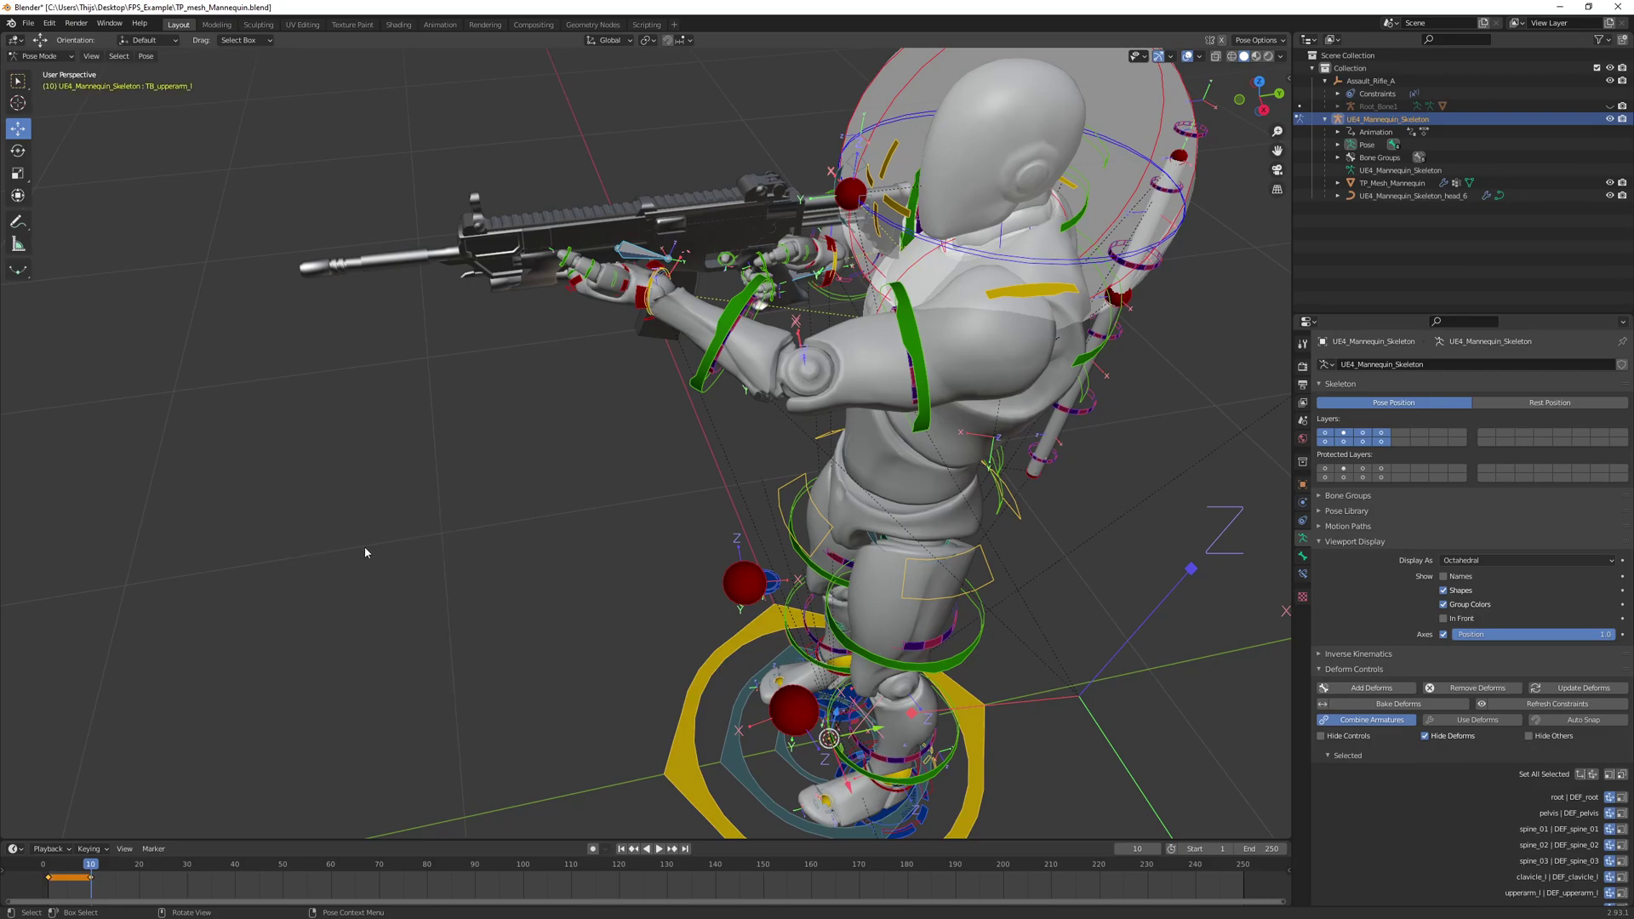
Deselect the rig's controls and save the finished rifle pose in TP_mesh_Mannequin.blend
{"action": "scroll", "coordinate": [464, 600], "scroll_direction": "down", "scroll_amount": 2}
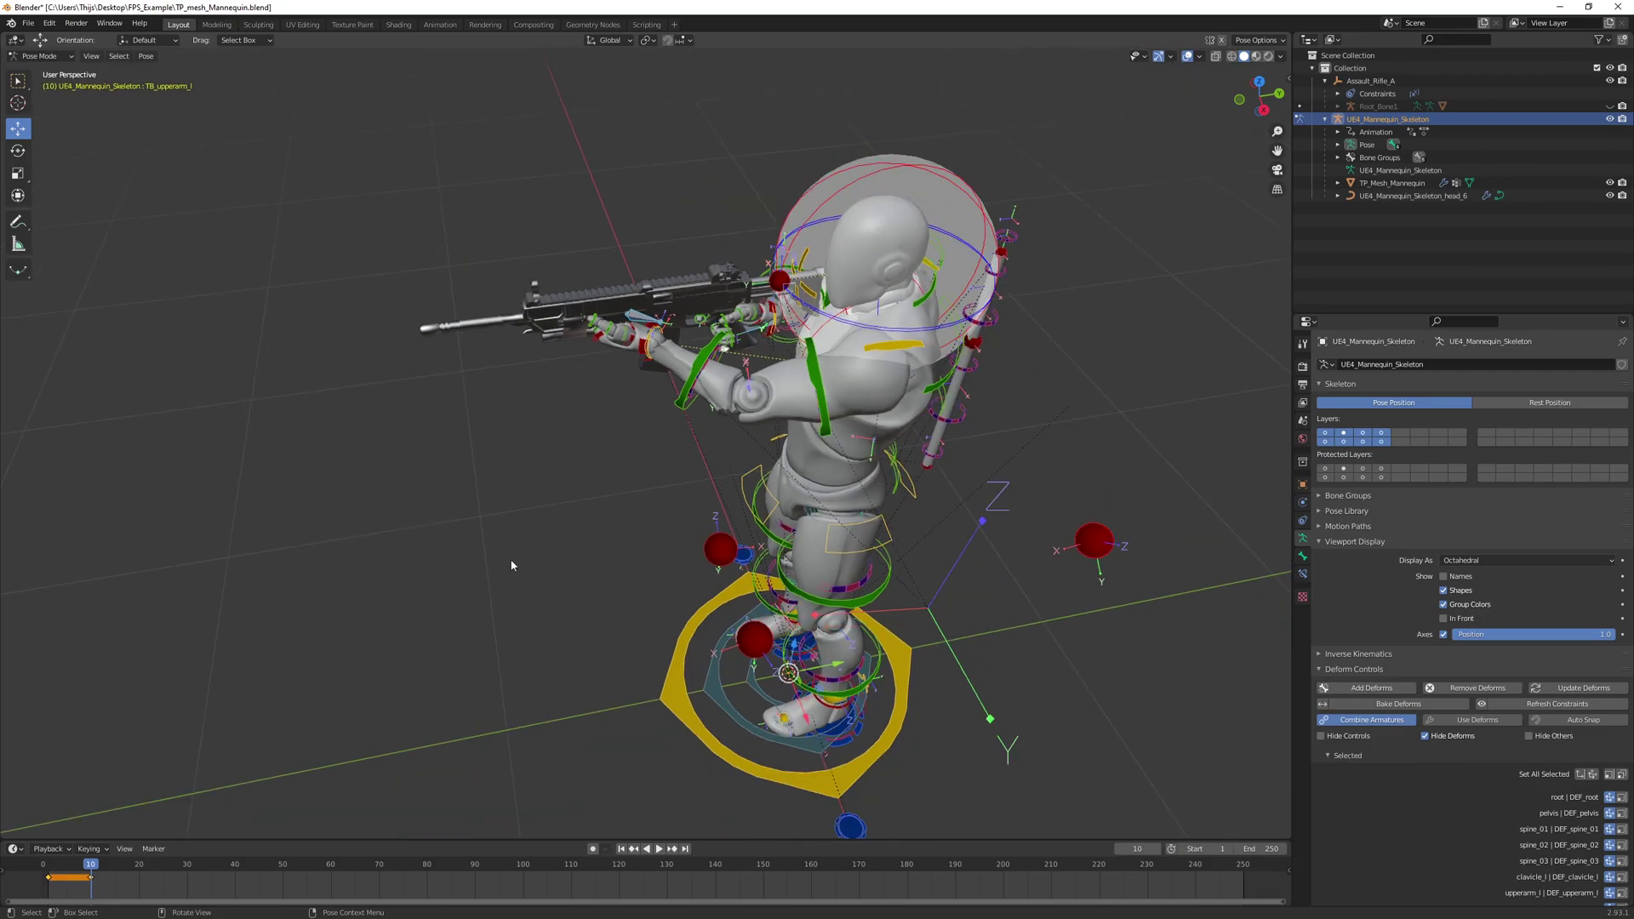
{"action": "middle_click_drag", "start_coordinate": [512, 565], "coordinate": [647, 536]}
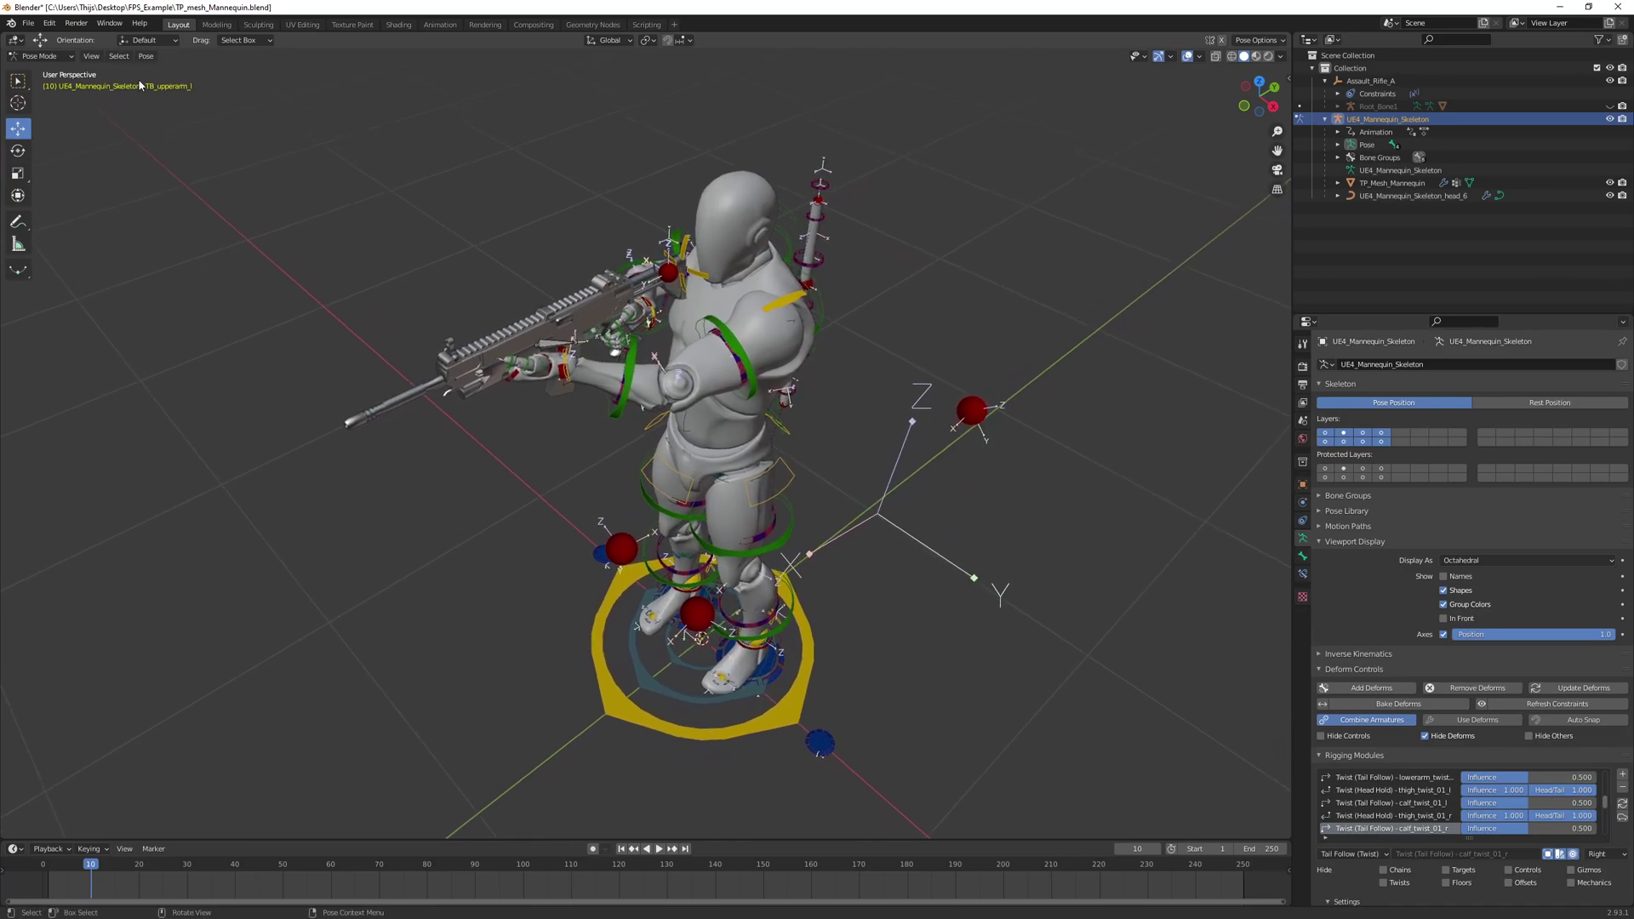
{"action": "left_click", "coordinate": [28, 23]}
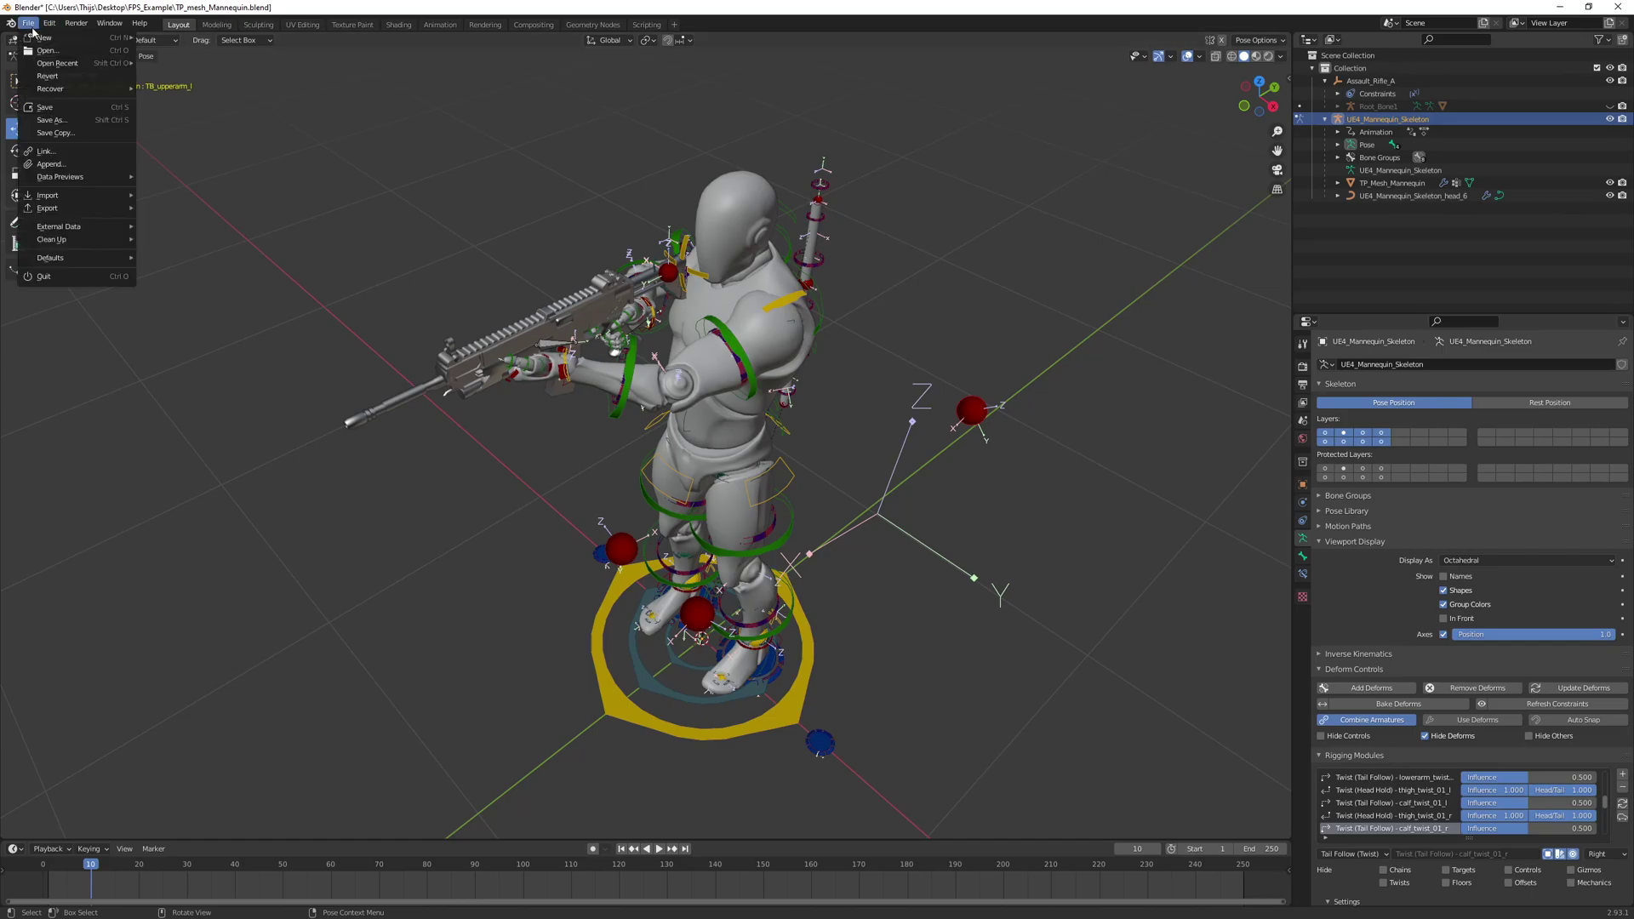
{"action": "left_click", "coordinate": [45, 107]}
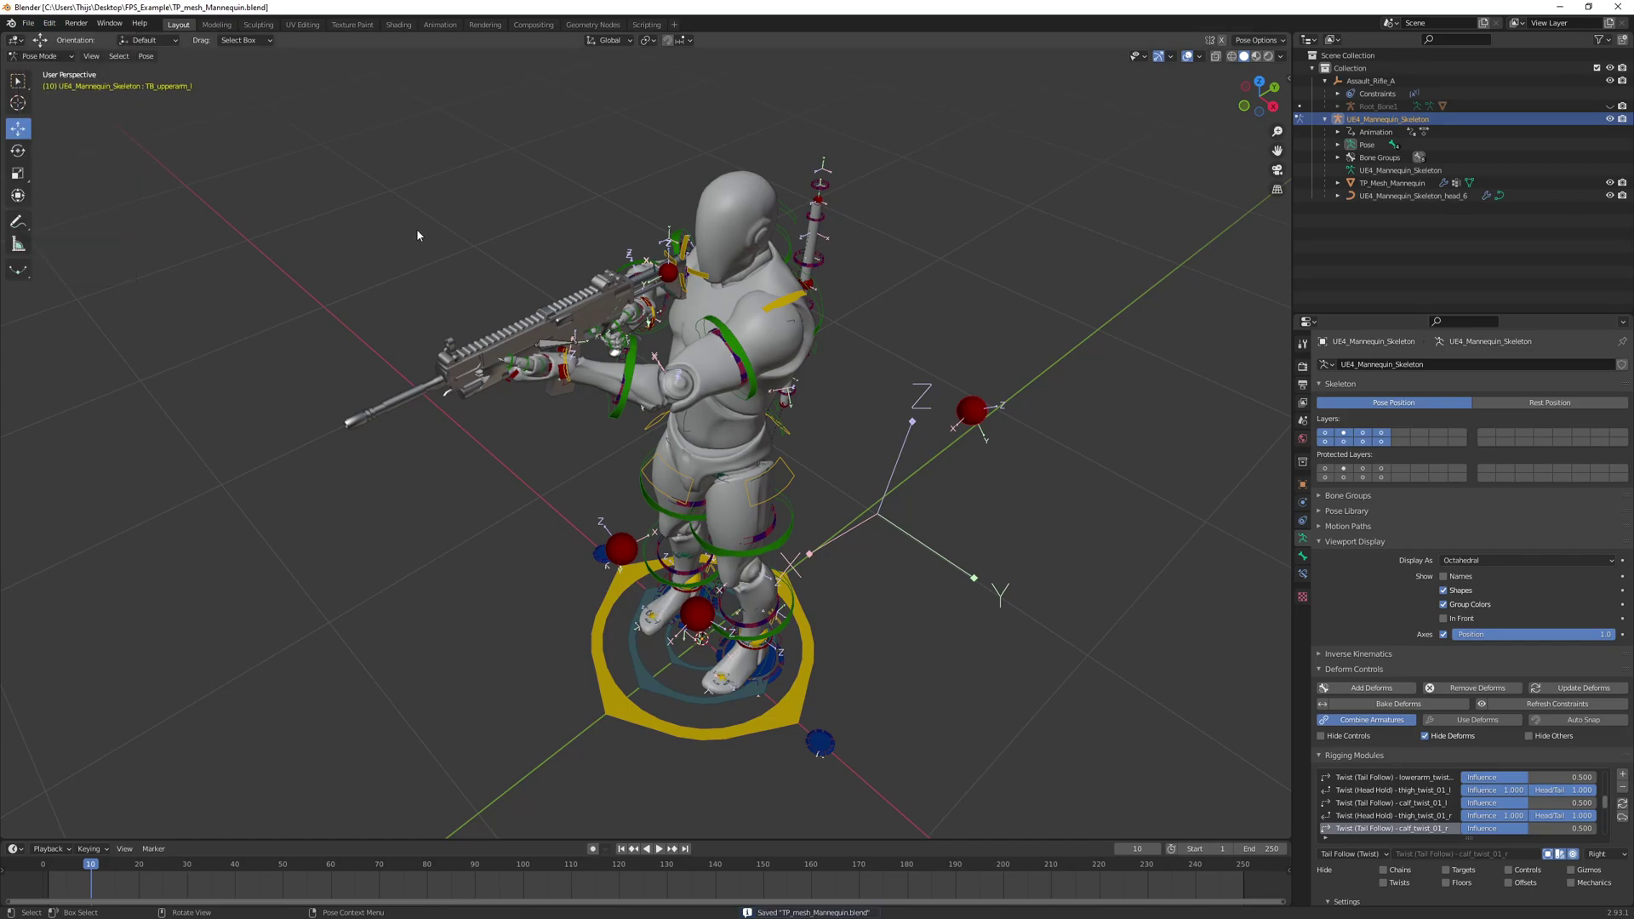